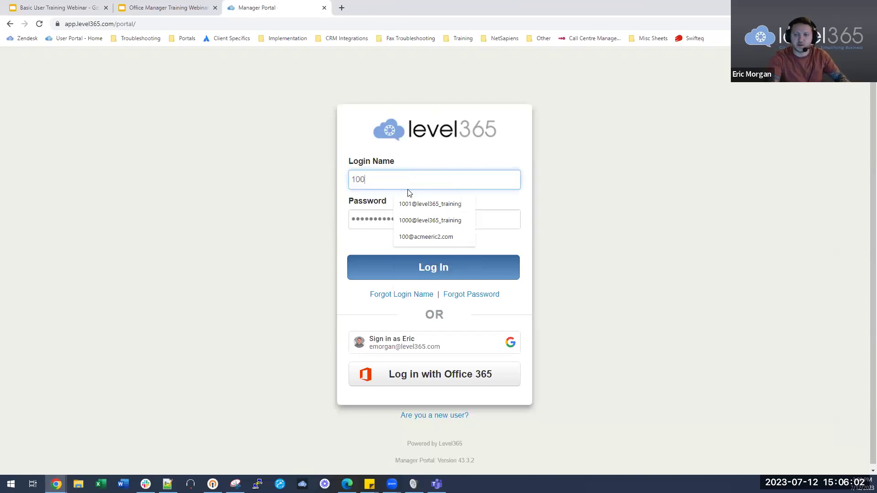
# Log in with the saved training login name and its password to reach the Home dashboard.
pyautogui.click(418, 203)
pyautogui.doubleClick(407, 217)
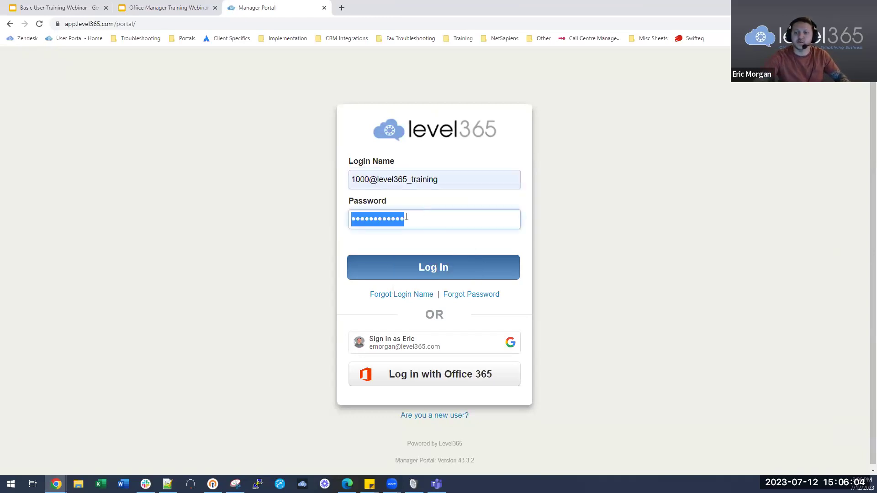
pyautogui.write('•••••••••')
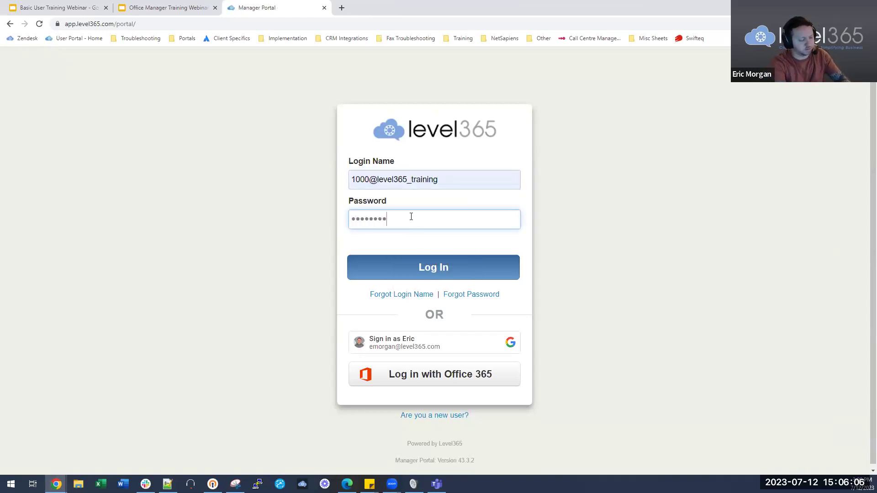
pyautogui.write('•')
pyautogui.press('Return')
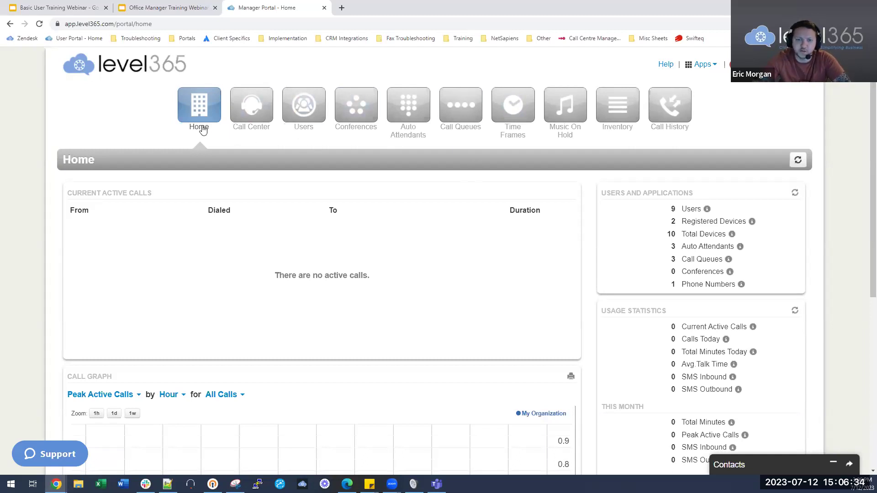
# Scroll through the Home dashboard statistics, then show the Call Center queues and agents.
pyautogui.scroll(-1, 433, 276)
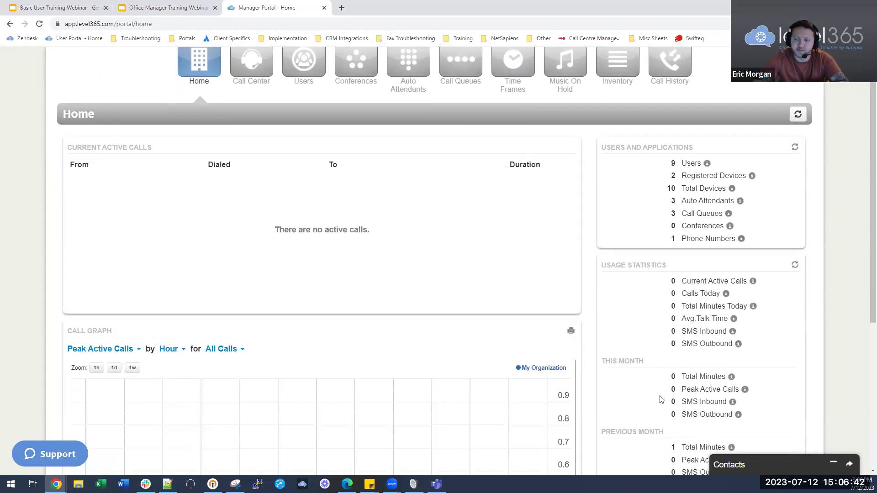
pyautogui.scroll(1, 536, 276)
pyautogui.click(246, 117)
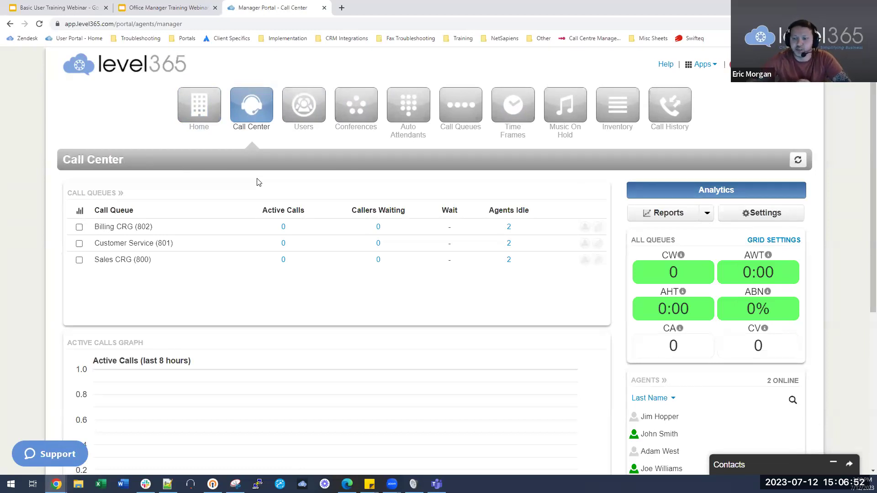
# Browse the Users list, then the Auto Attendants page listing Day, Night and Holiday AA.
pyautogui.click(302, 113)
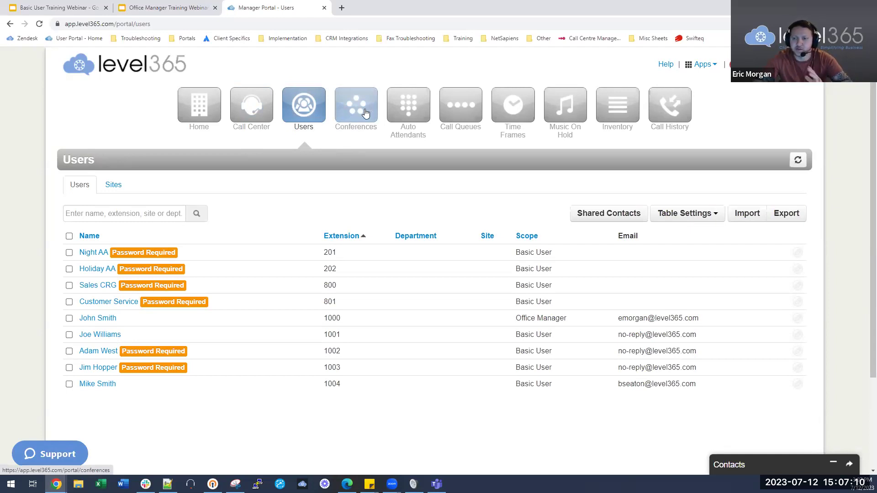
pyautogui.click(398, 105)
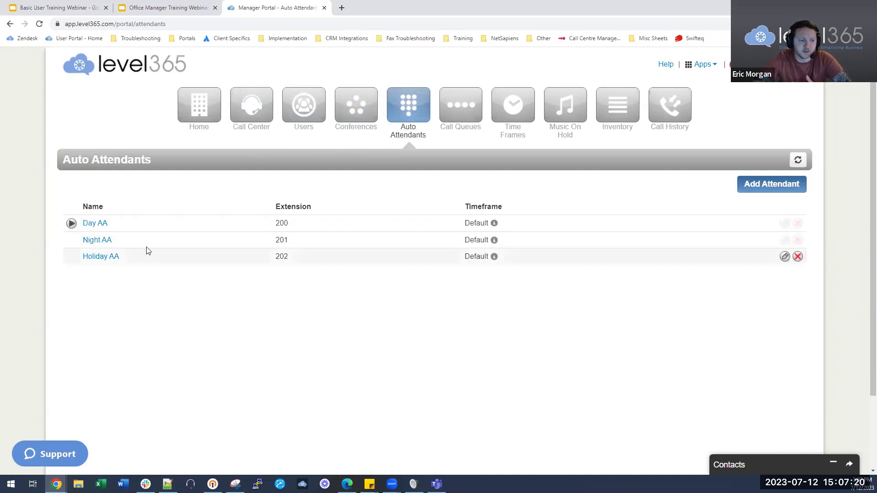
# View the Call Queues list, then the Time Frames page for the domain and extension 1001.
pyautogui.click(466, 108)
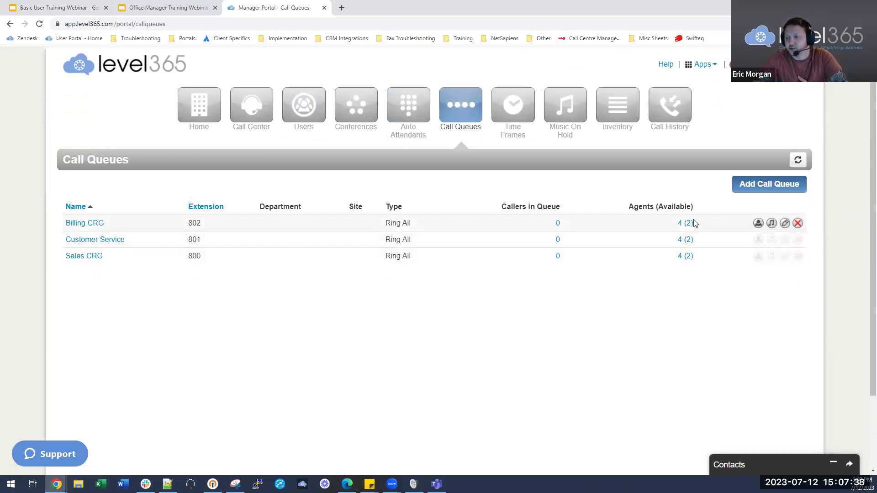
pyautogui.click(517, 119)
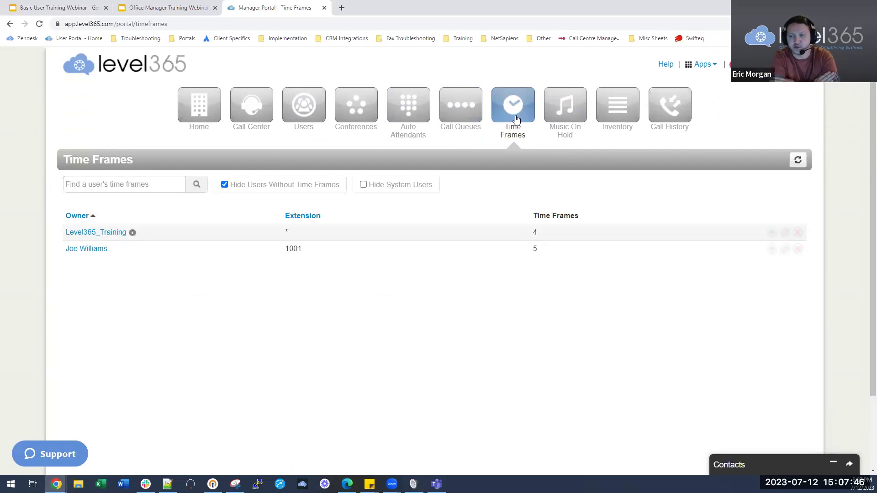
pyautogui.click(573, 119)
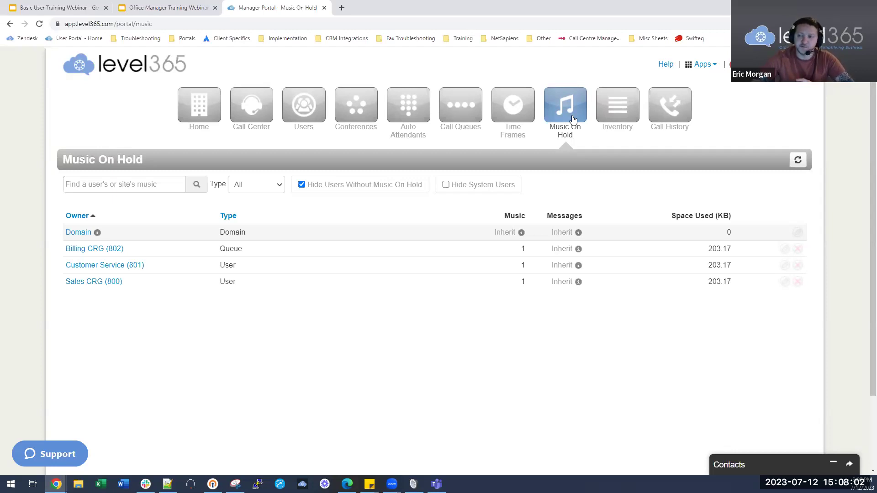
pyautogui.click(615, 117)
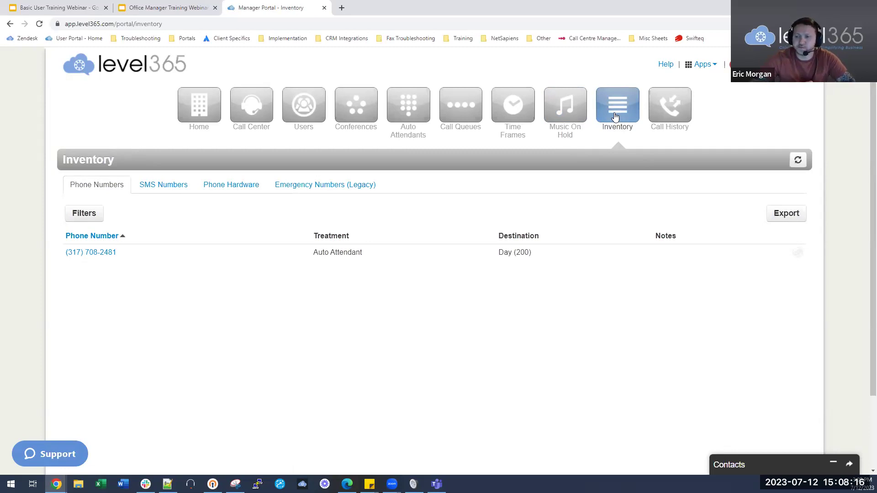
# Show the Call History page, which is empty for 07/11/2023–07/12/2023.
pyautogui.click(672, 118)
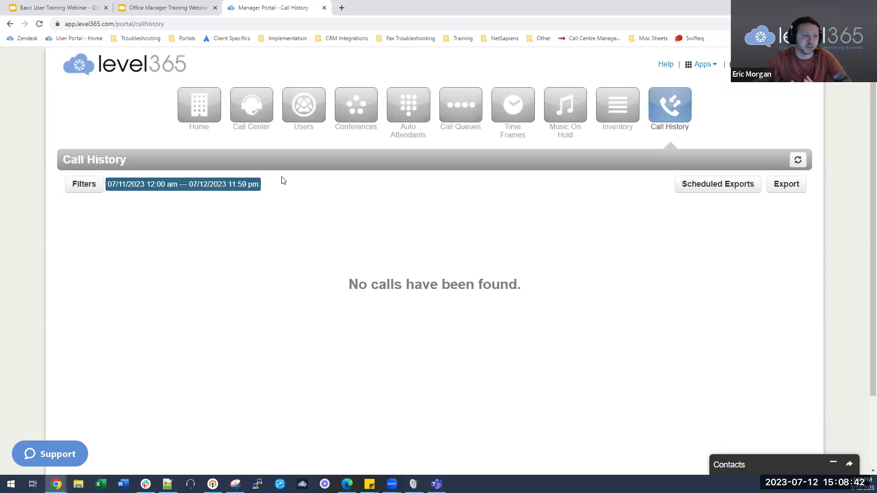
# Return Home, then reload the Users list of nine users with extensions 201–1004.
pyautogui.click(209, 120)
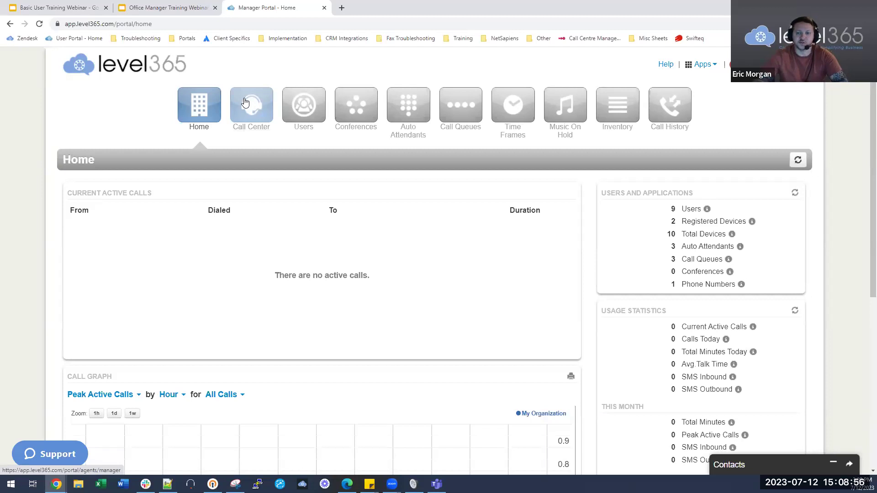
pyautogui.click(294, 112)
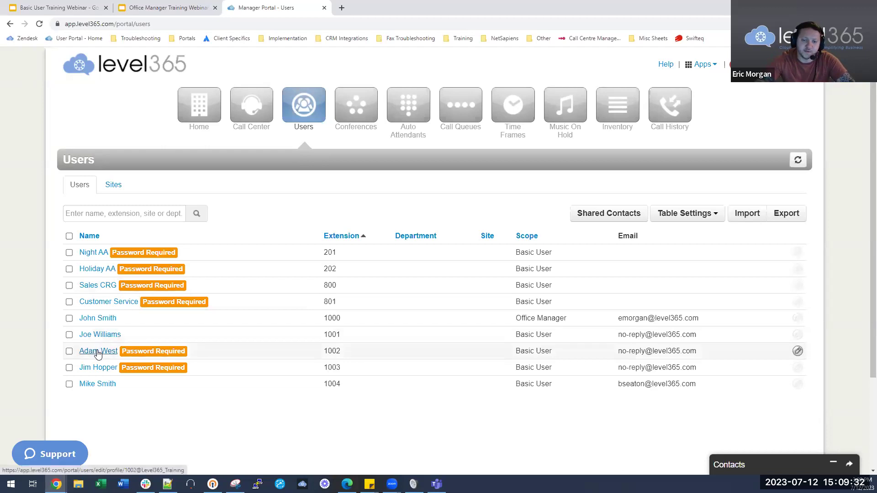
# Turn Hide System Users off and back on, briefly listing Day AA and Billing CRG.
pyautogui.click(141, 214)
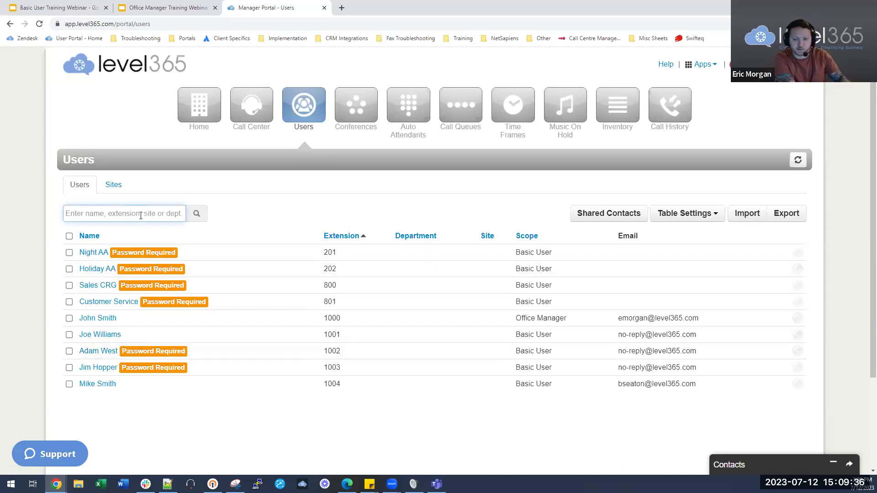
pyautogui.scroll(-2, 162, 234)
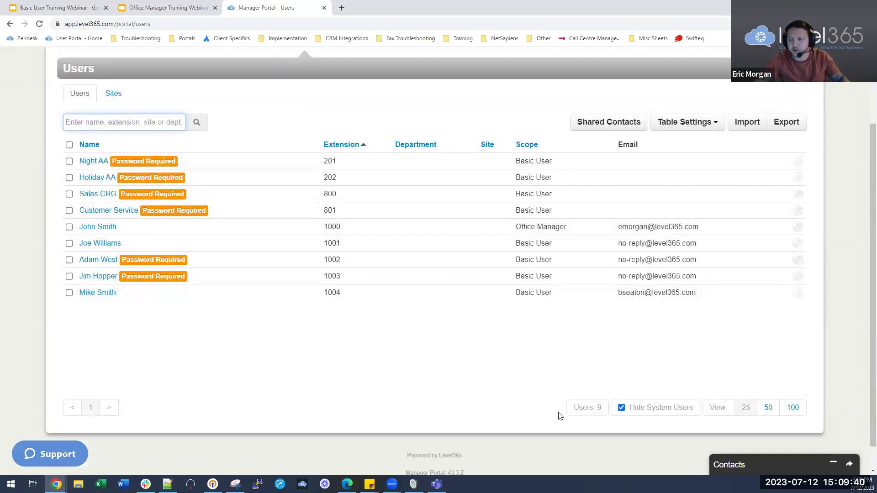
pyautogui.click(622, 409)
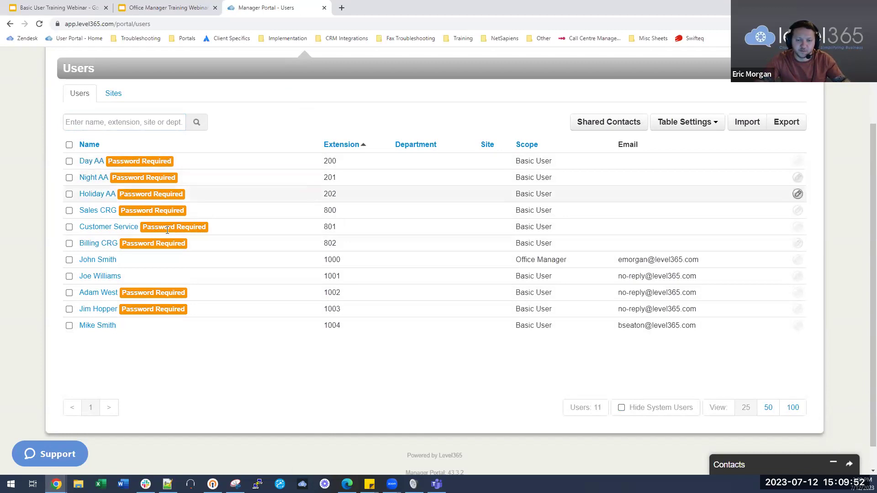
pyautogui.click(620, 408)
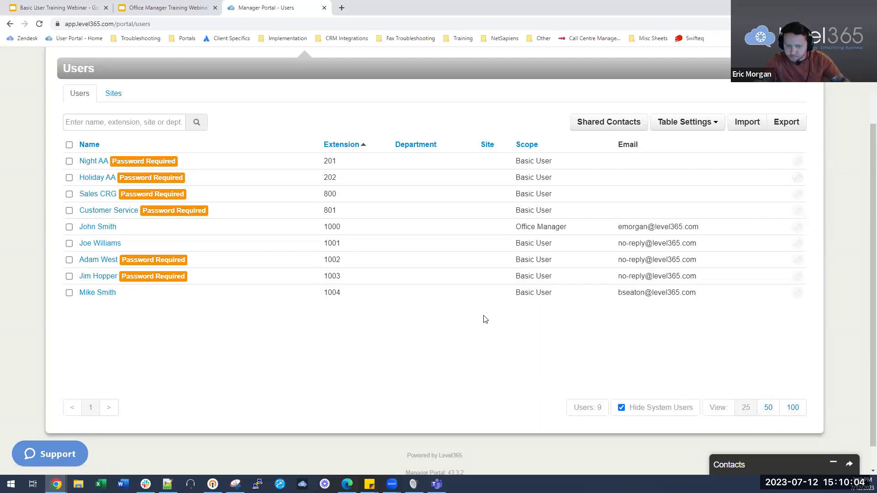
pyautogui.click(680, 127)
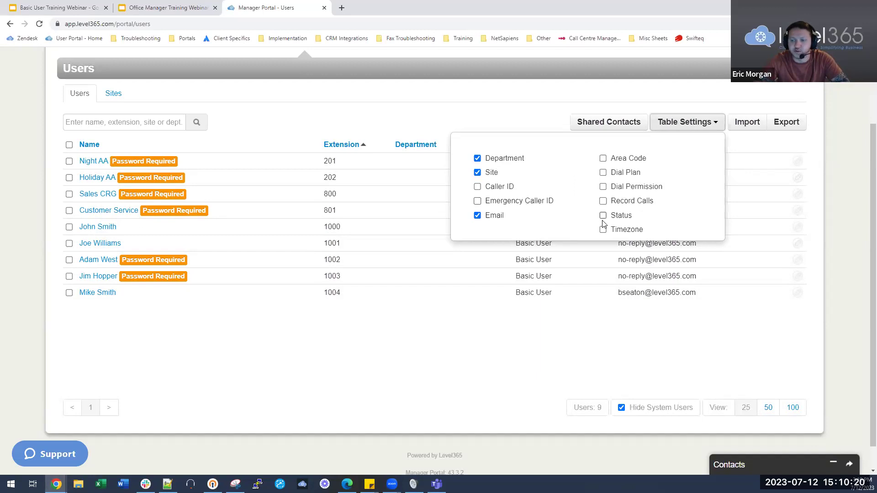
# Add and then remove the Caller ID table column, and open extension 1002's user record.
pyautogui.click(477, 187)
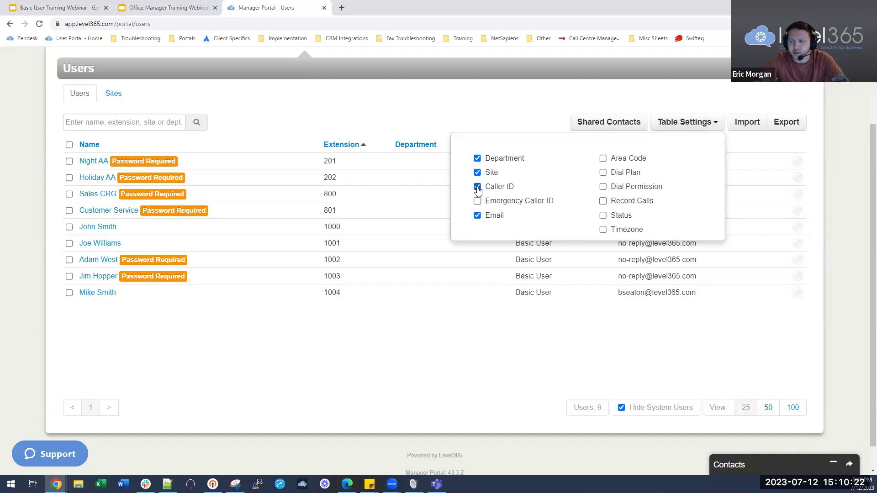
pyautogui.click(473, 103)
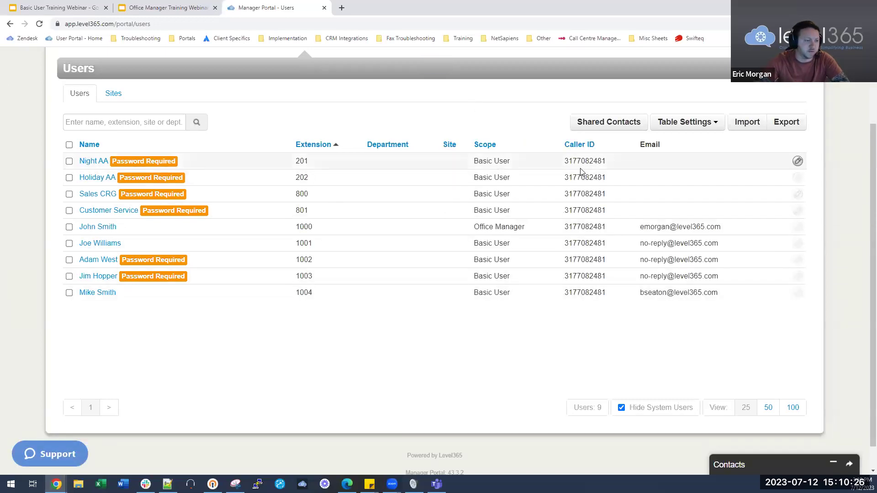
pyautogui.click(672, 123)
pyautogui.click(478, 186)
pyautogui.click(462, 319)
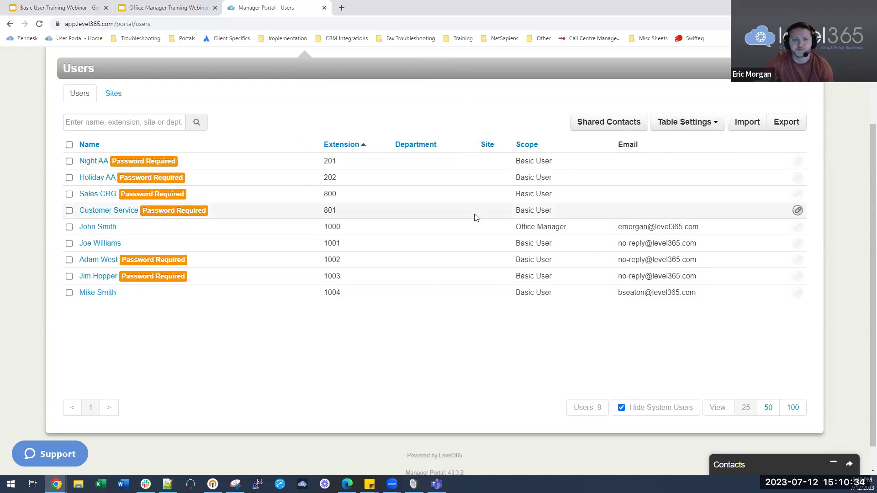
pyautogui.click(87, 260)
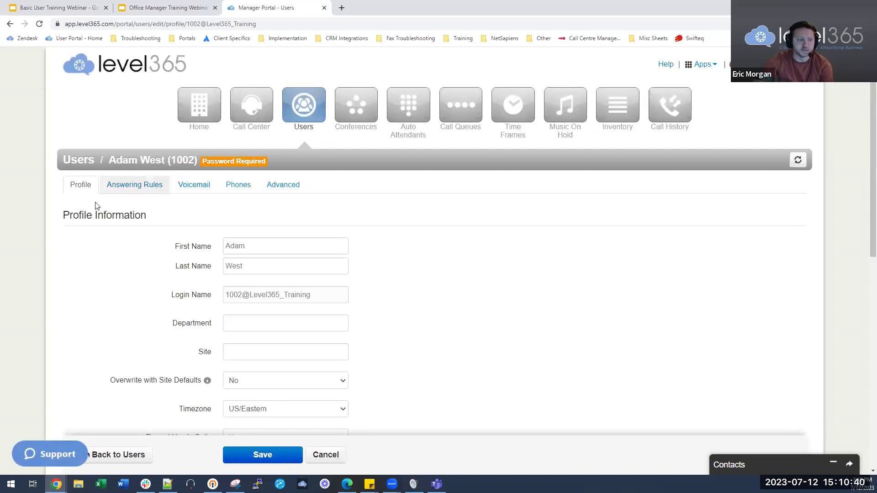
# Show extension 1002's Advanced tab with Password Required status and password-reset options.
pyautogui.click(277, 186)
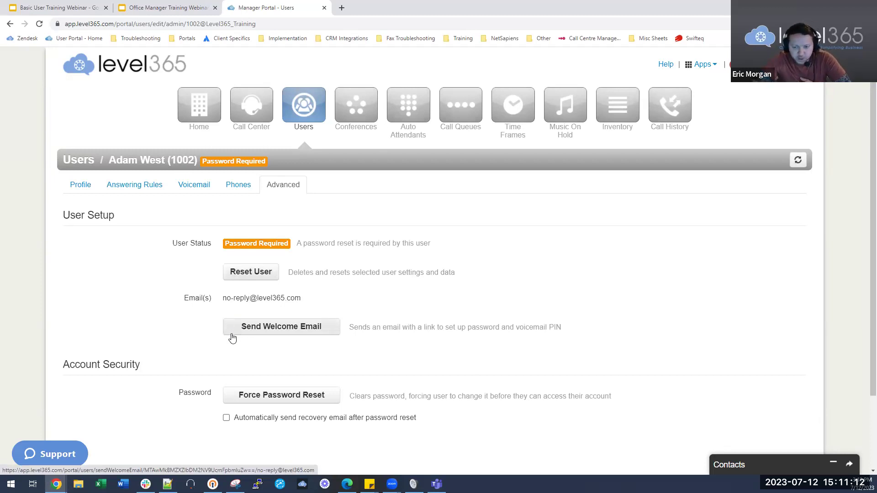
pyautogui.moveTo(462, 328); pyautogui.dragTo(561, 335)
pyautogui.click(503, 331)
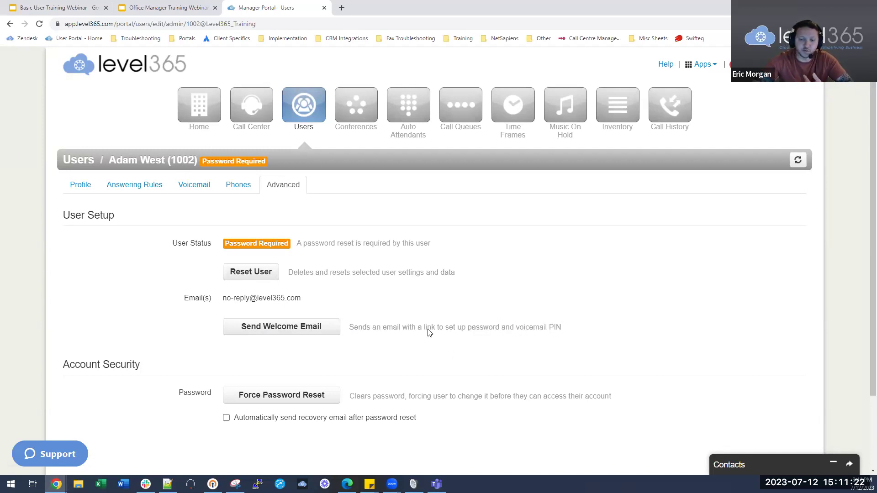
pyautogui.moveTo(517, 330); pyautogui.dragTo(561, 332)
pyautogui.click(539, 332)
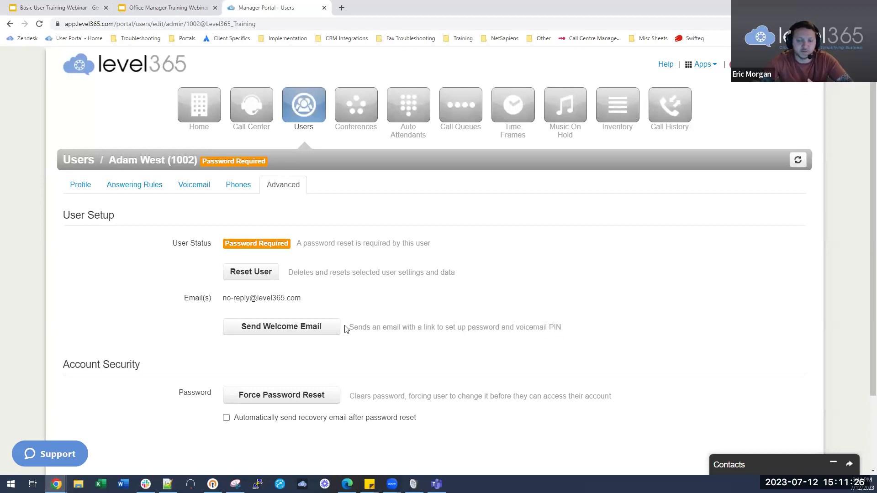
pyautogui.moveTo(364, 329); pyautogui.dragTo(543, 333)
pyautogui.click(542, 333)
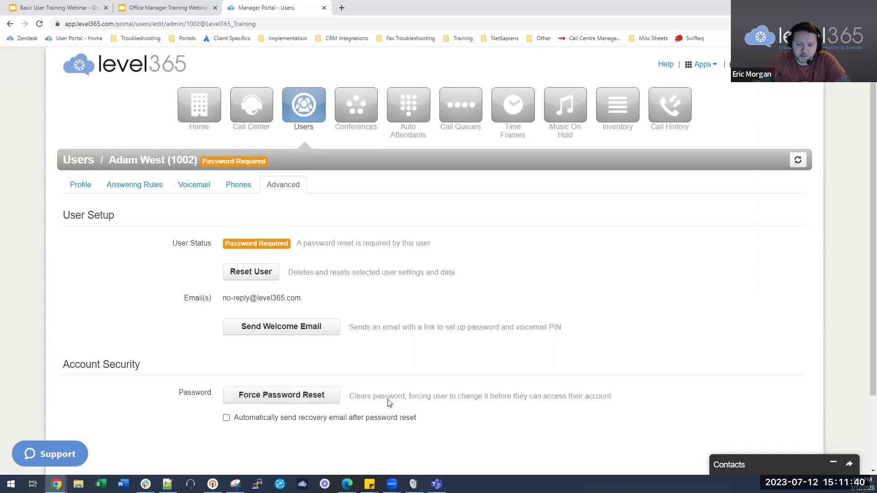
# Under Account Security, enable 'Automatically send recovery email after password reset' for user 1002.
pyautogui.scroll(-2, 456, 335)
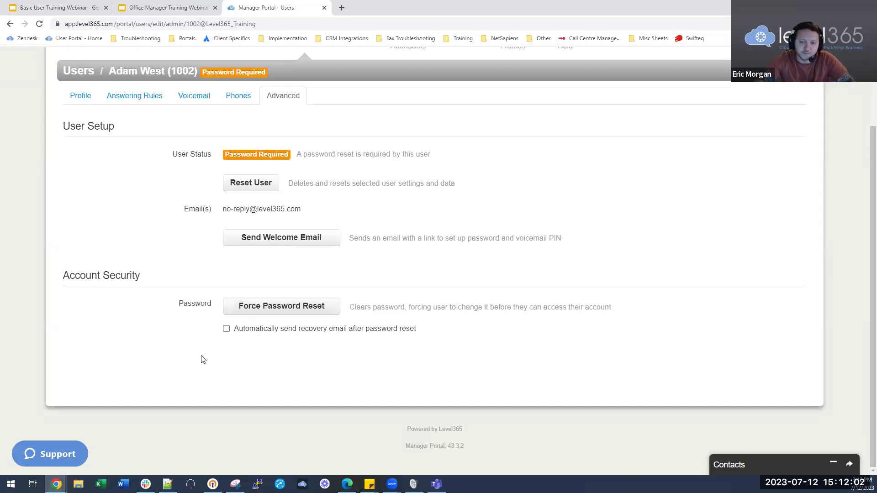
pyautogui.click(226, 329)
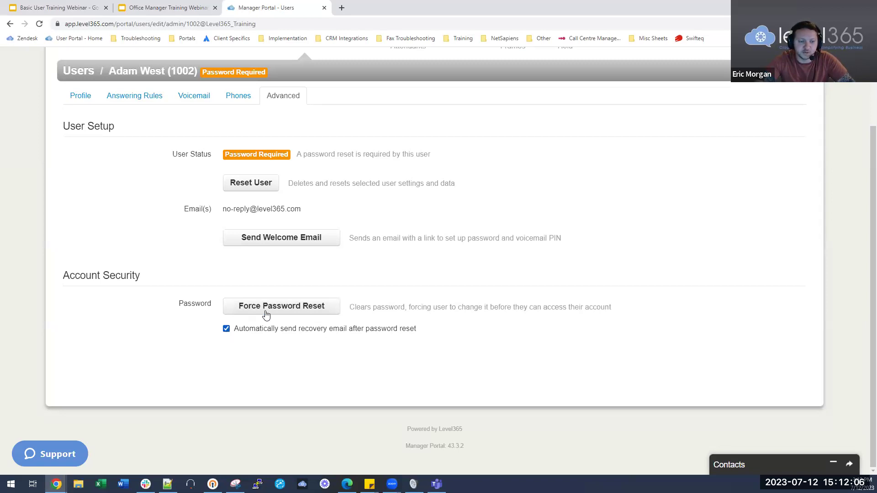
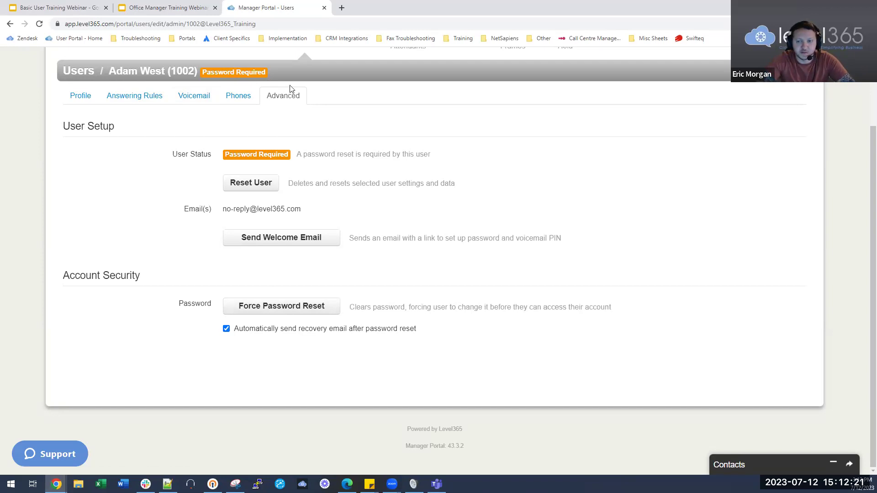
# Reset extension 1002 with Recycle User ticked and confirm the reset.
pyautogui.click(245, 189)
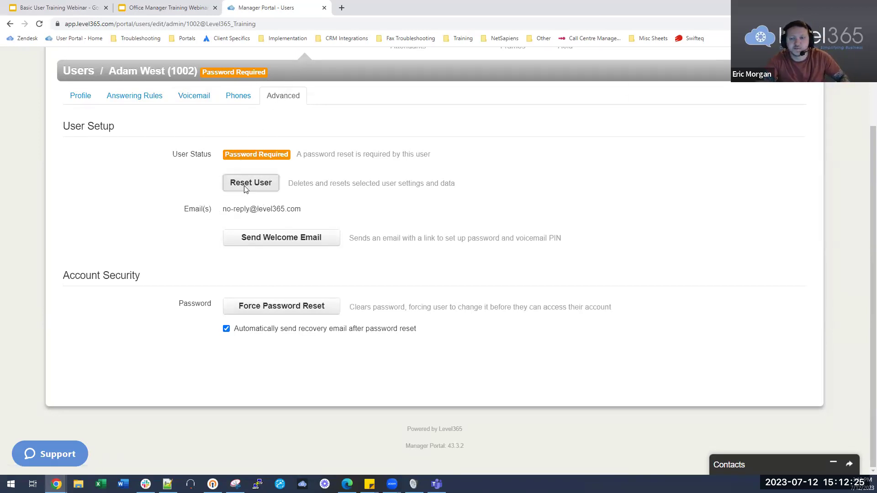
pyautogui.click(244, 186)
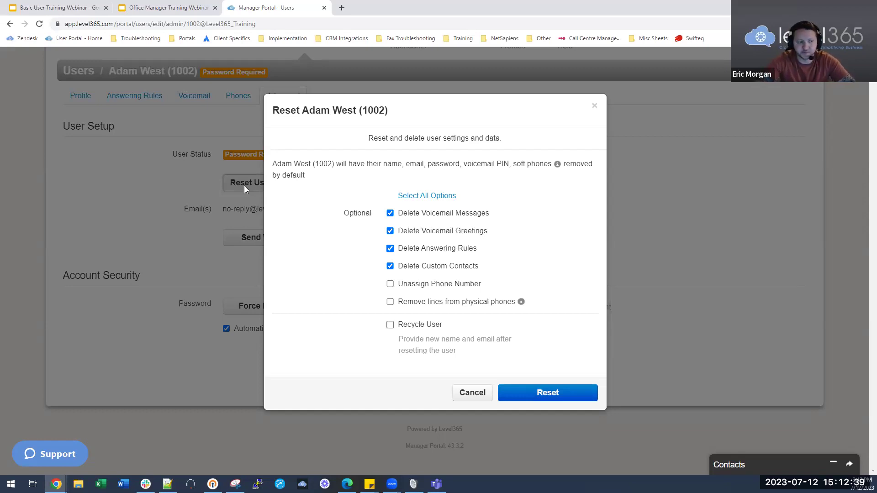
pyautogui.click(391, 326)
pyautogui.click(411, 326)
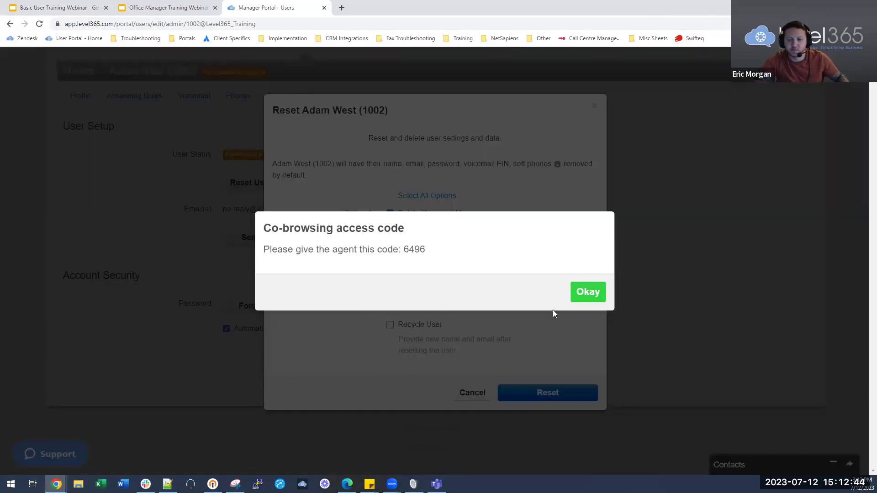
pyautogui.click(586, 292)
pyautogui.click(417, 332)
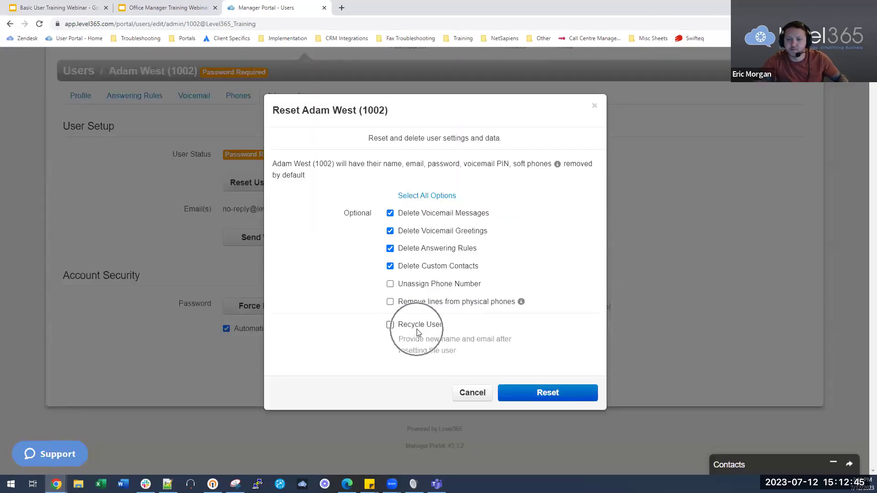
pyautogui.click(390, 325)
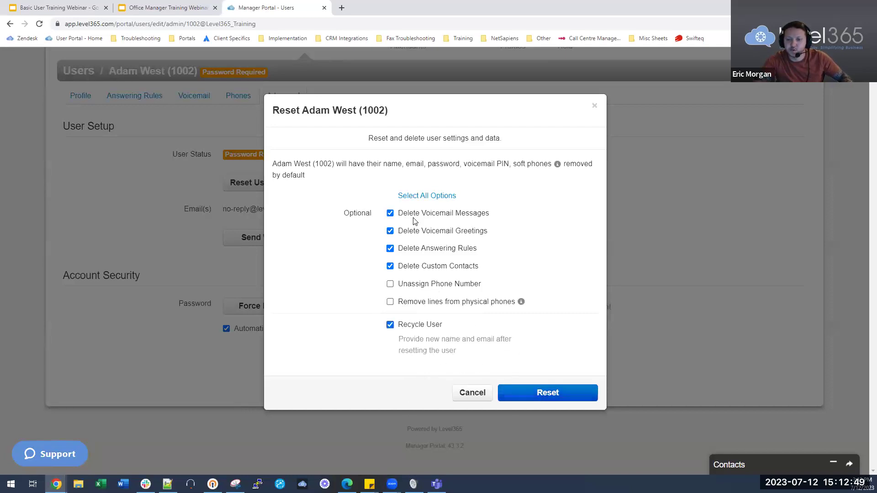
pyautogui.click(535, 394)
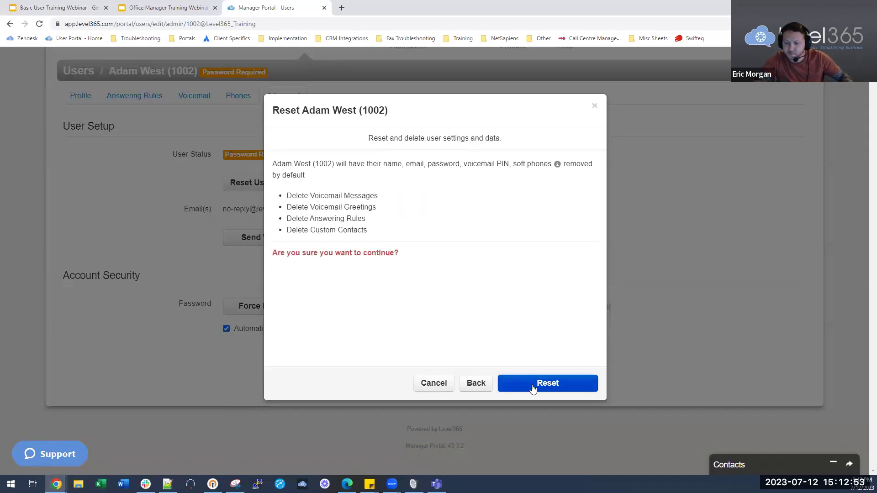
pyautogui.click(534, 389)
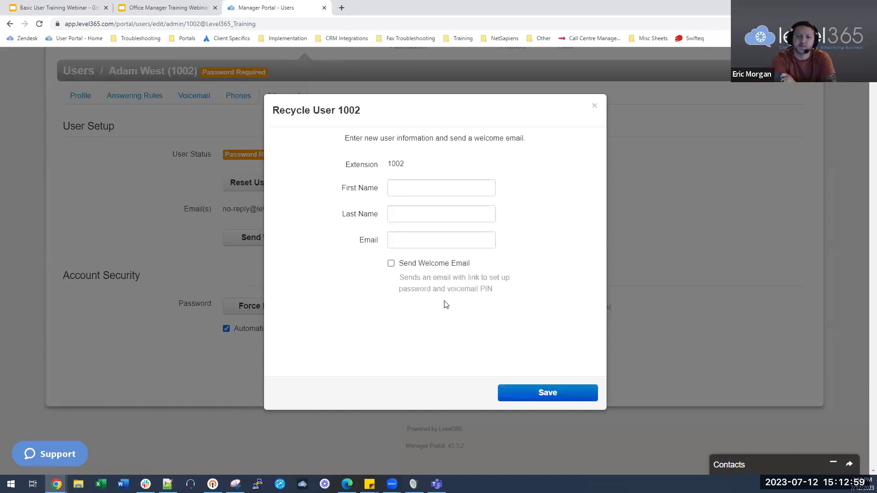
# Enter the new user's first and last name and the suggested no-reply email, then save without a welcome email.
pyautogui.click(417, 185)
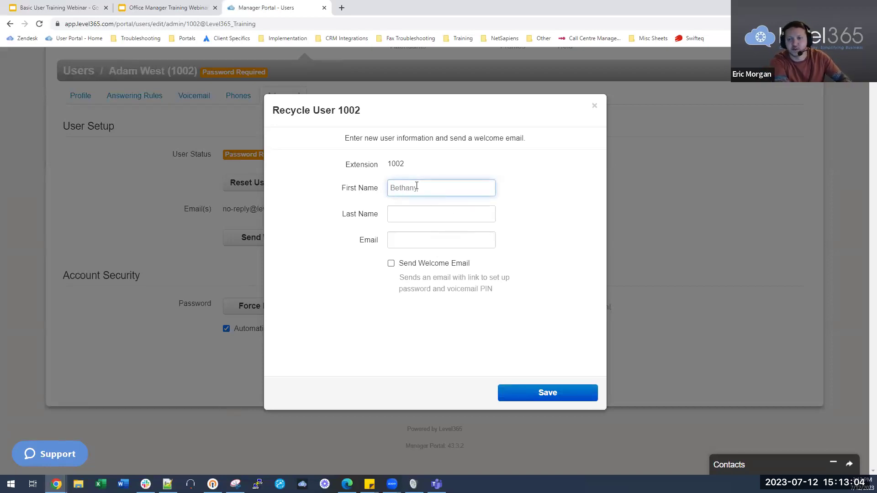
pyautogui.press('Tab')
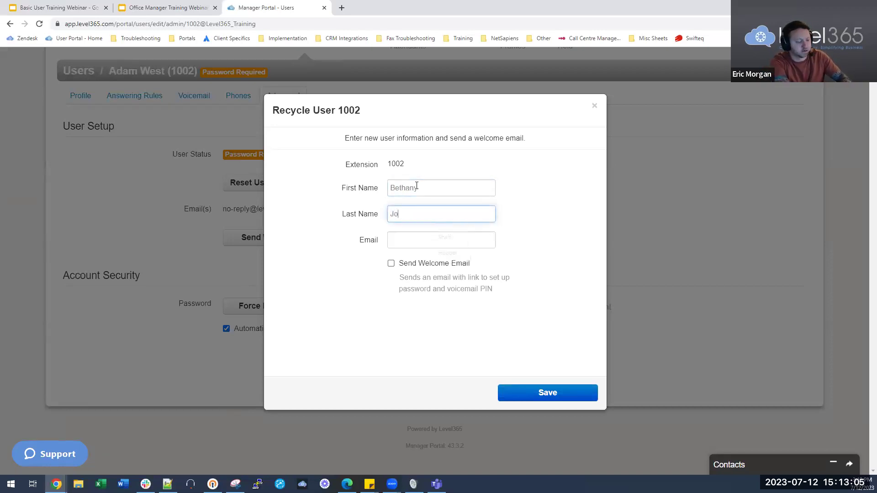
pyautogui.click(428, 239)
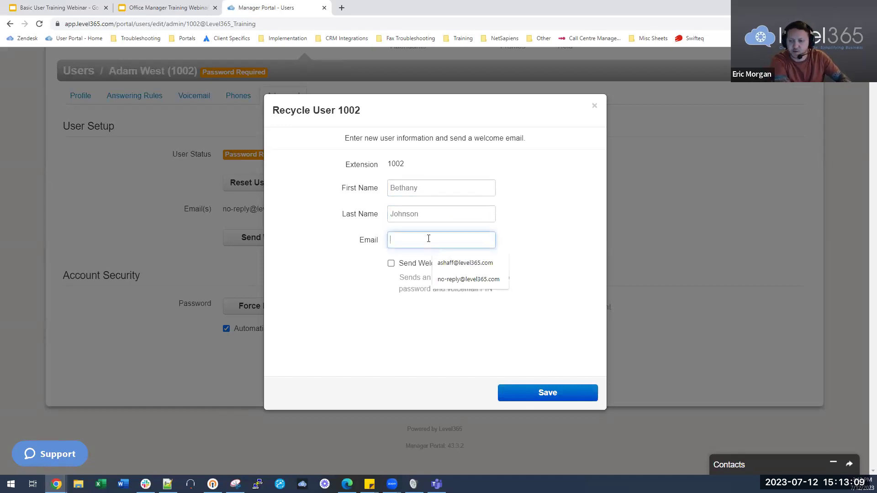
pyautogui.click(438, 277)
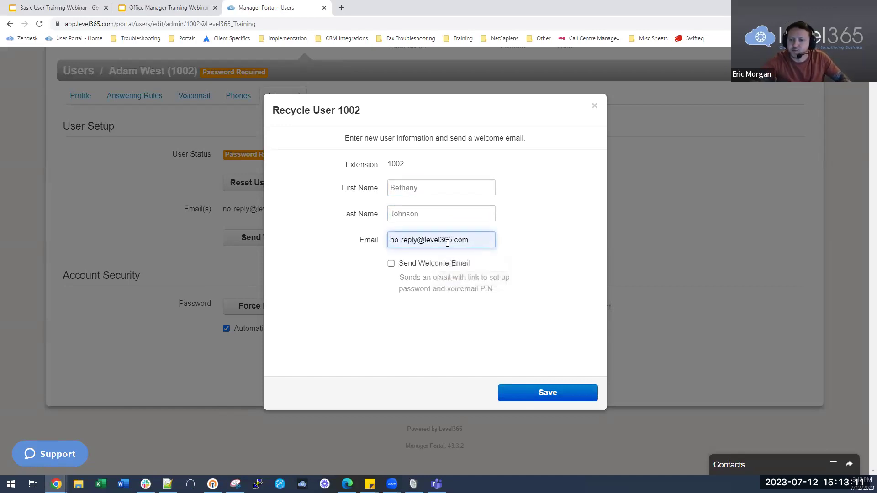
pyautogui.moveTo(469, 240); pyautogui.dragTo(340, 288)
pyautogui.click(341, 288)
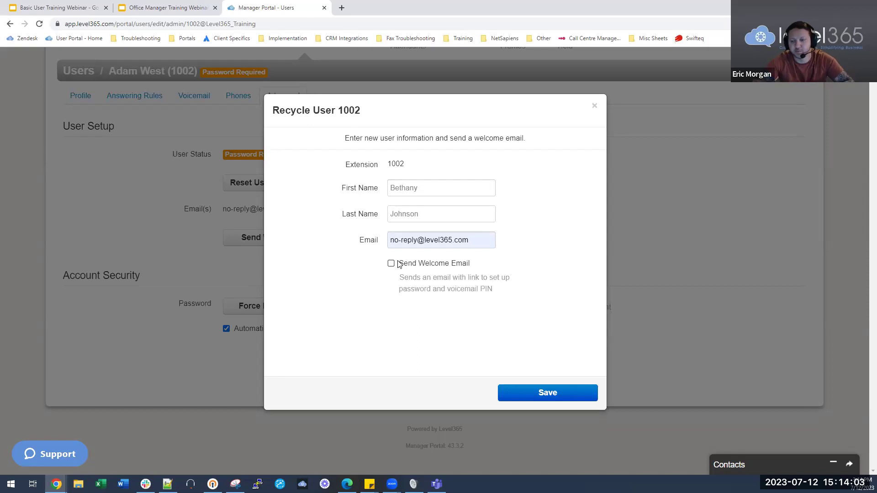
pyautogui.click(537, 394)
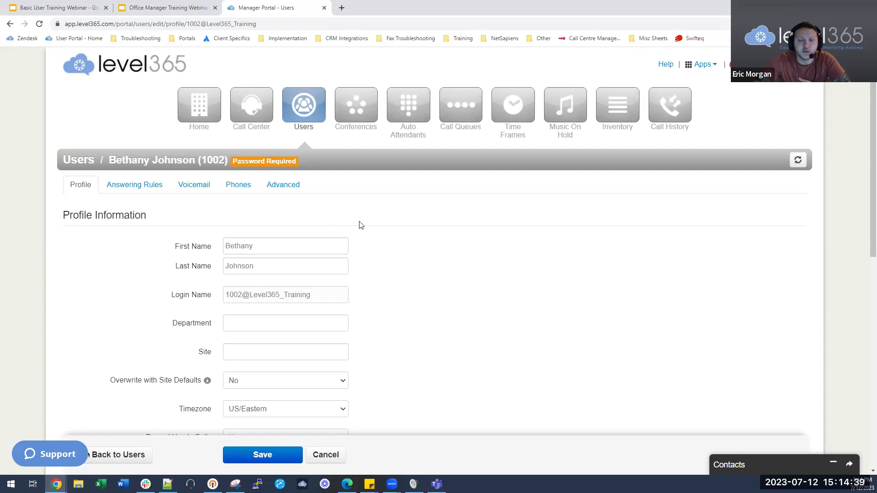
pyautogui.scroll(-1, 371, 221)
pyautogui.scroll(-3, 389, 214)
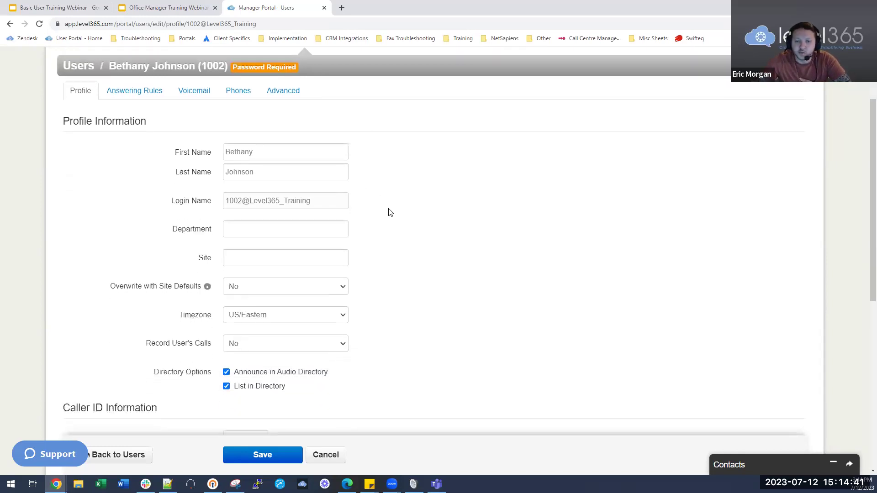
pyautogui.scroll(1, 390, 212)
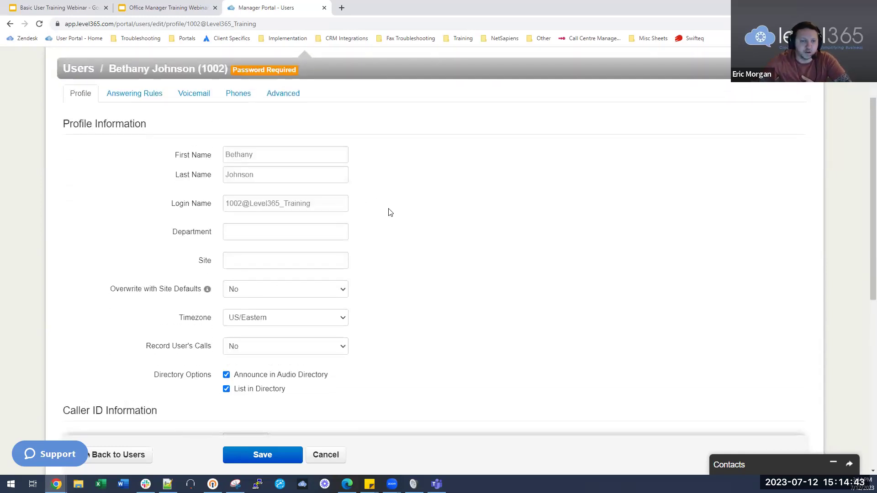
pyautogui.doubleClick(273, 155)
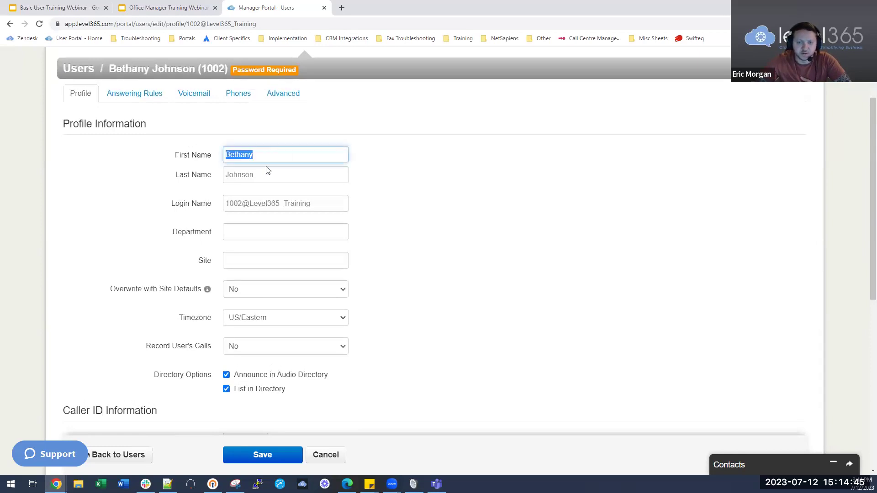
pyautogui.doubleClick(268, 174)
pyautogui.click(421, 211)
pyautogui.scroll(-1, 435, 271)
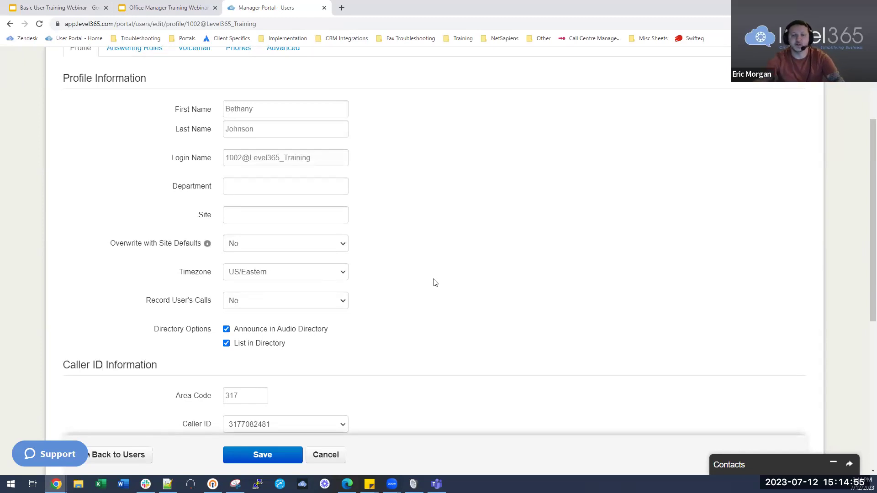
pyautogui.scroll(-2, 305, 252)
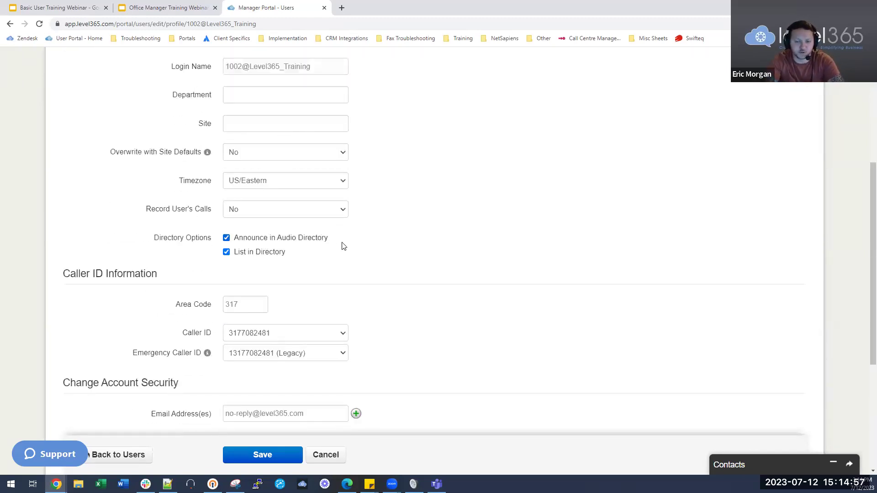
pyautogui.scroll(-2, 373, 264)
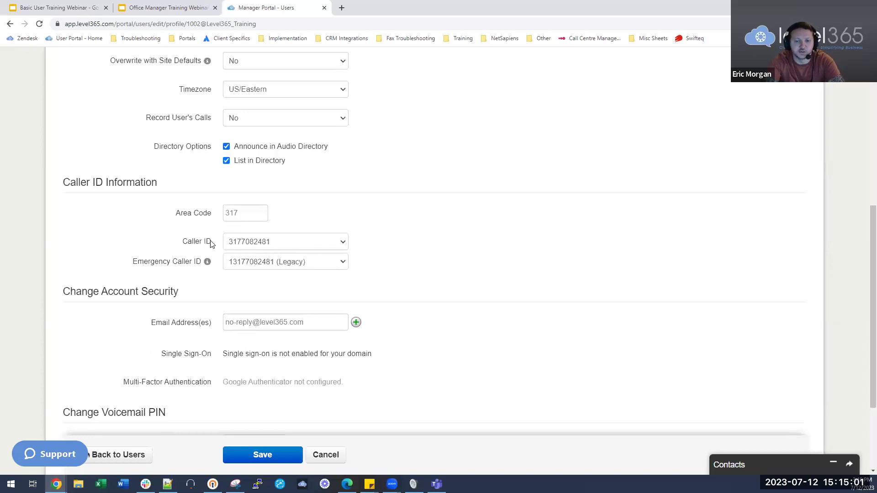
pyautogui.click(260, 247)
pyautogui.click(362, 249)
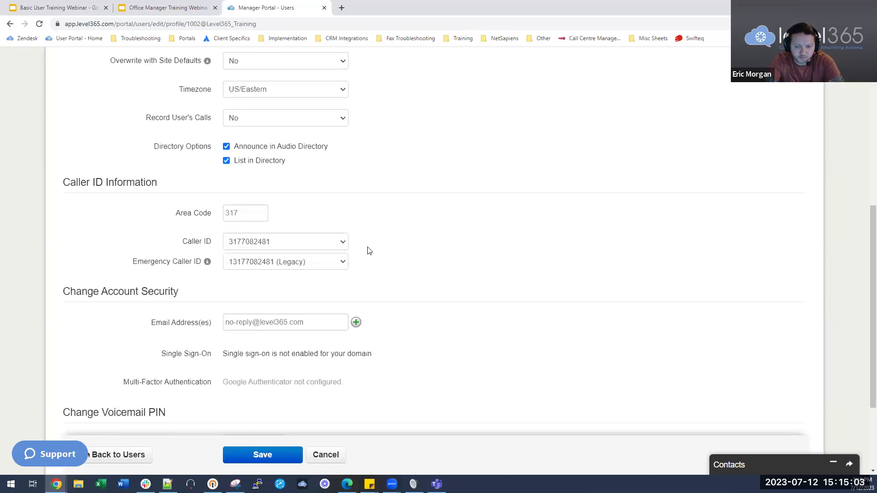
pyautogui.click(322, 265)
pyautogui.click(389, 267)
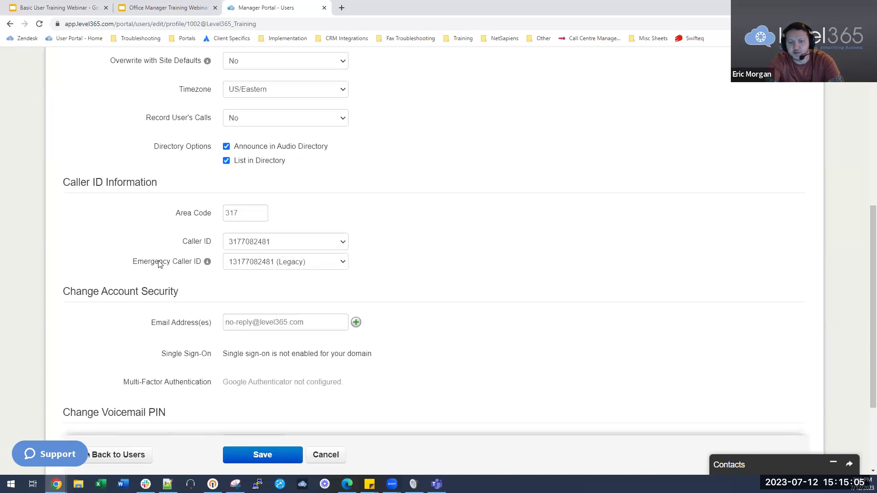
pyautogui.moveTo(158, 264); pyautogui.dragTo(327, 269)
pyautogui.click(372, 265)
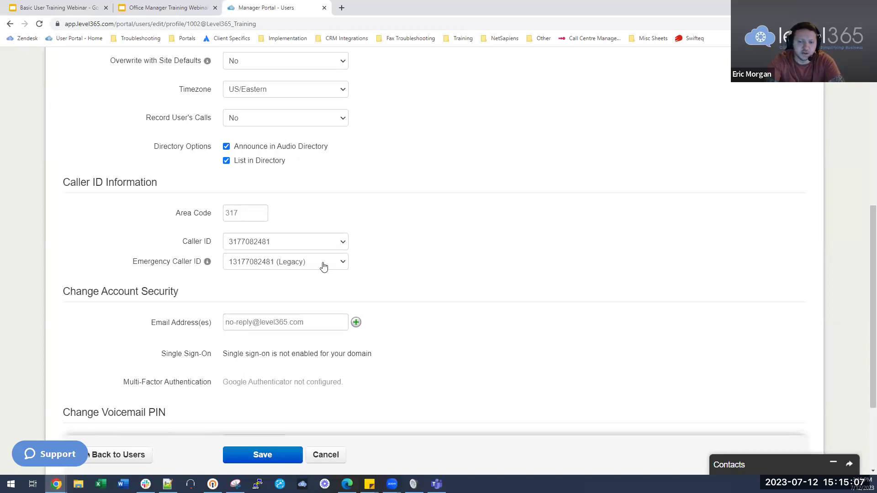
pyautogui.click(324, 266)
pyautogui.click(362, 268)
pyautogui.click(320, 262)
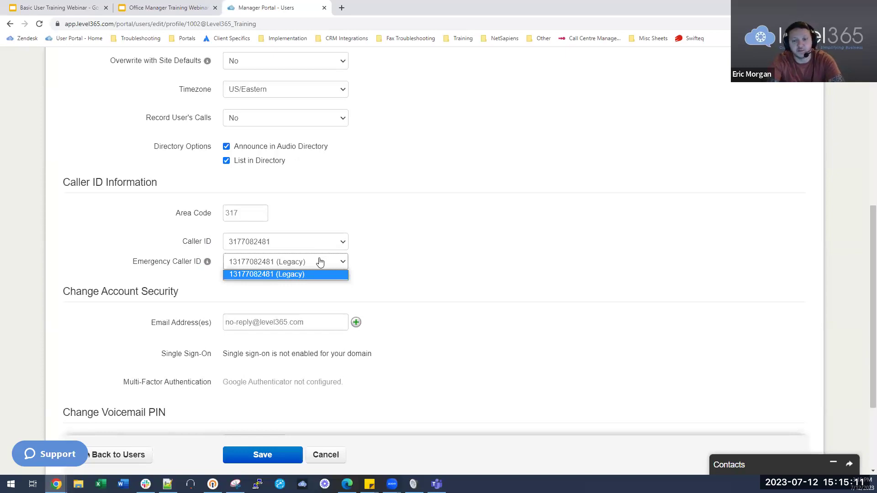
pyautogui.click(362, 266)
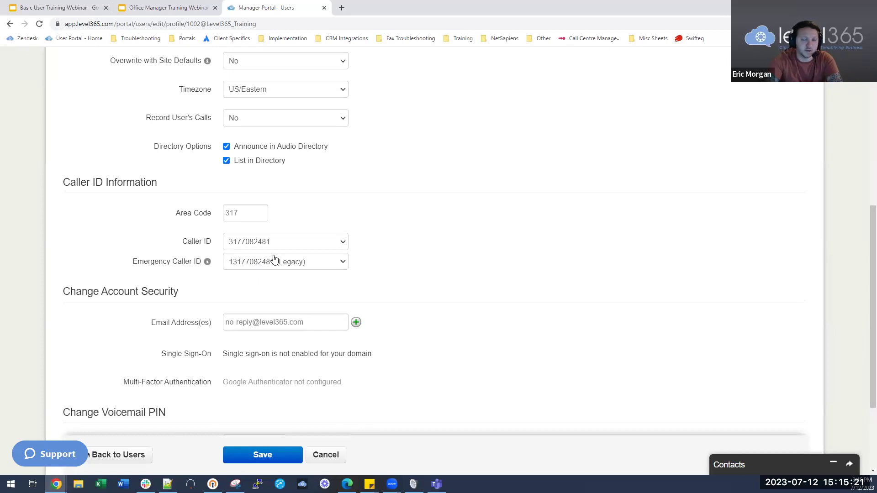
pyautogui.scroll(3, 400, 267)
pyautogui.scroll(3, 403, 267)
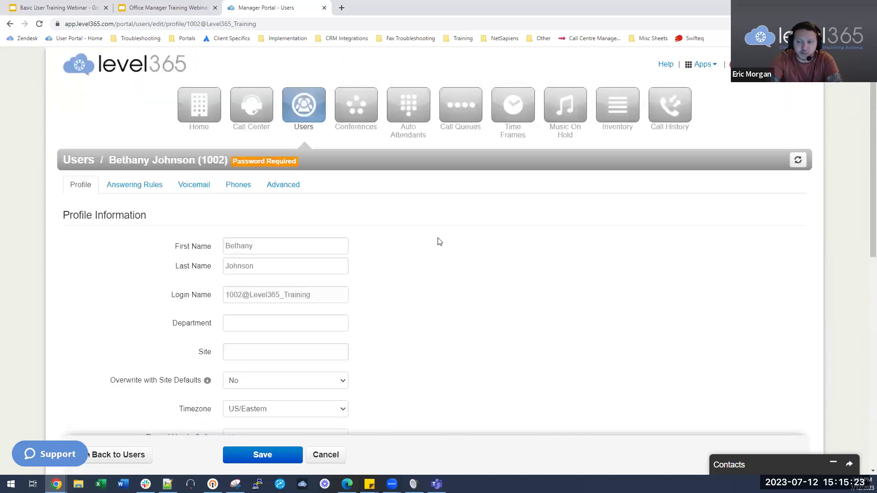
pyautogui.middleClick(614, 112)
# Show the legacy emergency numbers list and open the 911 number's address, then cancel.
pyautogui.click(368, 9)
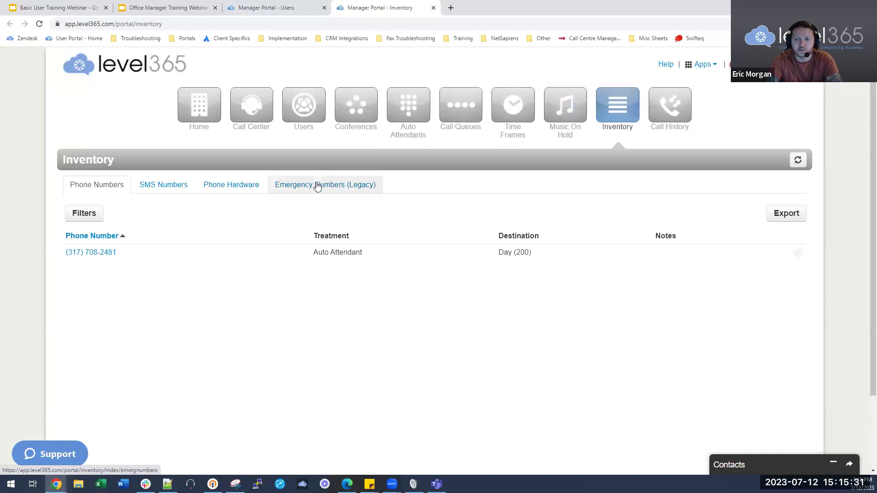
pyautogui.click(328, 194)
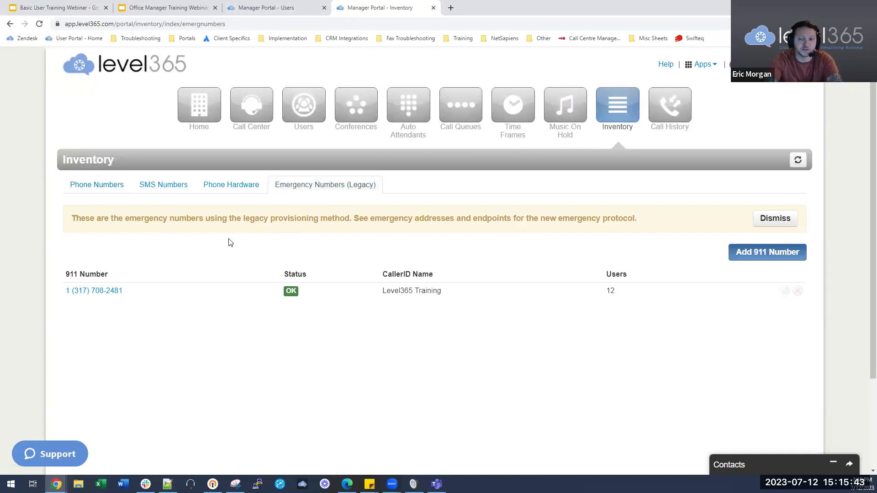
pyautogui.click(97, 291)
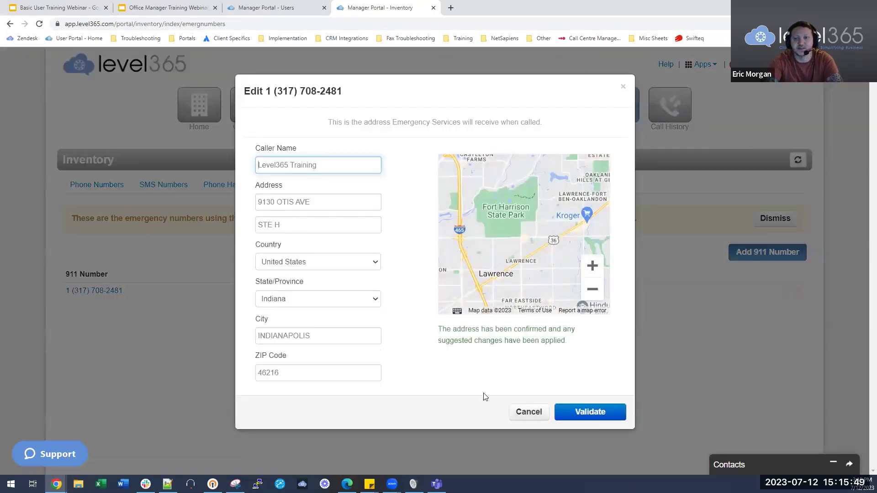
pyautogui.click(529, 412)
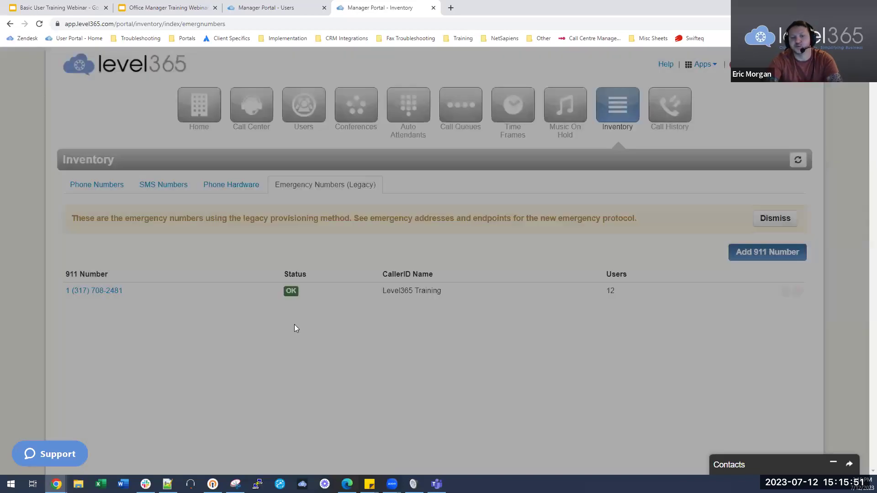
# Point out the 911 number and its street address, closing the details without changes.
pyautogui.moveTo(130, 289); pyautogui.dragTo(70, 291)
pyautogui.click(92, 311)
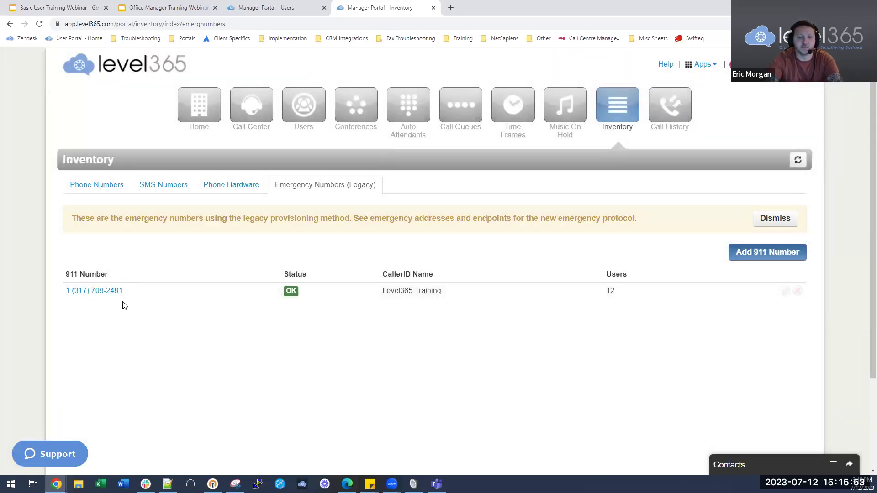
pyautogui.moveTo(128, 292); pyautogui.dragTo(71, 291)
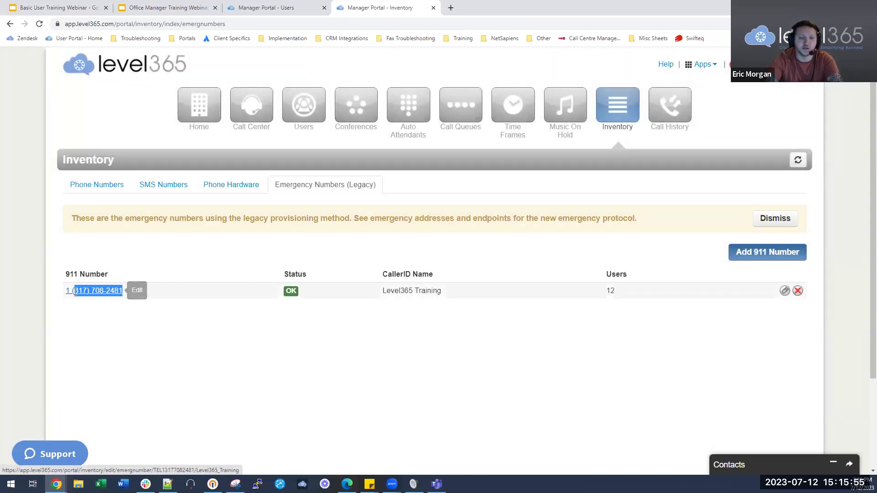
pyautogui.click(95, 327)
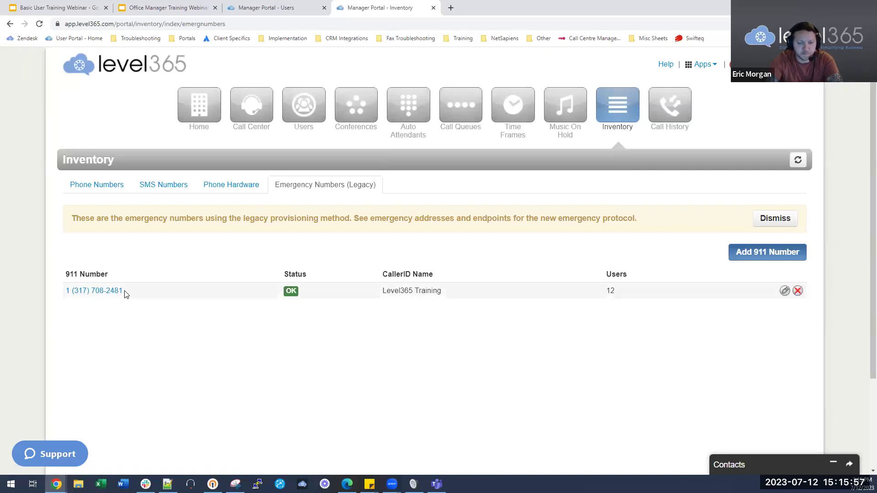
pyautogui.moveTo(129, 292); pyautogui.dragTo(78, 291)
pyautogui.click(83, 314)
pyautogui.click(94, 292)
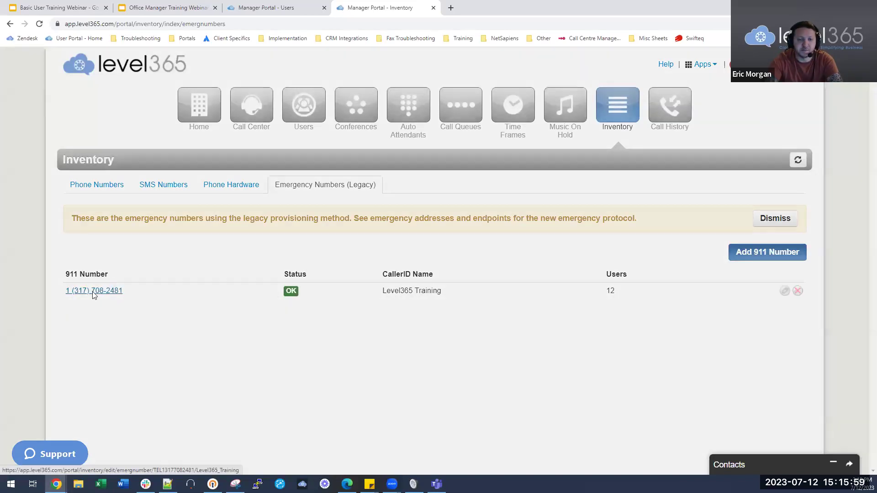
pyautogui.moveTo(313, 212); pyautogui.dragTo(245, 208)
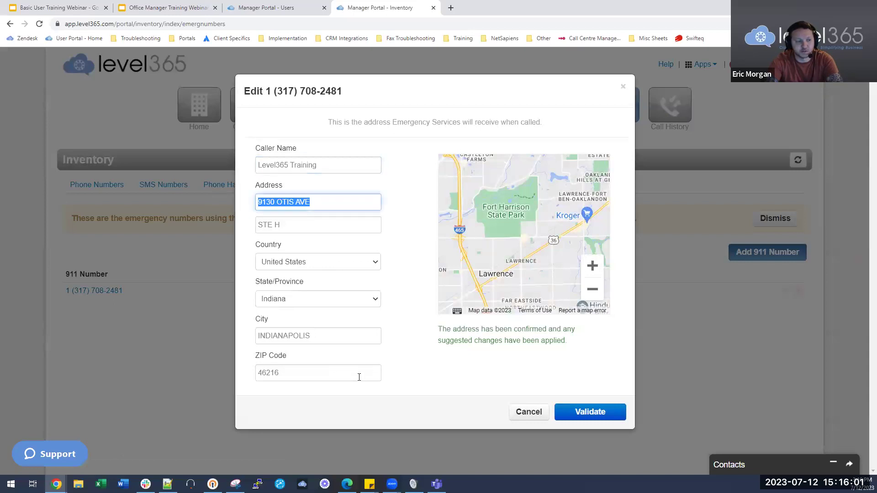
pyautogui.click(520, 414)
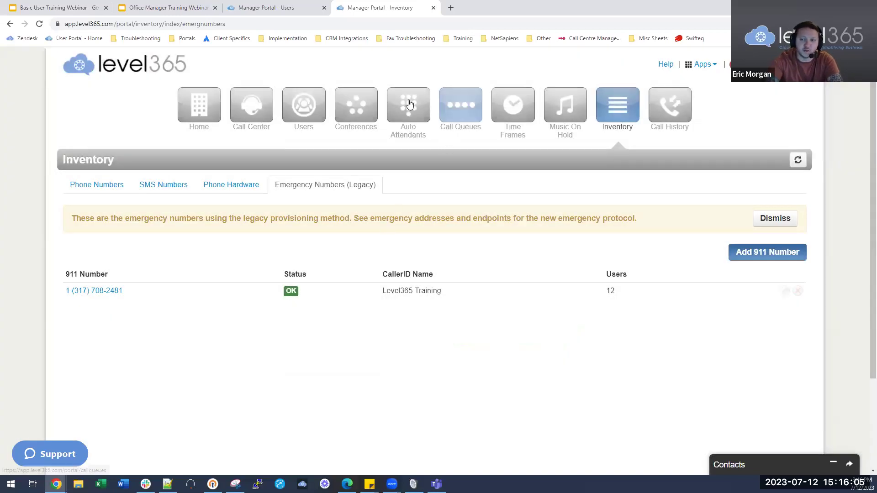
# Back on user 1002's profile, add extra email fields and remove the empty ones.
pyautogui.click(276, 8)
pyautogui.scroll(-4, 393, 252)
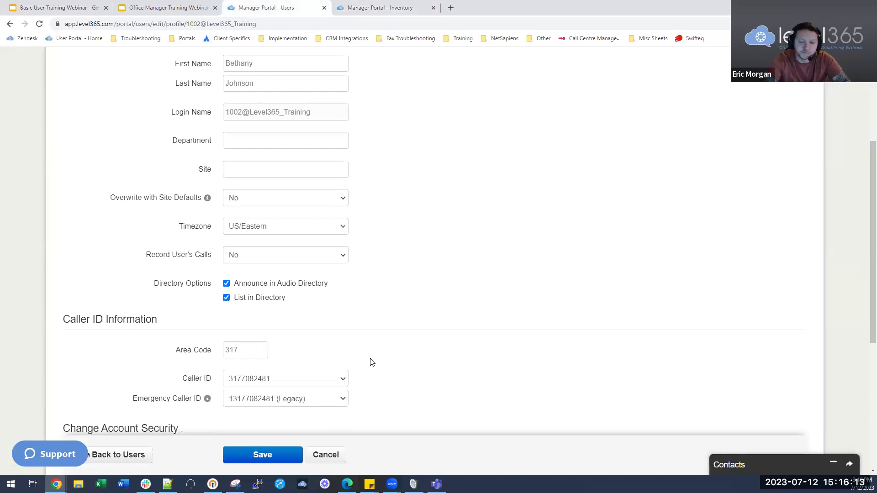
pyautogui.scroll(-4, 371, 361)
pyautogui.scroll(-2, 371, 361)
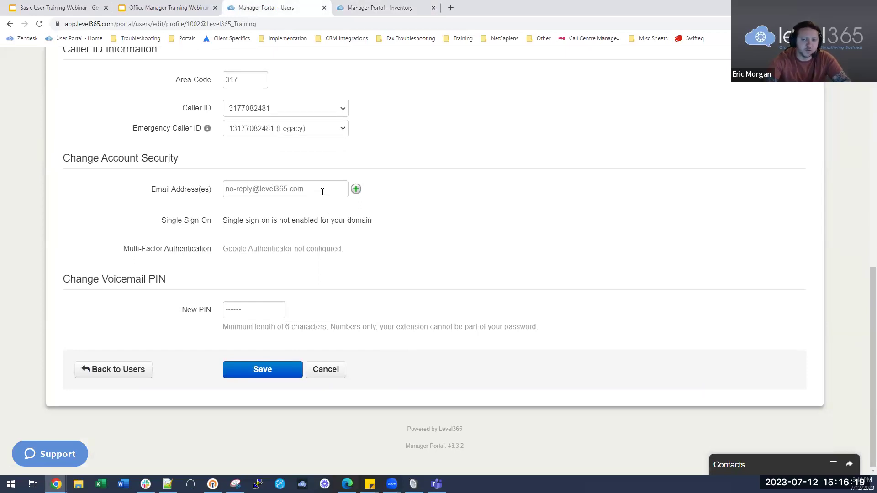
pyautogui.click(355, 189)
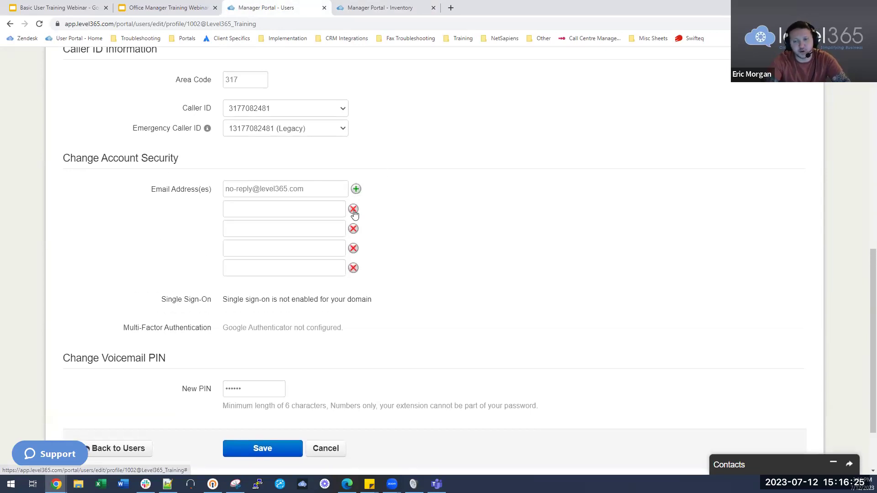
pyautogui.click(354, 212)
pyautogui.click(354, 210)
pyautogui.click(354, 211)
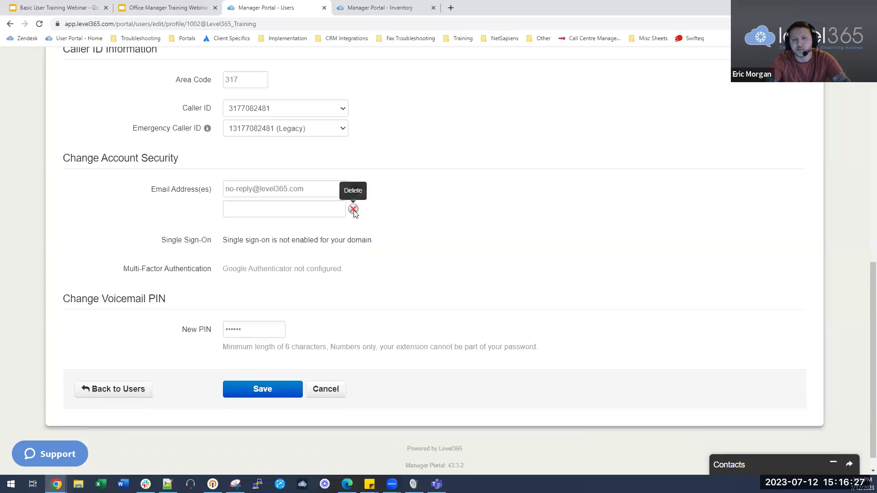
pyautogui.click(354, 210)
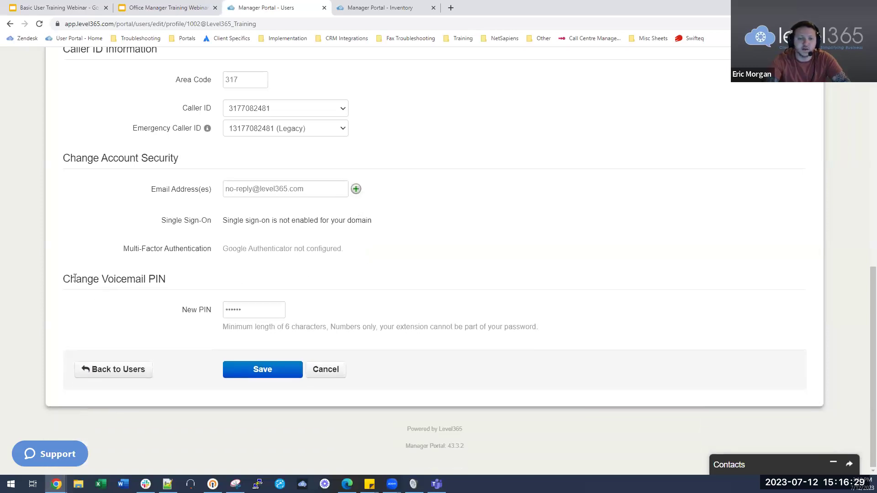
# Select the current voicemail PIN and scroll back to the top of the profile.
pyautogui.moveTo(85, 279); pyautogui.dragTo(147, 280)
pyautogui.click(153, 291)
pyautogui.click(198, 312)
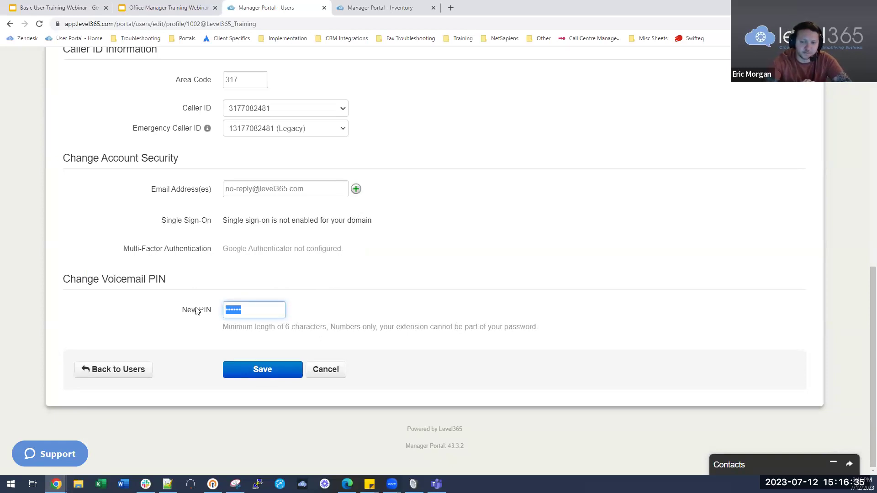
pyautogui.scroll(1, 220, 340)
pyautogui.scroll(10, 220, 341)
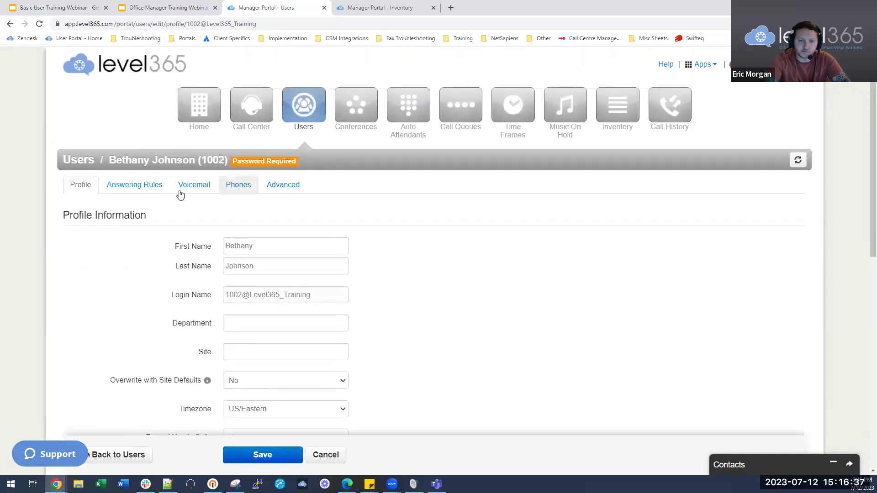
# Turn on Do not disturb in user 1002's Default answering rule and save it.
pyautogui.click(146, 187)
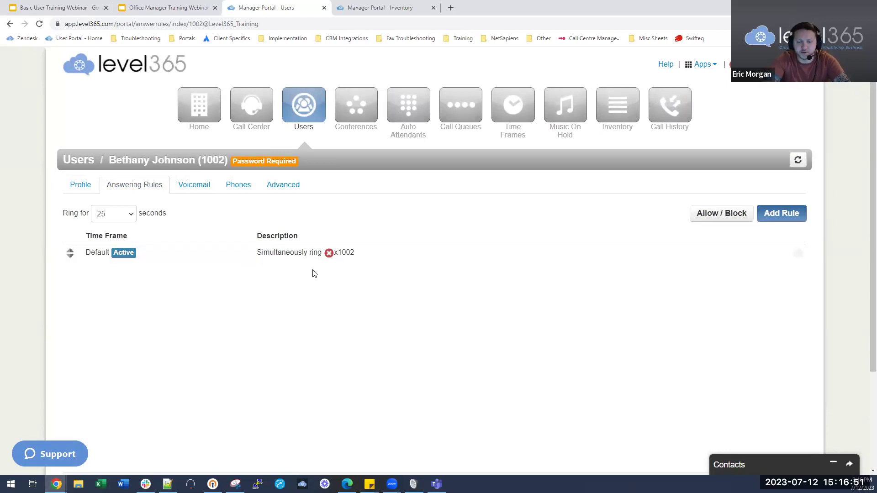
pyautogui.click(799, 253)
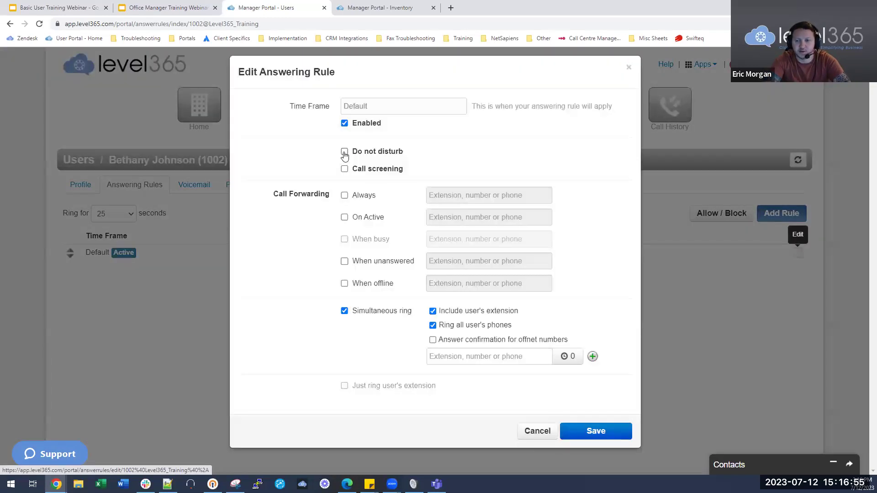
pyautogui.click(345, 153)
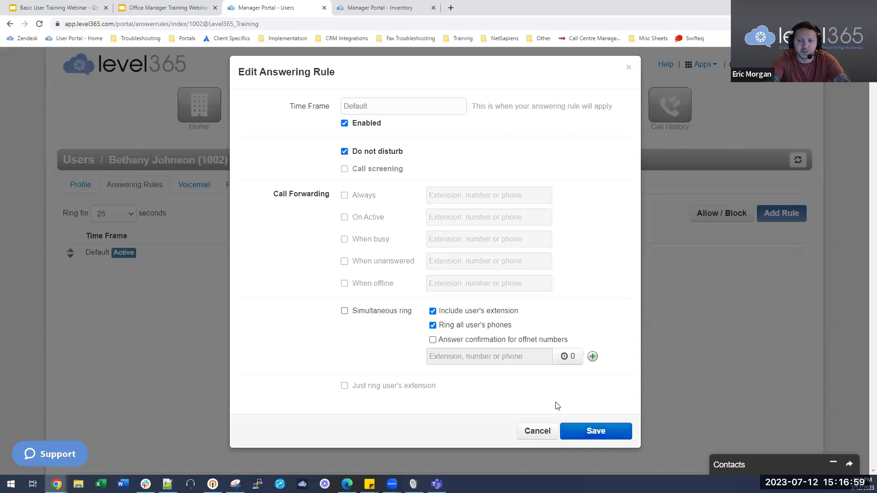
pyautogui.click(588, 433)
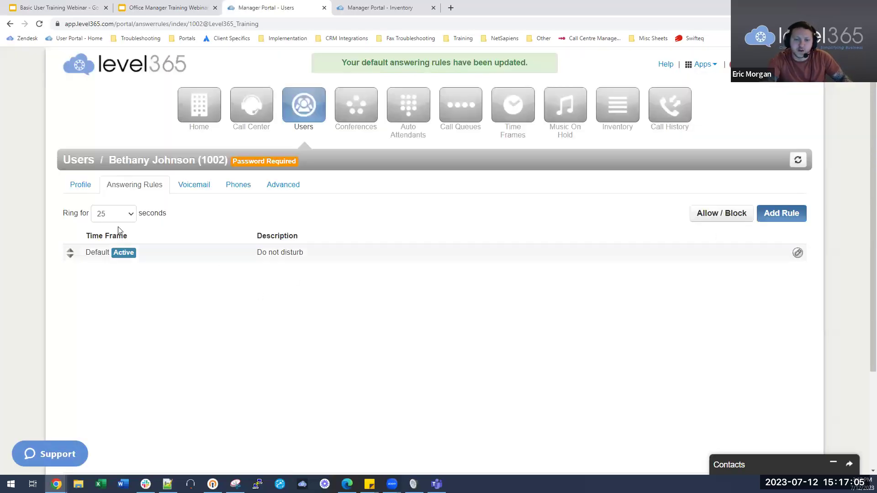
# Reopen the Default rule, turn off Do not disturb and enable Always call forwarding.
pyautogui.click(798, 255)
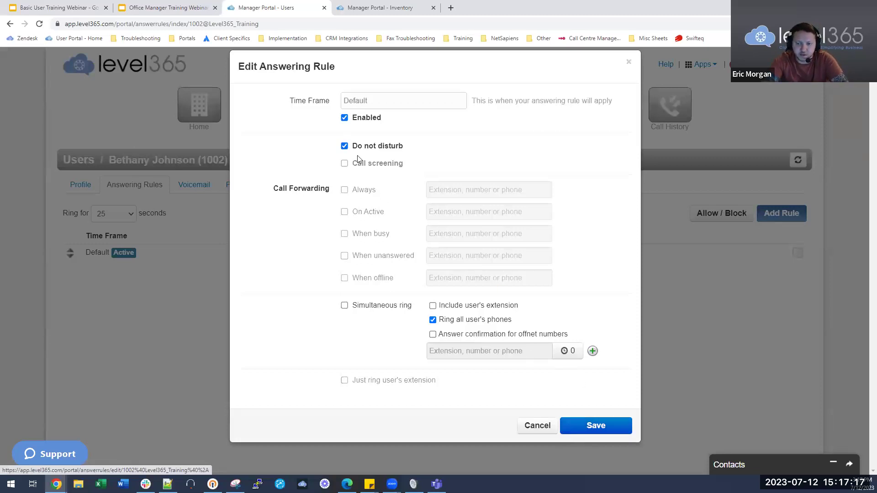
pyautogui.click(345, 146)
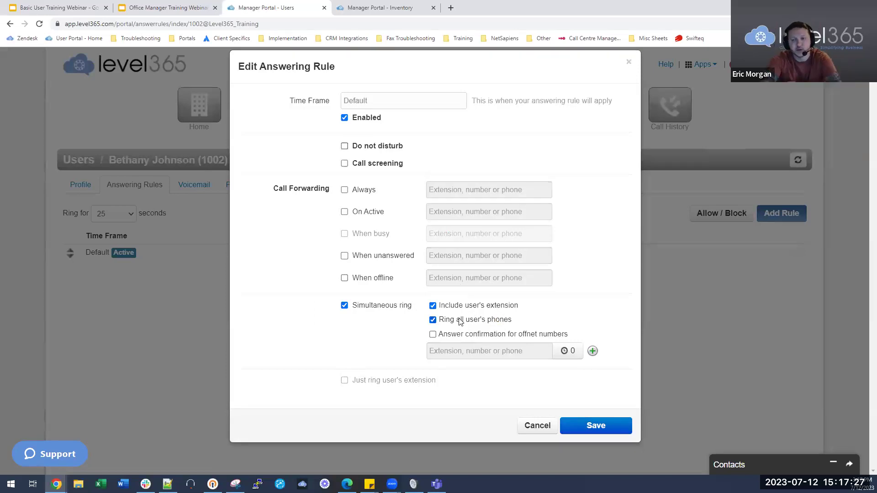
pyautogui.click(344, 189)
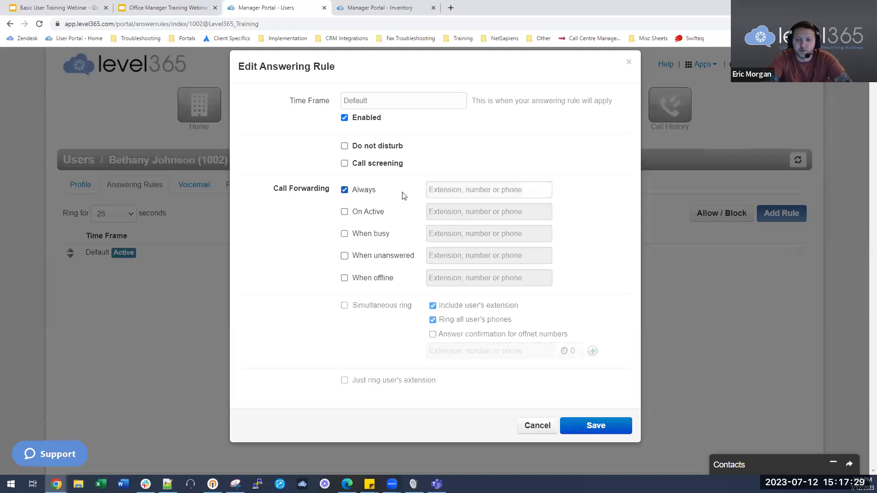
# Search the Always destination by name and extension, then choose User 1001.
pyautogui.click(454, 194)
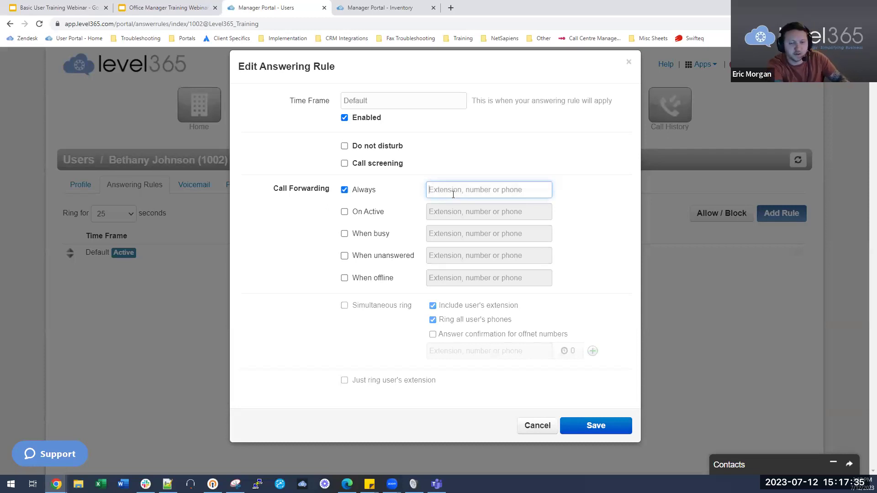
pyautogui.write('adma')
pyautogui.press('BackSpace')
pyautogui.press('BackSpace')
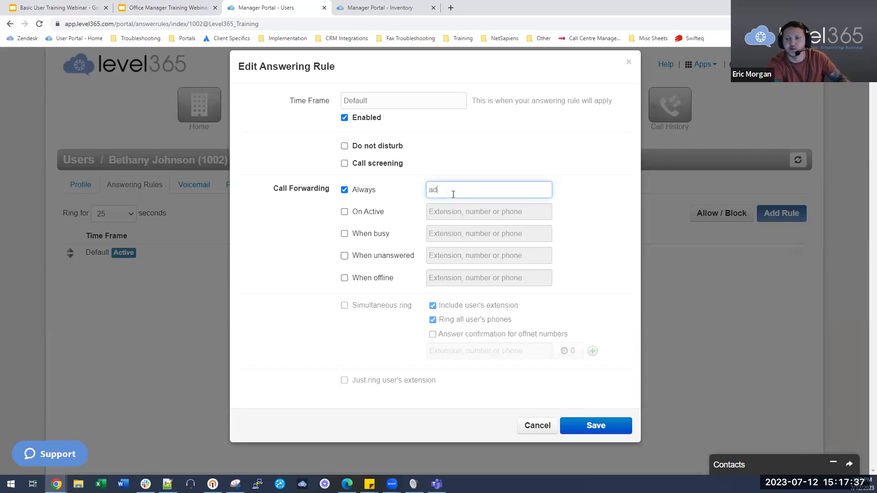
pyautogui.write('amk')
pyautogui.press('BackSpace')
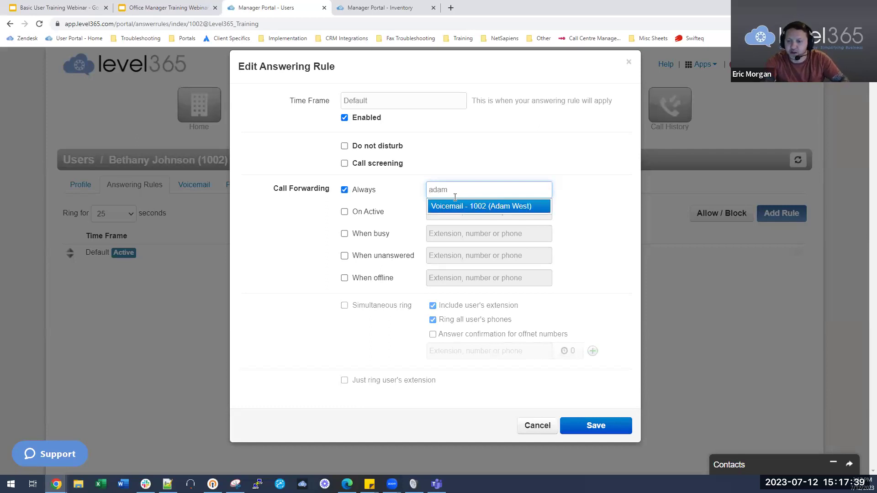
pyautogui.doubleClick(458, 192)
pyautogui.write('1')
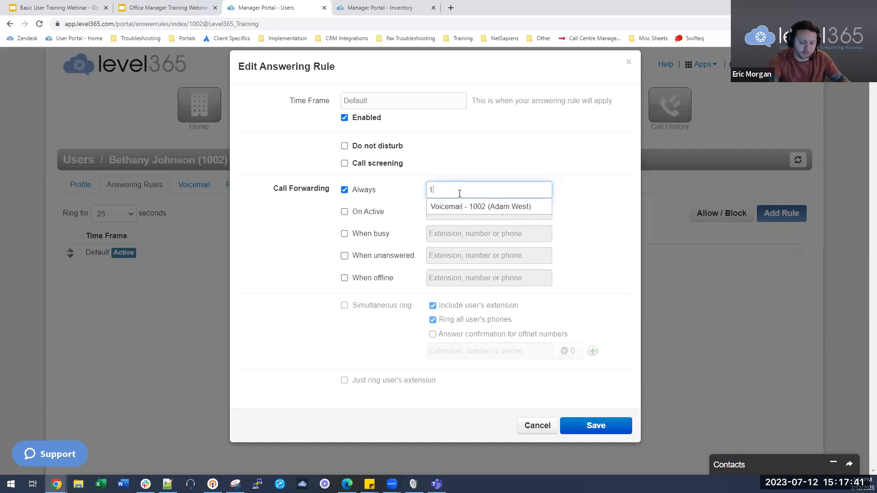
pyautogui.write('003')
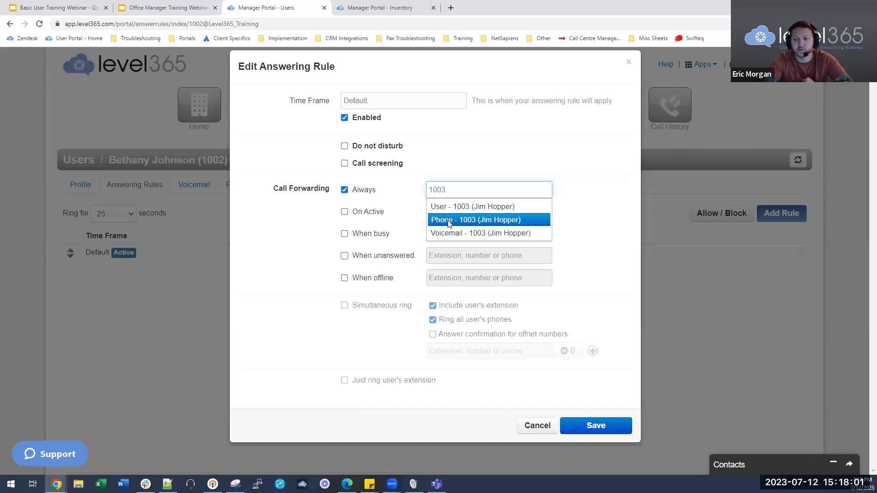
pyautogui.moveTo(448, 190); pyautogui.dragTo(404, 192)
pyautogui.write('adam')
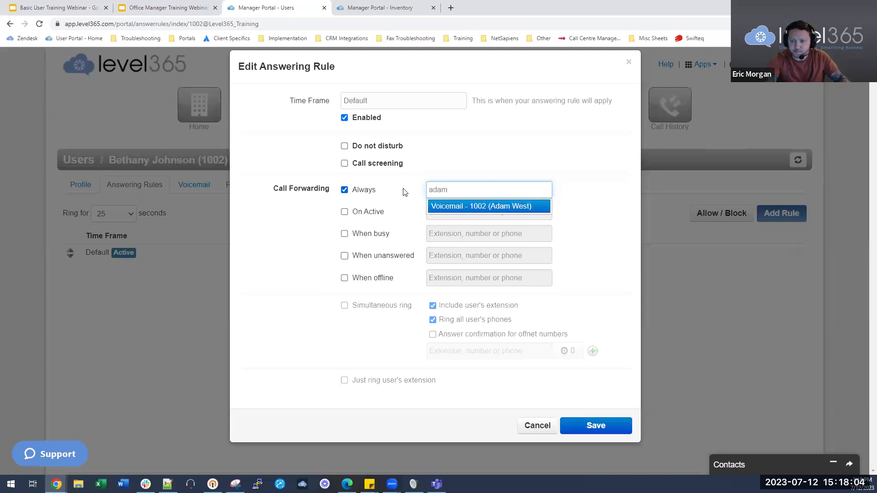
pyautogui.hotkey('ctrl', 'a')
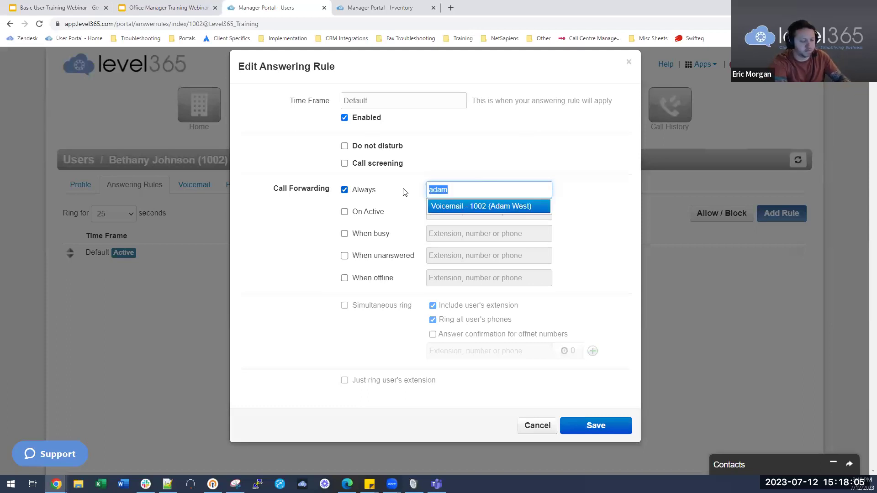
pyautogui.write('1001')
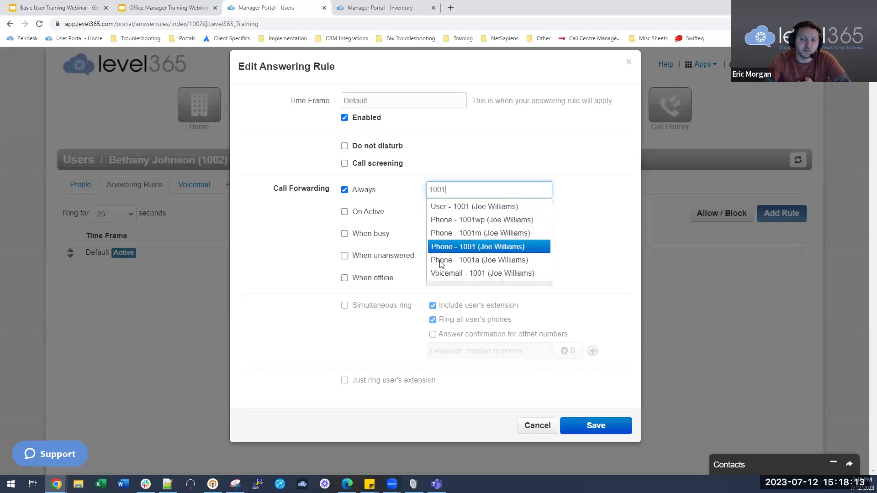
pyautogui.click(442, 210)
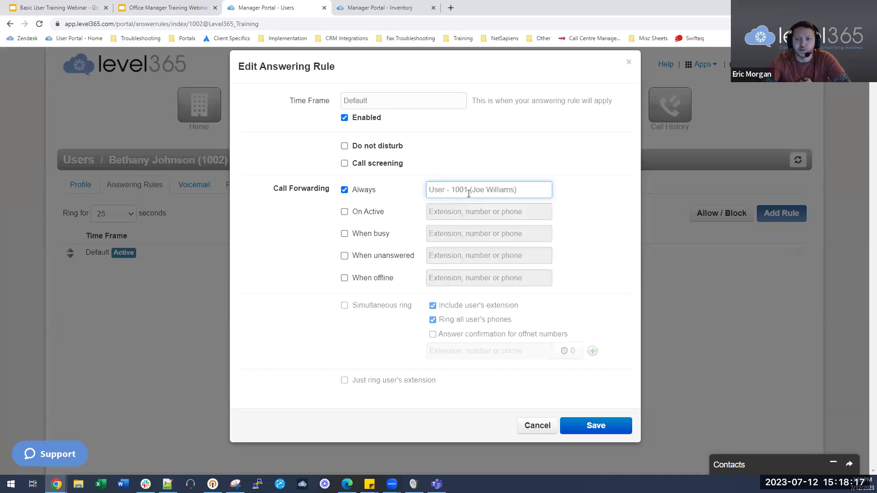
# Replace the Always destination text with 'voicemail' to list voicemail boxes.
pyautogui.moveTo(518, 190); pyautogui.dragTo(434, 189)
pyautogui.click(434, 189)
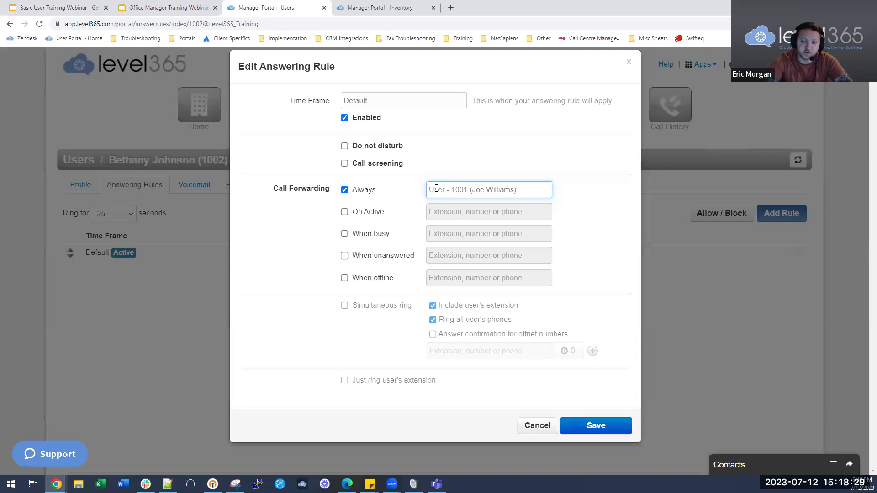
pyautogui.tripleClick(441, 186)
pyautogui.write('voicemail')
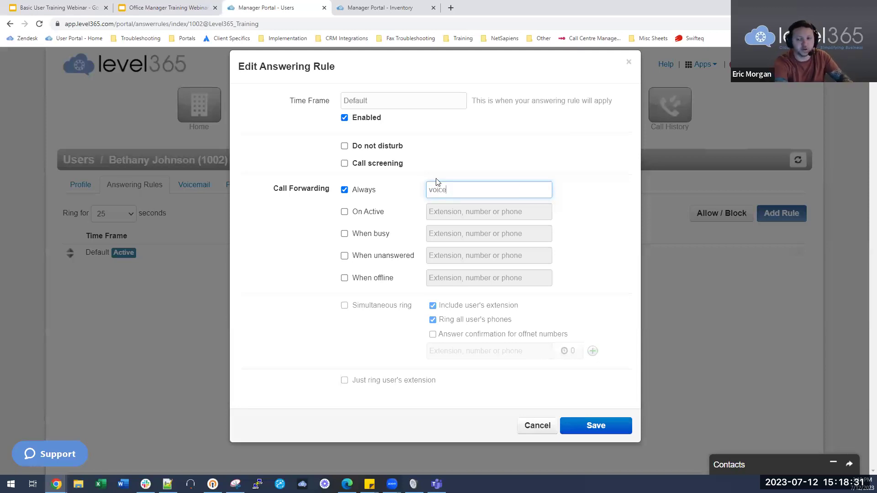
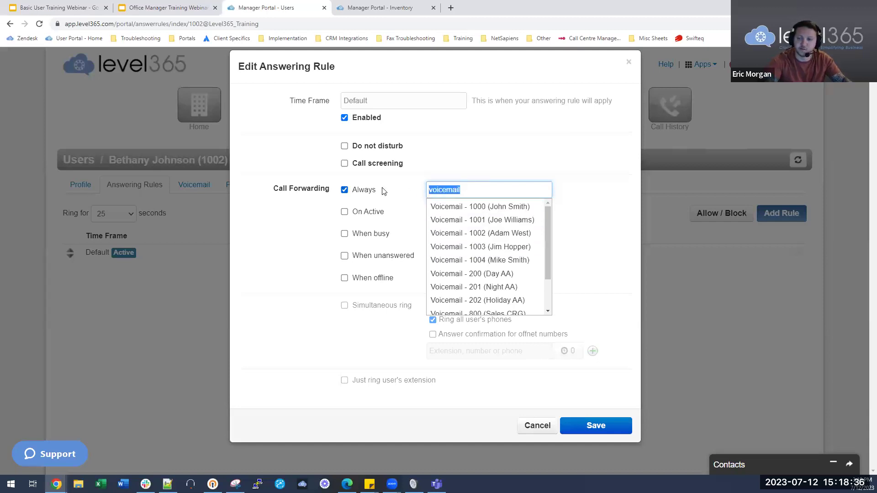
# Replace extension 1002's Always-forward-to-voicemail with Simultaneous ring in its Default answering rule and save.
pyautogui.click(509, 417)
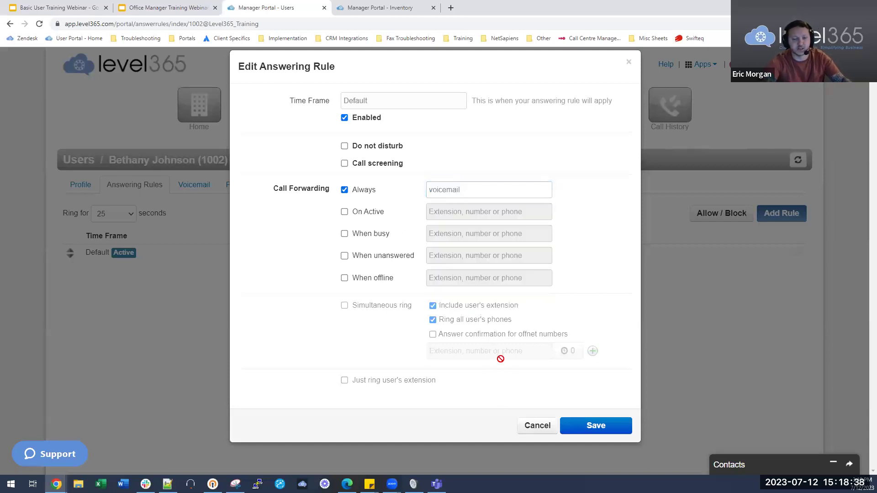
pyautogui.doubleClick(463, 184)
pyautogui.press('BackSpace')
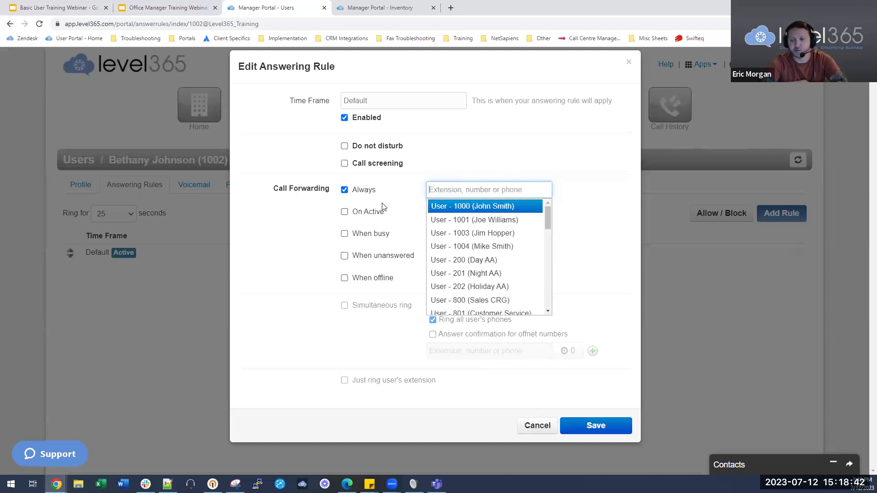
pyautogui.click(344, 192)
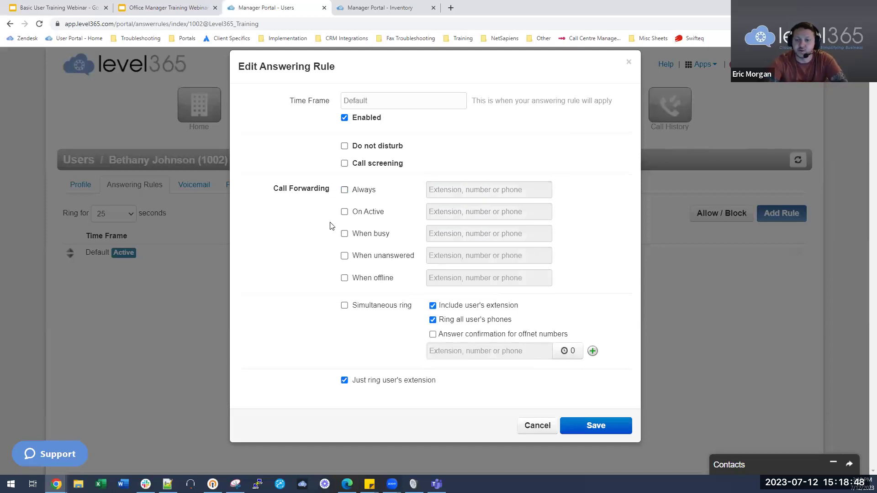
pyautogui.click(344, 308)
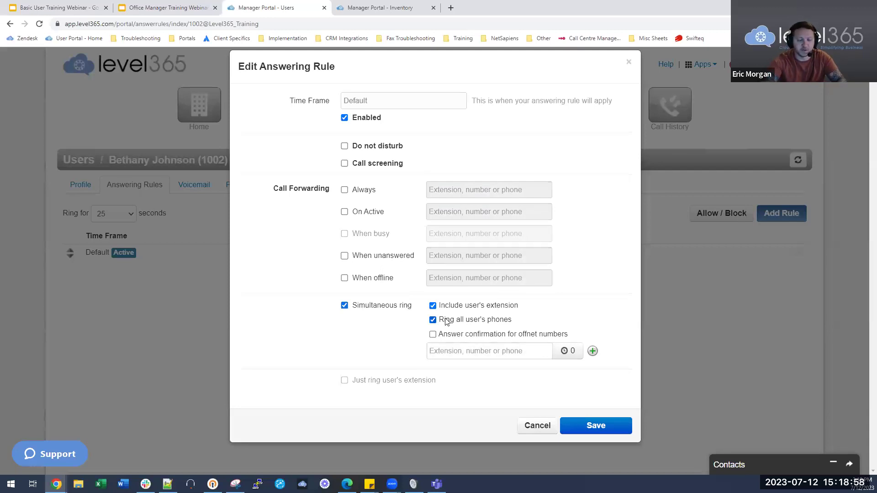
pyautogui.click(600, 429)
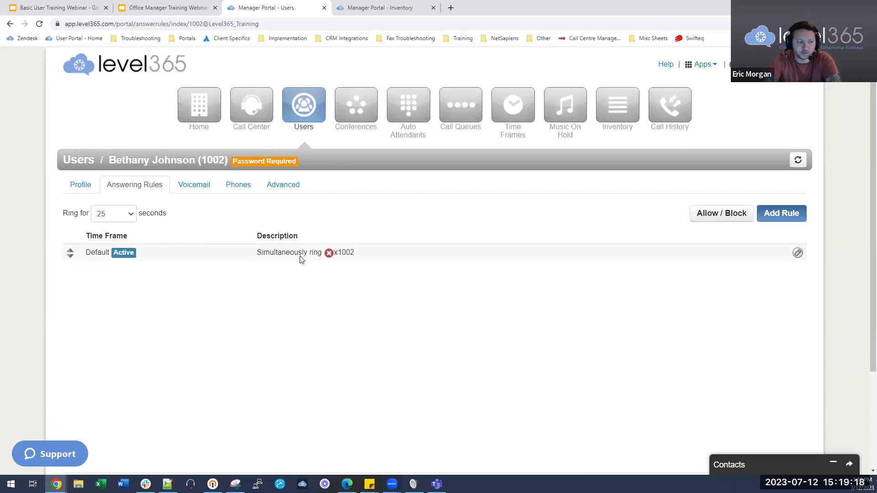
pyautogui.click(724, 213)
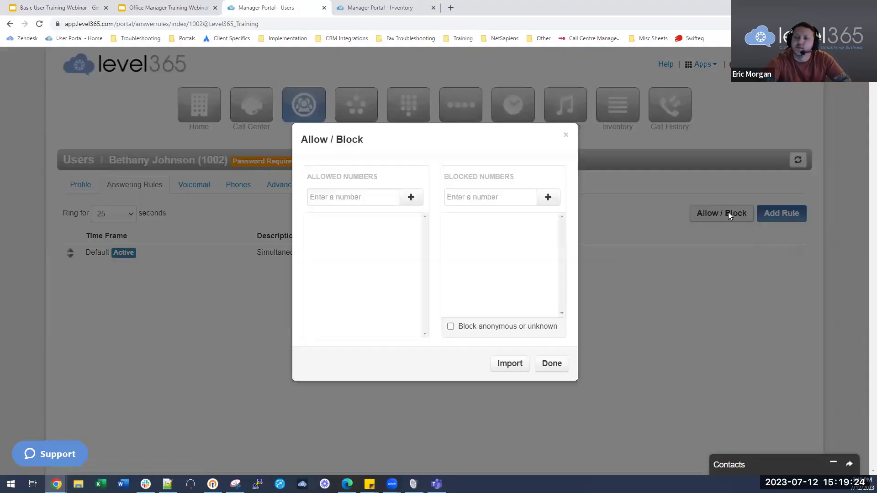
pyautogui.click(466, 195)
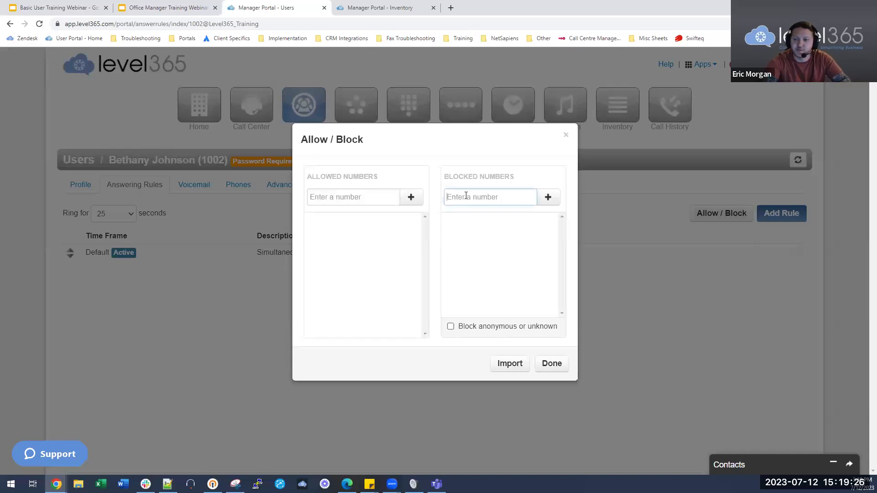
pyautogui.write('31')
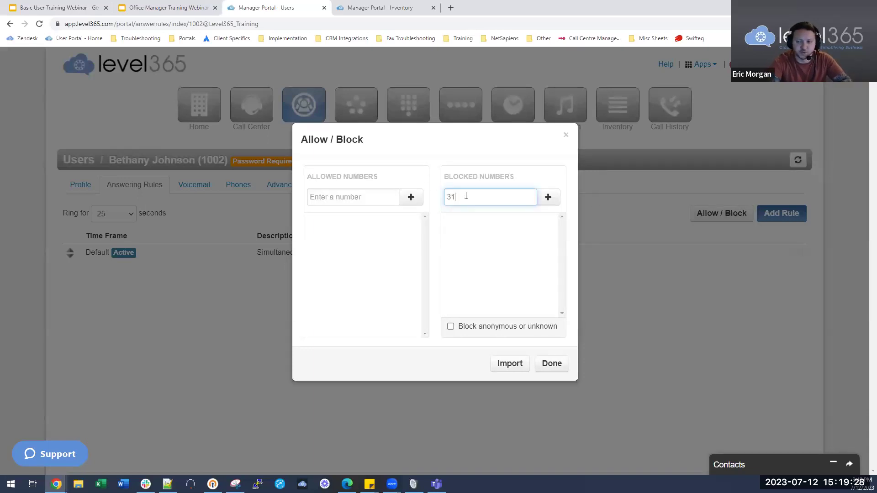
pyautogui.write('7555515151')
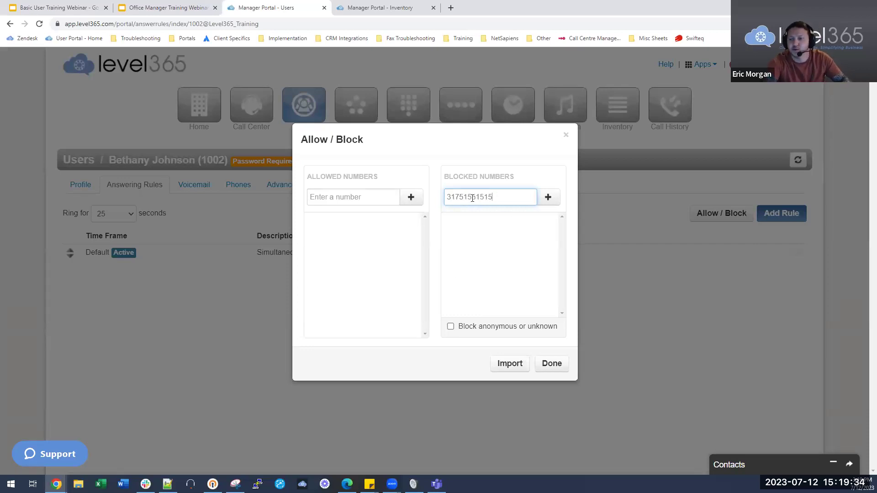
pyautogui.click(548, 197)
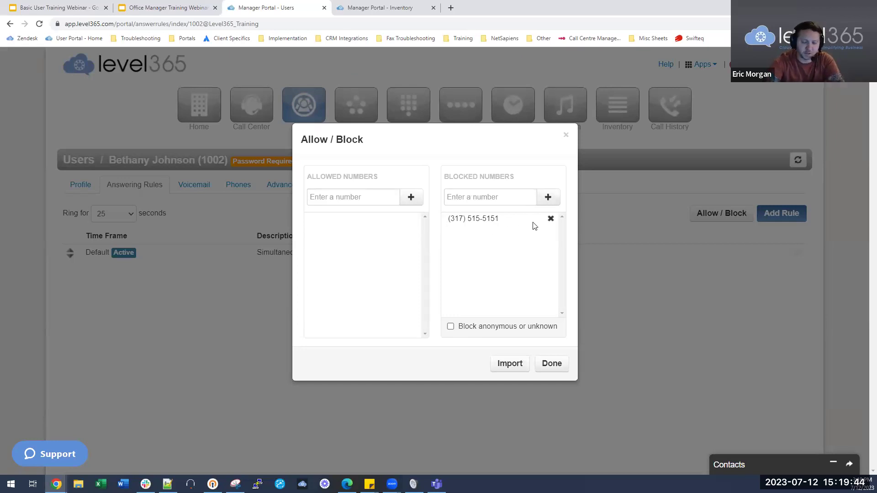
pyautogui.click(551, 219)
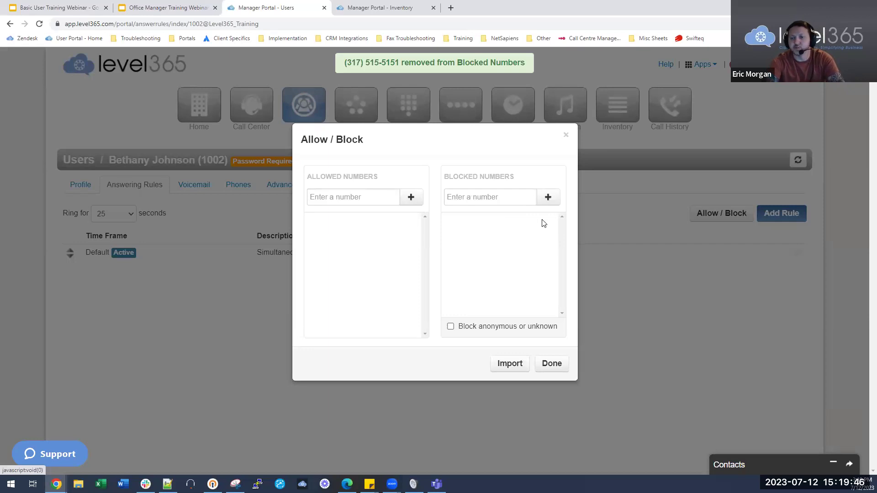
pyautogui.click(565, 135)
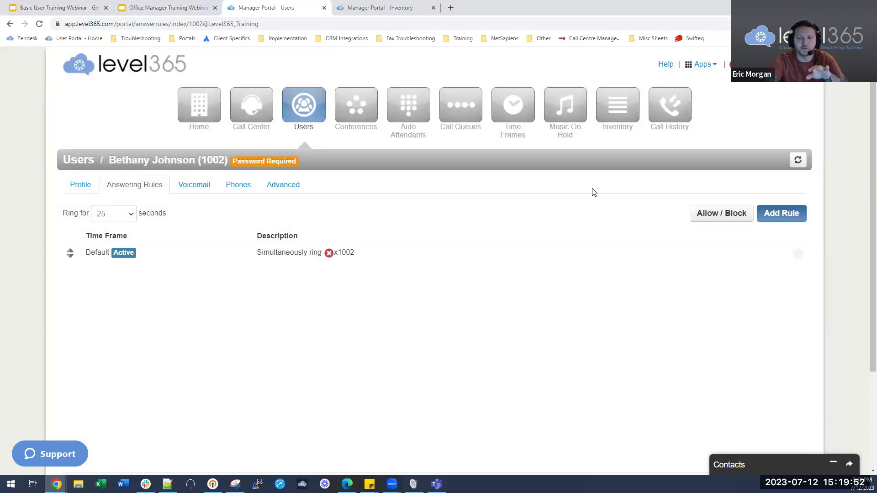
# In Inventory > Users, uncheck Hide System Users so Day AA and Billing CRG appear.
pyautogui.click(608, 115)
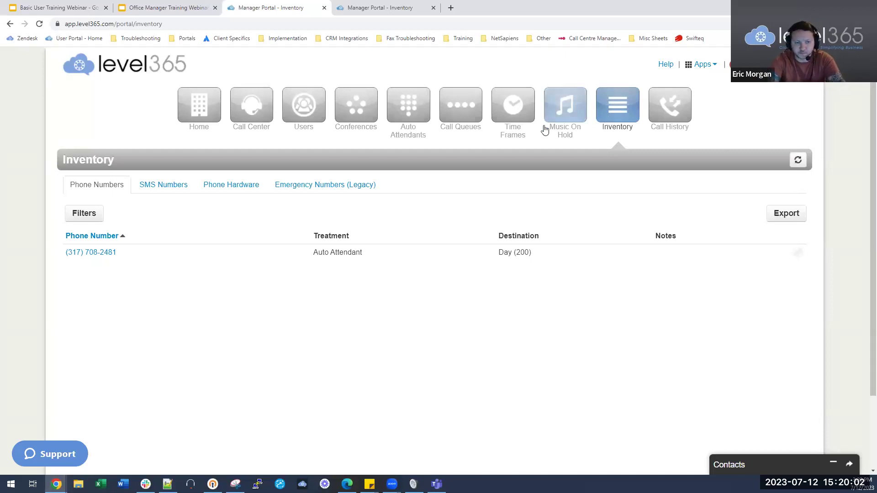
pyautogui.click(305, 104)
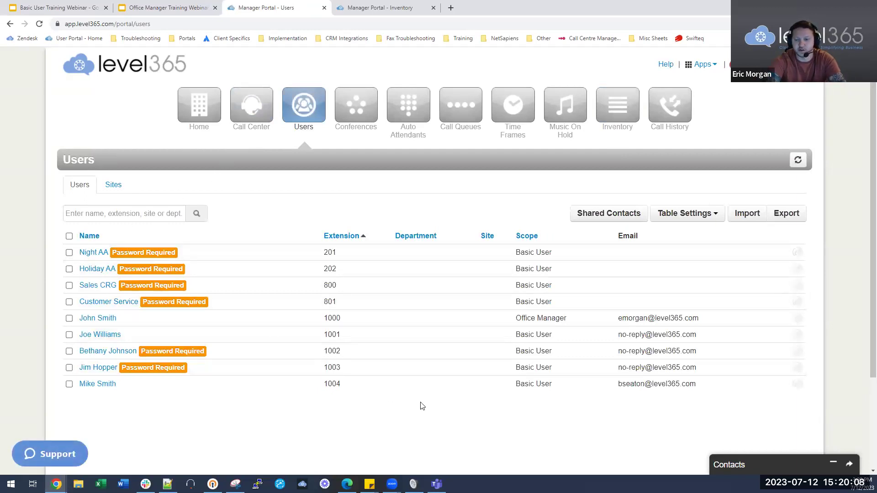
pyautogui.scroll(-2, 419, 405)
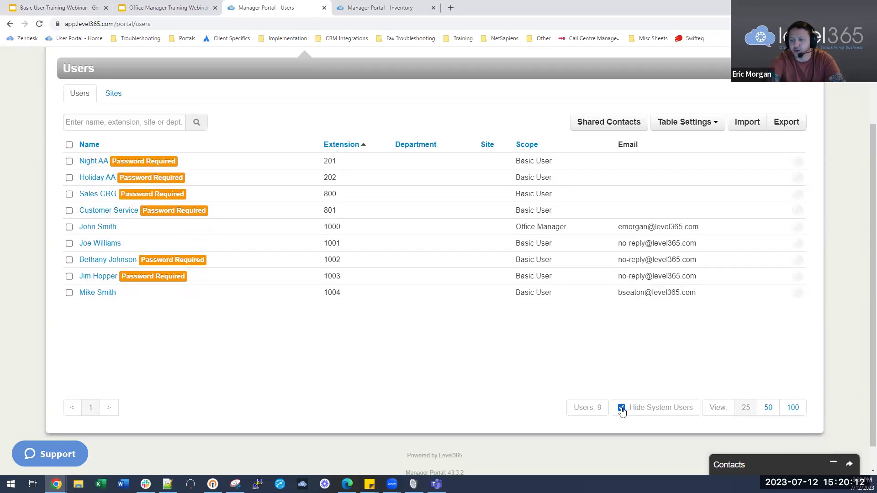
pyautogui.click(622, 408)
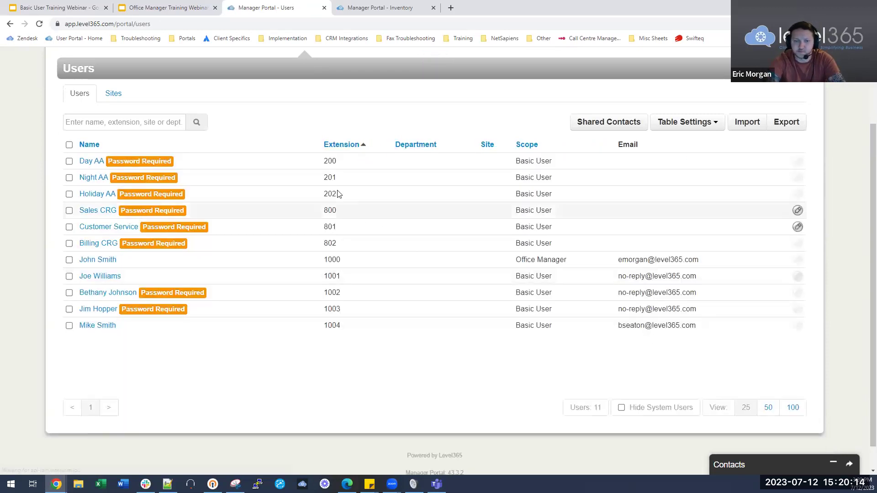
# Open the Day AA (200) system user's answering rules.
pyautogui.click(90, 163)
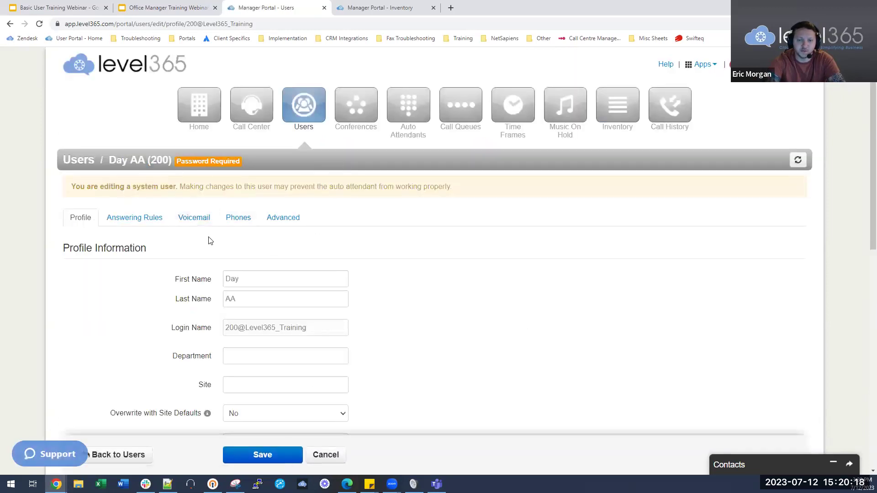
pyautogui.moveTo(86, 188); pyautogui.dragTo(197, 186)
pyautogui.click(409, 248)
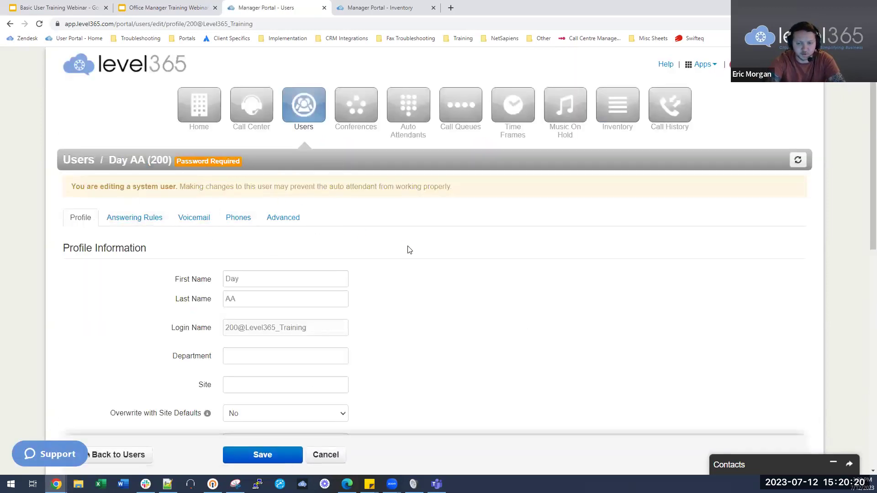
pyautogui.click(118, 219)
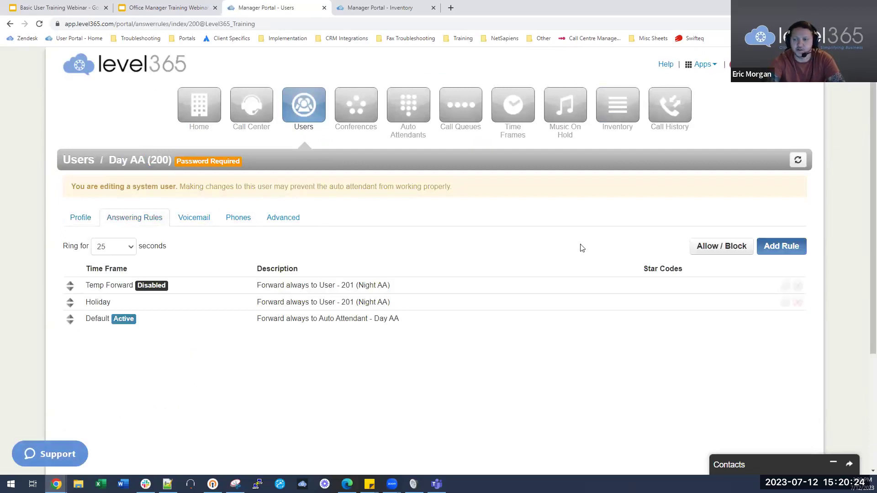
# Add an outside number to Day AA's blocked list, then remove it so the list is empty.
pyautogui.click(717, 245)
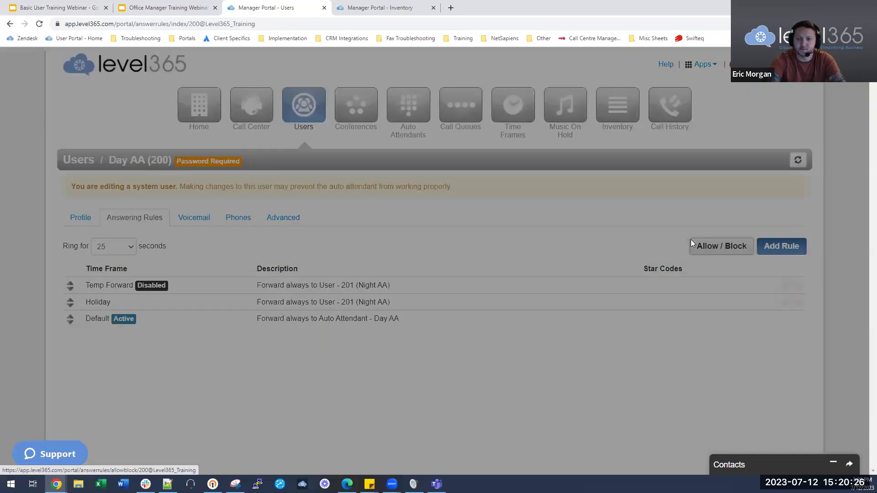
pyautogui.click(526, 197)
pyautogui.click(548, 197)
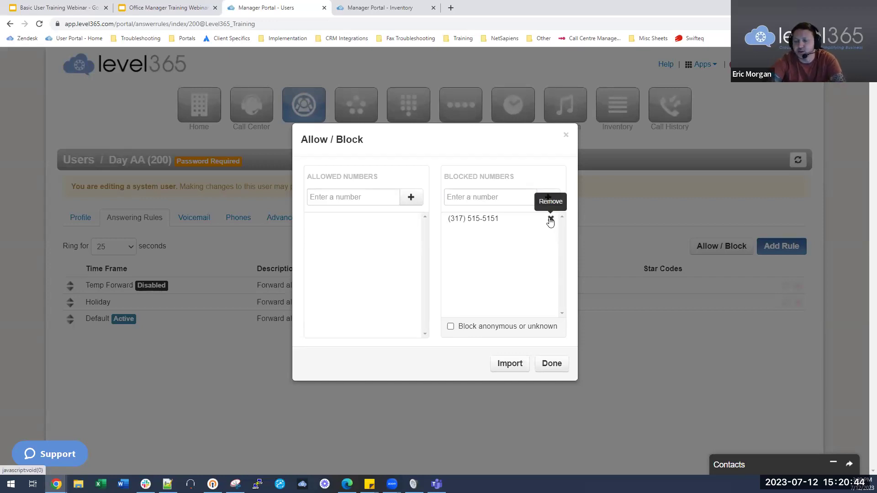
pyautogui.click(551, 220)
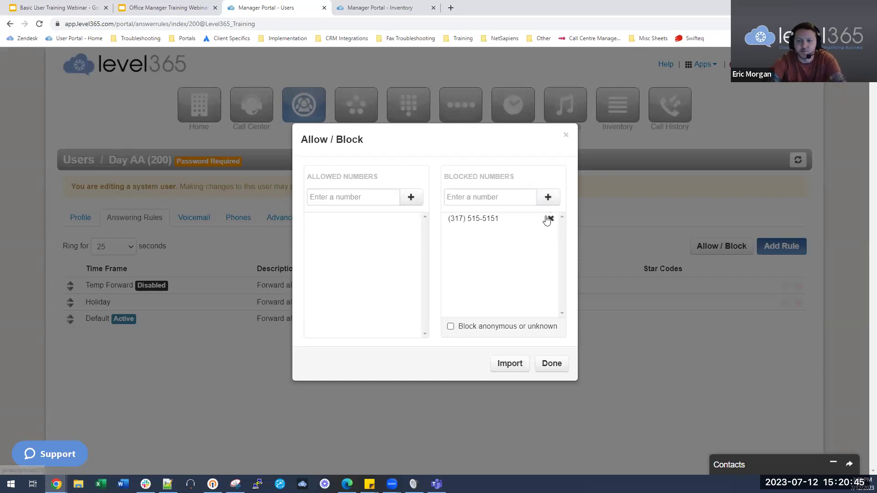
pyautogui.click(557, 367)
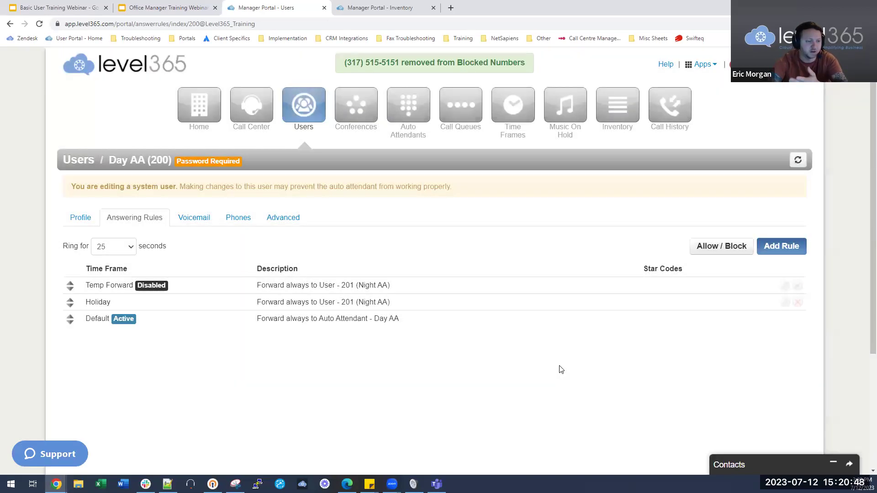
pyautogui.click(193, 217)
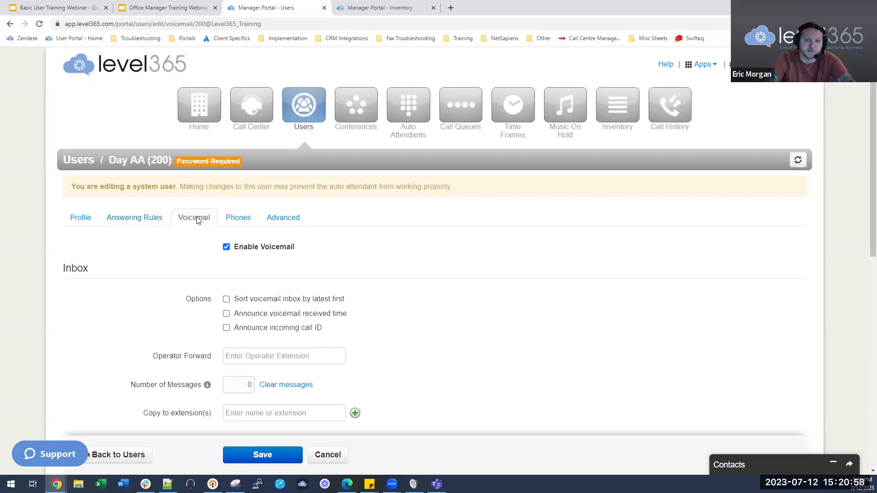
# Go to extension 1002's Voicemail settings down to Voicemail Transcription and dismiss the co-browsing notice.
pyautogui.click(301, 114)
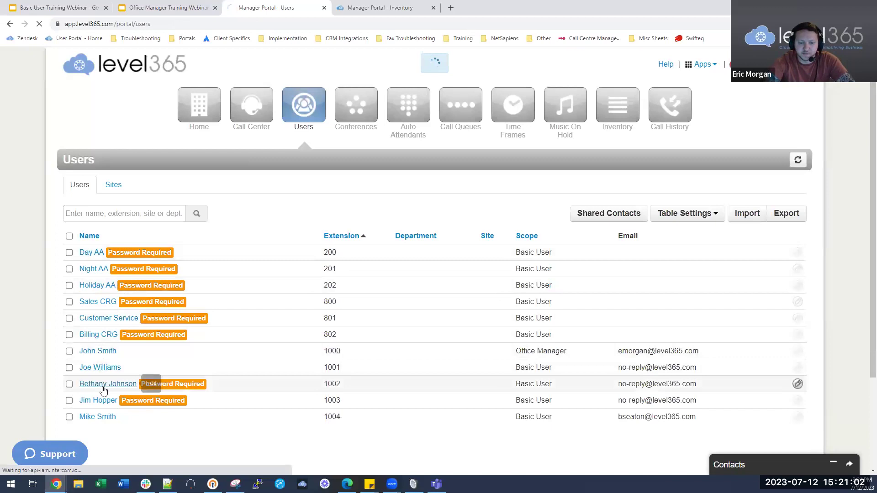
pyautogui.click(102, 388)
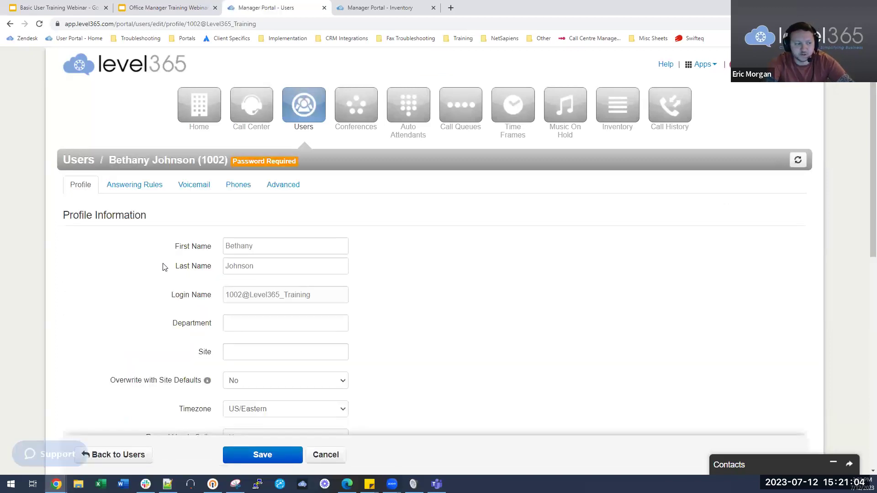
pyautogui.click(183, 187)
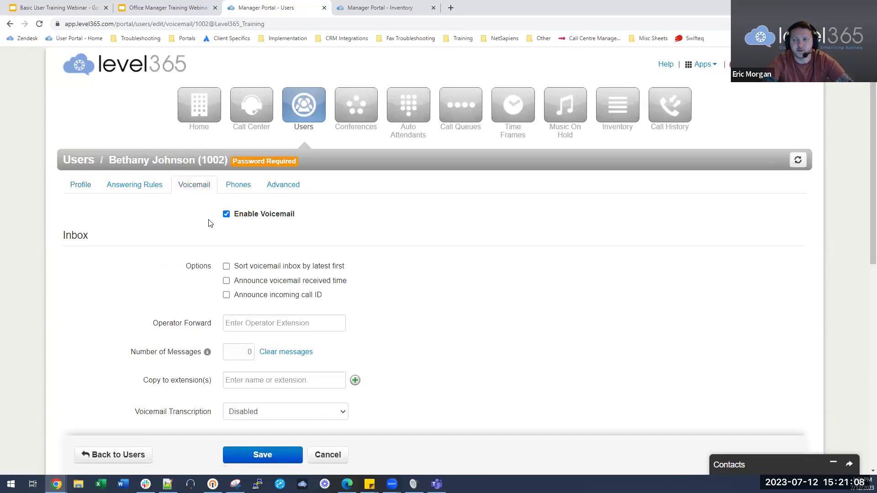
pyautogui.scroll(-1, 519, 341)
pyautogui.scroll(-3, 519, 340)
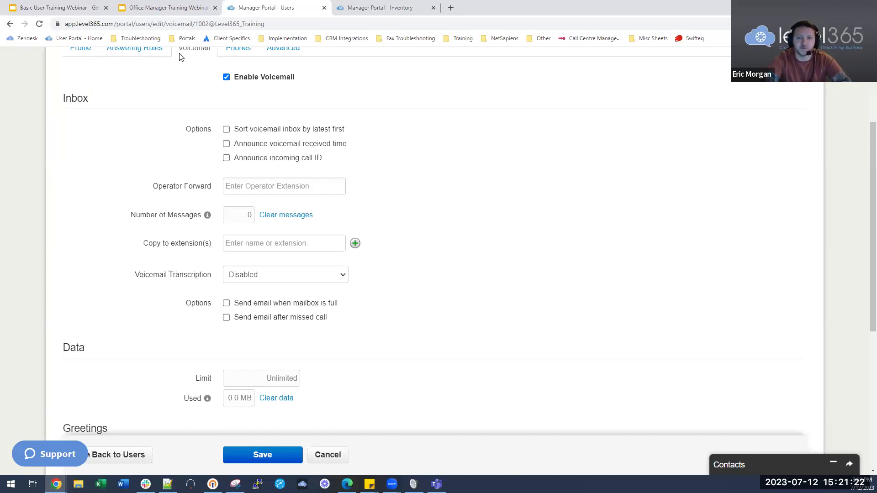
pyautogui.click(186, 280)
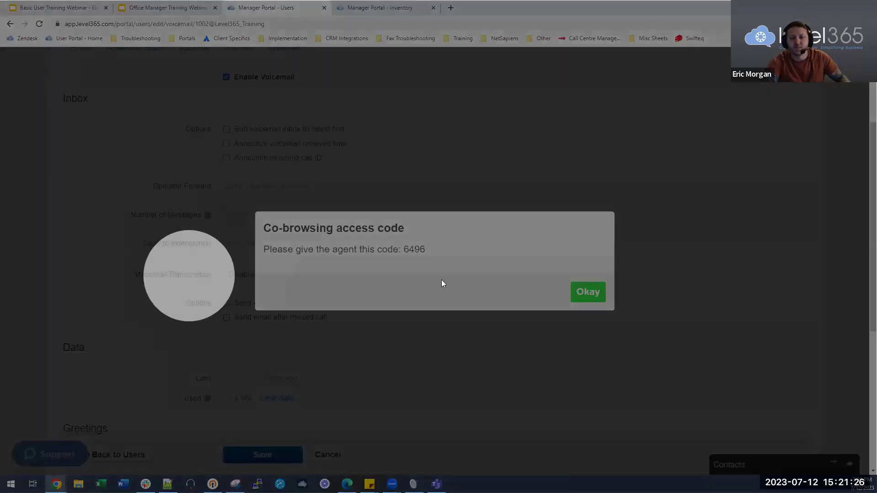
pyautogui.click(588, 293)
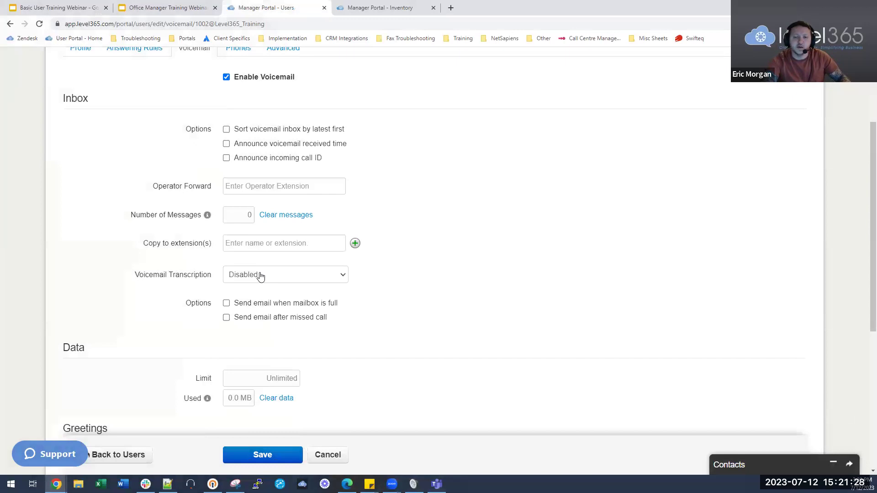
# Set Voicemail Transcription to Google Cloud Speech-To-Text and back to Disabled, then open Manage Greetings.
pyautogui.click(261, 277)
pyautogui.click(264, 297)
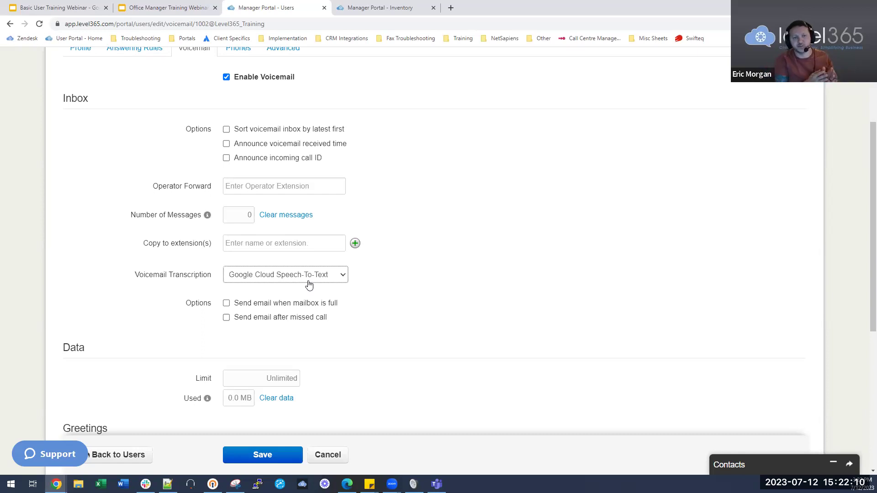
pyautogui.click(309, 284)
pyautogui.click(301, 288)
pyautogui.scroll(-4, 477, 365)
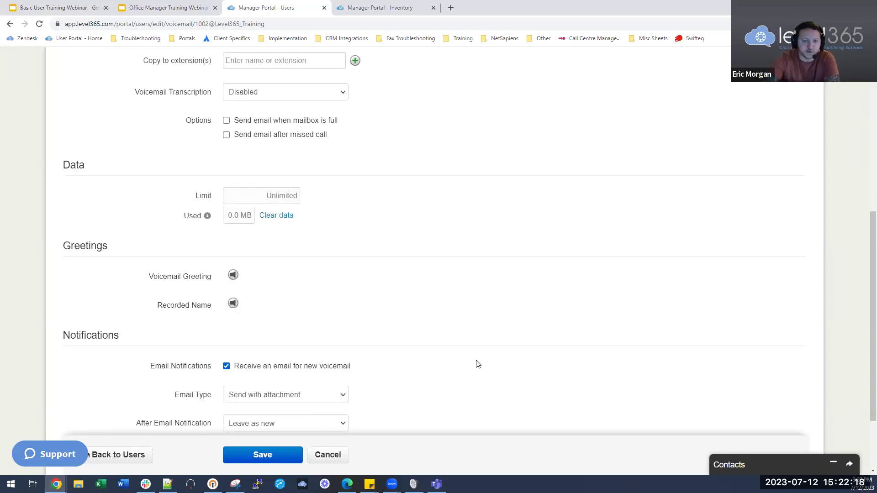
pyautogui.click(233, 276)
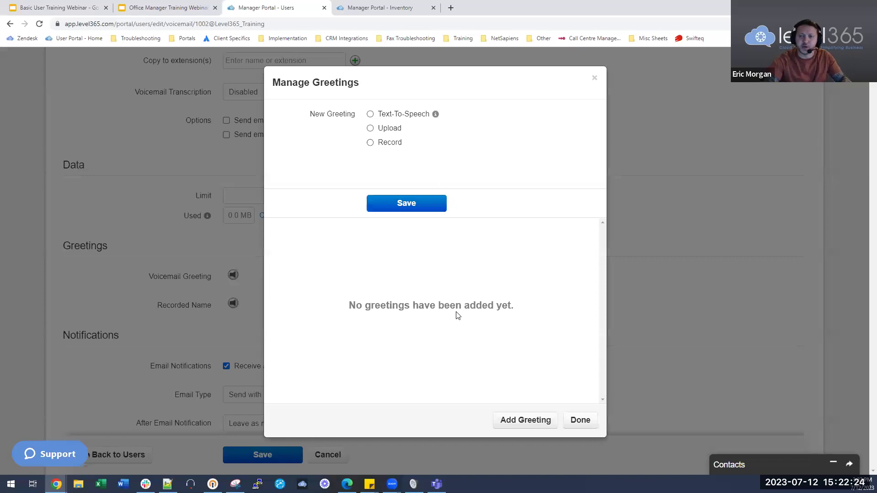
# Start a Text-To-Speech greeting with the message 'Please leave a message after the tone.'.
pyautogui.click(380, 117)
pyautogui.click(447, 181)
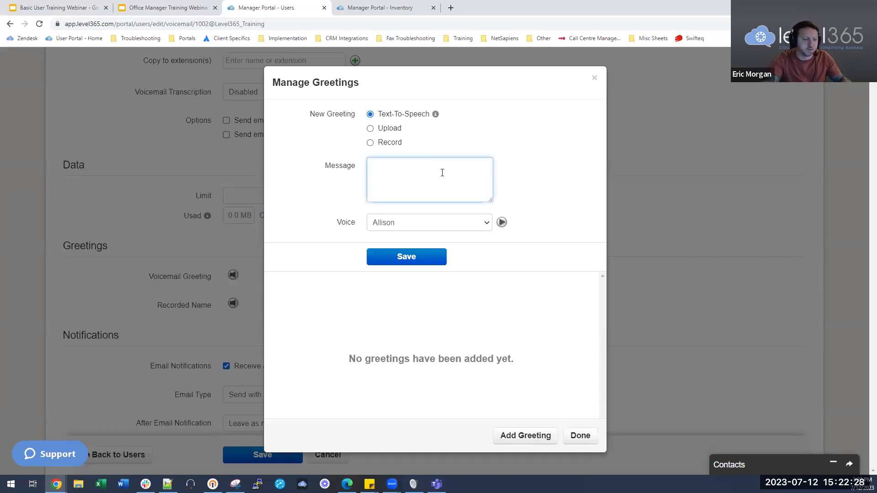
pyautogui.write('Please leave a message after the tone.')
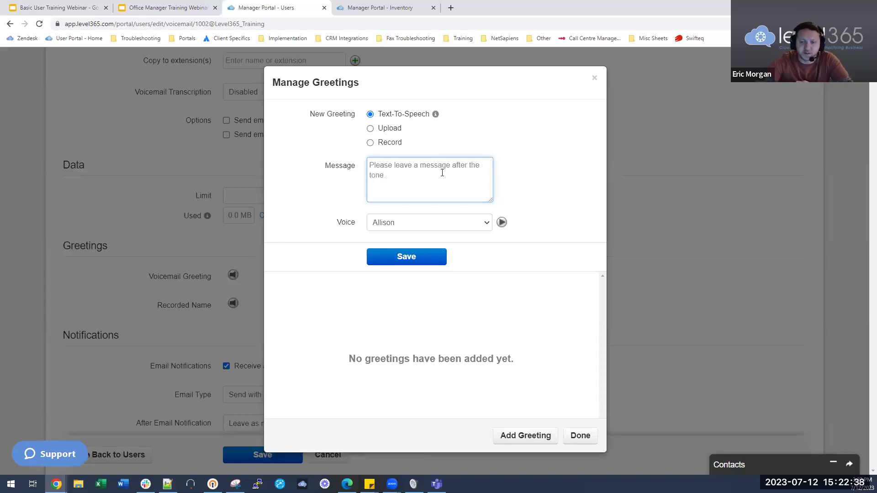
# Choose the Fay voice and preview the spoken greeting.
pyautogui.click(404, 224)
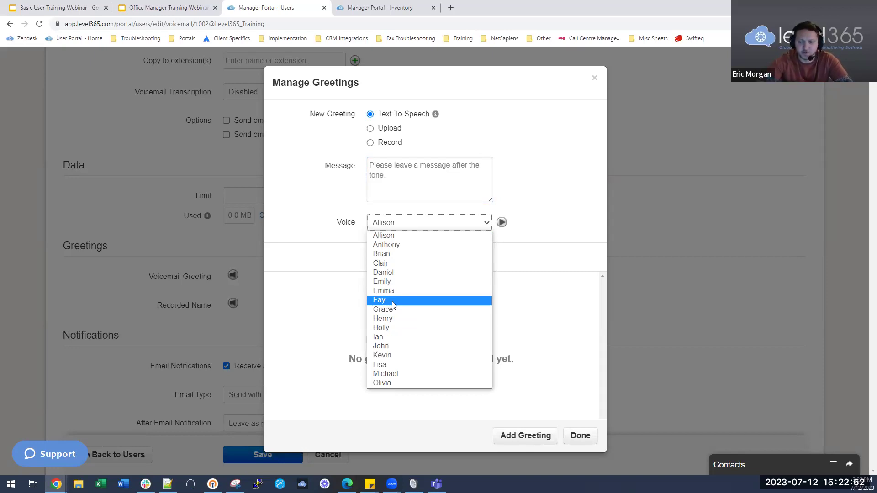
pyautogui.click(407, 302)
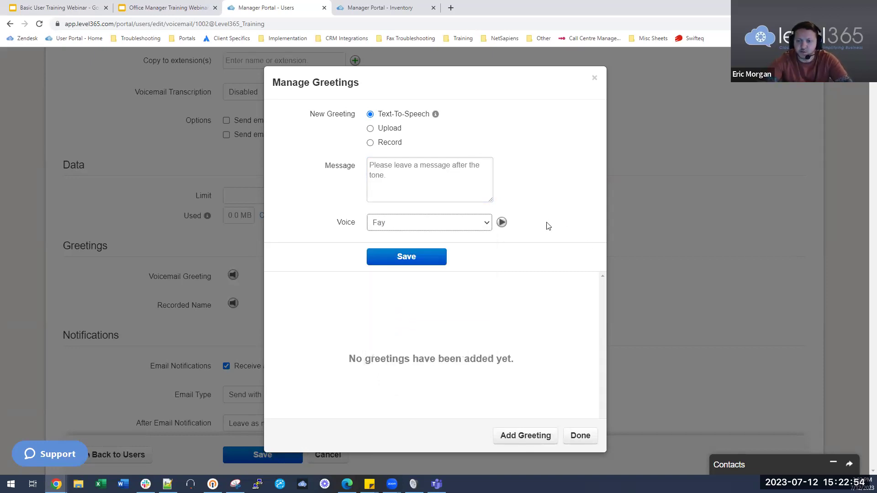
pyautogui.click(504, 223)
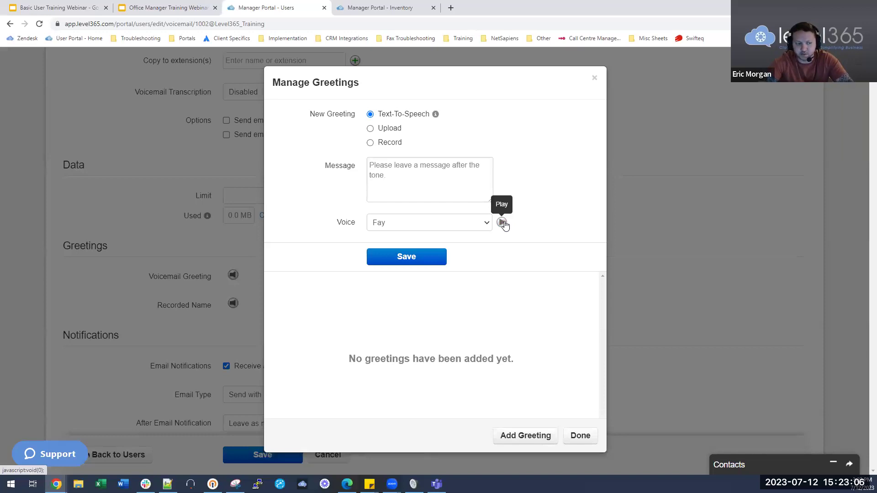
pyautogui.click(413, 182)
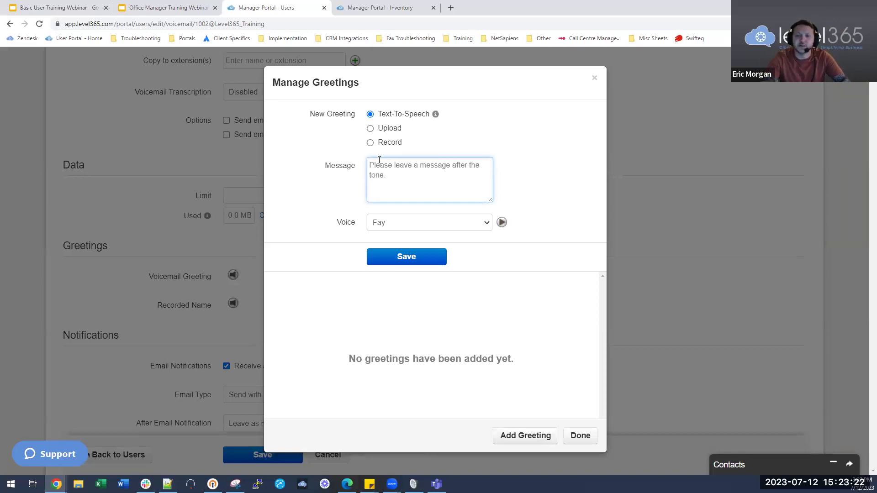
# Switch the new greeting from Upload to Record and name it 'Greeting'.
pyautogui.click(370, 129)
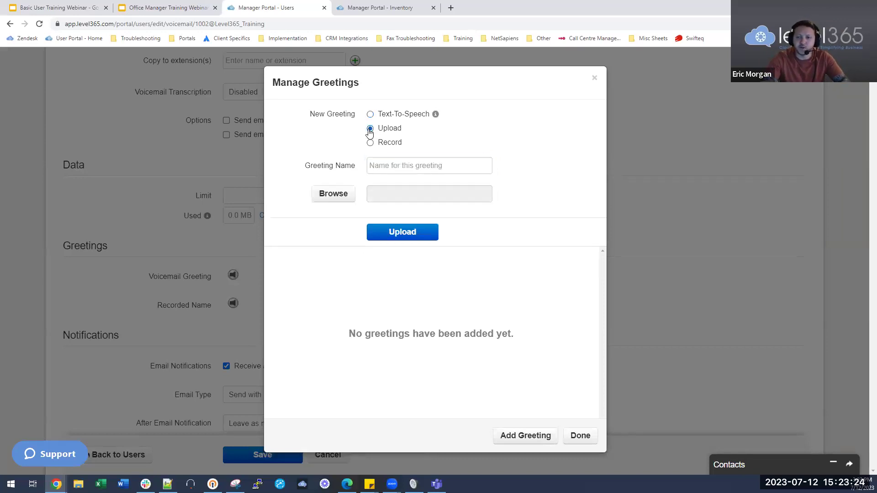
pyautogui.click(399, 165)
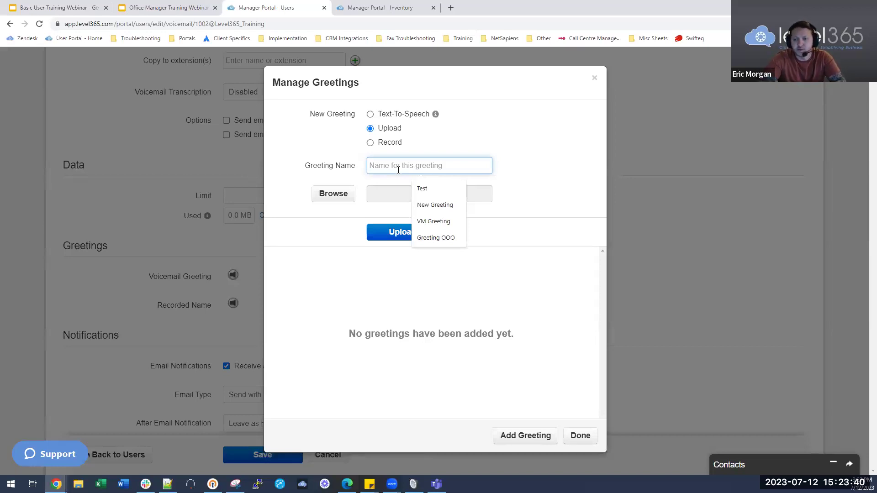
pyautogui.click(390, 142)
pyautogui.click(441, 167)
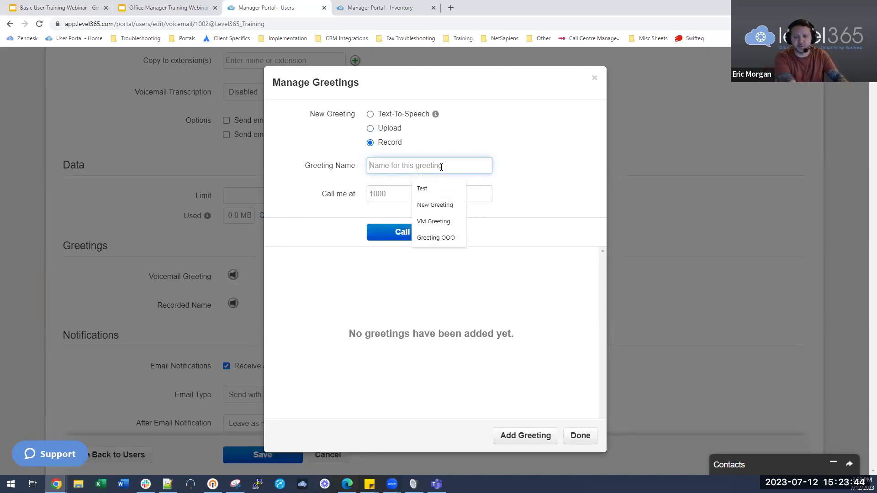
pyautogui.write('Greeting')
# Replace the Call me at number 1000 by typing 1002 and adjusting the digits.
pyautogui.click(397, 197)
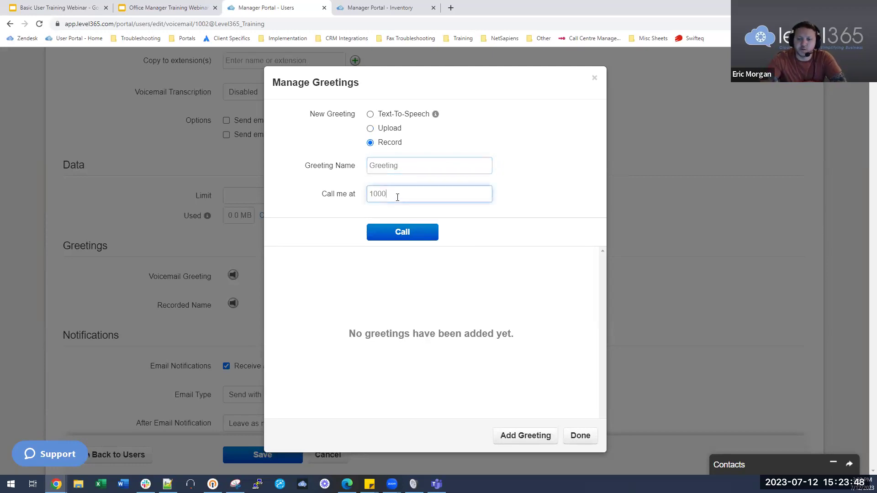
pyautogui.doubleClick(399, 194)
pyautogui.click(406, 195)
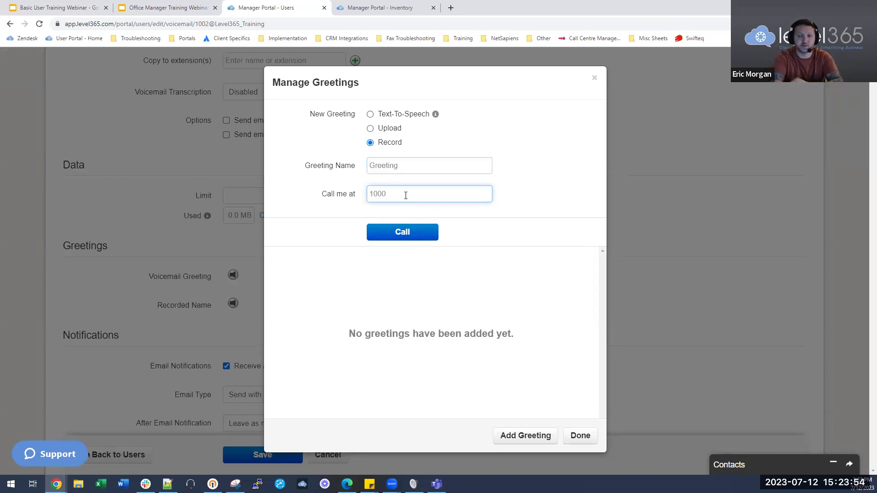
pyautogui.moveTo(406, 196); pyautogui.dragTo(346, 195)
pyautogui.write('1002')
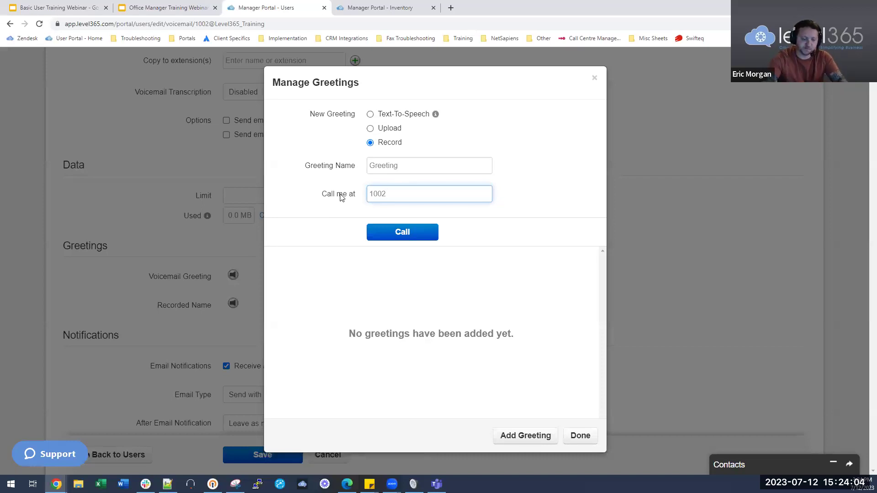
pyautogui.press('BackSpace')
pyautogui.write('0')
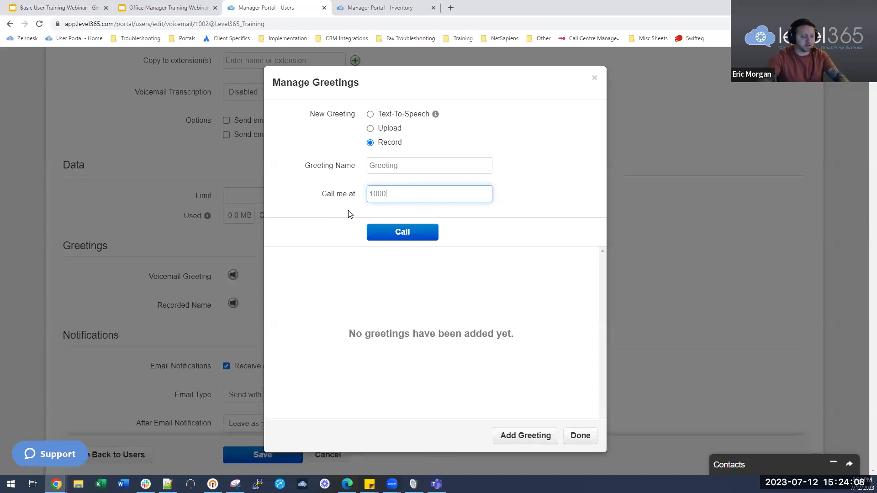
pyautogui.write('m')
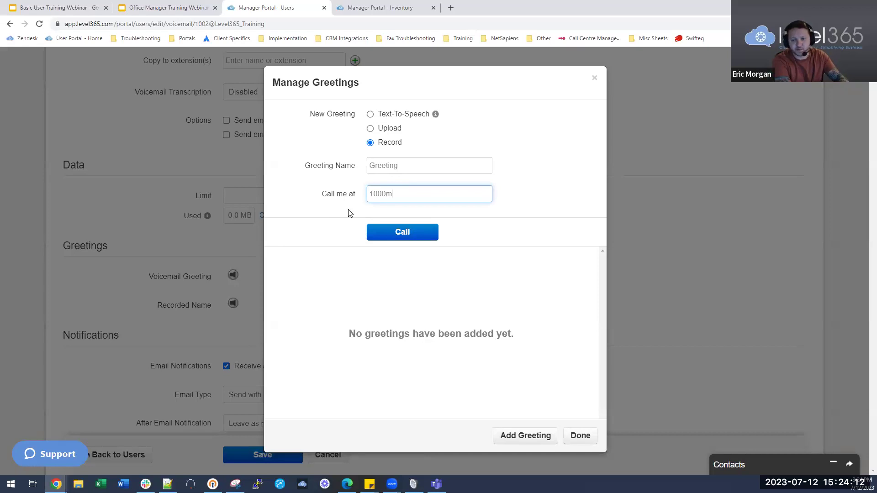
pyautogui.press('BackSpace')
pyautogui.write('wp')
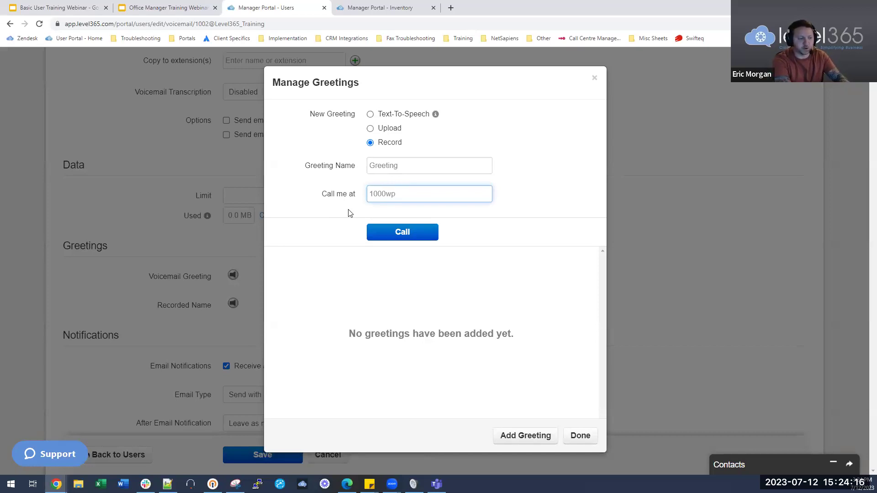
# Cancel the accidental Save As window and clear the Call me at field entirely.
pyautogui.hotkey('ctrl', 'a')
pyautogui.hotkey('ctrl', 's')
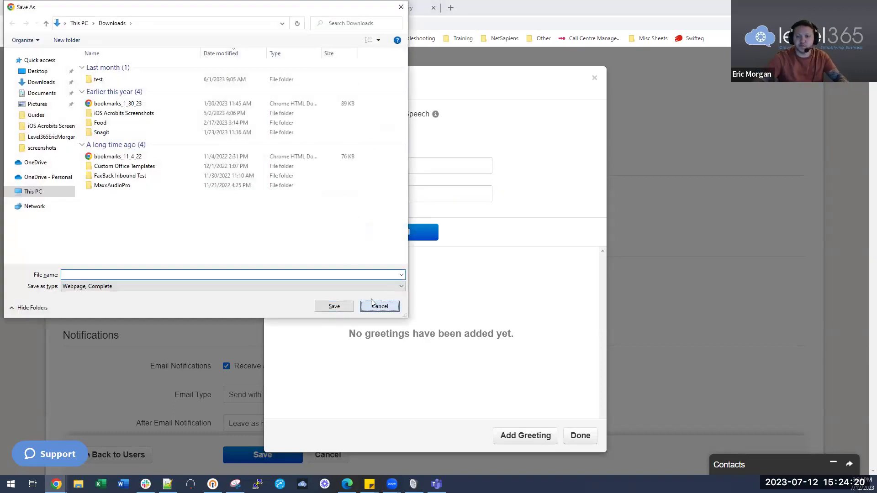
pyautogui.click(372, 304)
pyautogui.press('BackSpace')
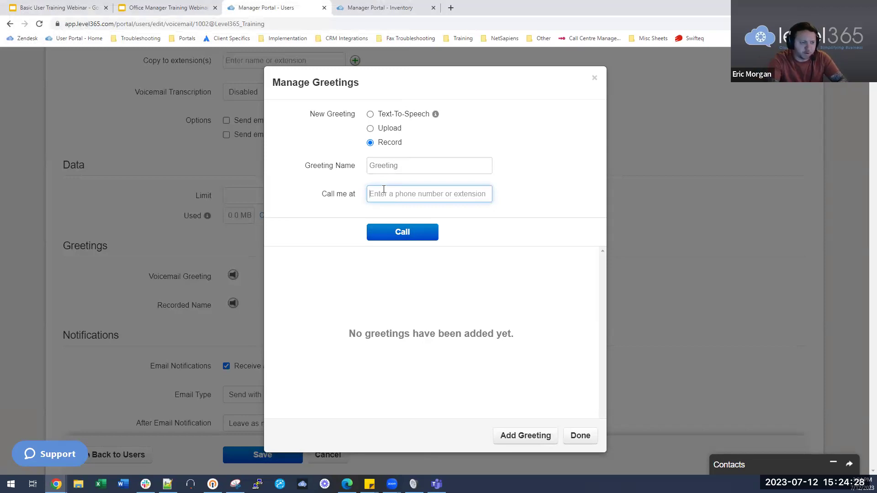
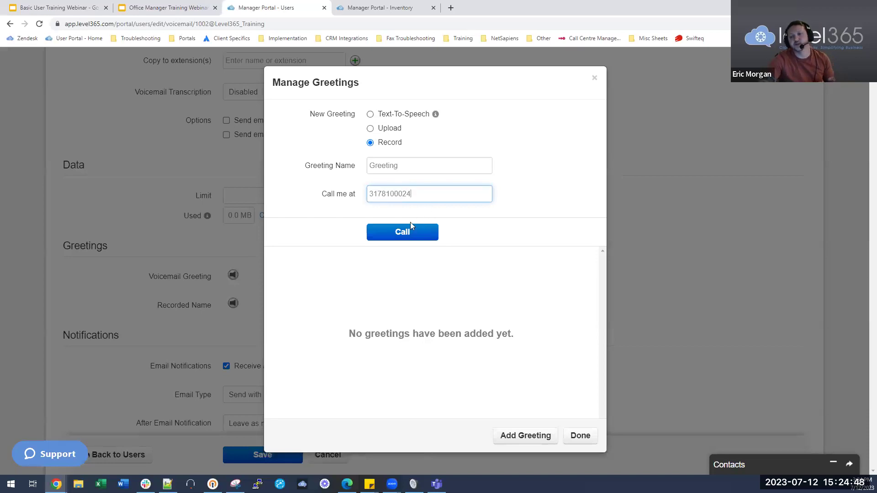
# Enter and correct the outside phone number in Call me at, then place the call.
pyautogui.moveTo(430, 195); pyautogui.dragTo(307, 195)
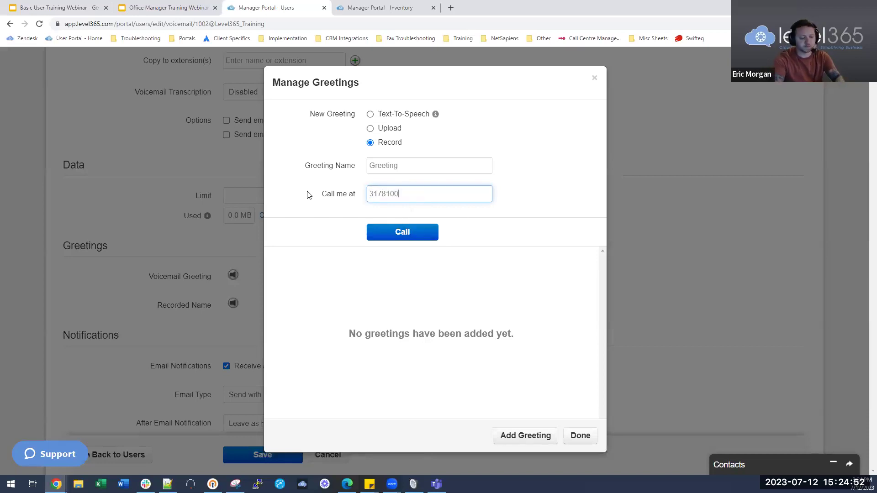
pyautogui.click(384, 233)
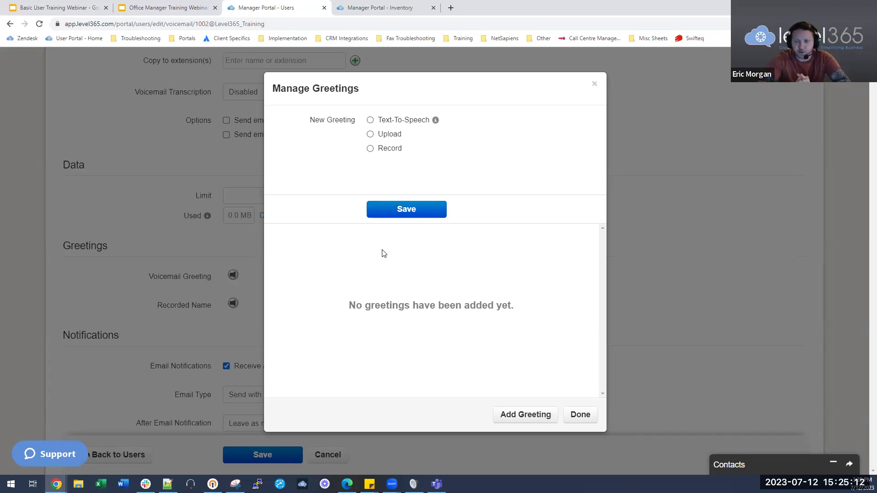
# Choose Record, autofill the name Greeting, swap 1000 for the suggested outside number, and call.
pyautogui.click(371, 150)
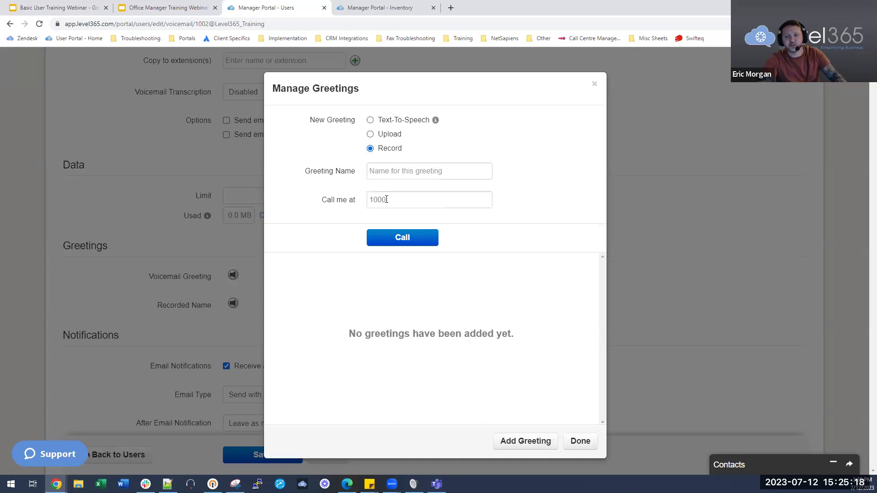
pyautogui.click(388, 173)
pyautogui.click(349, 269)
pyautogui.click(392, 172)
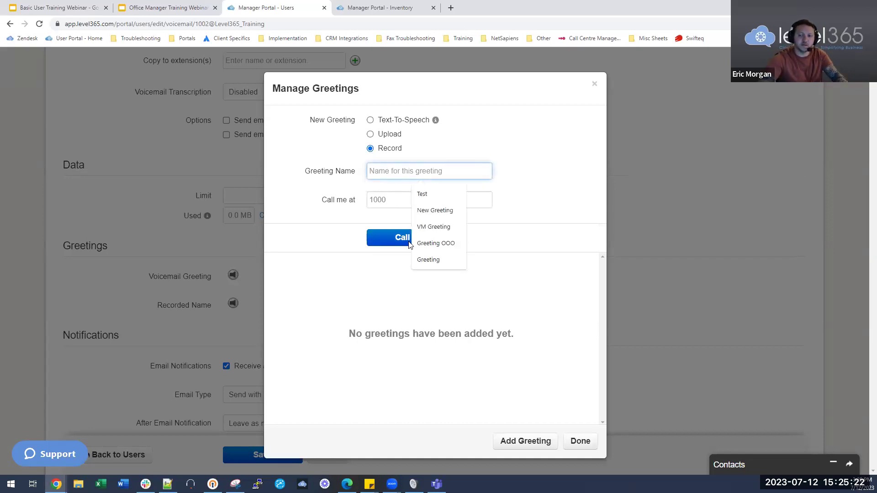
pyautogui.click(428, 260)
pyautogui.press('Tab')
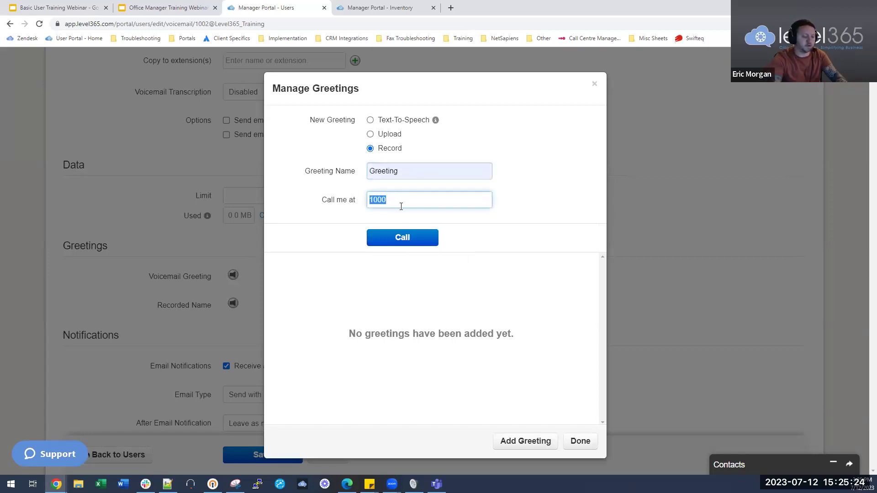
pyautogui.press('BackSpace')
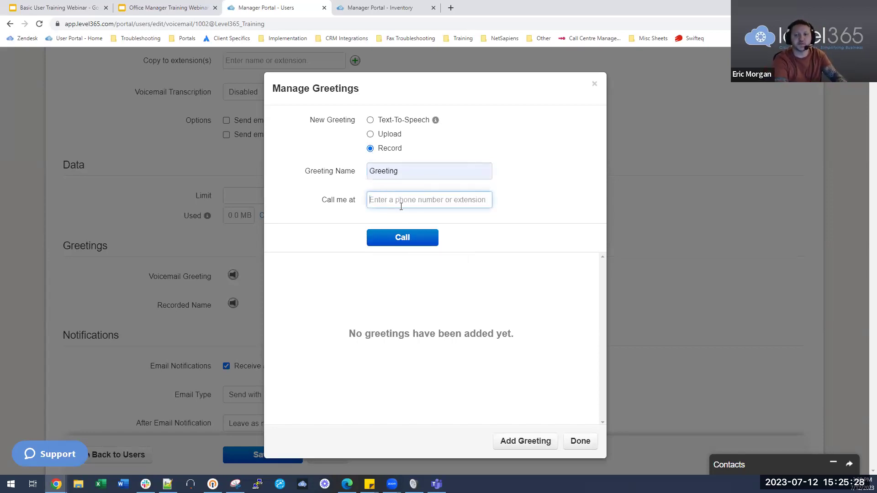
pyautogui.click(421, 223)
pyautogui.click(402, 237)
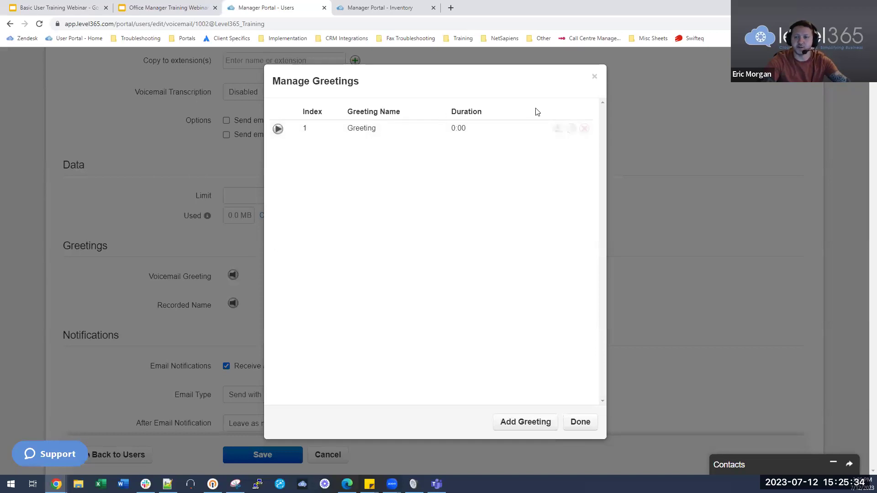
# Finish managing greetings and go back to extension 1002's voicemail settings page.
pyautogui.moveTo(532, 121)
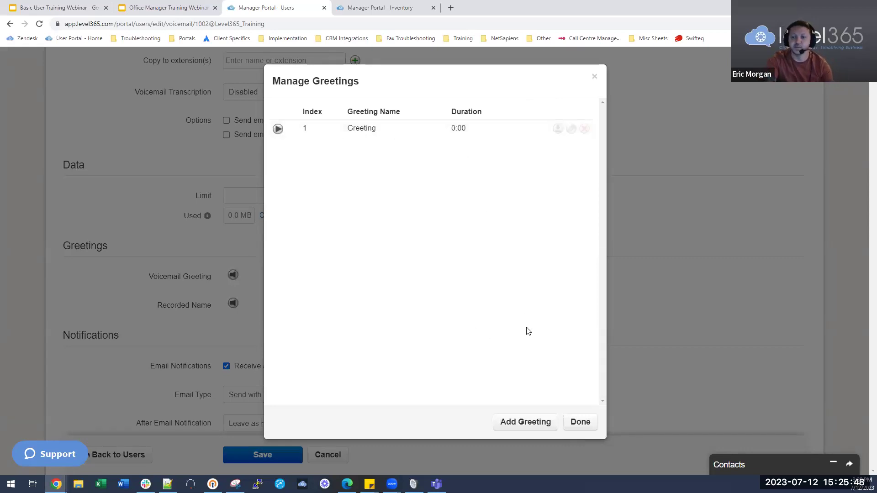
pyautogui.click(580, 422)
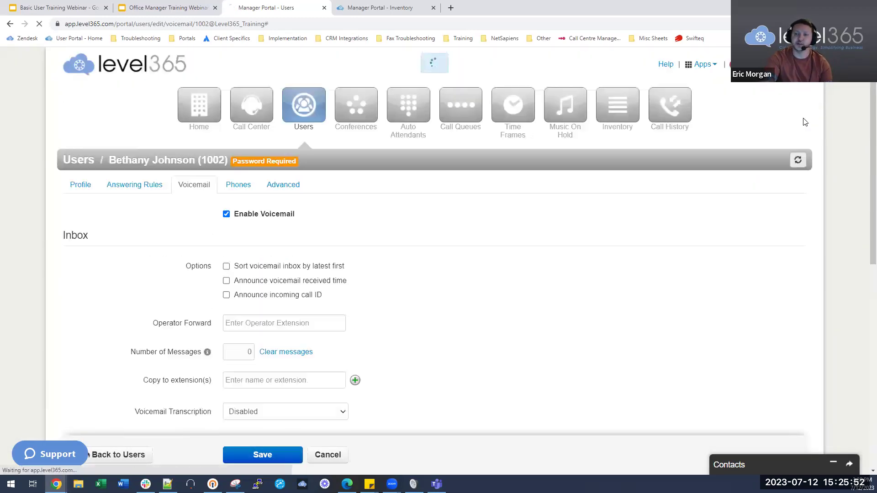
# Keep greeting 1 as extension 1002's voicemail greeting and save the voicemail settings.
pyautogui.scroll(-6, 717, 342)
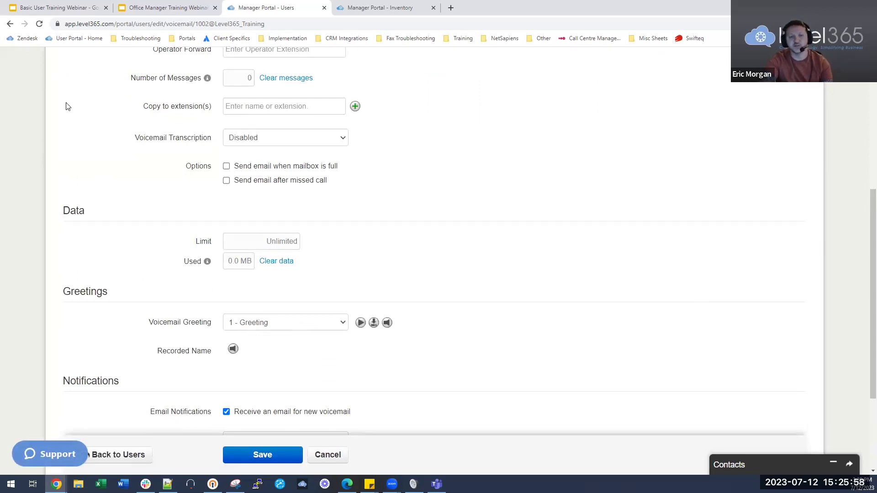
pyautogui.click(261, 323)
pyautogui.click(274, 335)
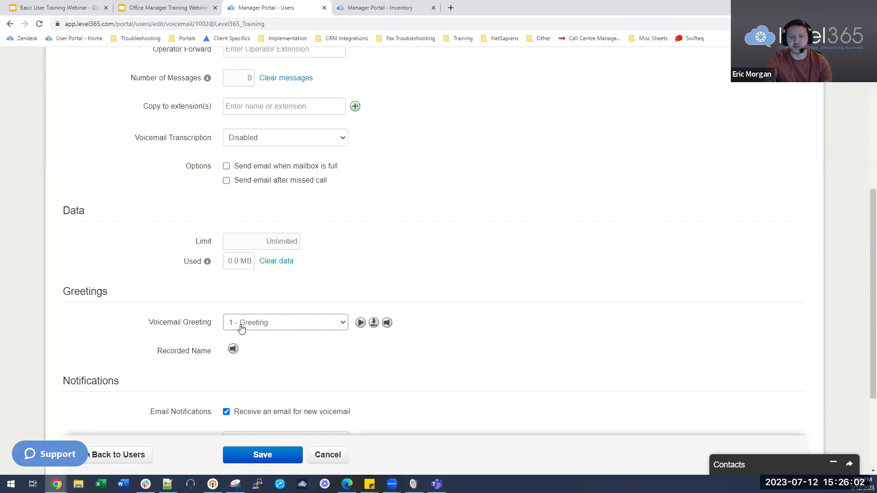
pyautogui.click(269, 457)
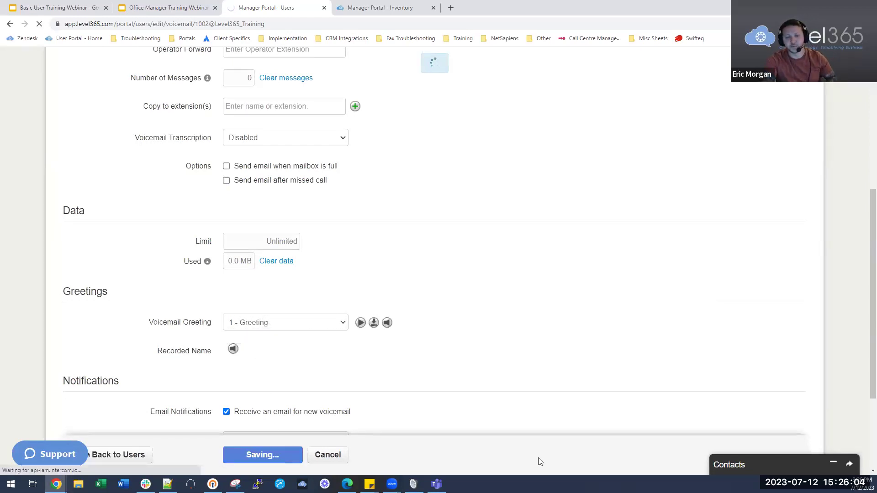
pyautogui.scroll(-10, 499, 329)
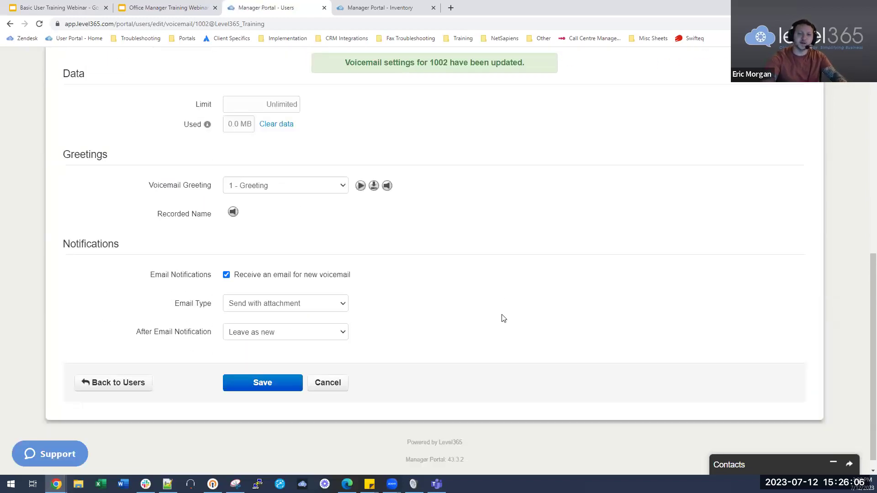
pyautogui.scroll(-1, 504, 319)
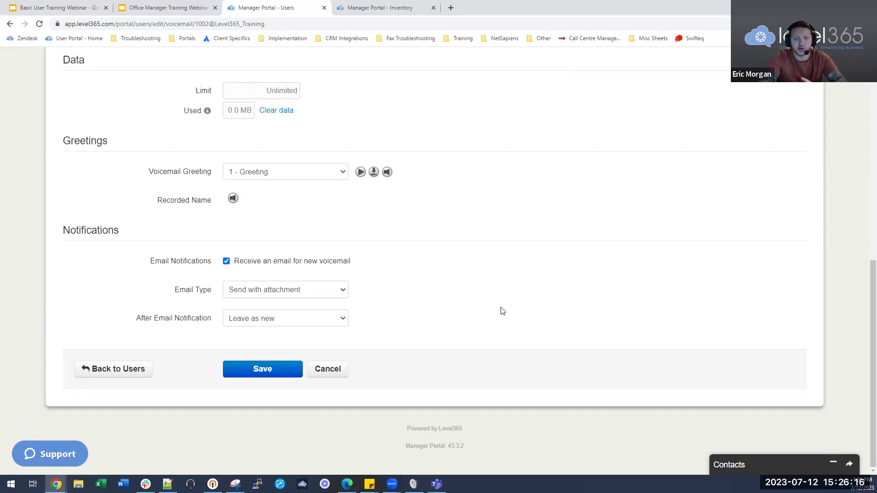
pyautogui.click(228, 261)
pyautogui.click(232, 318)
pyautogui.scroll(-2, 402, 316)
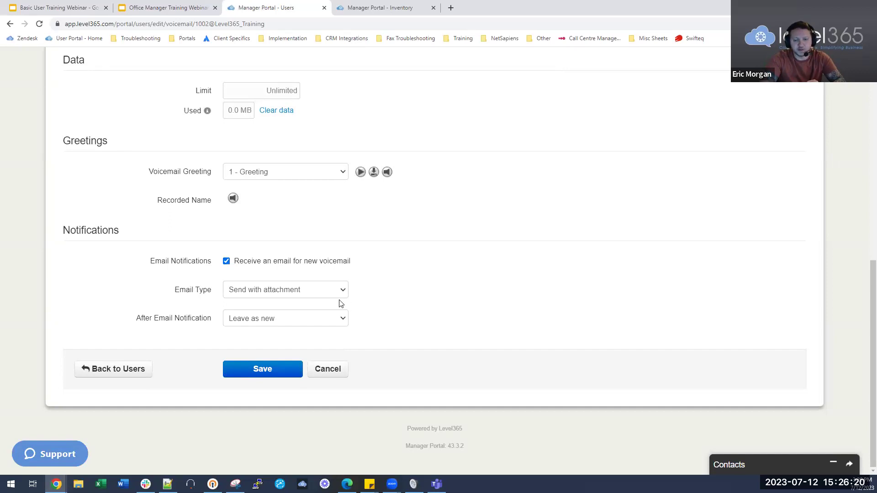
pyautogui.click(322, 291)
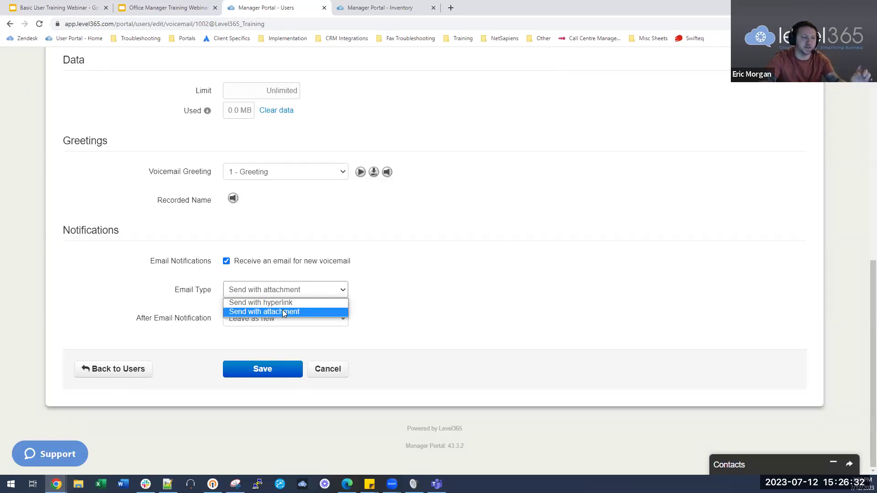
pyautogui.click(371, 311)
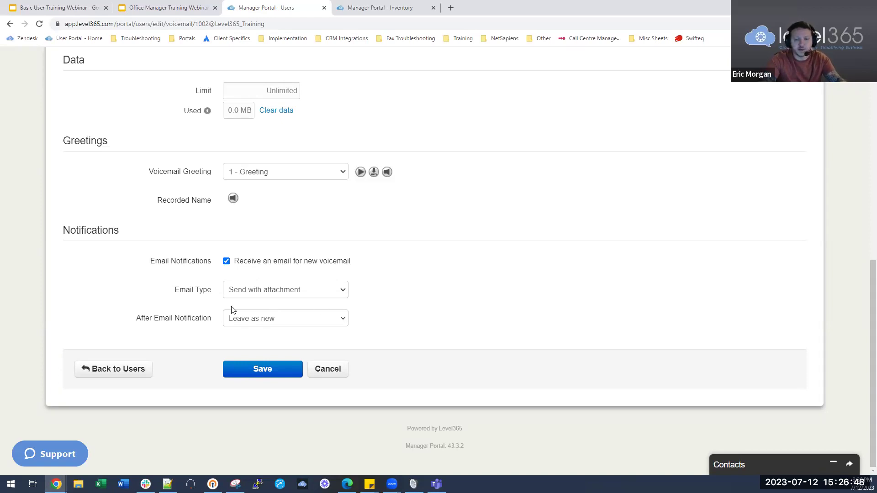
pyautogui.click(277, 322)
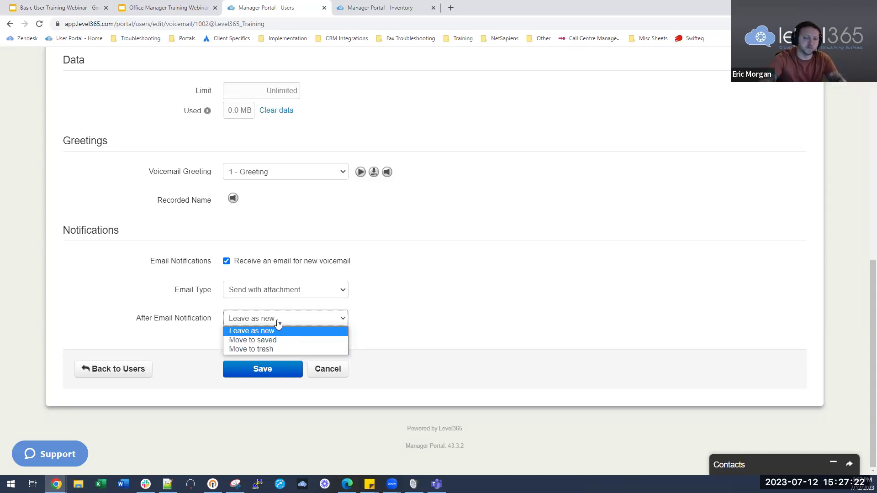
pyautogui.click(276, 340)
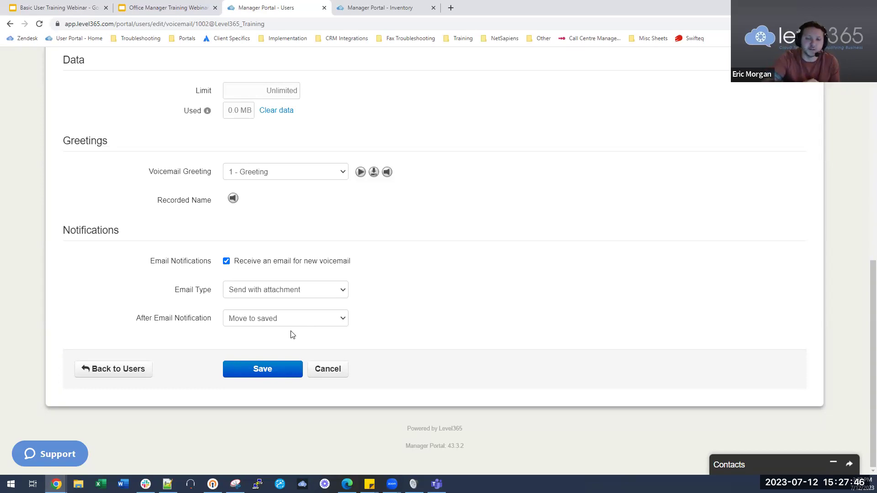
pyautogui.click(288, 319)
pyautogui.click(283, 330)
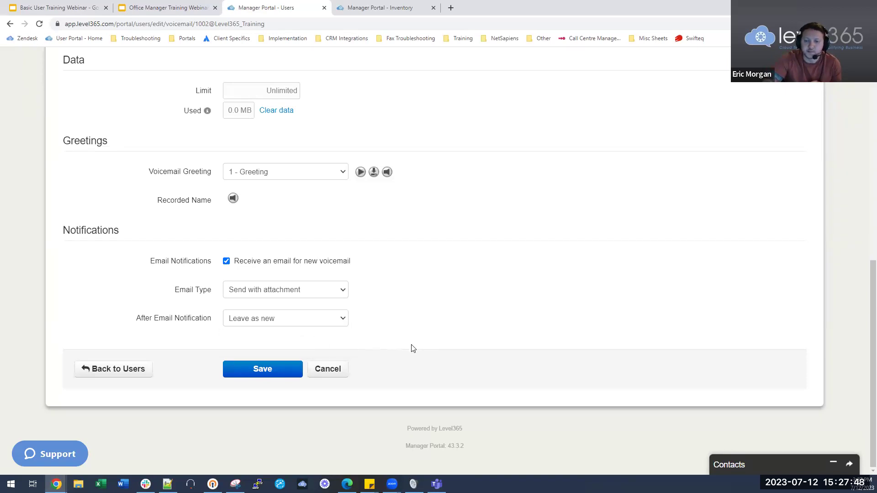
pyautogui.click(342, 376)
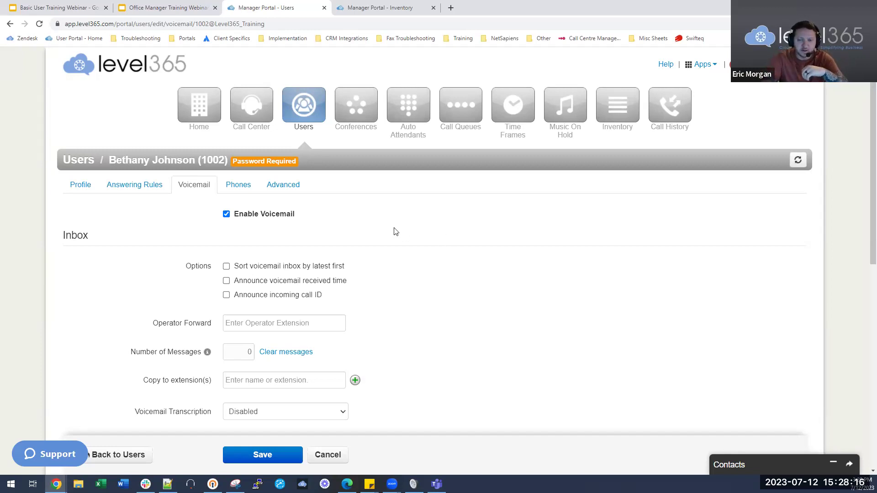
# View the phones assigned to extension 1002, then go back to the Users list.
pyautogui.click(232, 185)
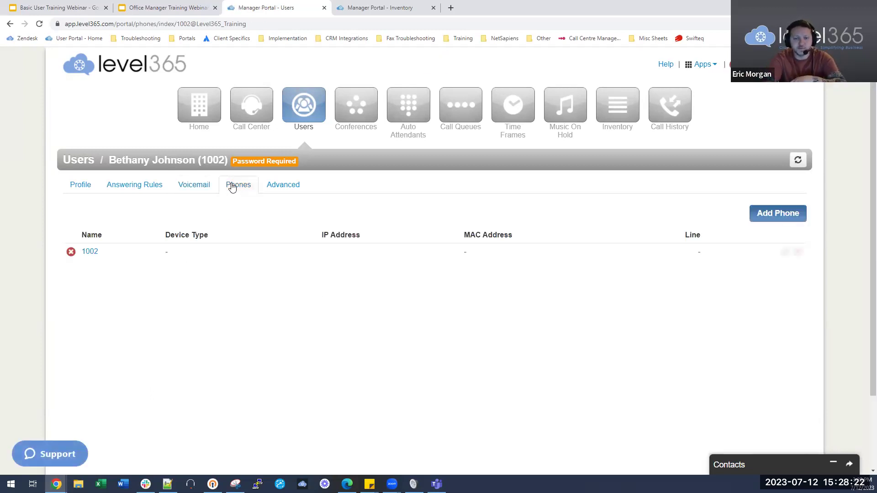
pyautogui.click(356, 105)
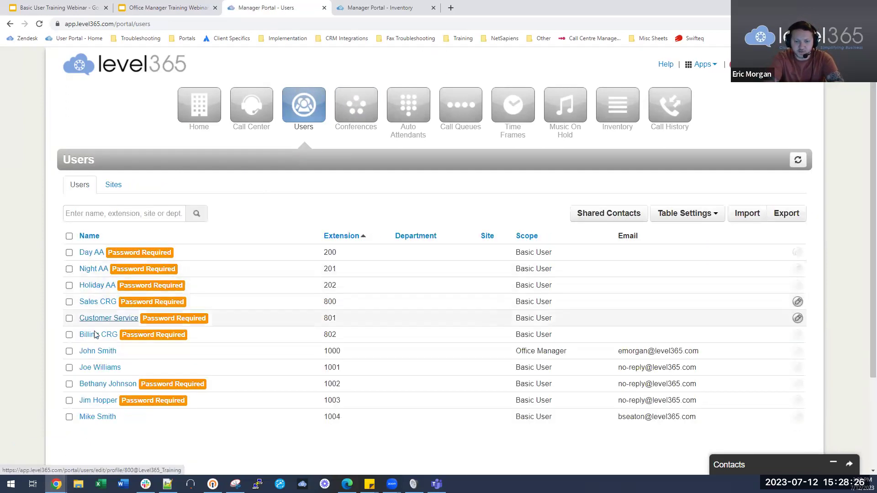
# Show extension 1001's phones and point out the Yealink SIP-T43U's model, MAC address and line.
pyautogui.click(97, 368)
pyautogui.click(238, 185)
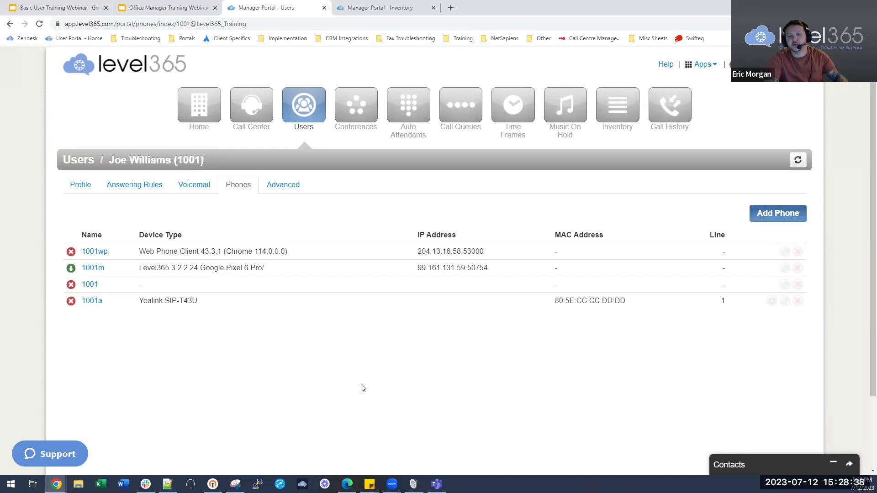
pyautogui.hotkey('ctrl', '+')
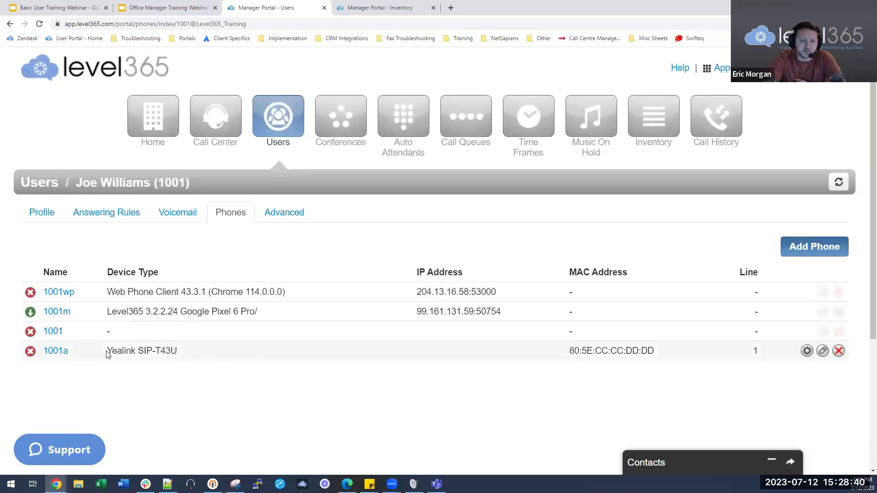
pyautogui.moveTo(106, 353); pyautogui.dragTo(189, 356)
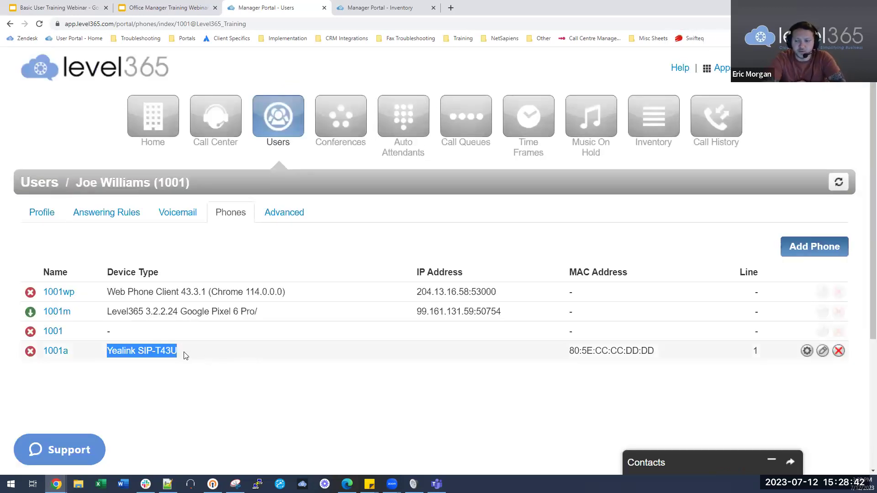
pyautogui.moveTo(569, 352); pyautogui.dragTo(644, 353)
pyautogui.click(659, 362)
pyautogui.doubleClick(754, 353)
pyautogui.click(711, 362)
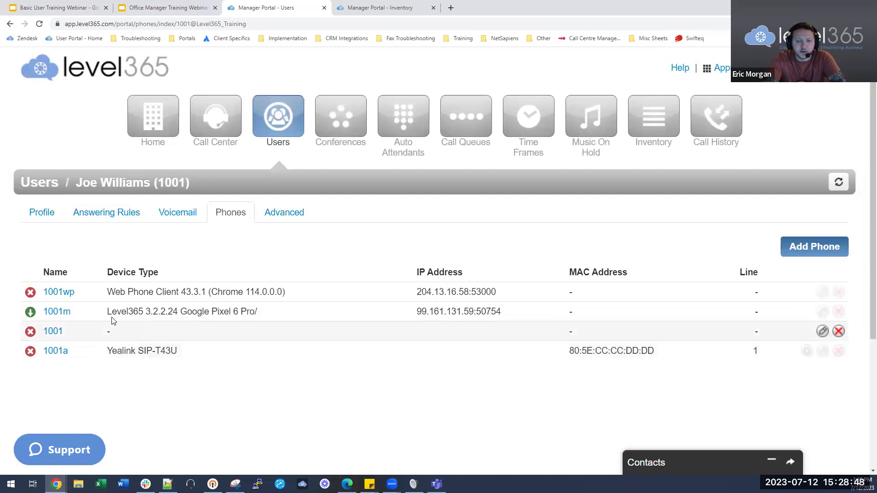
# Point out the Google Pixel 6 Pro mobile app and web phone entries, then open the Yealink's Button Builder.
pyautogui.moveTo(108, 312); pyautogui.dragTo(234, 311)
pyautogui.click(234, 311)
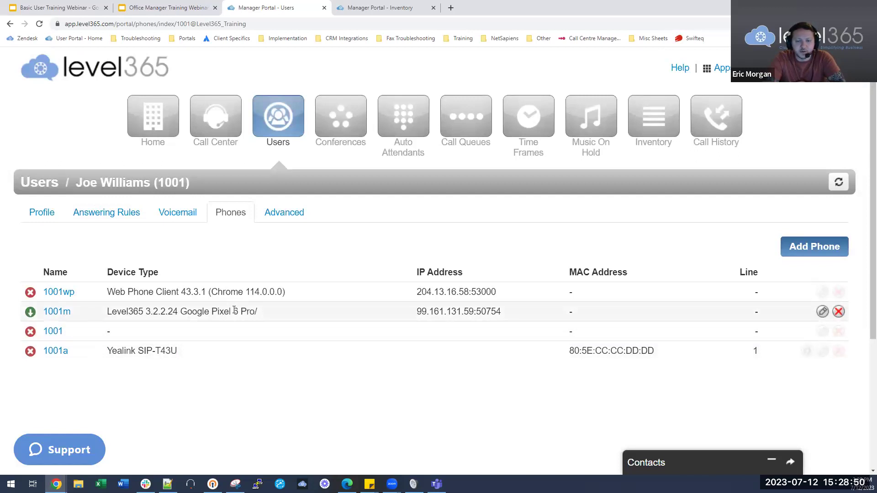
pyautogui.moveTo(181, 312); pyautogui.dragTo(259, 313)
pyautogui.click(259, 313)
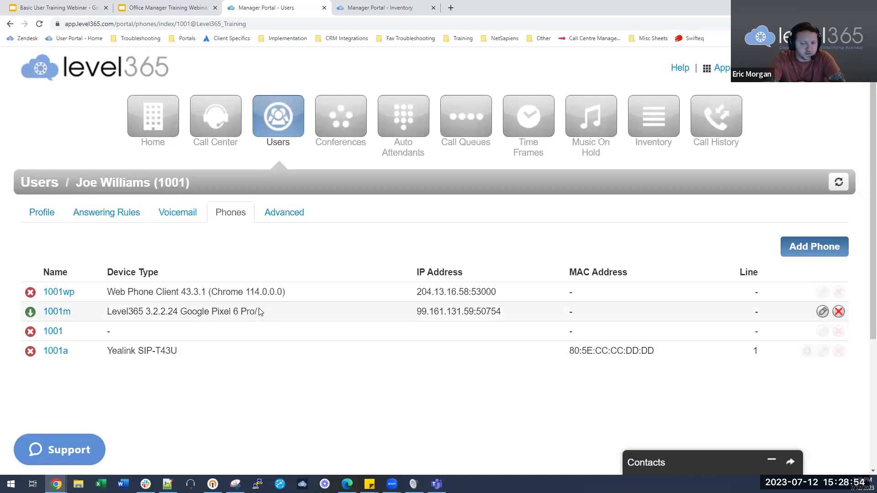
pyautogui.moveTo(193, 312); pyautogui.dragTo(258, 312)
pyautogui.click(258, 313)
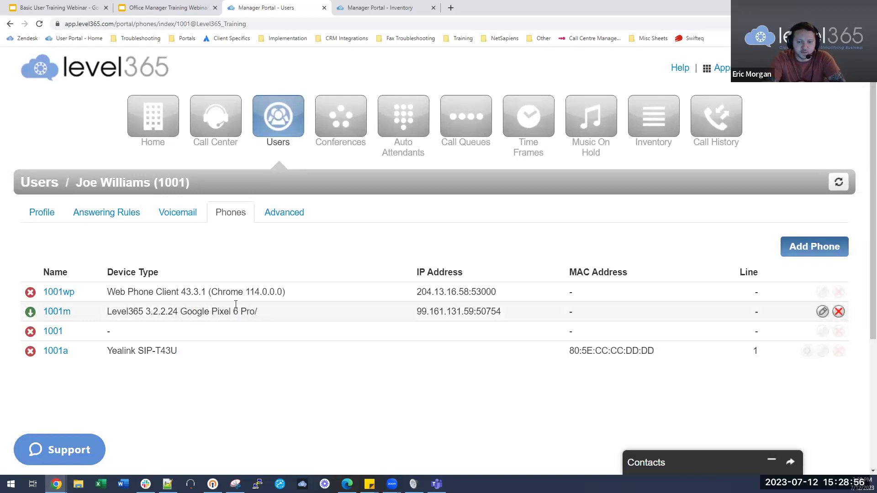
pyautogui.moveTo(108, 291); pyautogui.dragTo(219, 291)
pyautogui.click(219, 291)
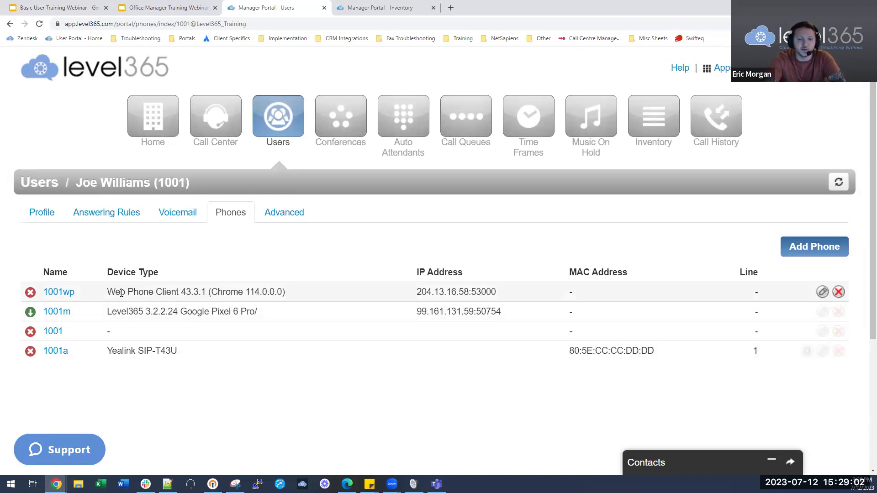
pyautogui.moveTo(121, 293); pyautogui.dragTo(219, 296)
pyautogui.click(219, 300)
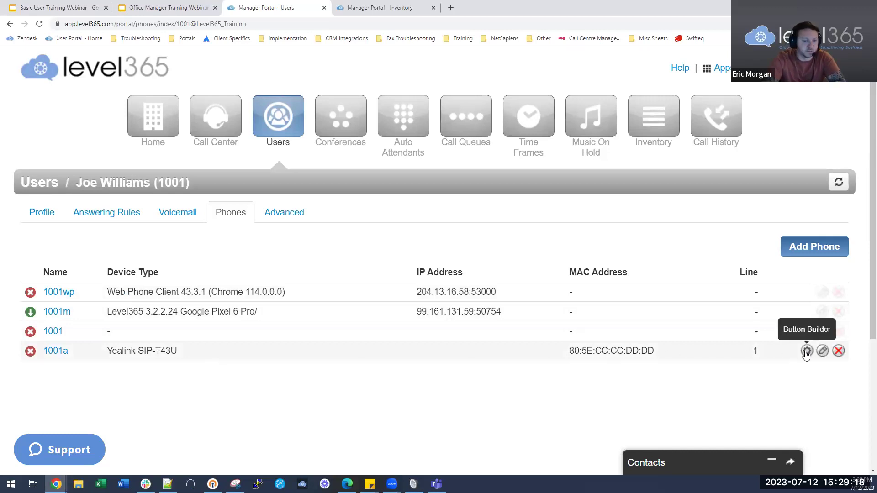
pyautogui.click(806, 352)
pyautogui.click(671, 363)
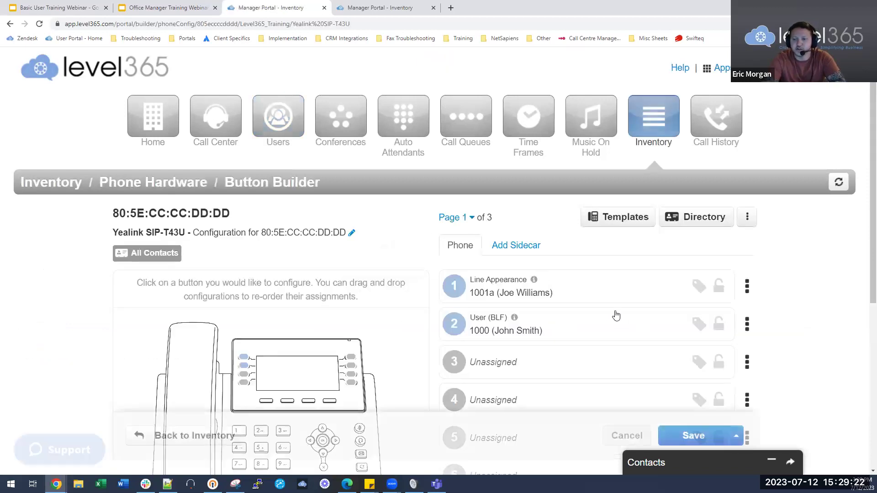
# Browse the feature list for the Yealink's button 3 without assigning one, then return to Users.
pyautogui.scroll(-3, 811, 275)
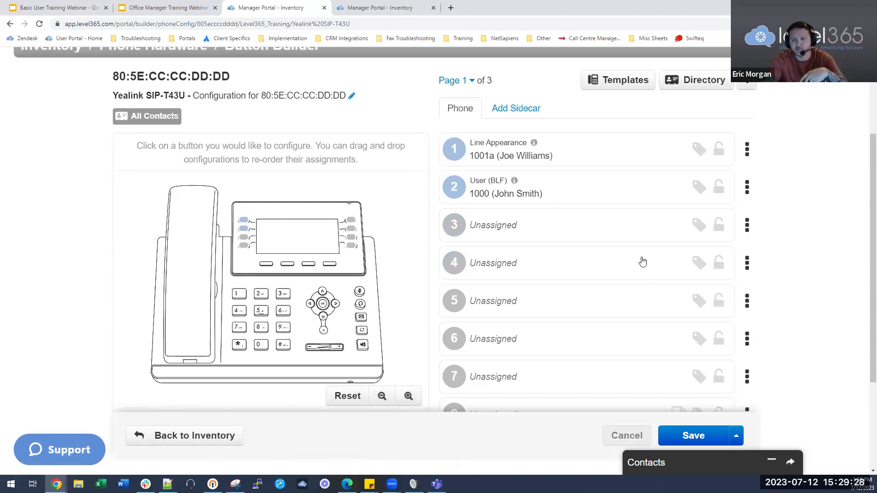
pyautogui.click(485, 238)
pyautogui.click(516, 231)
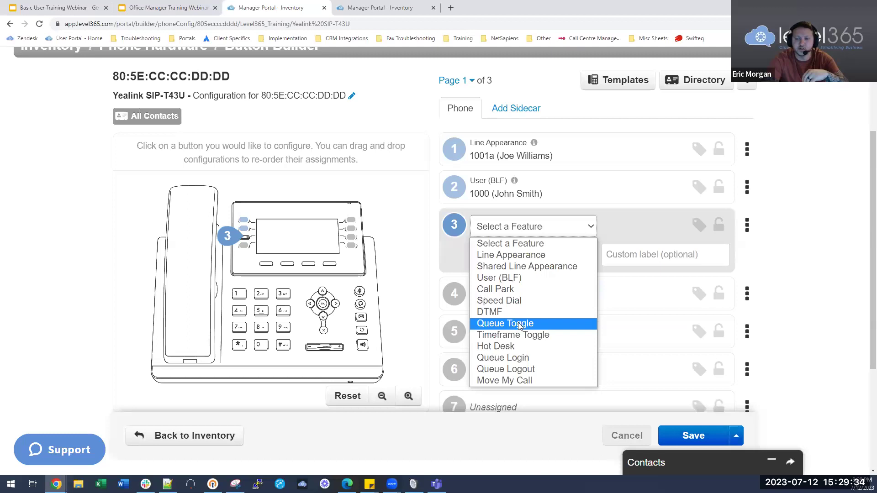
pyautogui.click(802, 265)
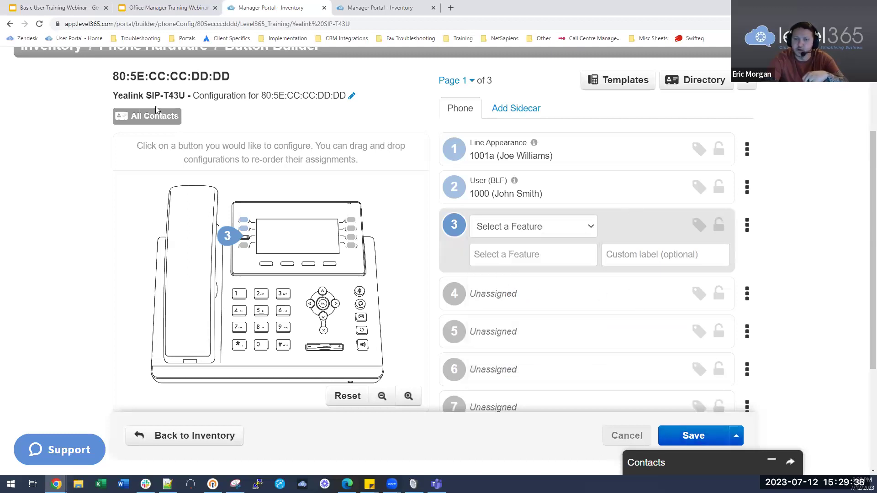
pyautogui.scroll(3, 246, 104)
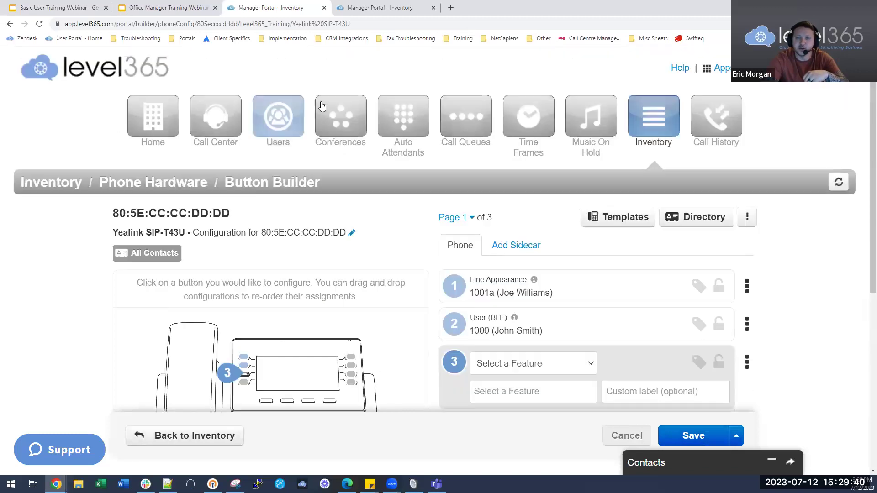
pyautogui.click(291, 127)
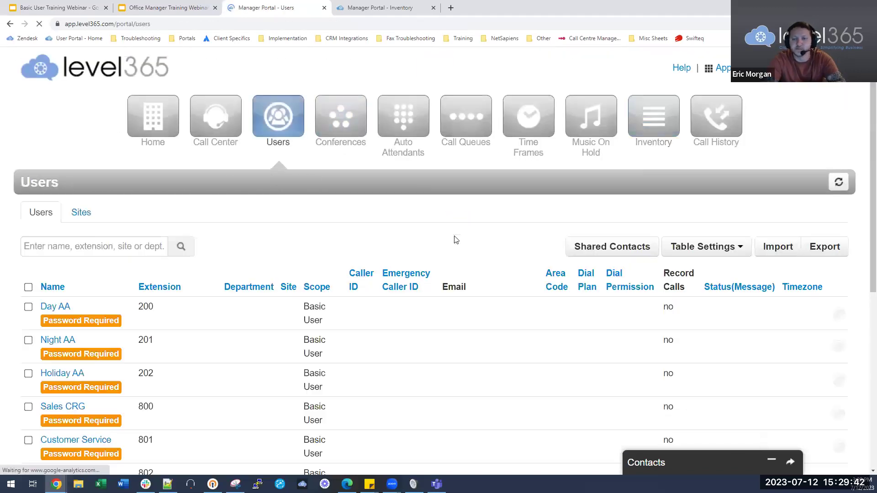
# Go to Auto Attendants and open Day AA (extension 200) for editing.
pyautogui.scroll(-2, 430, 231)
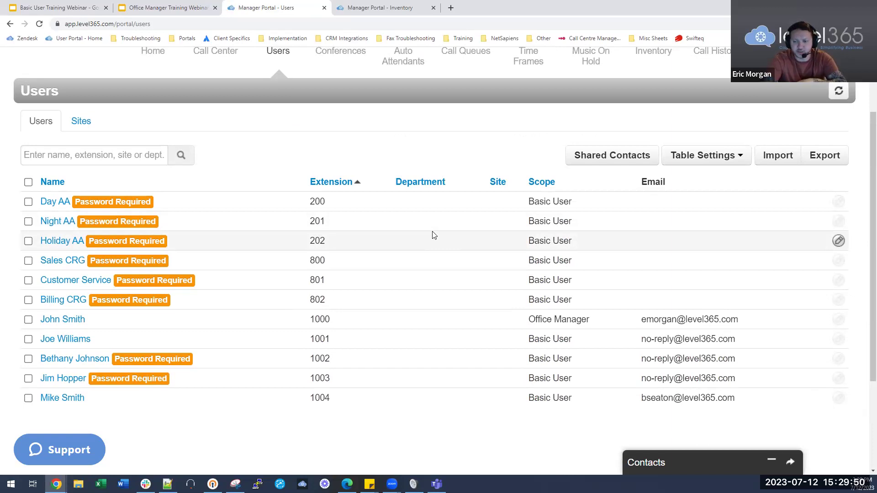
pyautogui.scroll(2, 419, 260)
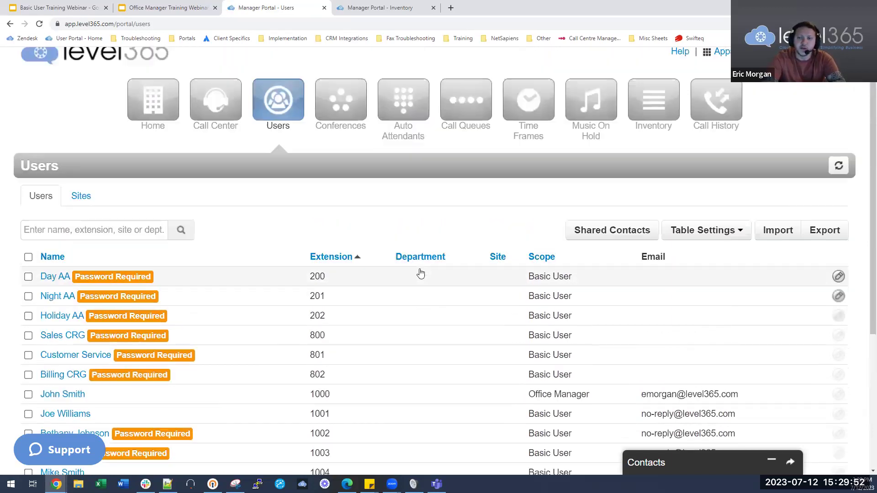
pyautogui.click(394, 129)
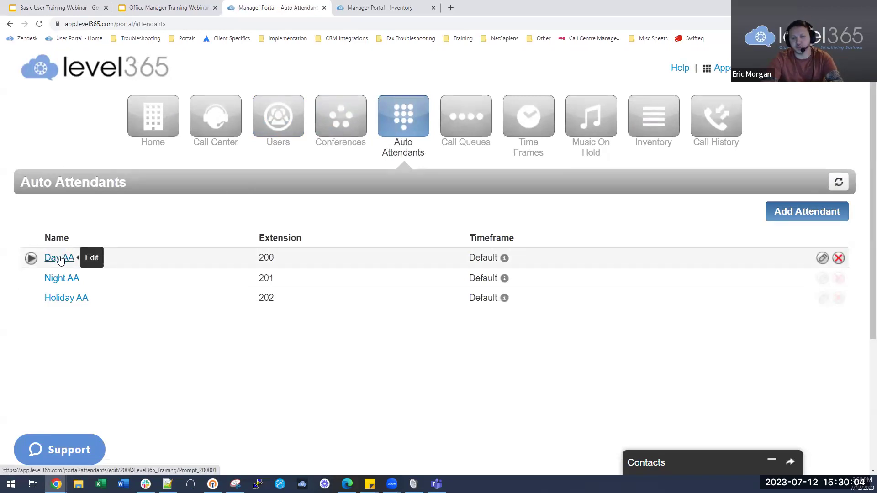
pyautogui.click(60, 259)
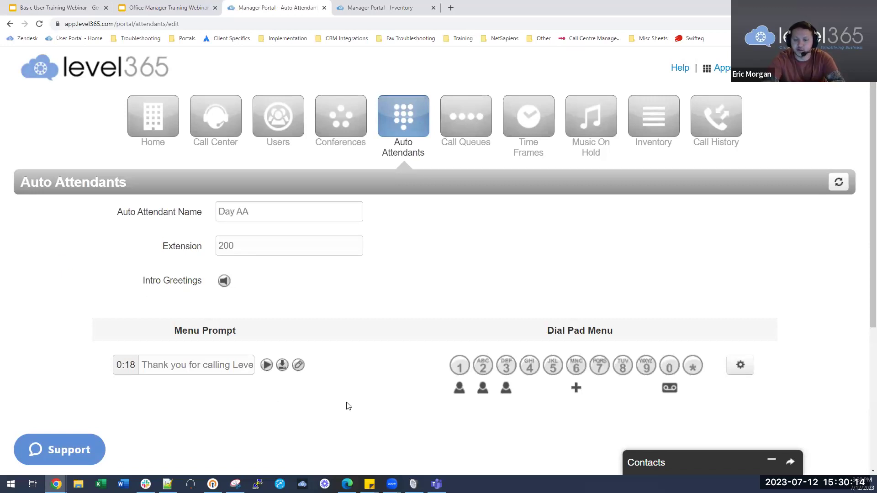
# Review the full 18-second text-to-speech Day AA greeting, then close Manage Audio without changes.
pyautogui.scroll(-1, 348, 406)
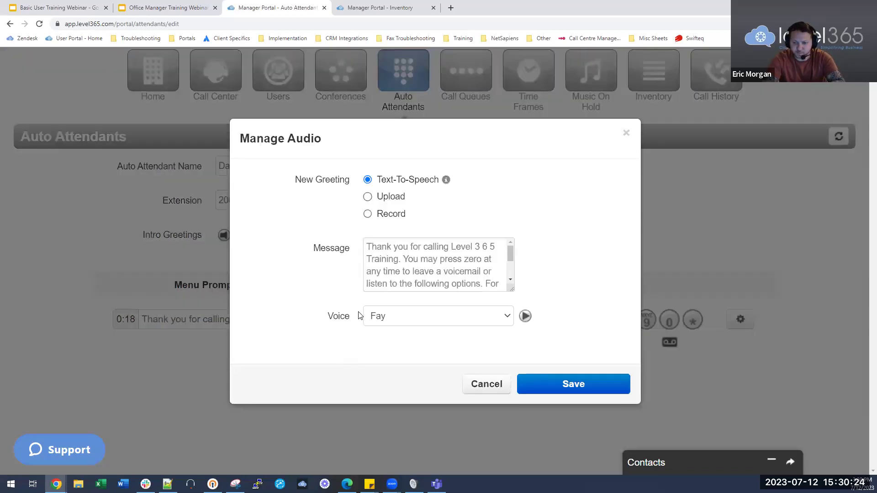
pyautogui.moveTo(513, 290); pyautogui.dragTo(555, 362)
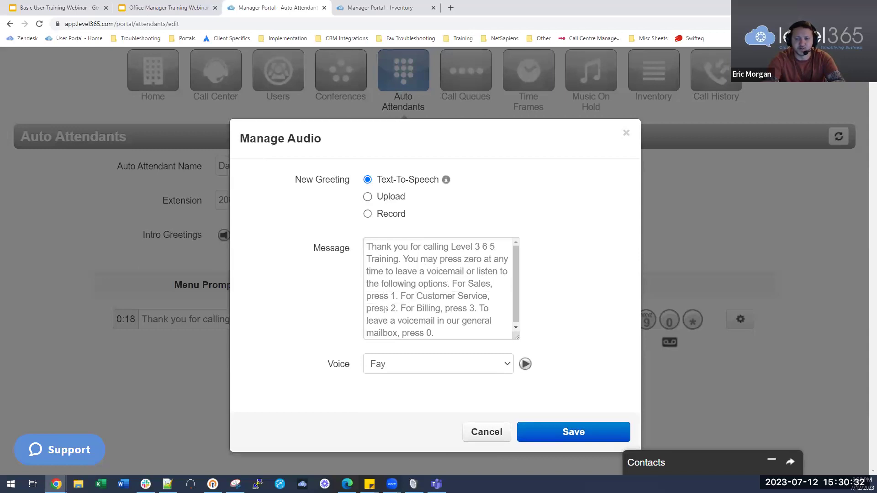
pyautogui.moveTo(489, 285); pyautogui.dragTo(494, 288)
pyautogui.click(488, 297)
pyautogui.moveTo(478, 248); pyautogui.dragTo(490, 248)
pyautogui.click(491, 249)
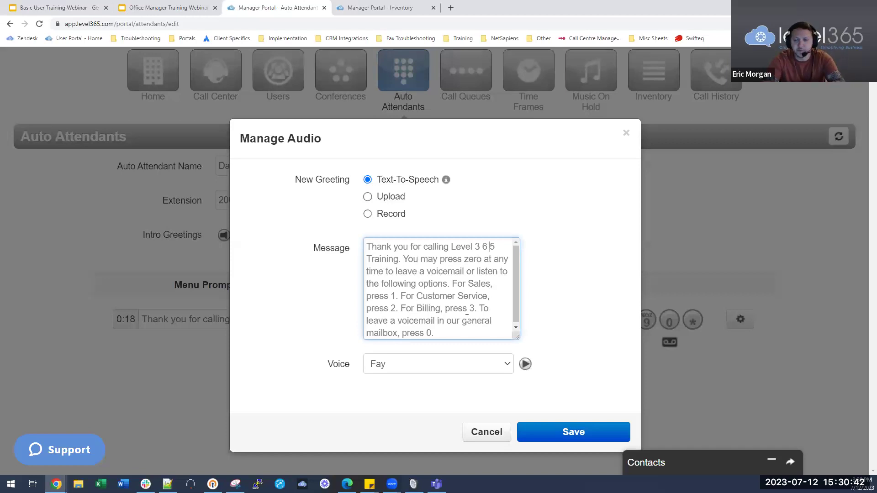
pyautogui.click(493, 426)
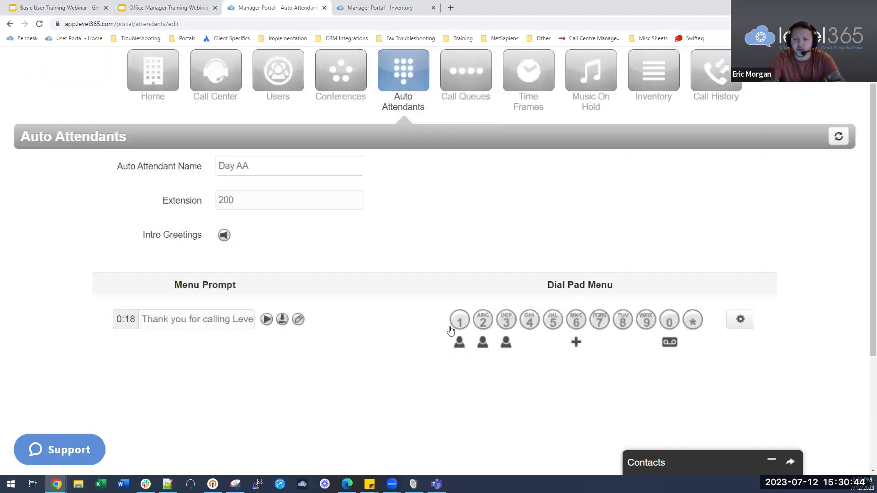
# Confirm dial key 1 routes to user 800 (Sales CRG), then start assigning an action to key 4.
pyautogui.click(459, 327)
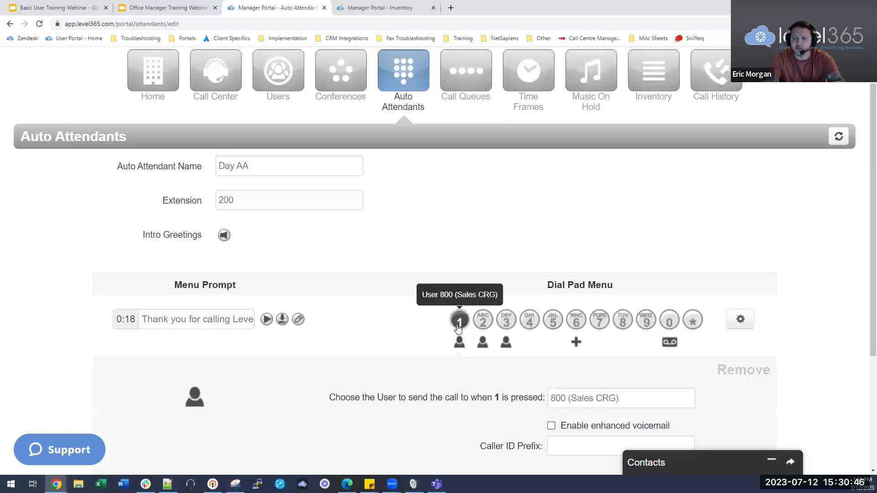
pyautogui.scroll(-1, 459, 328)
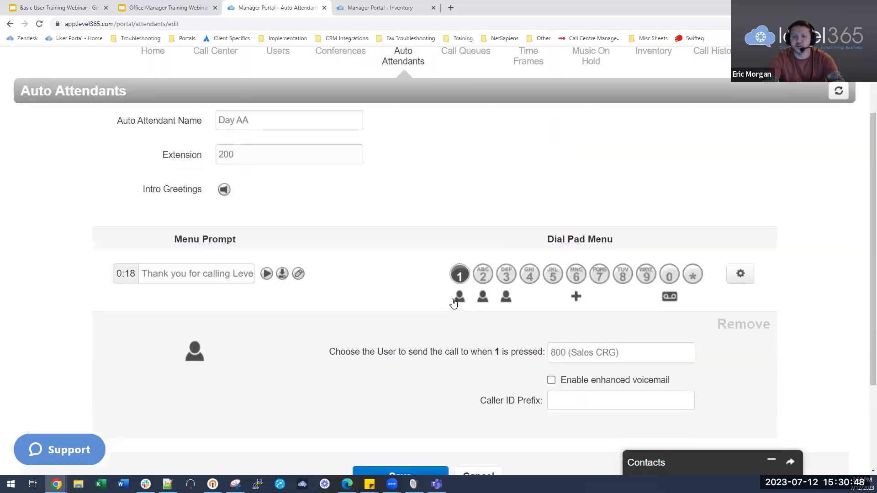
pyautogui.click(531, 277)
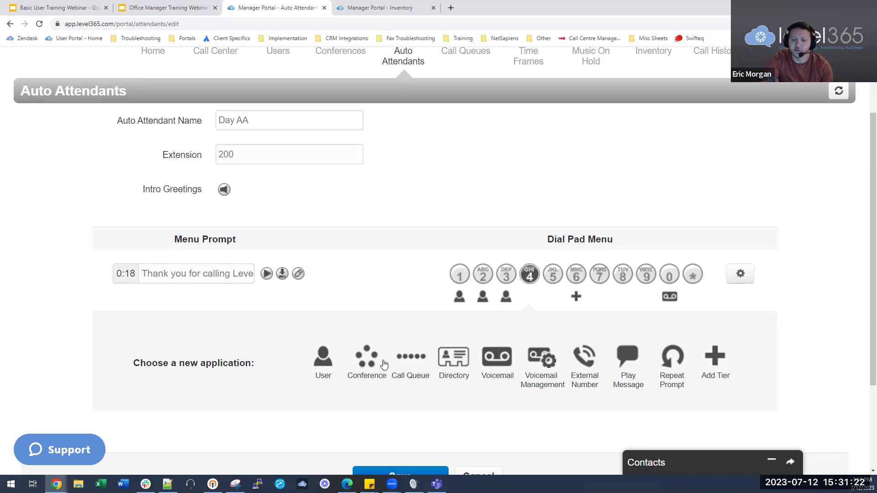
# Point dial key 4 to call queue 800 (Sales CRG), found by searching 'sal', with no announcement.
pyautogui.click(420, 357)
pyautogui.click(592, 351)
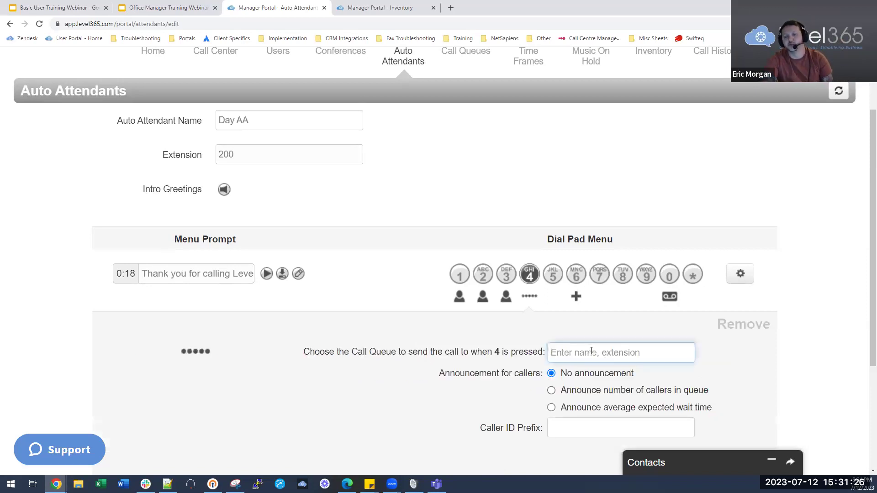
pyautogui.write('sal')
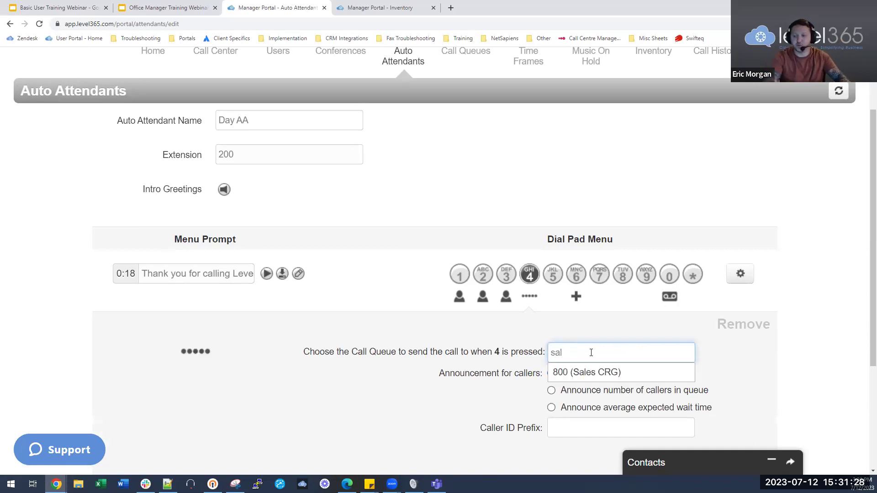
pyautogui.click(588, 373)
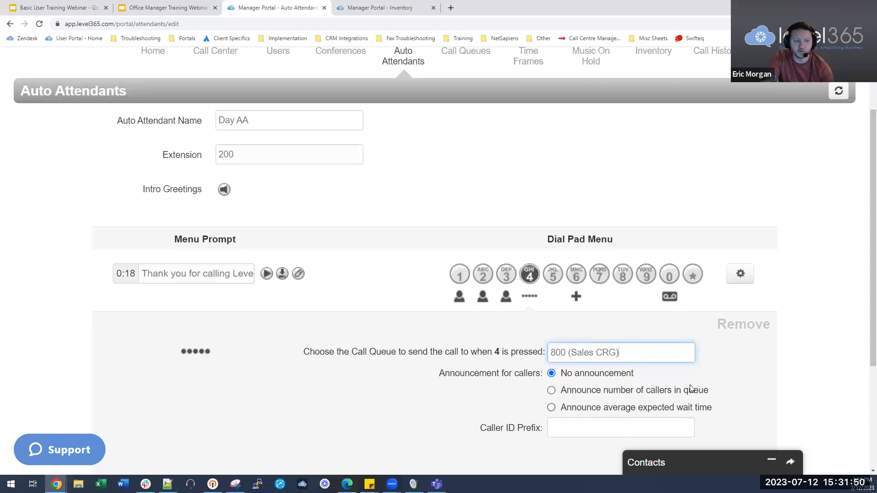
pyautogui.click(595, 425)
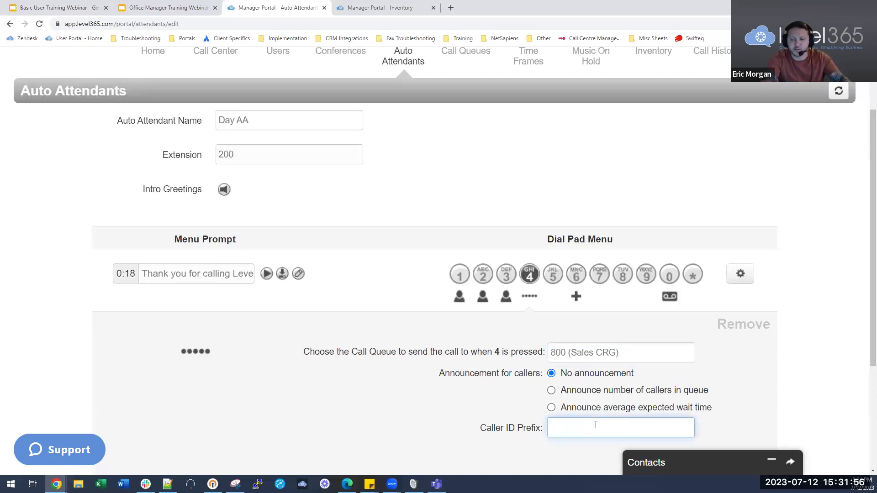
# Reopen dial key 1 and try 'Sales-' and 'CS-' as caller ID prefixes, then clear the field.
pyautogui.click(464, 277)
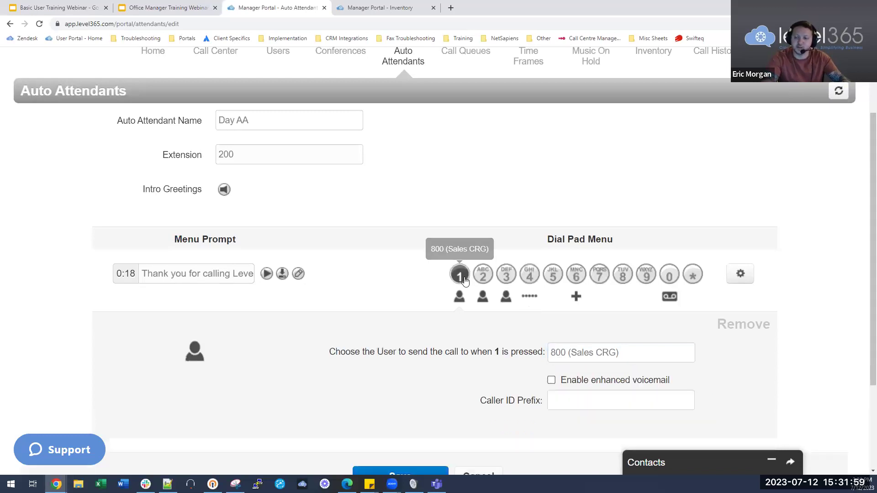
pyautogui.click(568, 404)
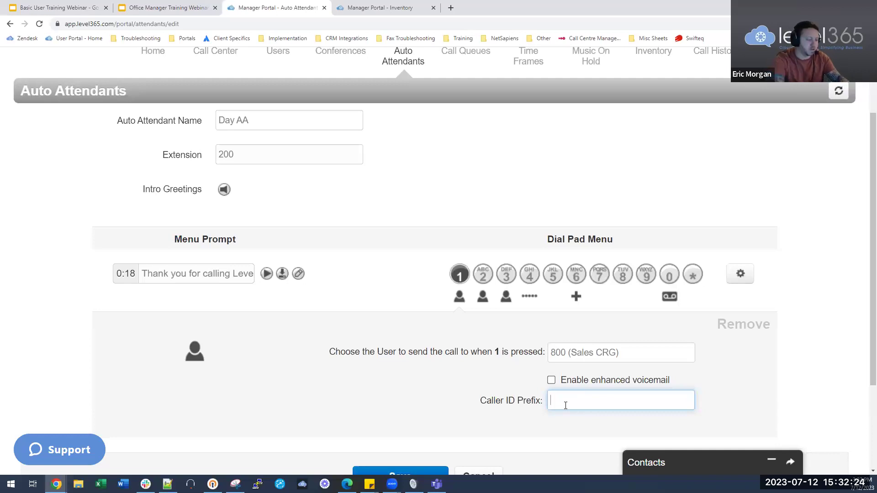
pyautogui.write('Sales-')
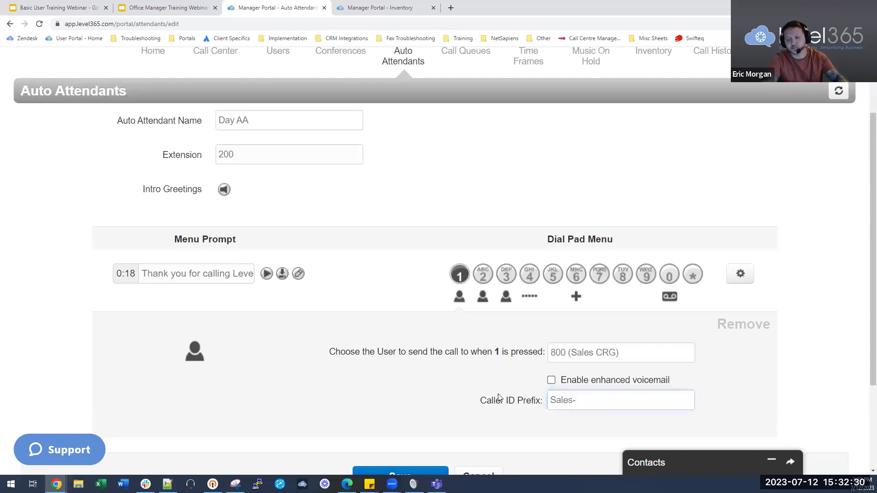
pyautogui.click(515, 402)
pyautogui.click(581, 400)
pyautogui.moveTo(581, 399); pyautogui.dragTo(550, 400)
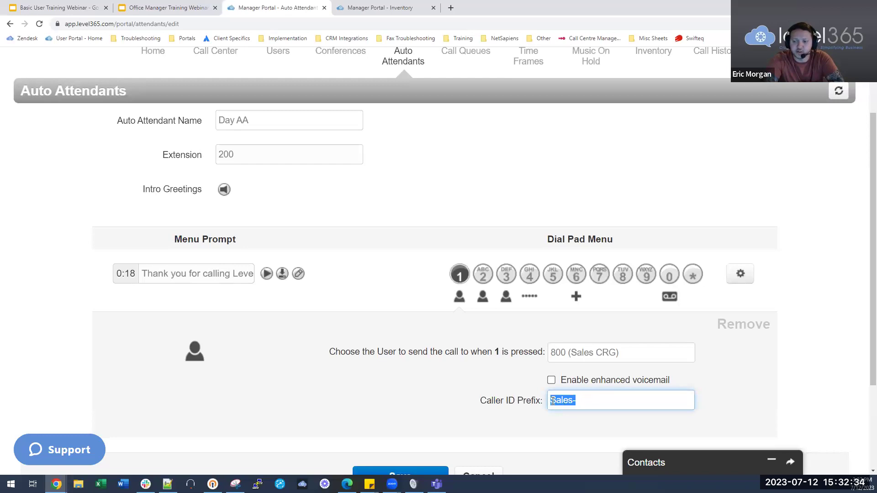
pyautogui.click(593, 401)
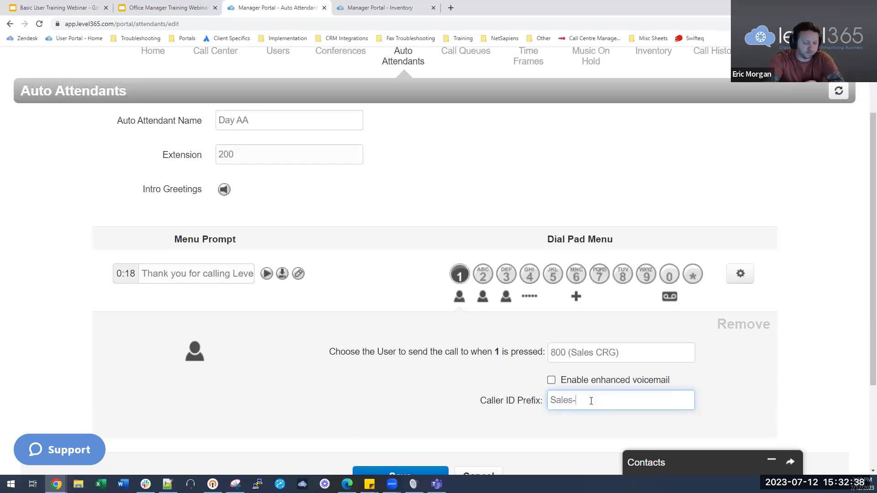
pyautogui.moveTo(591, 401); pyautogui.dragTo(540, 403)
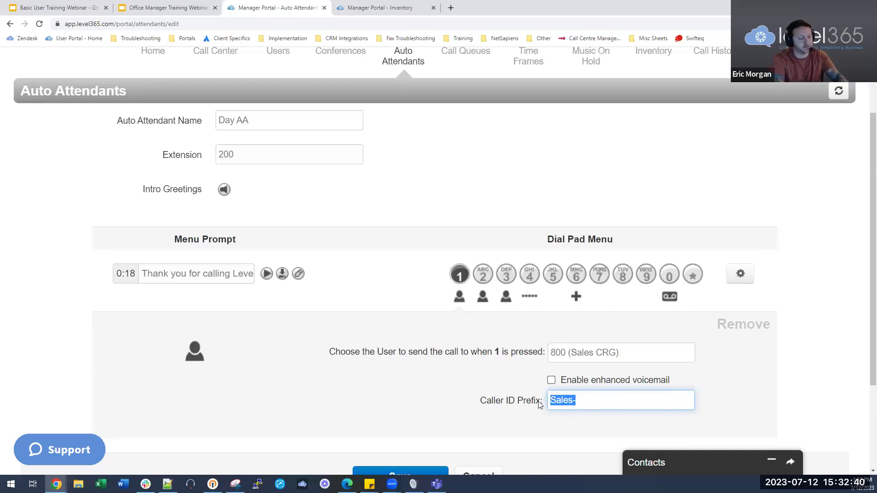
pyautogui.write('CS-')
pyautogui.hotkey('ctrl', 'a')
pyautogui.press('BackSpace')
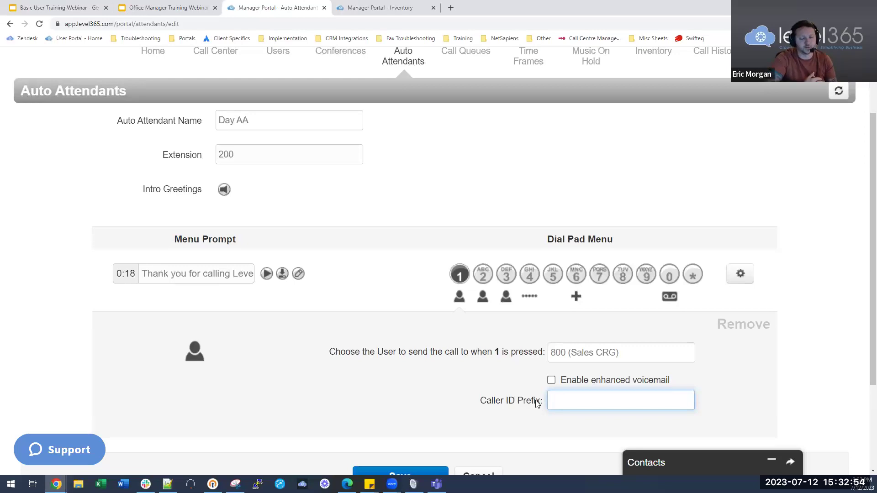
# Enter 'Customer Service-' as dial key 1's caller ID prefix, fixing the misspelling.
pyautogui.write('Cutom')
pyautogui.press('BackSpace')
pyautogui.press('BackSpace')
pyautogui.write('sto')
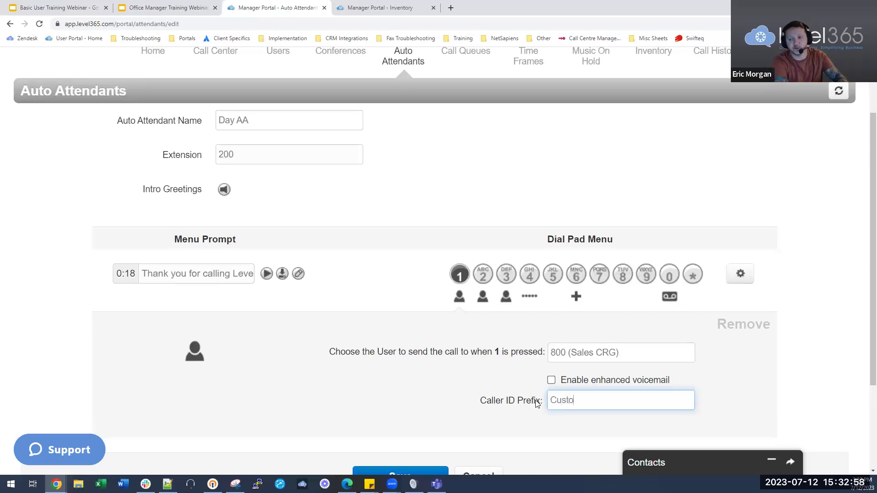
pyautogui.write('mer Service-')
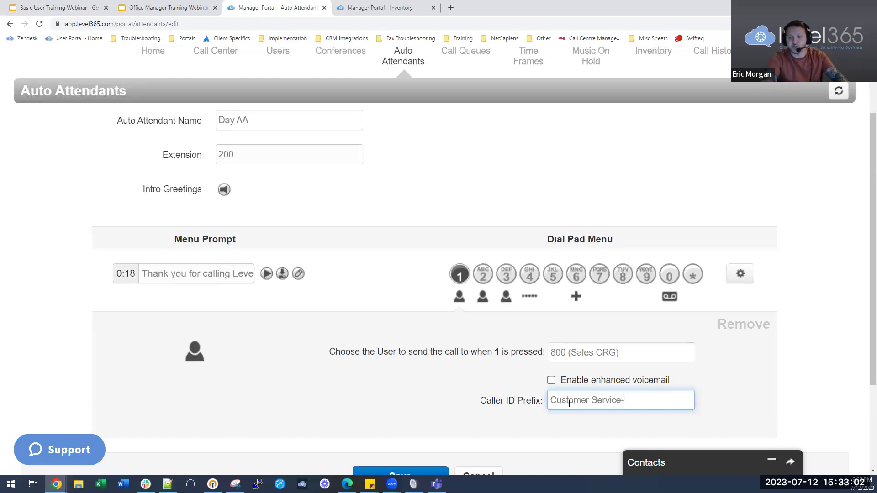
pyautogui.moveTo(570, 403); pyautogui.dragTo(594, 401)
pyautogui.click(593, 401)
pyautogui.click(606, 401)
pyautogui.moveTo(615, 400); pyautogui.dragTo(646, 400)
pyautogui.click(582, 402)
pyautogui.write('ce')
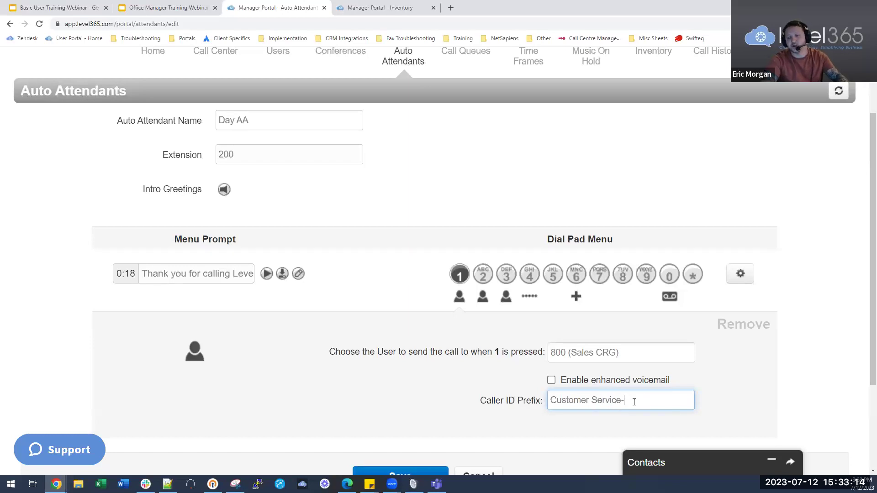
# Shorten the prefix to 'CS-', then clear it and start assigning dial key 5.
pyautogui.moveTo(652, 401); pyautogui.dragTo(534, 404)
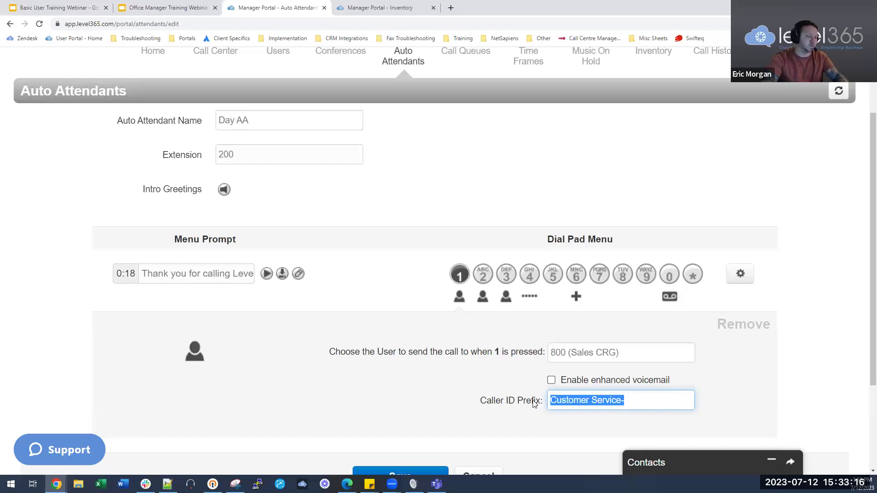
pyautogui.write('CS-')
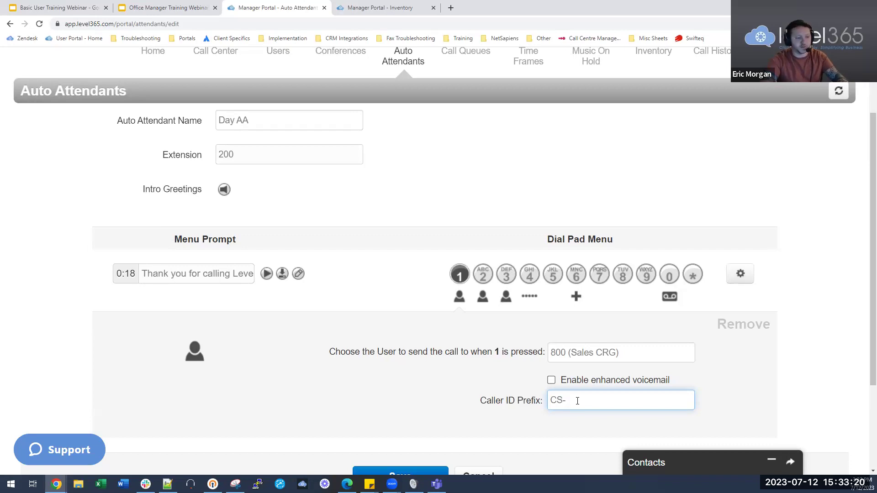
pyautogui.moveTo(578, 401); pyautogui.dragTo(530, 405)
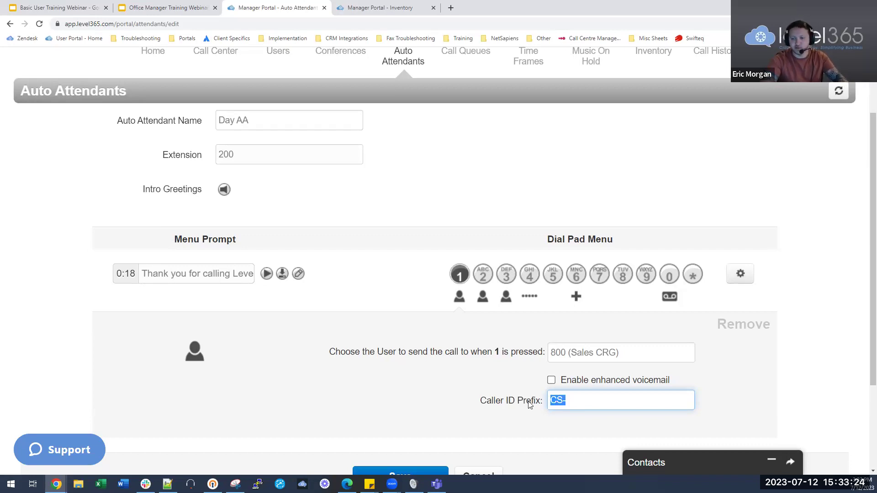
pyautogui.press('BackSpace')
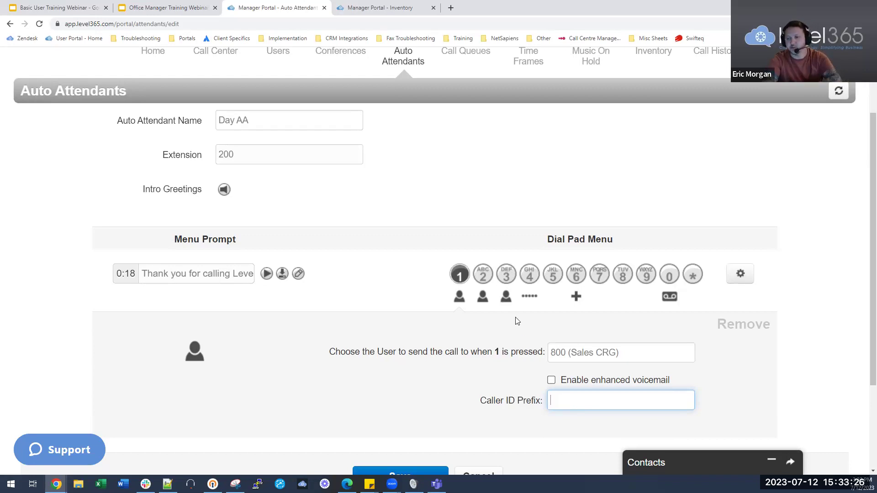
pyautogui.click(551, 279)
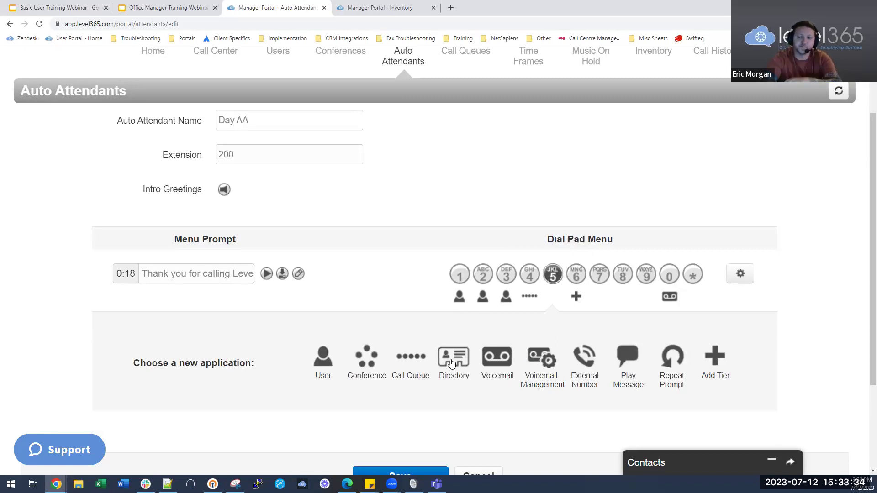
# Try voicemail, then repeat-prompt, on dial key 5, removing each assignment.
pyautogui.click(506, 360)
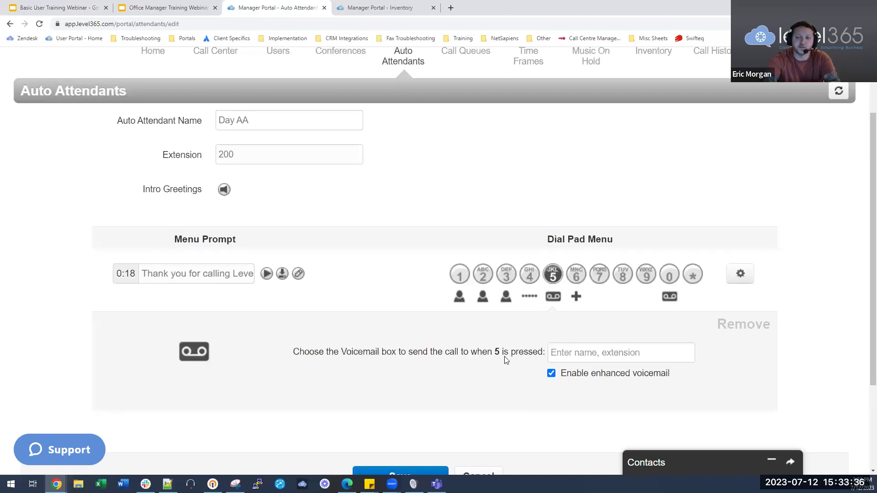
pyautogui.click(769, 329)
pyautogui.click(553, 275)
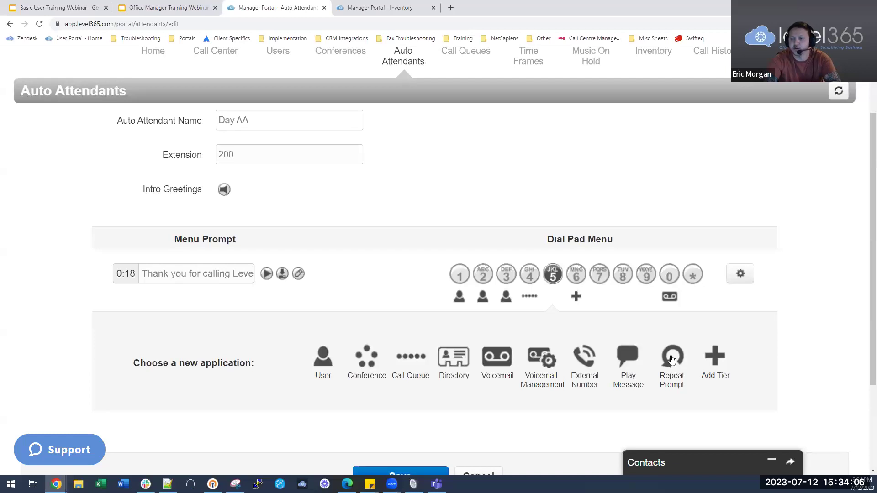
pyautogui.click(671, 360)
pyautogui.click(731, 322)
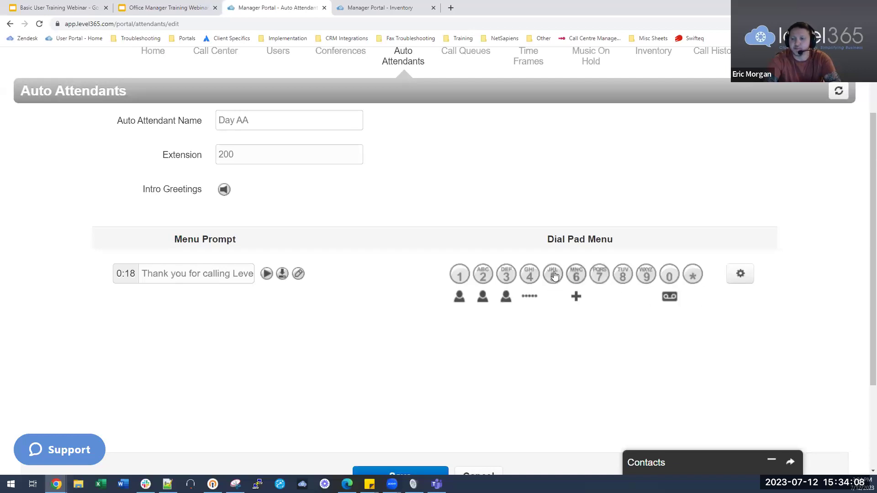
pyautogui.click(554, 274)
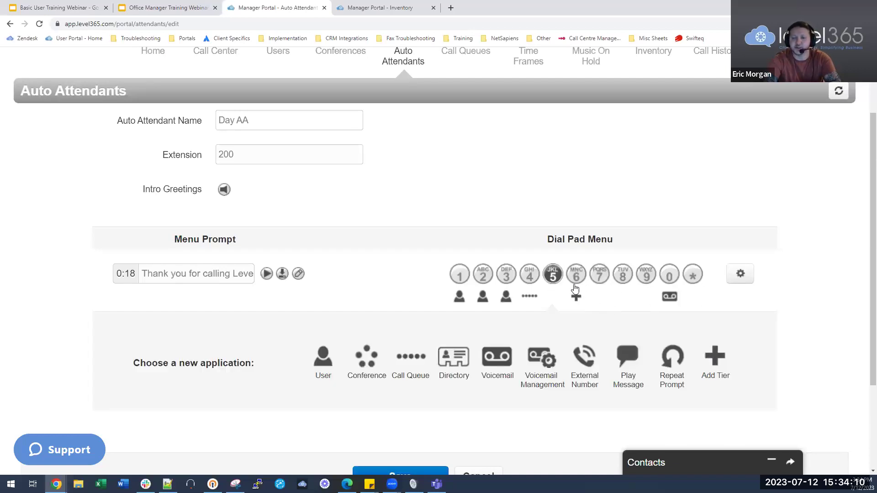
# Start a second menu tier under key 6, then remove the unfinished prompt row.
pyautogui.click(577, 278)
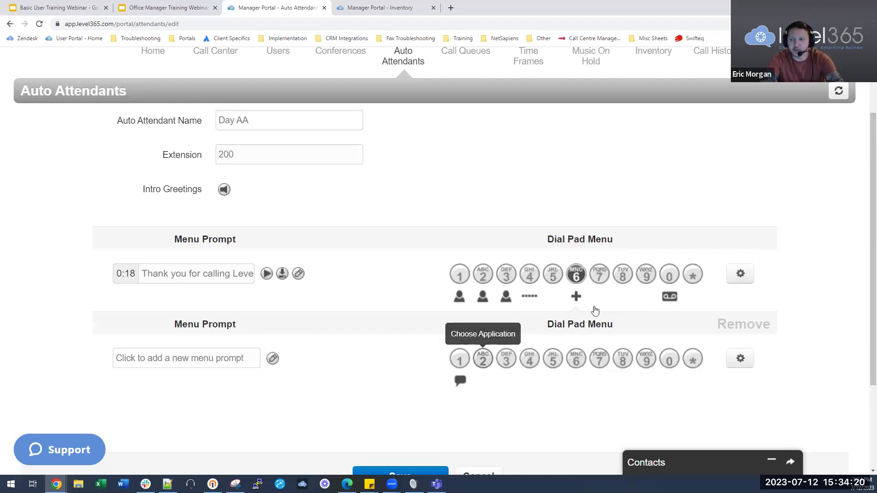
pyautogui.click(483, 360)
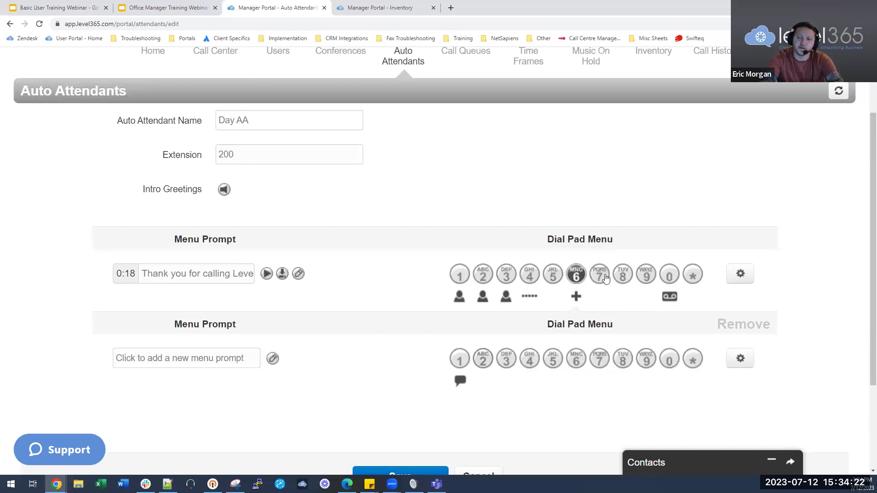
pyautogui.click(483, 361)
pyautogui.scroll(-2, 534, 377)
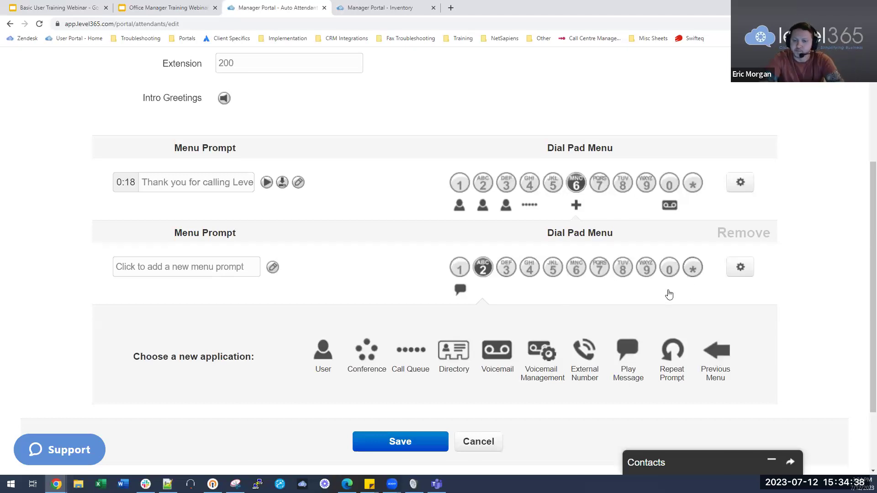
pyautogui.click(734, 358)
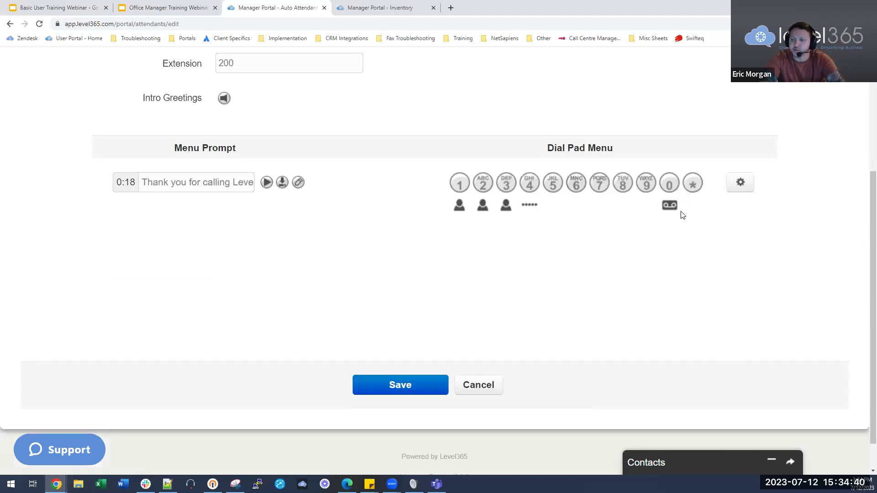
# Open the dial pad menu options and keep 'Repeat the greeting prompt' when no key is pressed.
pyautogui.click(741, 183)
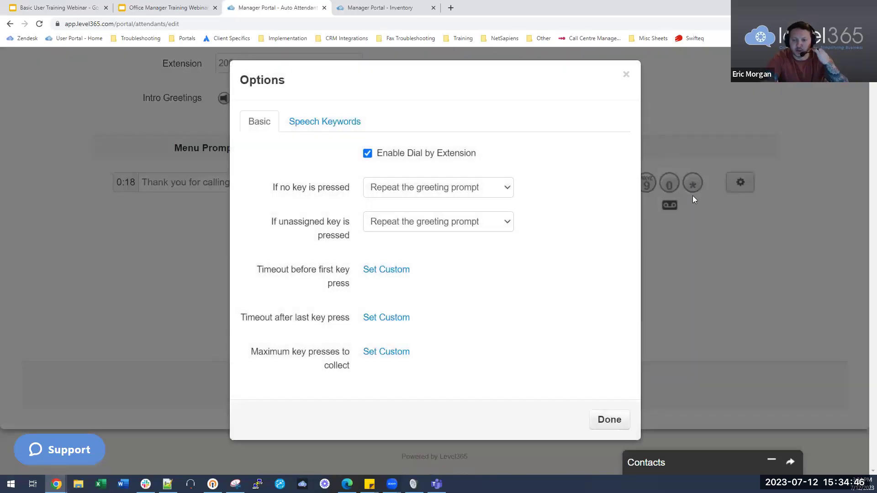
pyautogui.click(443, 190)
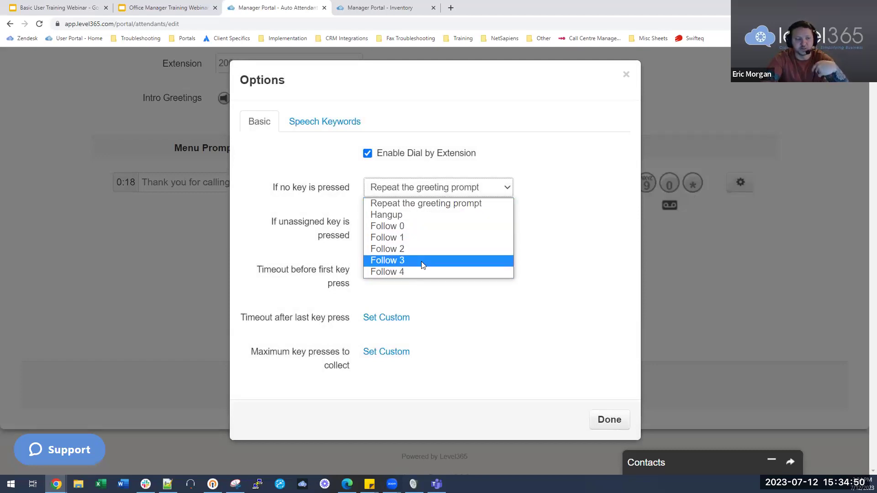
pyautogui.click(426, 205)
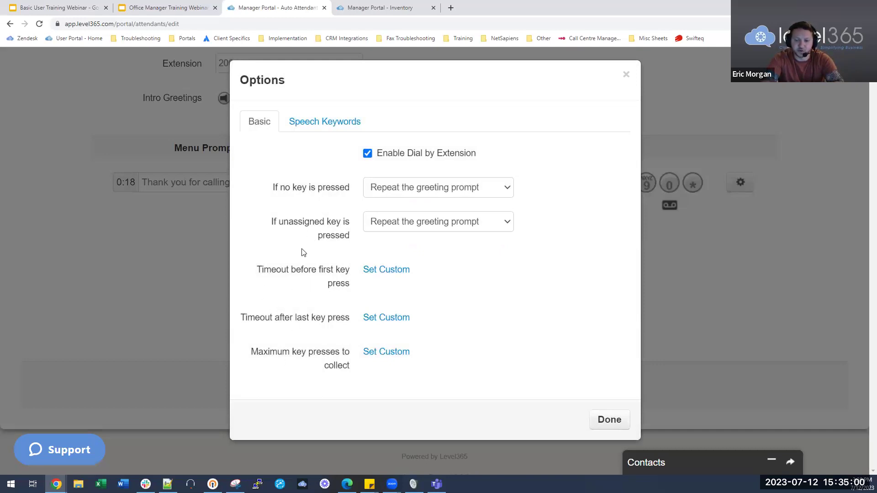
# Add speech keywords Sales, Customer Service and Billing to options 1–3 and close the Options dialog.
pyautogui.click(315, 129)
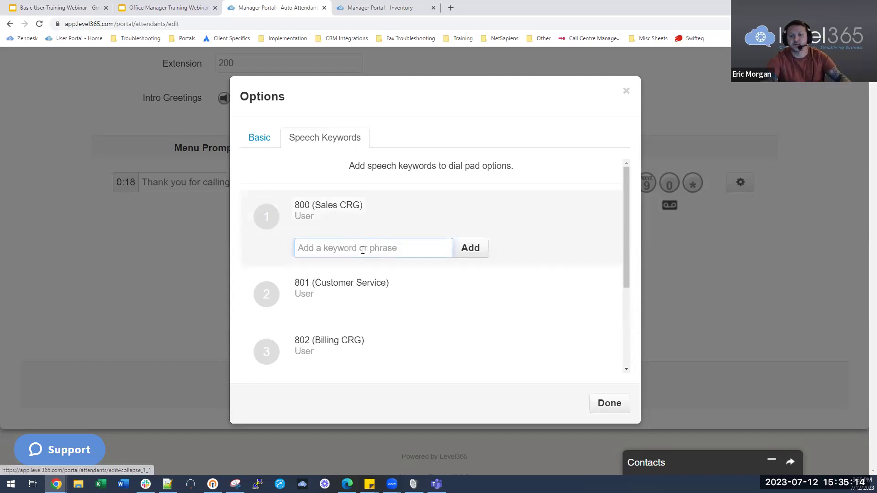
pyautogui.write('Sales')
pyautogui.click(467, 254)
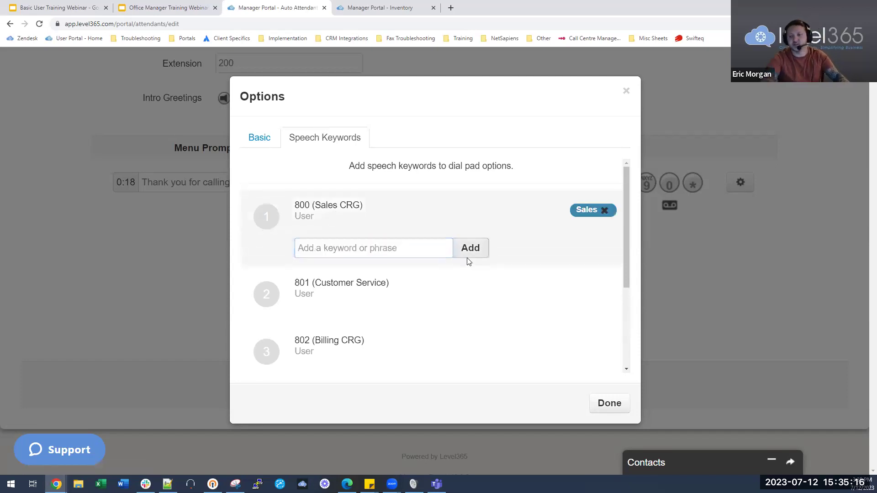
pyautogui.click(340, 300)
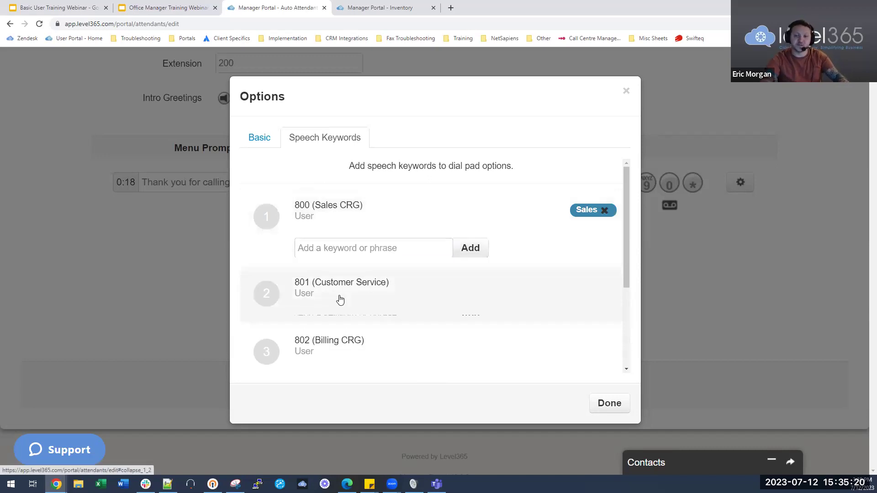
pyautogui.write('Custo')
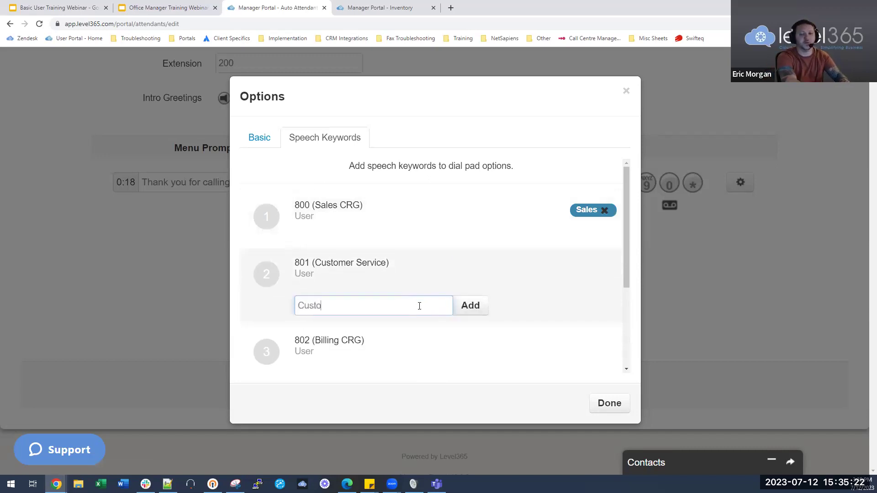
pyautogui.write('mer Service')
pyautogui.click(456, 306)
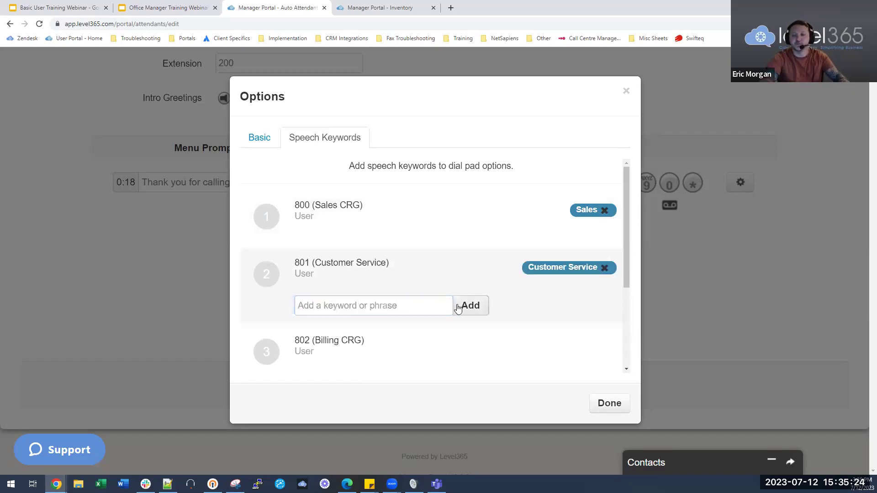
pyautogui.click(390, 357)
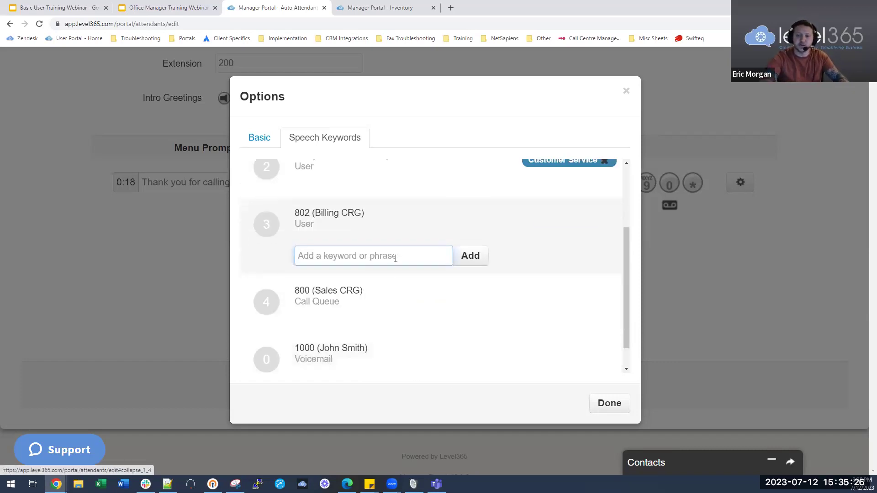
pyautogui.write('Billing')
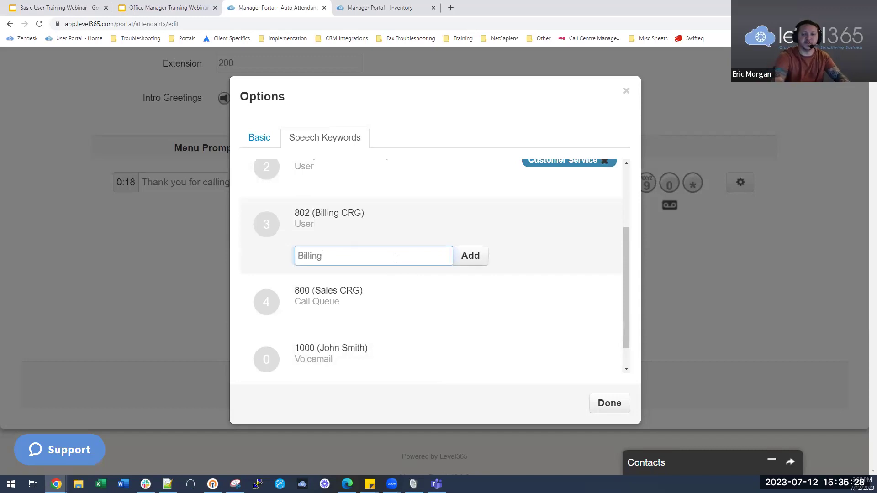
pyautogui.click(473, 260)
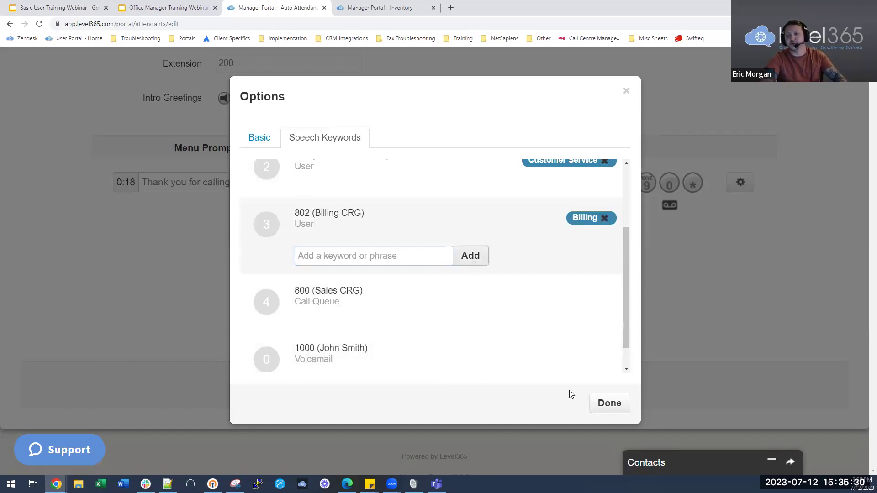
pyautogui.scroll(3, 536, 335)
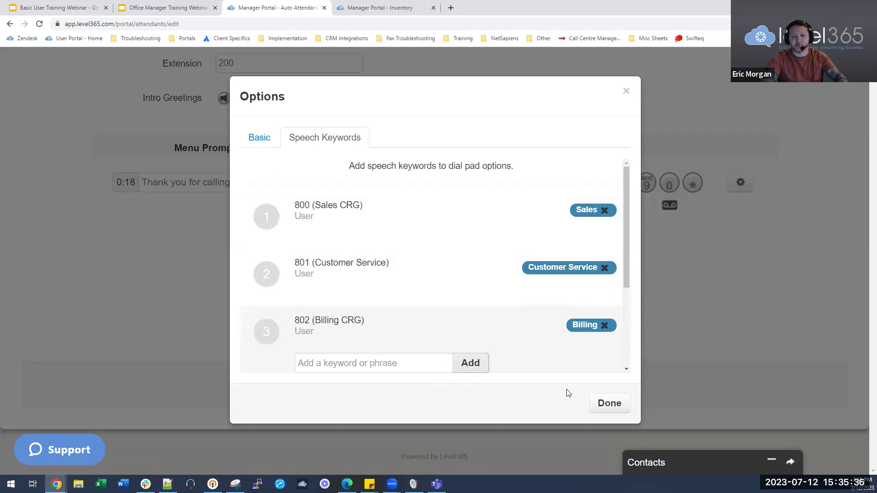
pyautogui.click(597, 400)
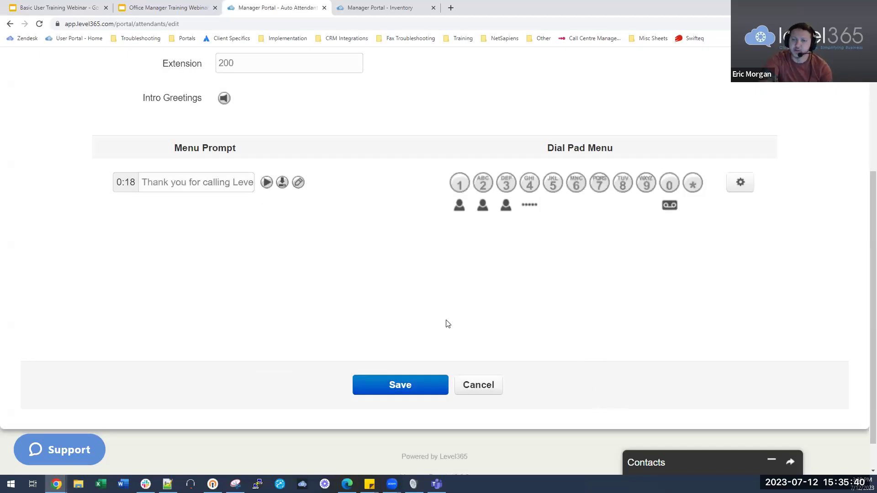
# Go to the Call Queues list and open the Billing CRG queue for editing.
pyautogui.scroll(4, 445, 323)
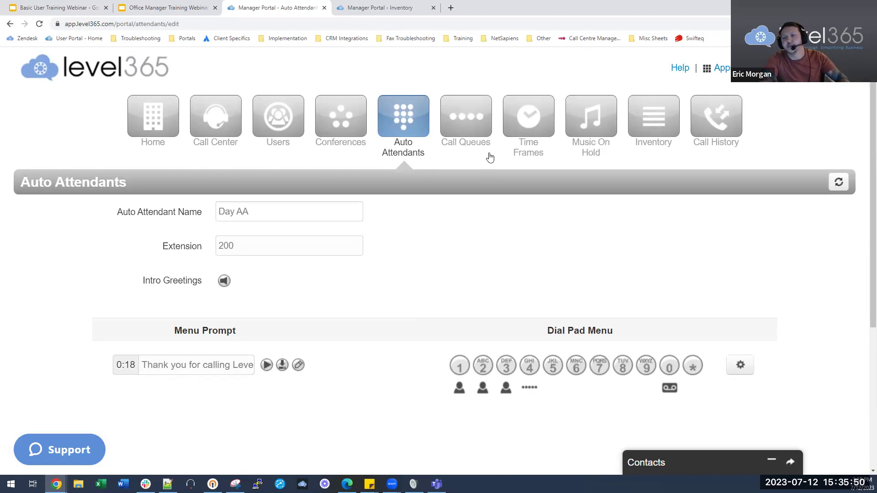
pyautogui.click(465, 132)
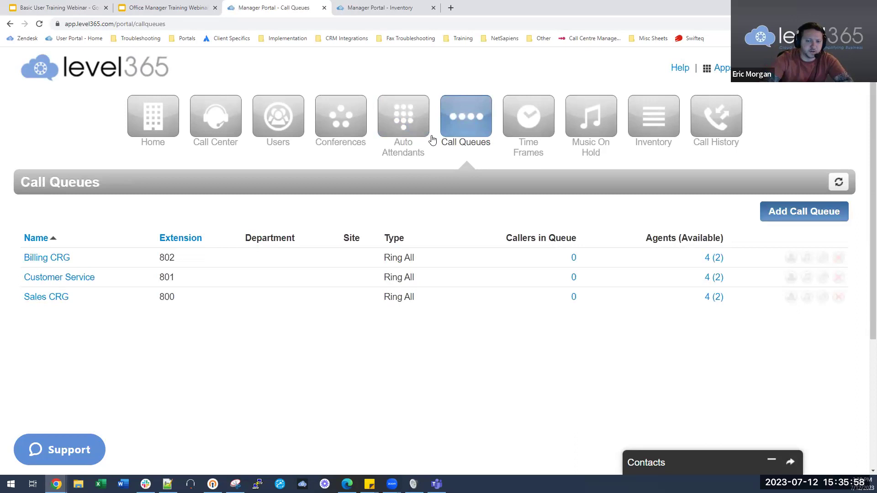
pyautogui.click(40, 258)
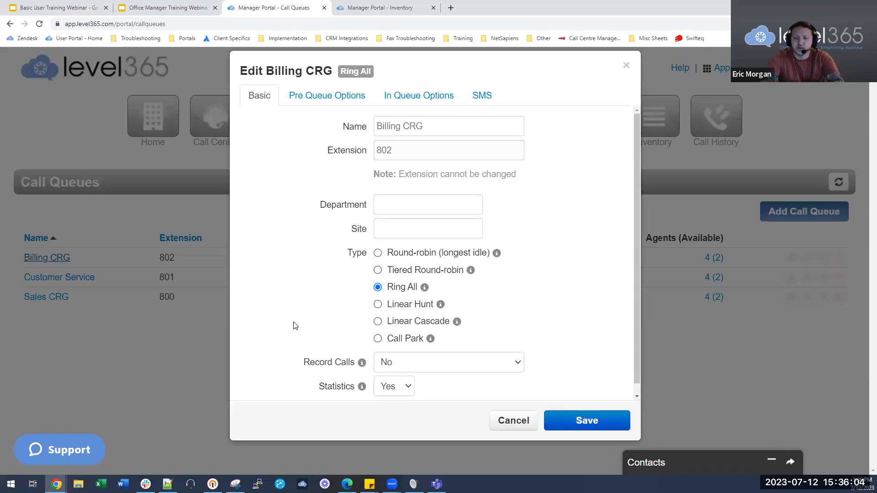
# Review the Pre Queue and In Queue tabs, then set the queue type to Round-robin (longest idle).
pyautogui.moveTo(407, 289)
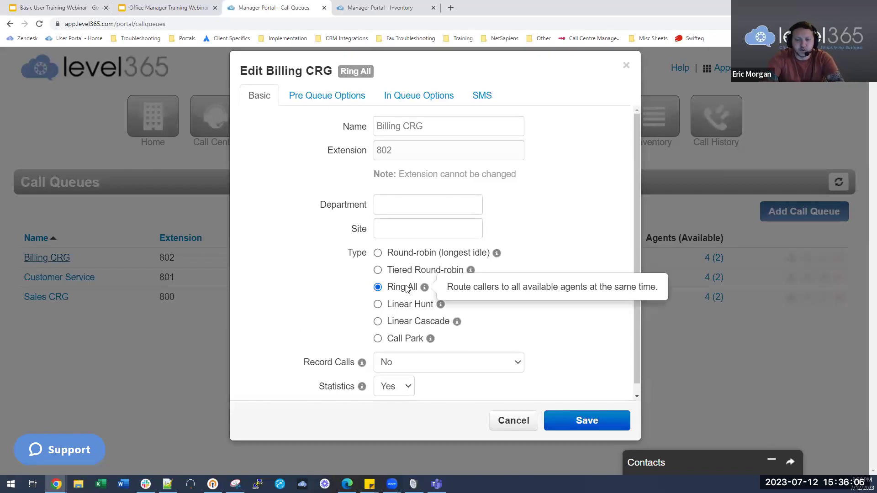
pyautogui.moveTo(392, 255)
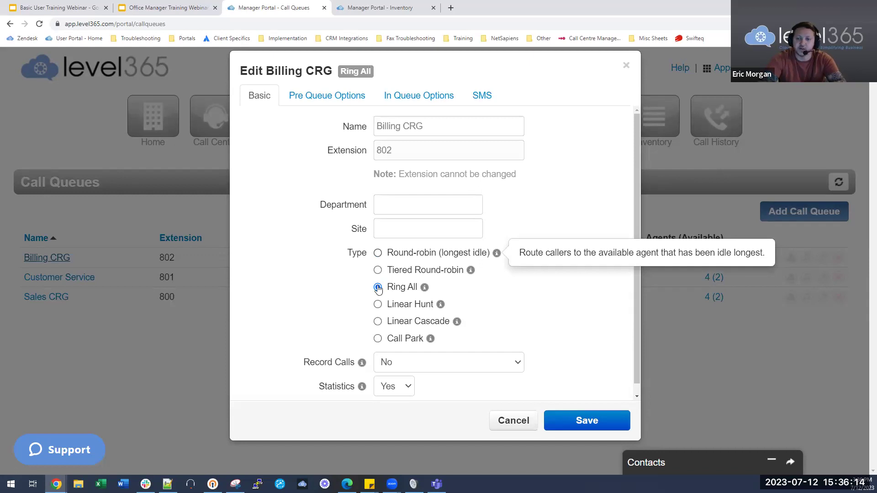
pyautogui.click(309, 102)
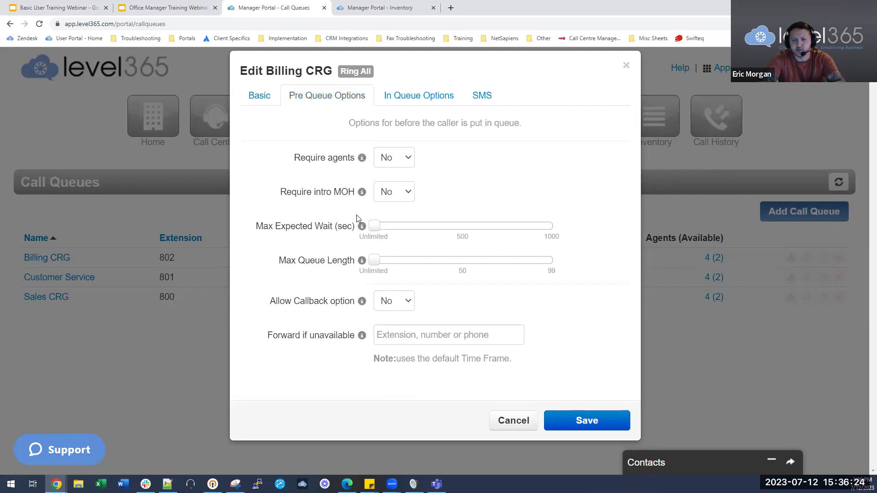
pyautogui.click(400, 105)
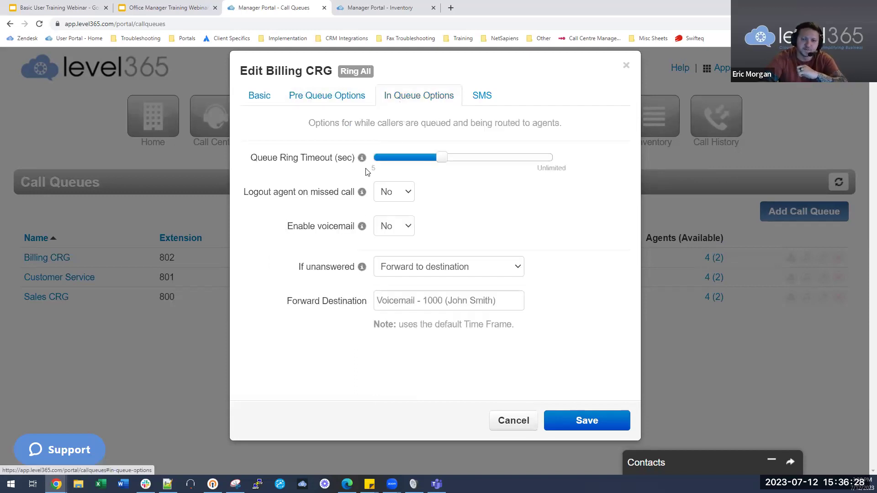
pyautogui.moveTo(344, 160)
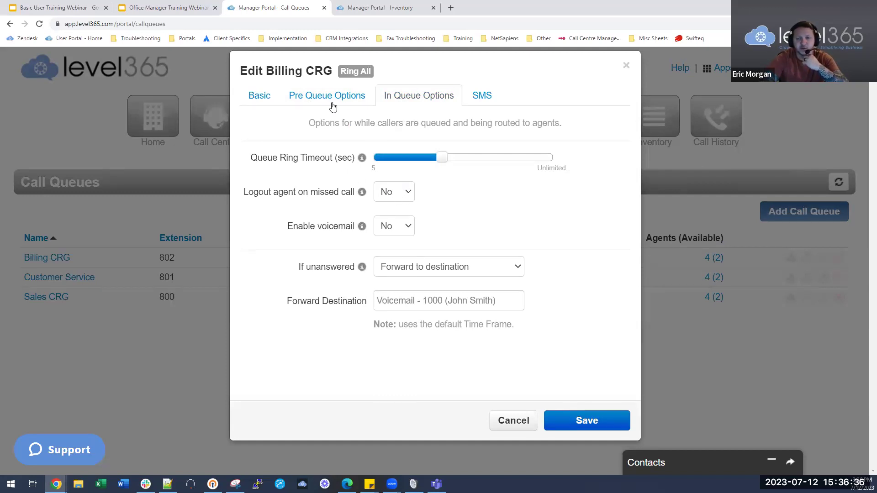
pyautogui.click(274, 101)
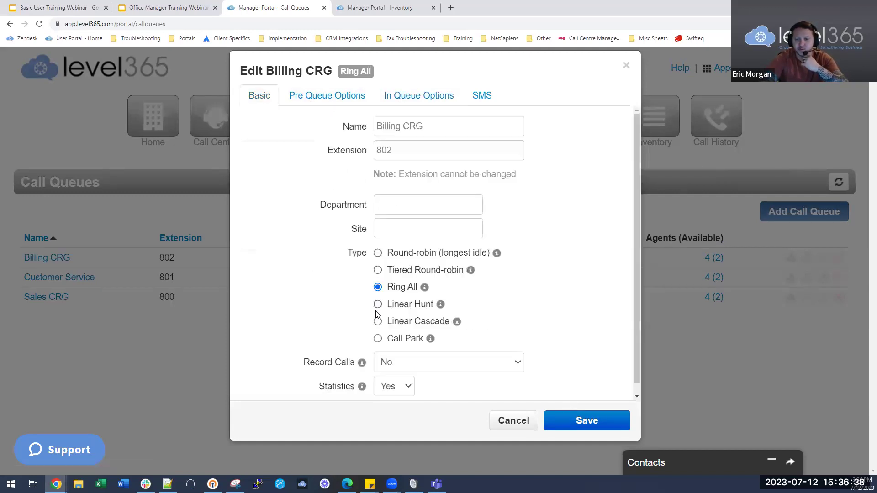
pyautogui.click(378, 253)
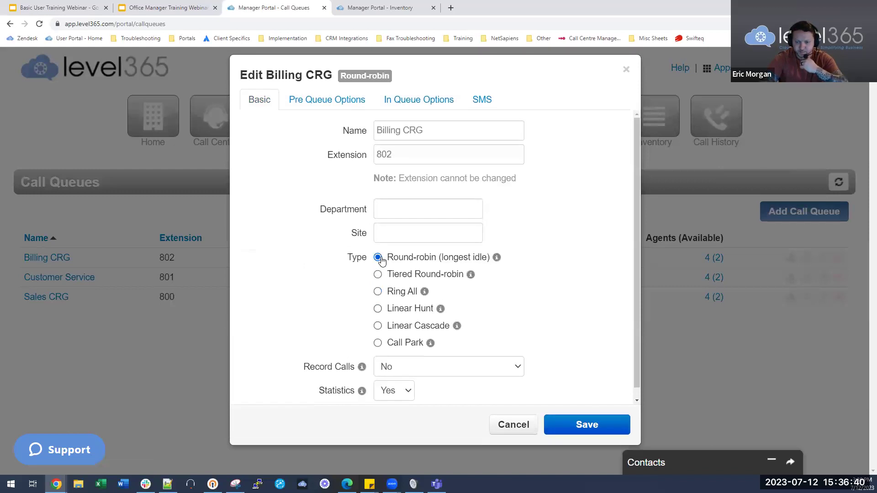
# Review the In Queue timeouts and If unanswered forwarding, then cancel the Billing CRG edits.
pyautogui.click(392, 106)
pyautogui.moveTo(255, 165)
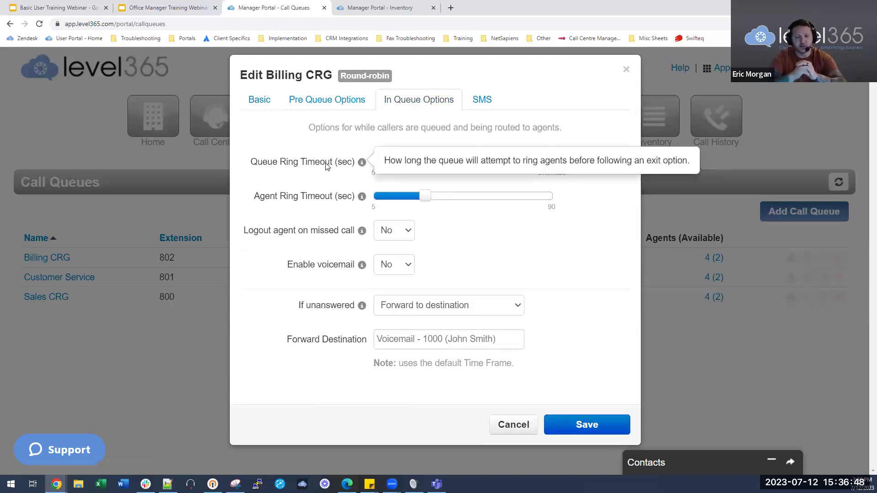
pyautogui.moveTo(439, 162)
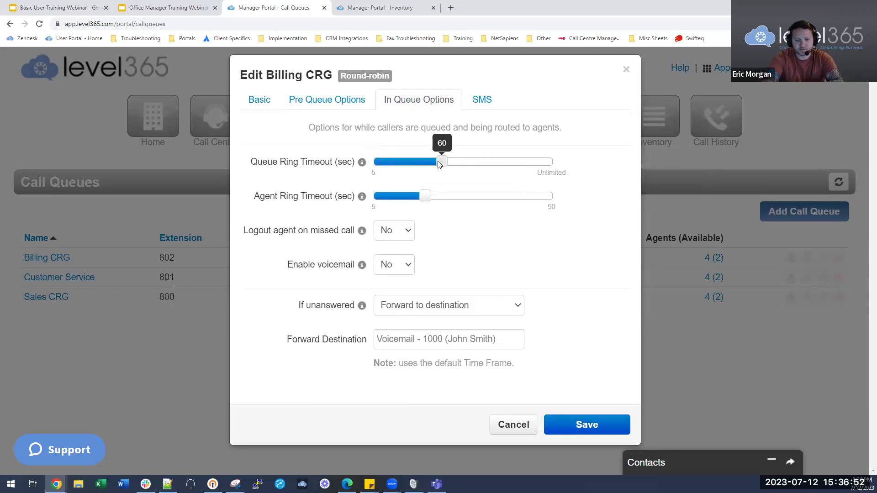
pyautogui.moveTo(262, 198)
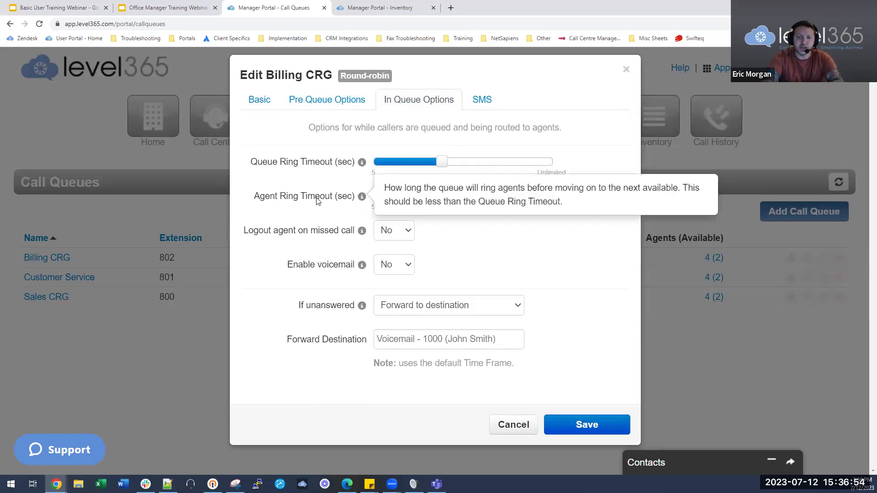
pyautogui.moveTo(425, 199)
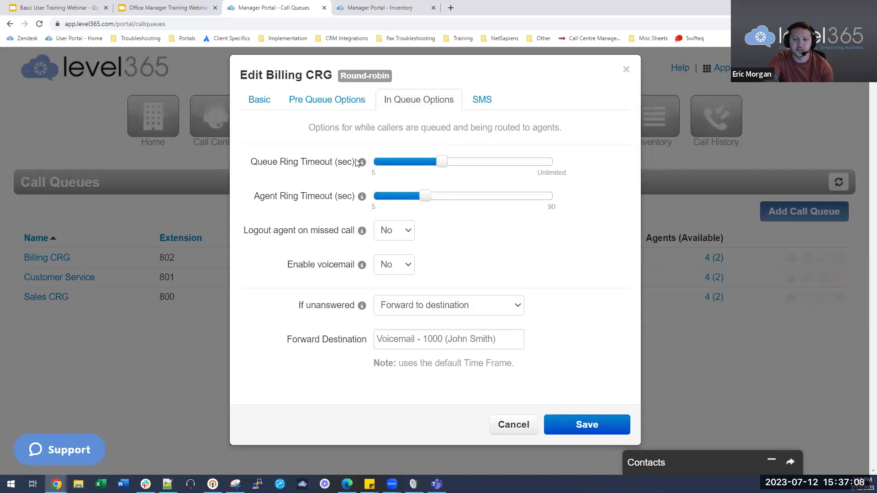
pyautogui.moveTo(298, 305); pyautogui.dragTo(338, 319)
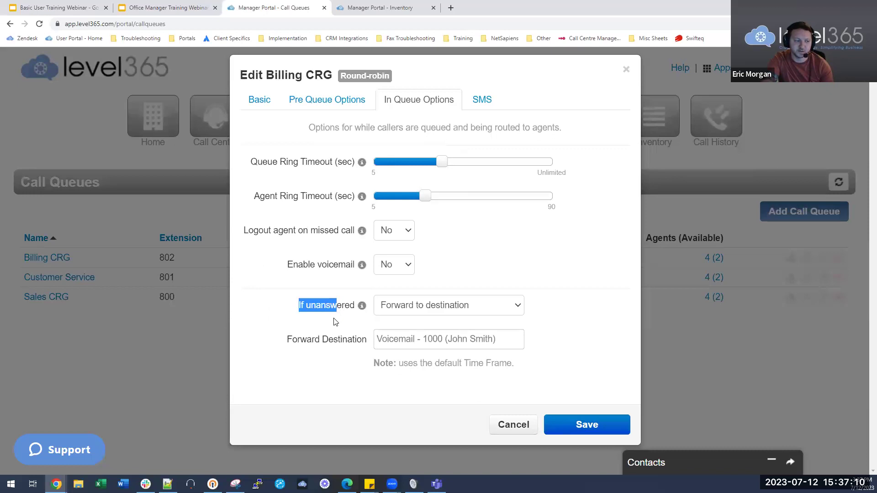
pyautogui.click(338, 320)
pyautogui.click(412, 306)
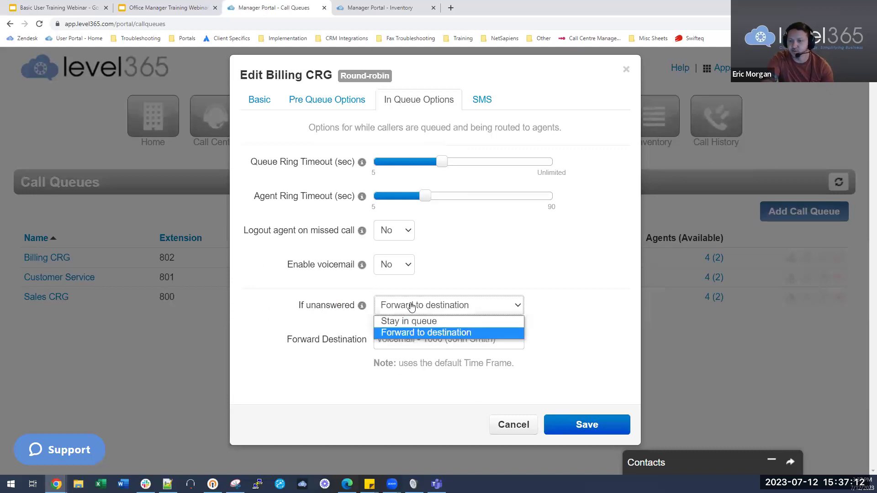
pyautogui.click(412, 306)
pyautogui.moveTo(508, 342); pyautogui.dragTo(397, 342)
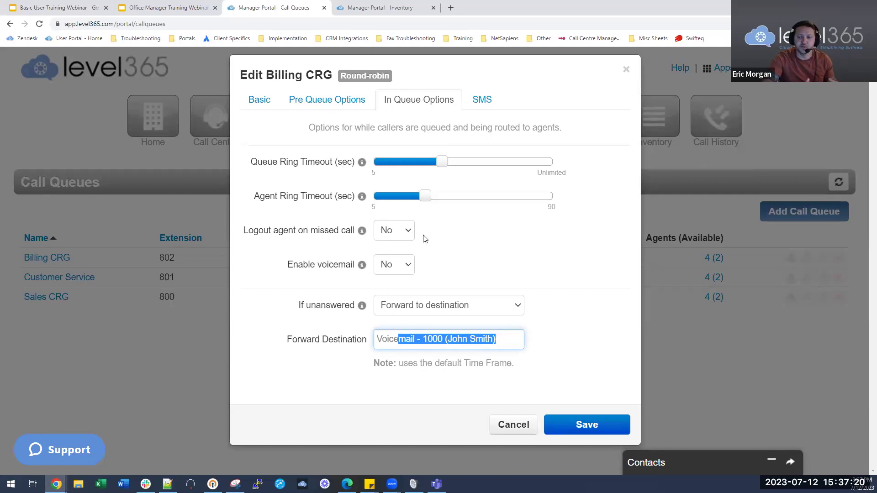
pyautogui.click(502, 425)
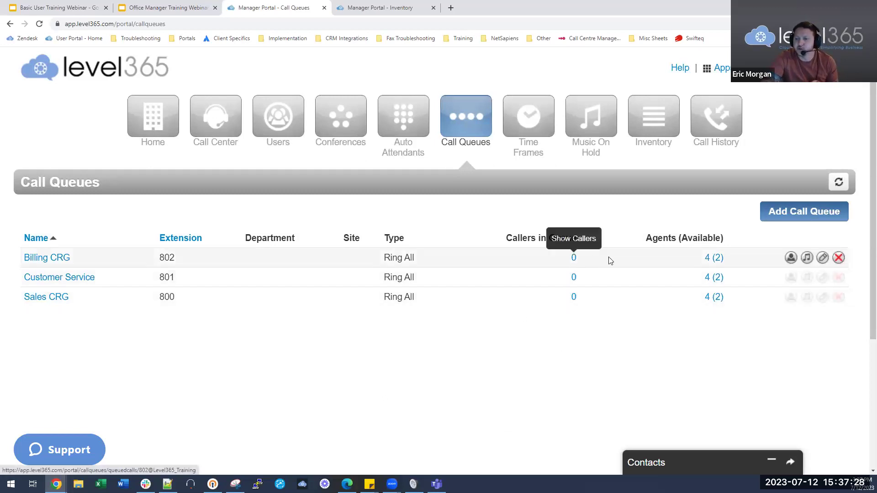
# Check Billing CRG's callers in queue, find none waiting, and close the list.
pyautogui.click(575, 259)
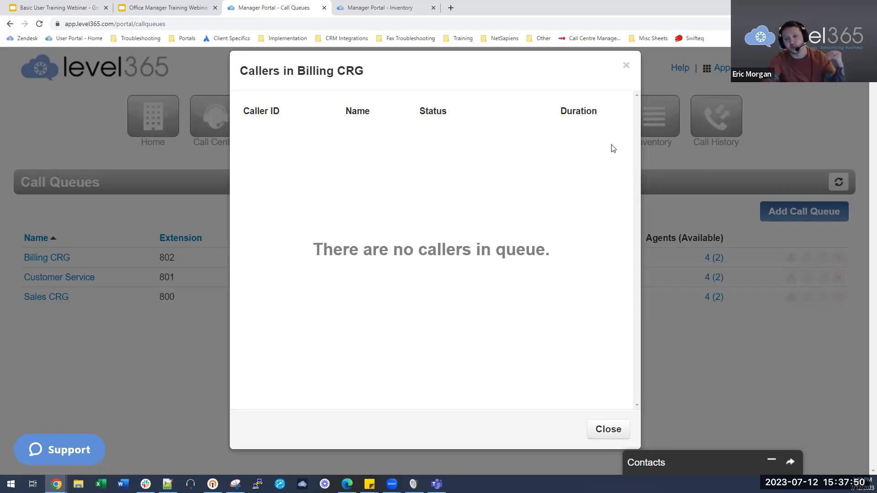
pyautogui.click(616, 427)
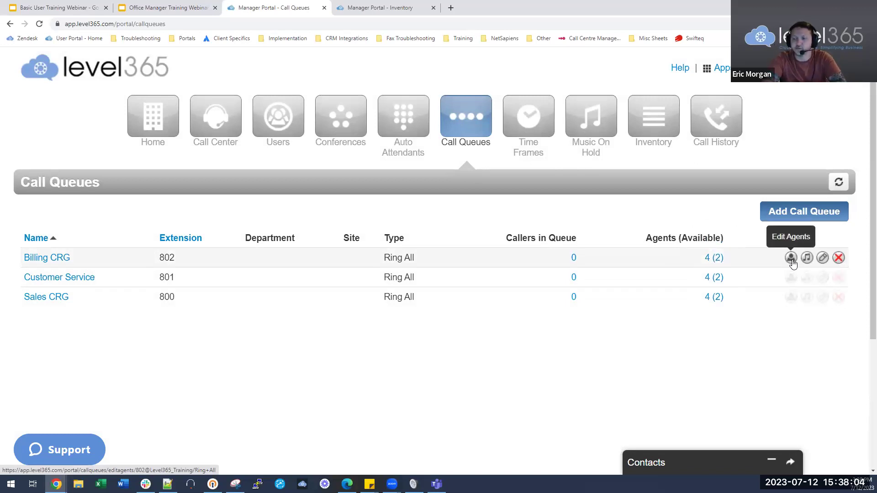
# Open Billing CRG's agent list and remove agent 1002.
pyautogui.click(715, 259)
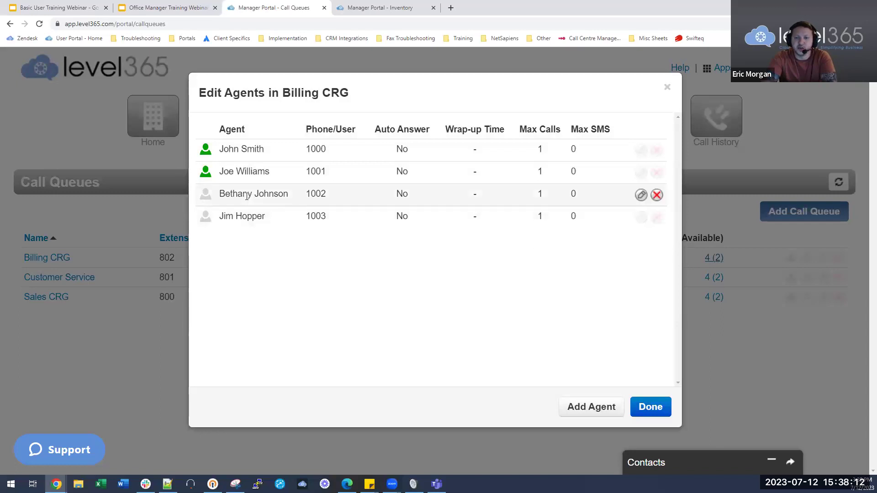
pyautogui.moveTo(233, 194); pyautogui.dragTo(324, 204)
pyautogui.click(320, 204)
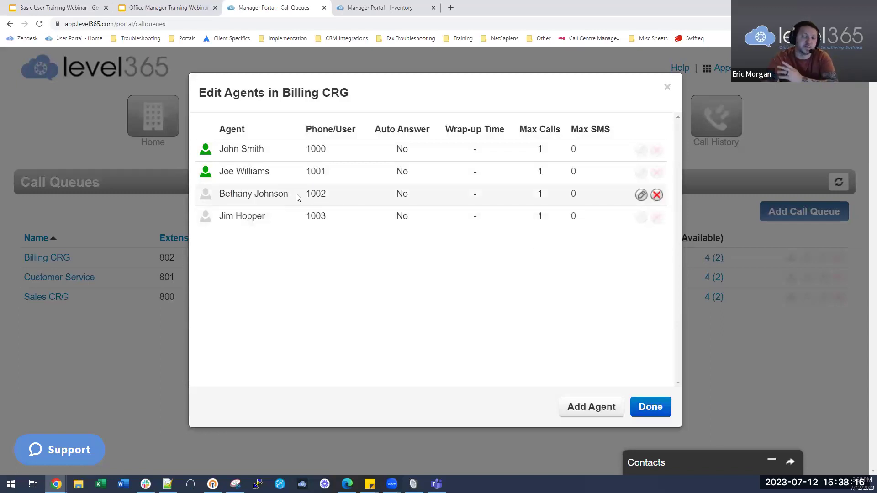
pyautogui.click(657, 195)
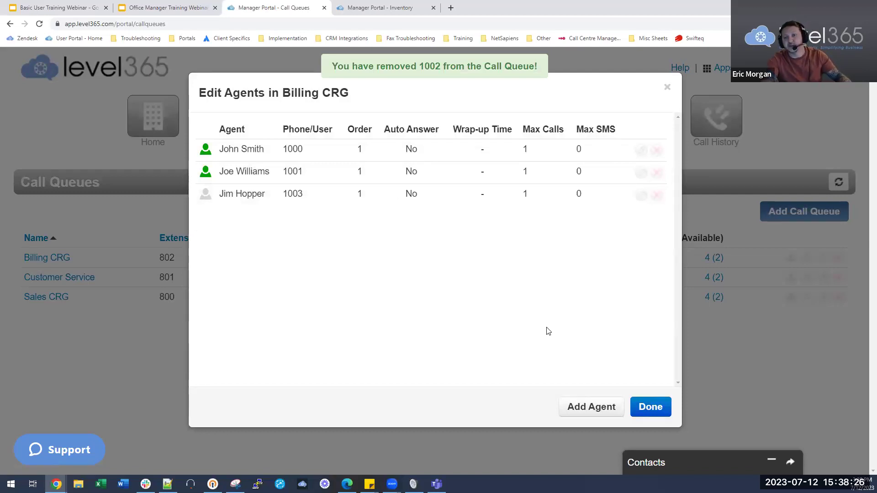
# Start a new agent, briefly picking phone 1000 before reverting to adding by User.
pyautogui.click(606, 409)
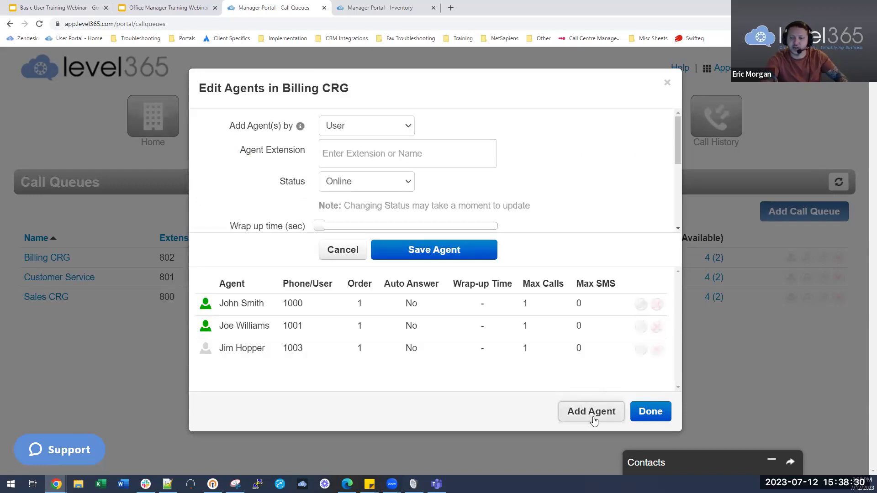
pyautogui.click(369, 131)
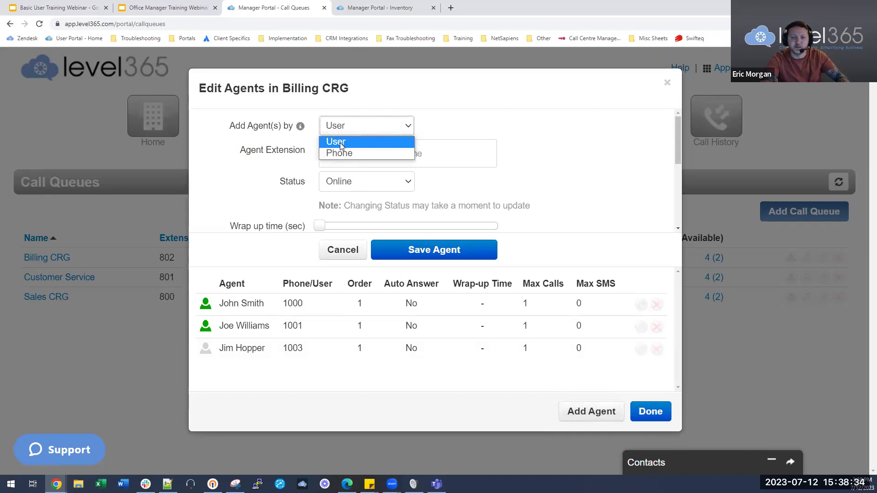
pyautogui.click(340, 143)
pyautogui.click(349, 130)
pyautogui.click(351, 151)
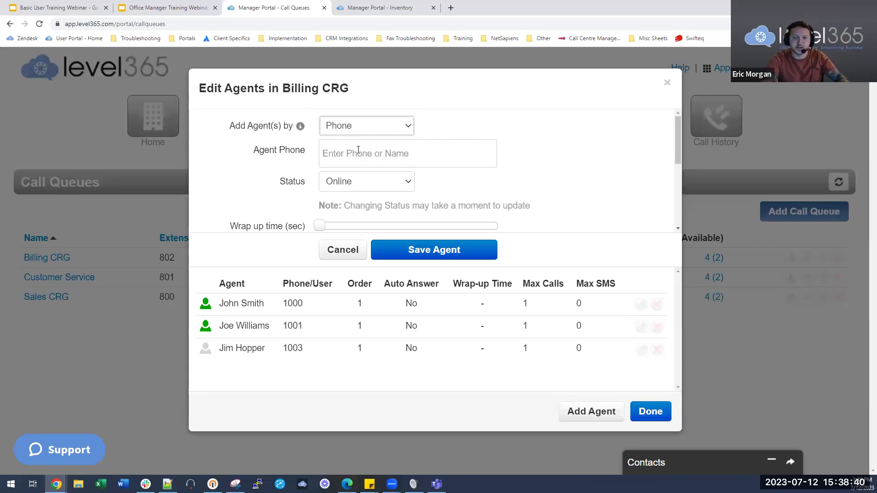
pyautogui.click(360, 151)
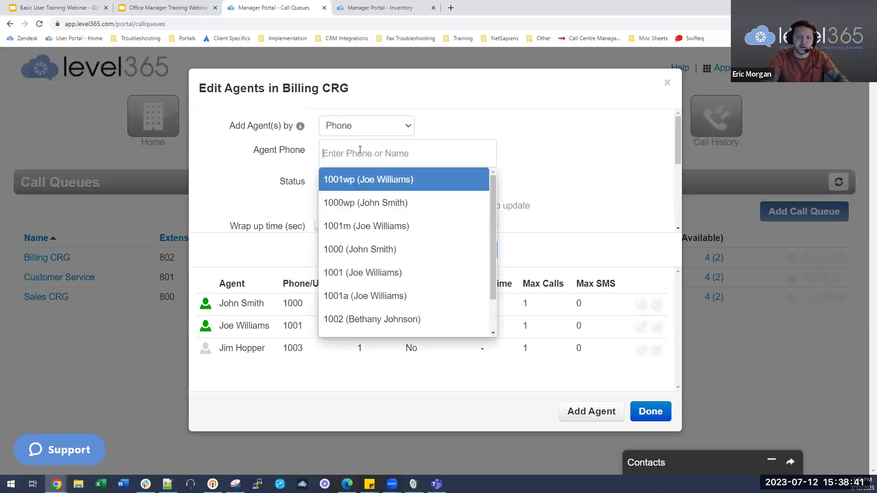
pyautogui.click(369, 251)
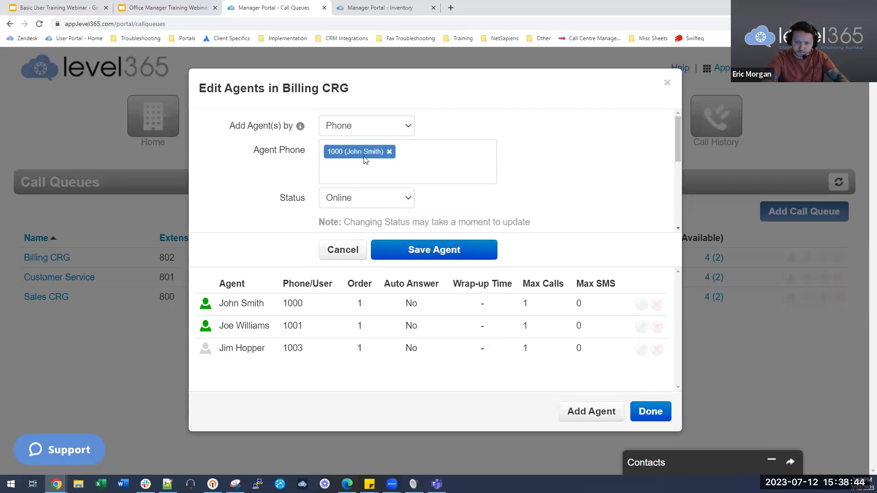
pyautogui.click(391, 152)
pyautogui.click(394, 126)
pyautogui.click(389, 142)
# Search the user extensions and select 1002 as the new agent.
pyautogui.click(351, 151)
pyautogui.write('beth')
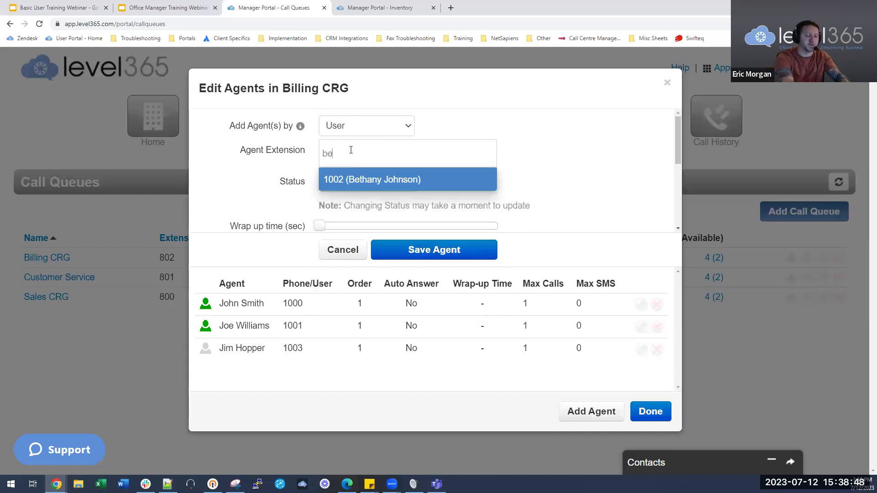
pyautogui.press('BackSpace')
pyautogui.press('BackSpace')
pyautogui.press('BackSpace')
pyautogui.press('BackSpace')
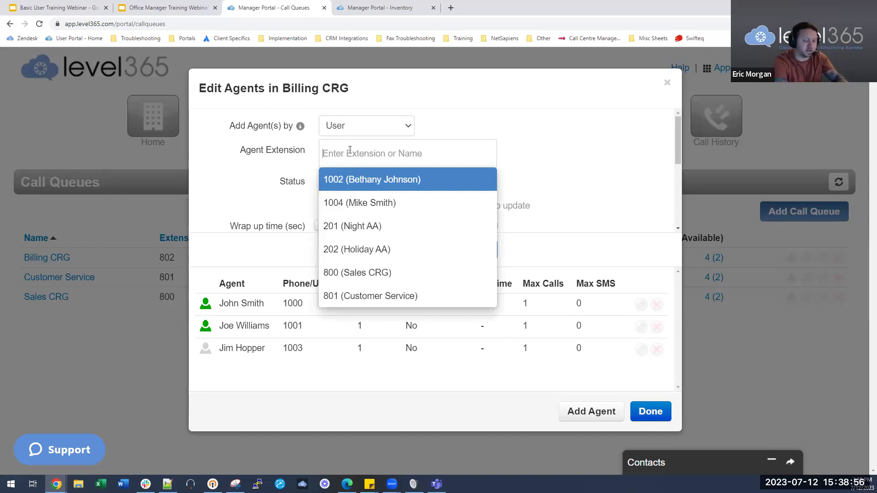
pyautogui.write('son')
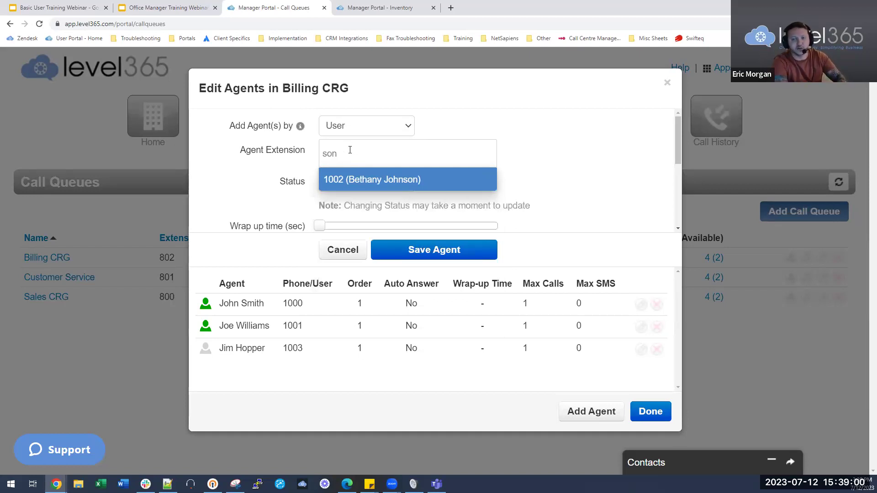
pyautogui.write('any')
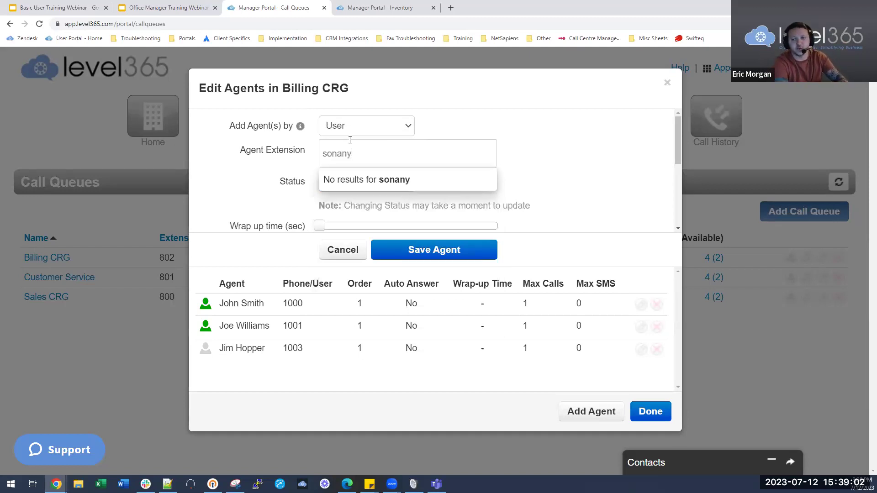
pyautogui.hotkey('ctrl', 'a')
pyautogui.write('any')
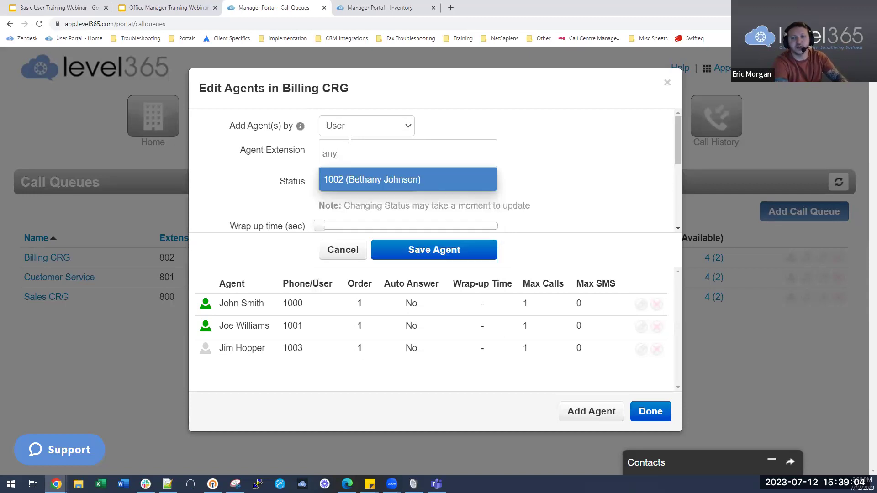
pyautogui.press('BackSpace')
pyautogui.press('BackSpace')
pyautogui.press('BackSpace')
pyautogui.write('002')
pyautogui.press('BackSpace')
pyautogui.press('BackSpace')
pyautogui.press('BackSpace')
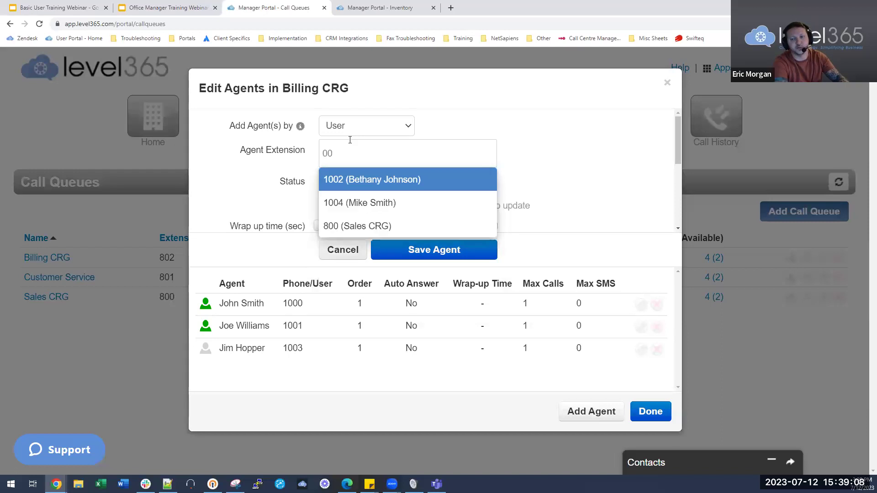
pyautogui.click(357, 182)
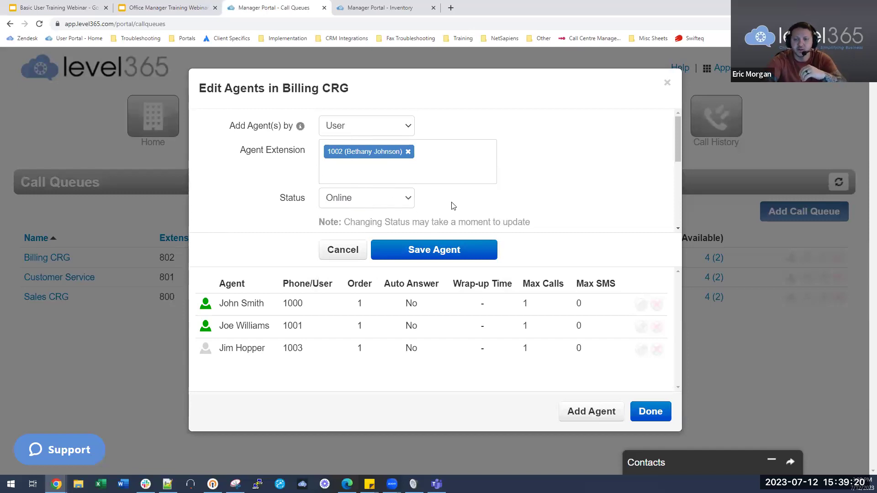
pyautogui.scroll(-2, 454, 206)
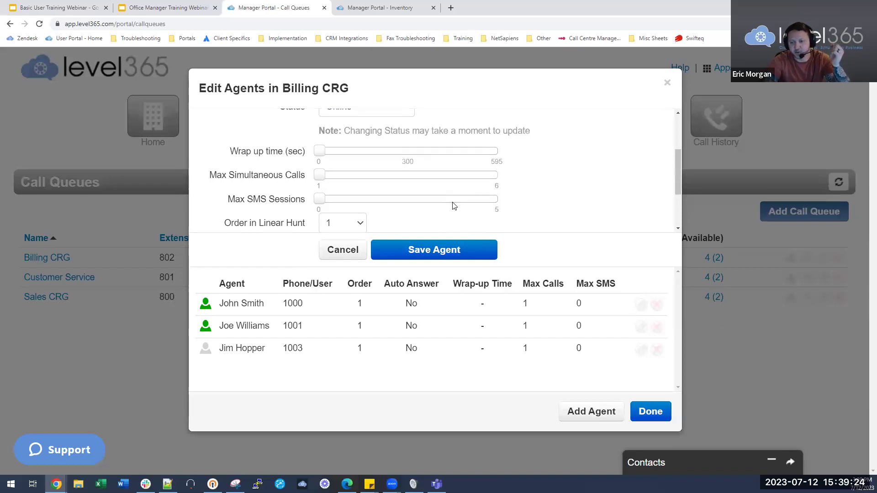
pyautogui.moveTo(321, 152)
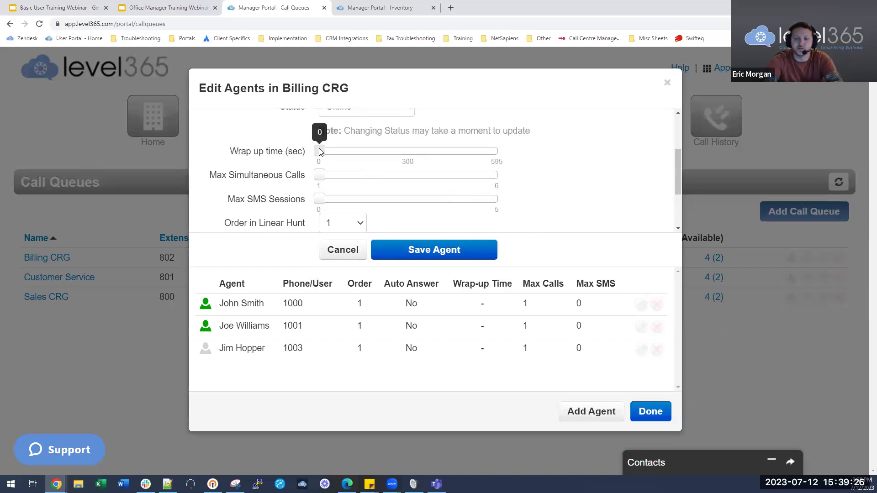
pyautogui.moveTo(321, 152)
pyautogui.mouseDown()
pyautogui.moveTo(343, 153)
pyautogui.moveTo(322, 152)
pyautogui.mouseUp()
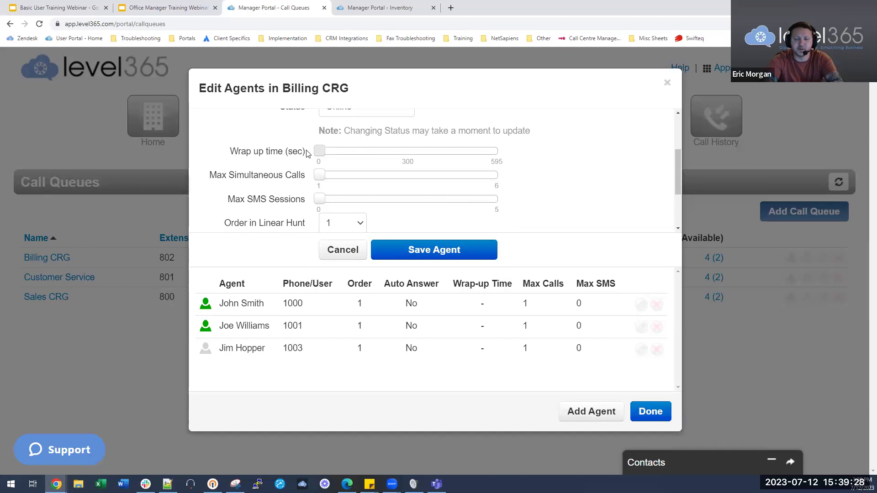
pyautogui.moveTo(317, 178)
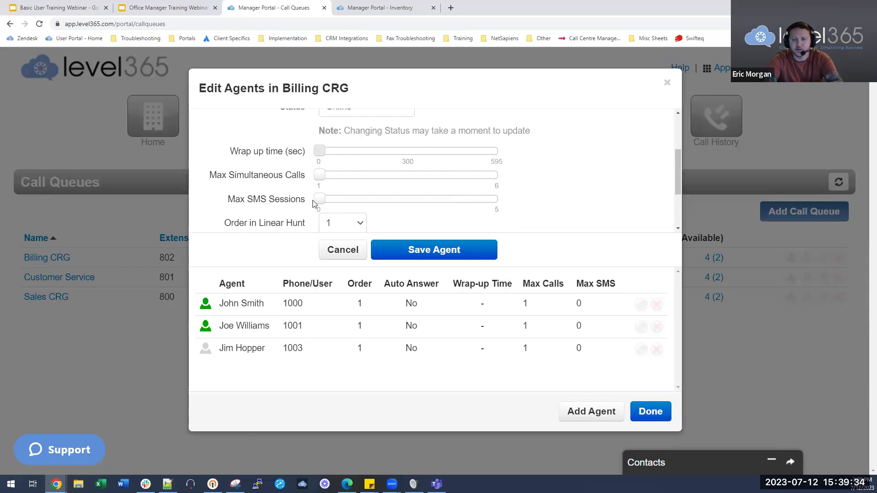
pyautogui.moveTo(315, 201)
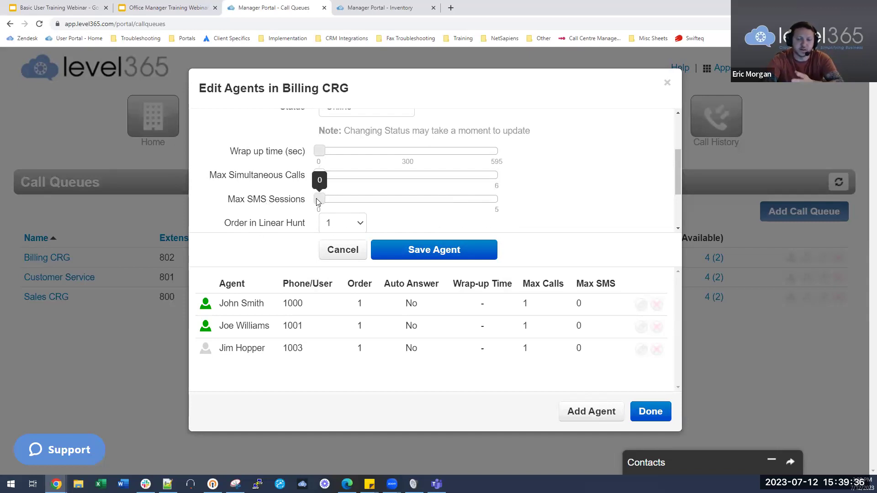
pyautogui.scroll(-2, 327, 174)
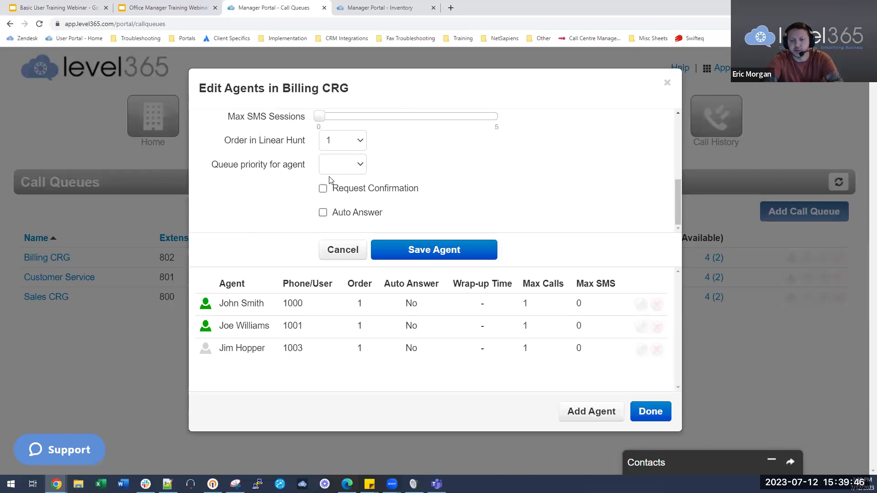
# Save extension 1002 as a Billing CRG agent, restoring agents 1000–1003.
pyautogui.click(416, 250)
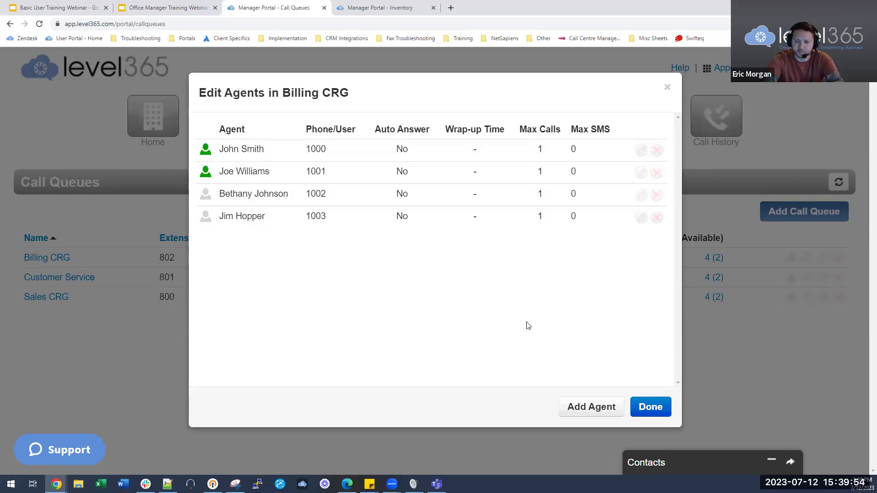
pyautogui.moveTo(214, 198); pyautogui.dragTo(249, 195)
pyautogui.click(248, 194)
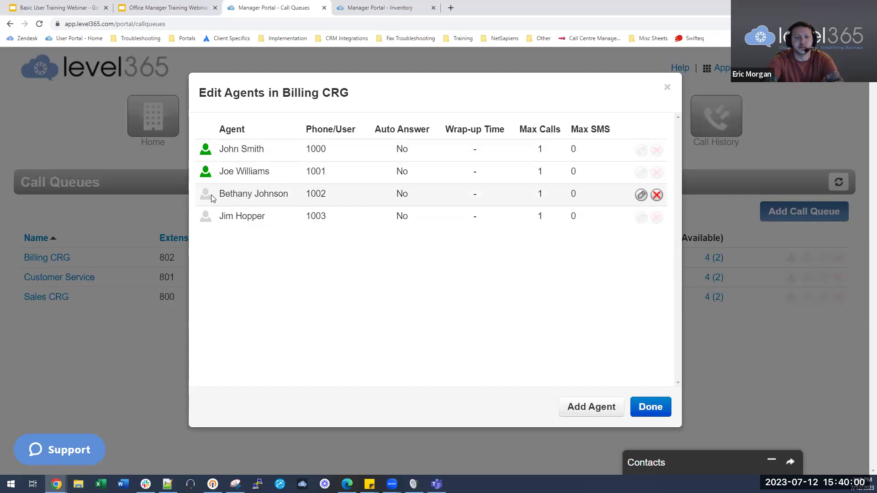
pyautogui.moveTo(208, 199)
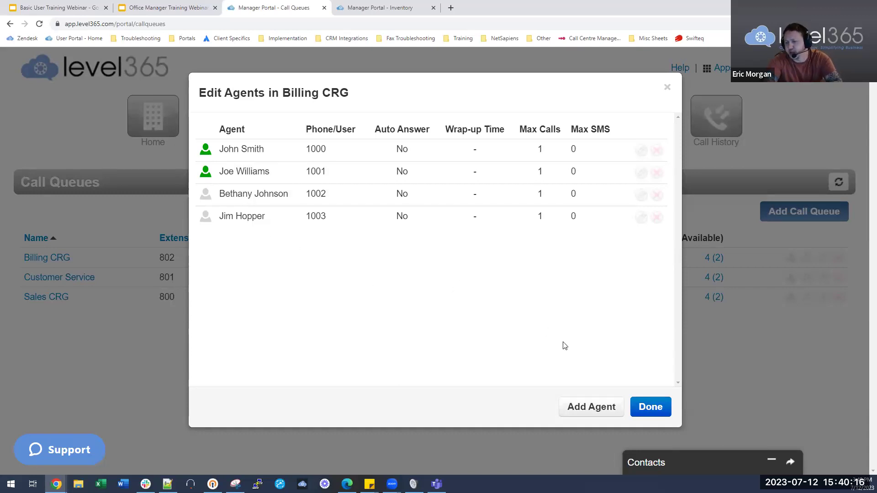
# Finish editing Billing CRG's queue agents and go to the Time Frames page.
pyautogui.click(643, 408)
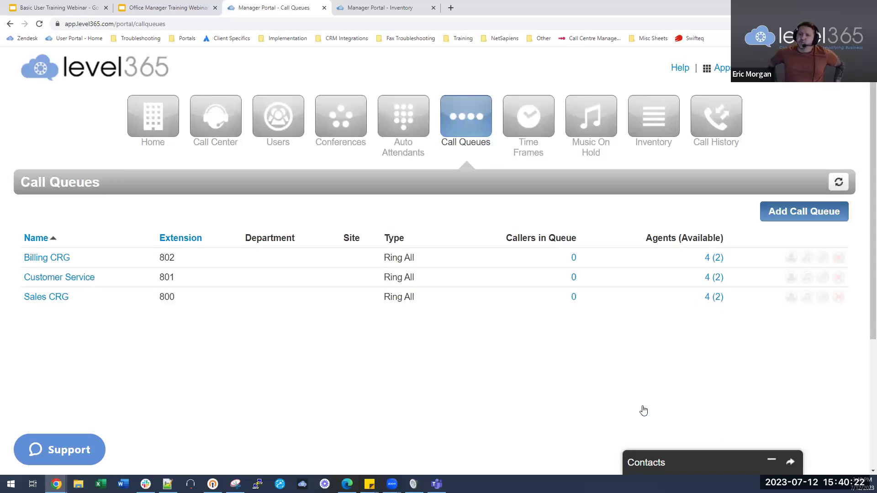
pyautogui.click(520, 130)
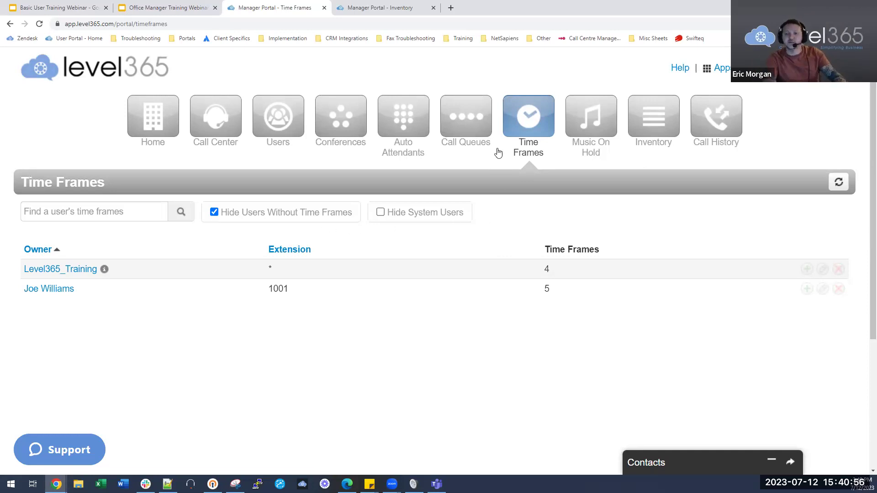
# Delete Level365_Training's After Hours and Holiday time frames, then begin adding a new time frame.
pyautogui.click(539, 134)
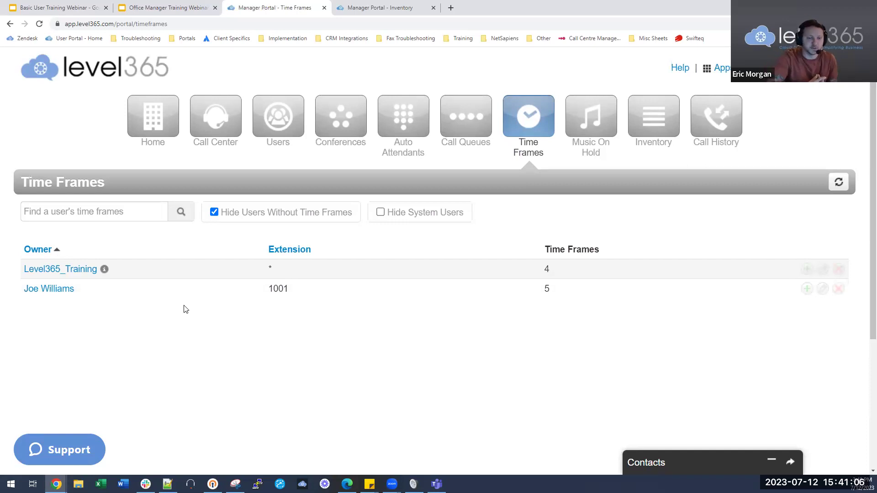
pyautogui.click(50, 270)
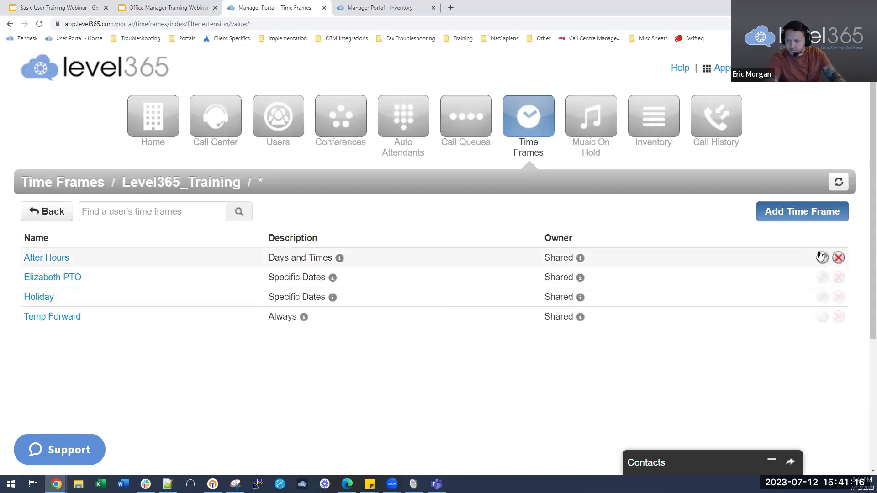
pyautogui.click(838, 258)
pyautogui.click(725, 269)
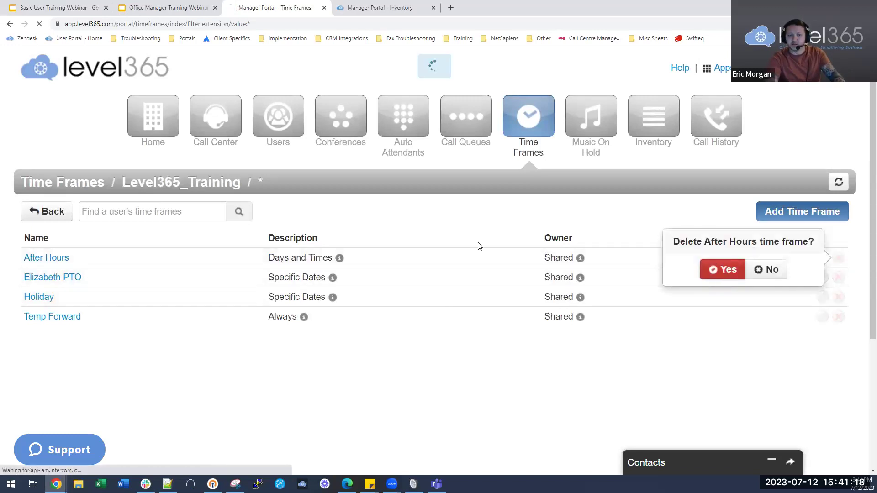
pyautogui.click(839, 278)
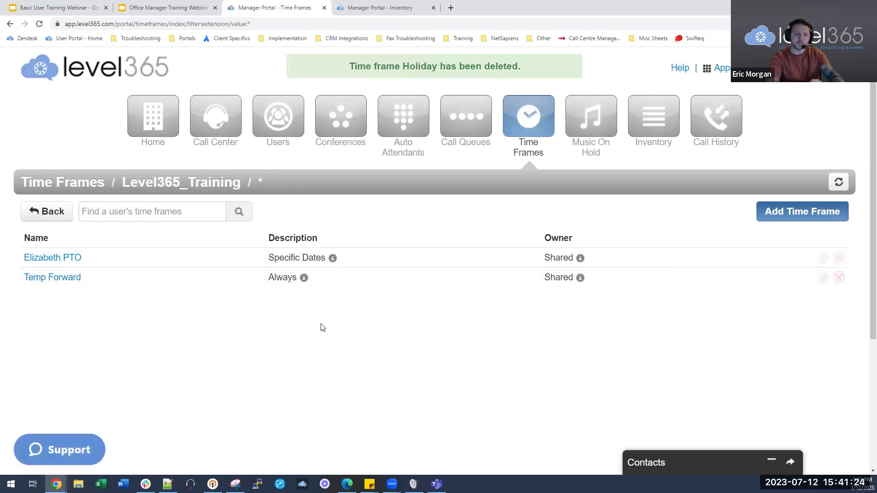
pyautogui.click(785, 213)
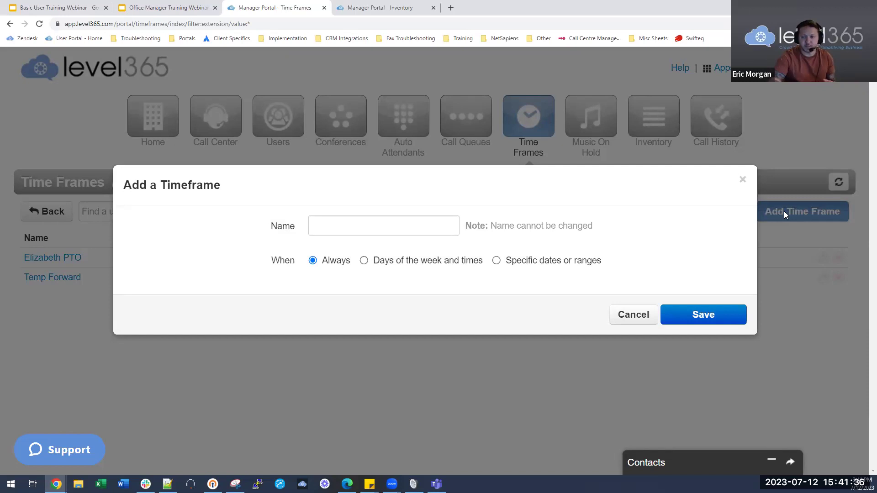
# Name the new time frame 'After Hours' and base it on days of the week and times.
pyautogui.click(411, 230)
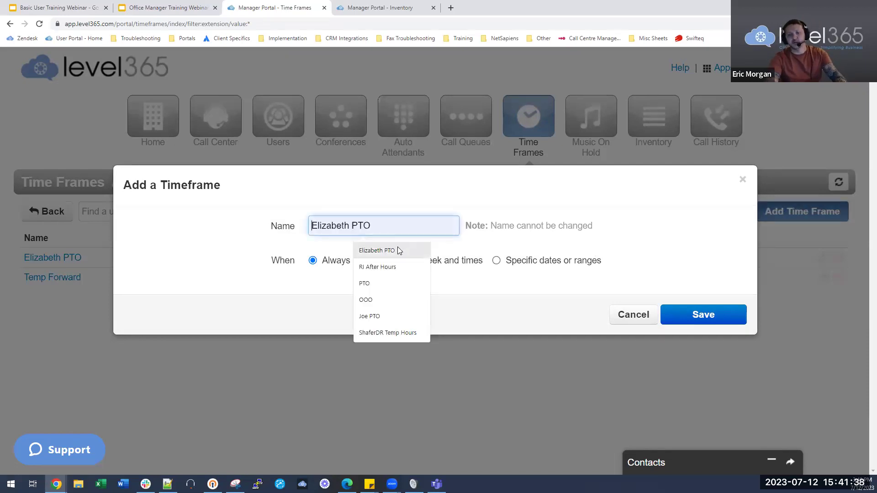
pyautogui.write('After Hours')
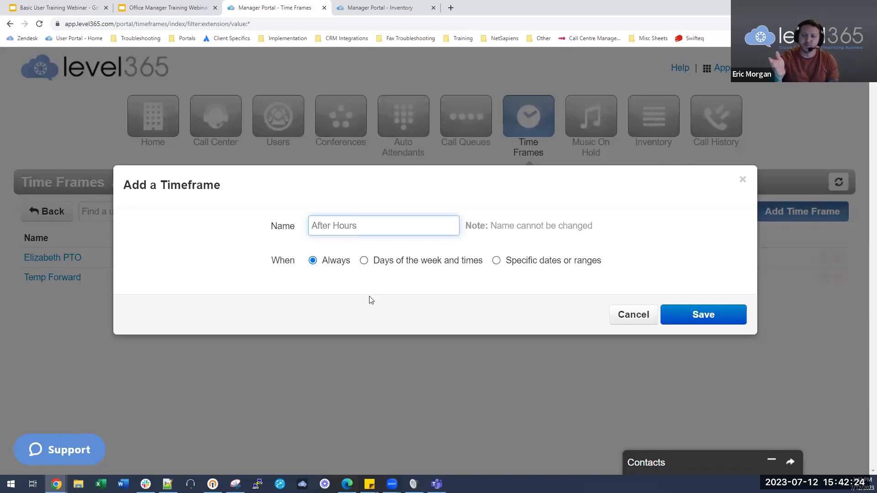
pyautogui.click(364, 261)
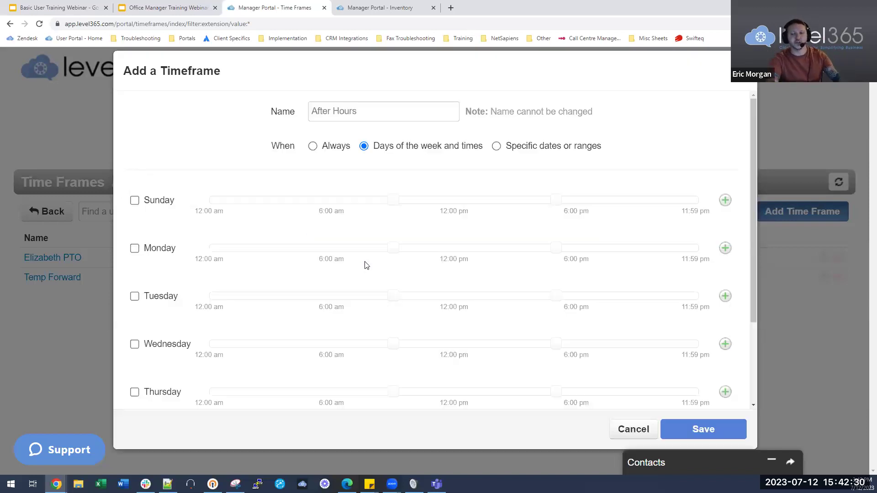
# Include Sunday and Saturday in the After Hours schedule.
pyautogui.scroll(-1, 366, 266)
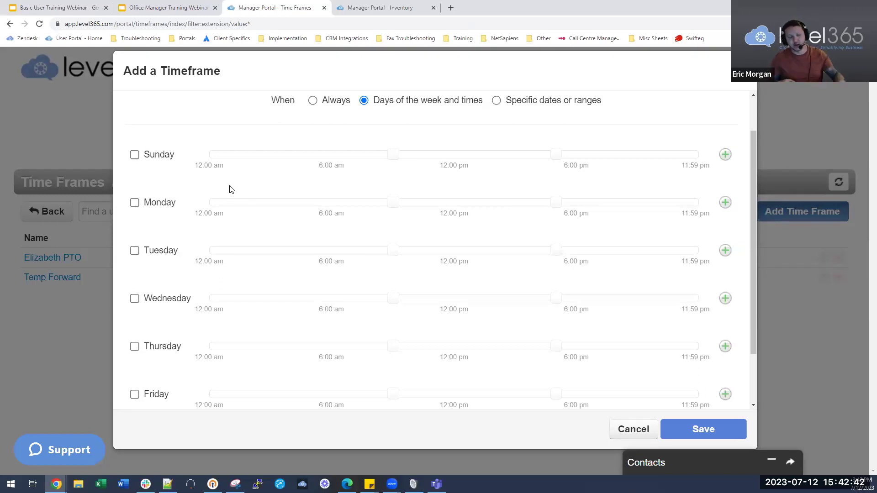
pyautogui.click(134, 156)
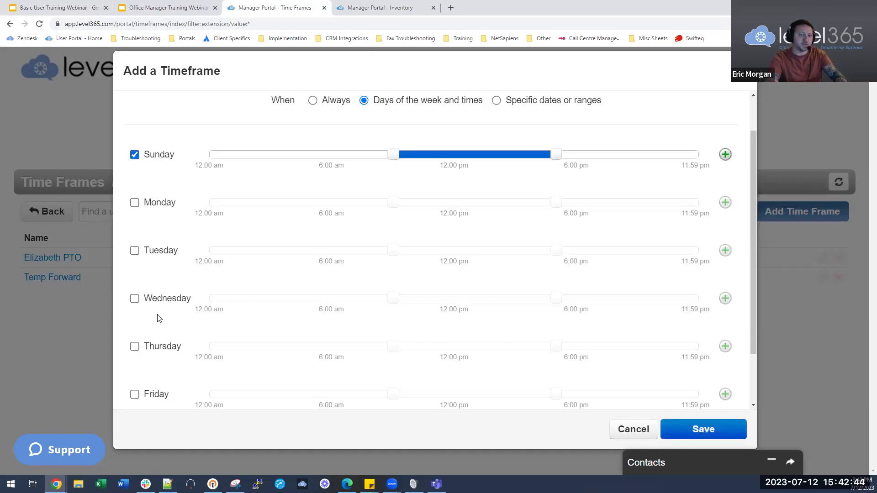
pyautogui.scroll(-2, 146, 374)
pyautogui.click(135, 377)
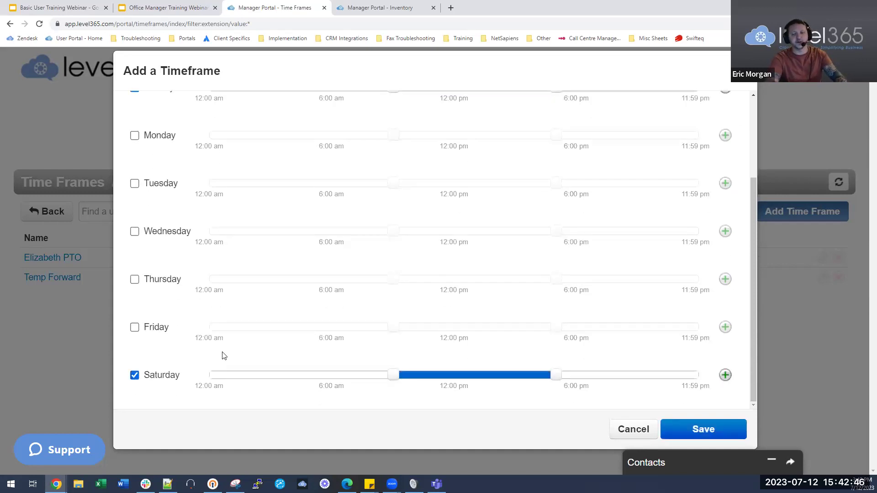
pyautogui.scroll(2, 221, 355)
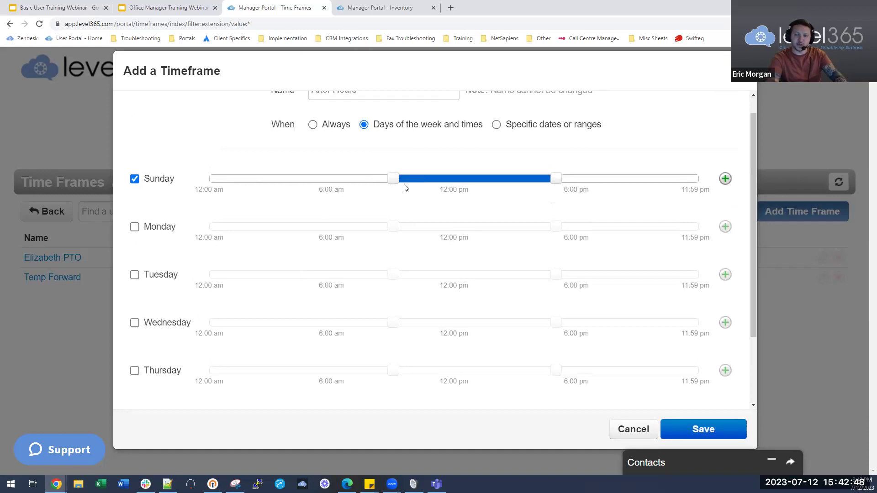
# Stretch Sunday's and Saturday's ranges to run from 12:00 am to 11:59 pm.
pyautogui.moveTo(394, 179); pyautogui.dragTo(218, 182)
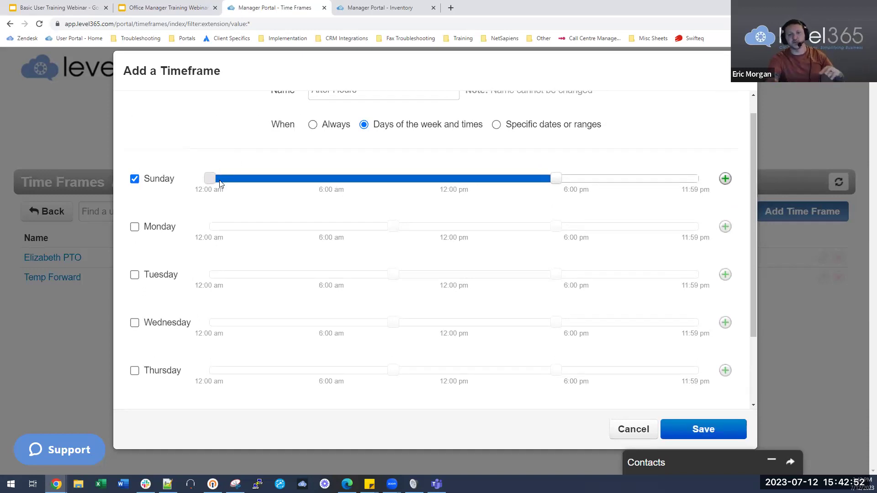
pyautogui.moveTo(556, 176)
pyautogui.moveTo(571, 179); pyautogui.dragTo(723, 179)
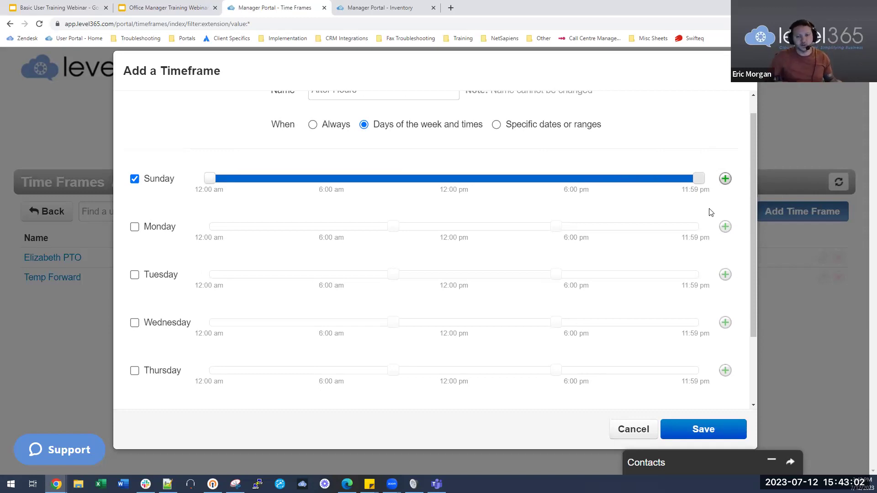
pyautogui.scroll(-2, 404, 294)
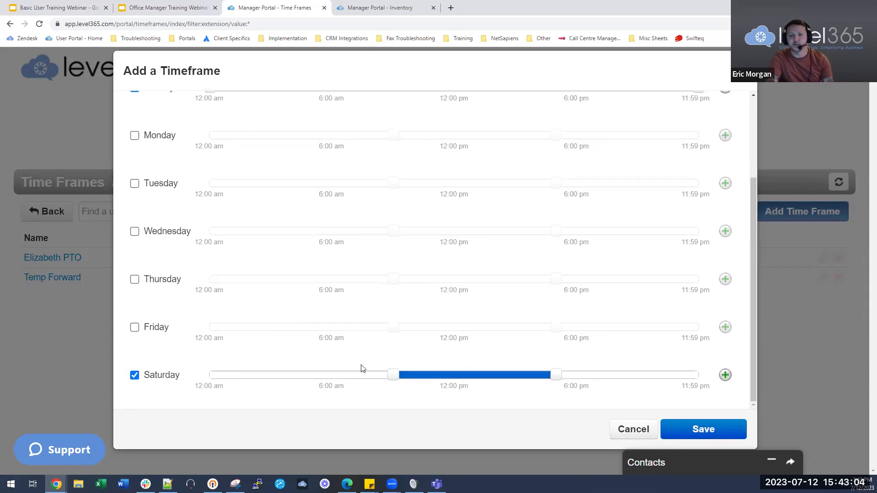
pyautogui.moveTo(393, 375); pyautogui.dragTo(204, 376)
pyautogui.moveTo(557, 376); pyautogui.dragTo(759, 370)
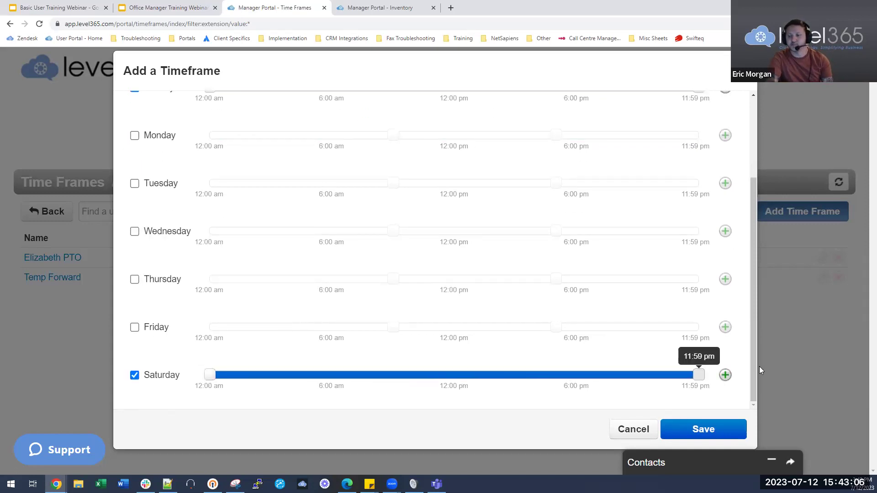
pyautogui.scroll(2, 371, 274)
pyautogui.scroll(-1, 372, 275)
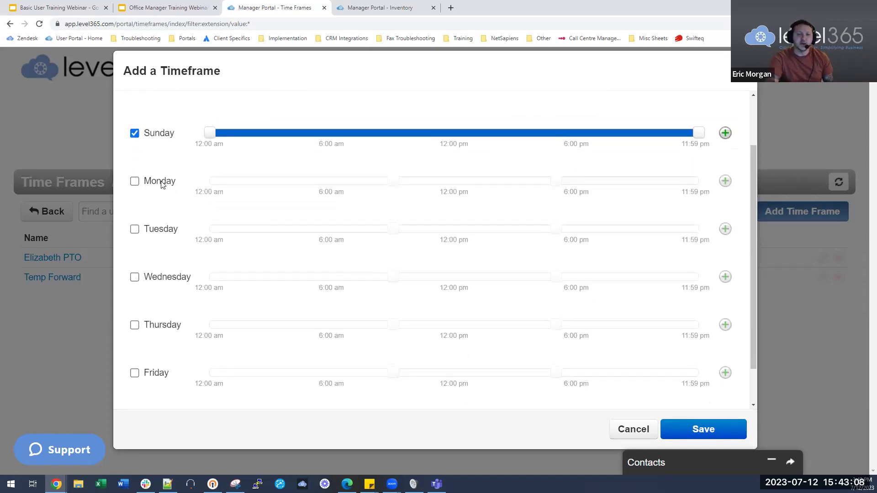
# Include Monday through Friday, giving each weekday a second time range.
pyautogui.click(134, 181)
pyautogui.click(135, 229)
pyautogui.click(134, 276)
pyautogui.click(135, 324)
pyautogui.click(134, 372)
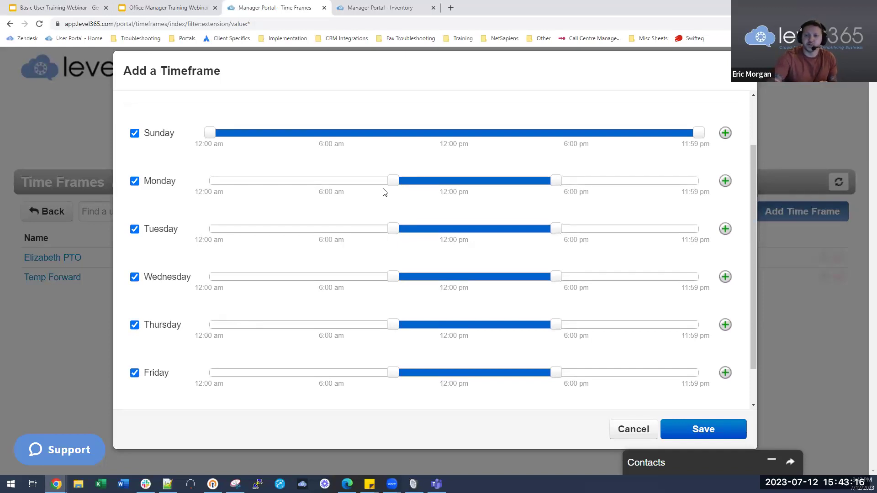
pyautogui.moveTo(392, 182)
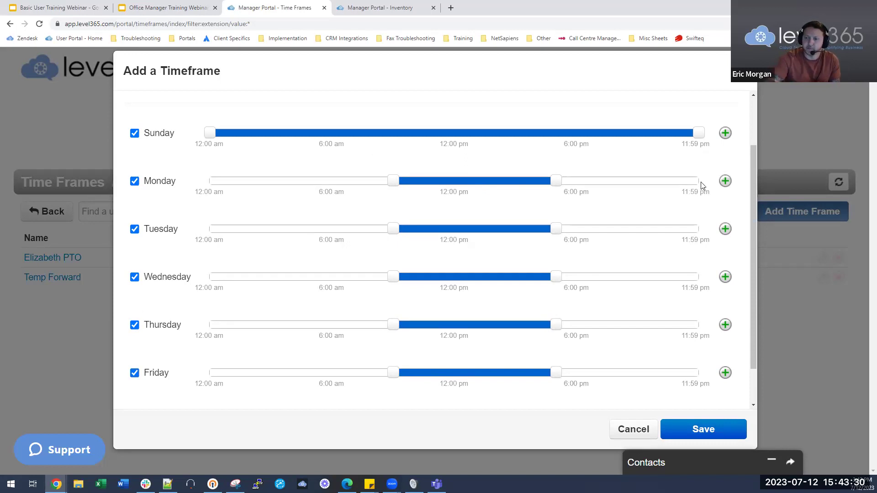
pyautogui.click(726, 181)
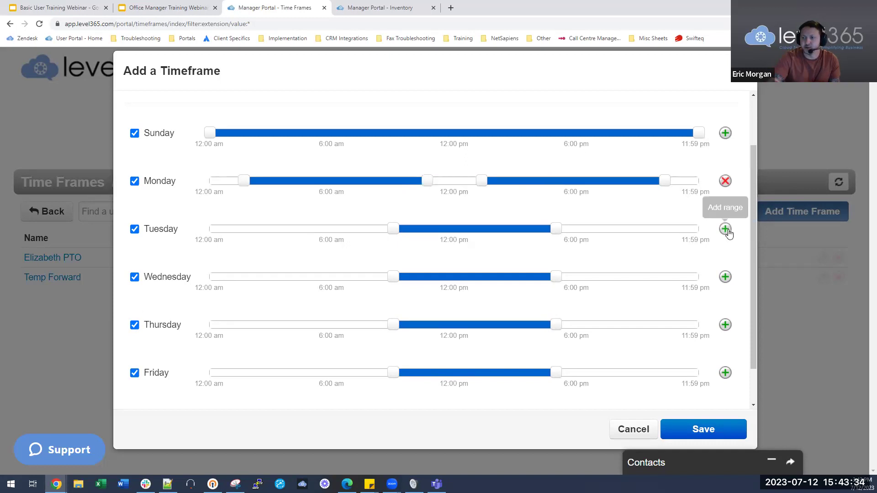
pyautogui.click(725, 229)
pyautogui.click(726, 277)
pyautogui.click(726, 325)
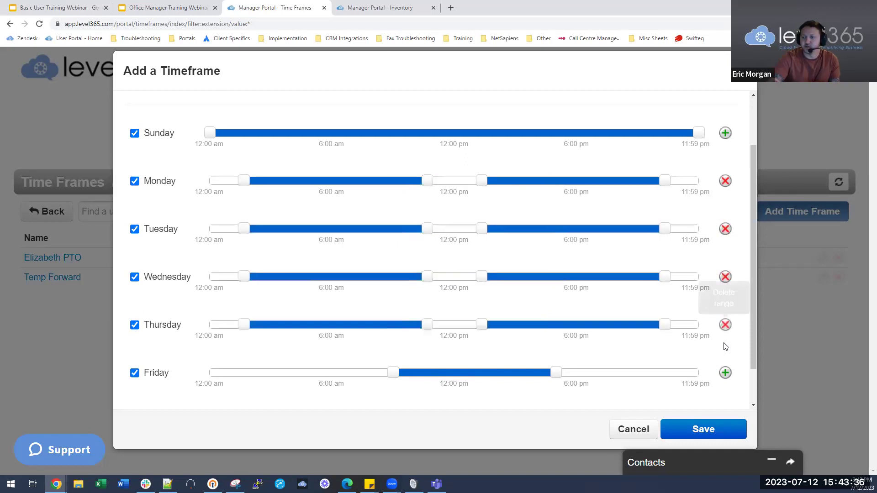
pyautogui.click(725, 373)
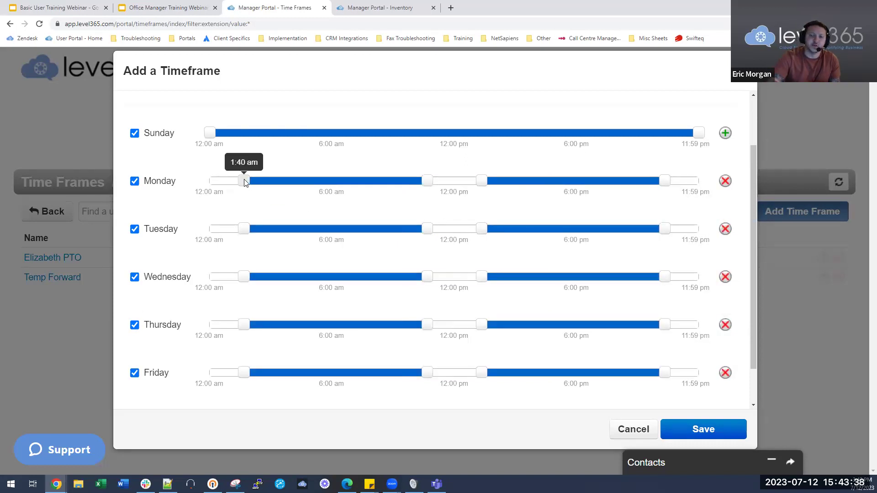
# Start every weekday's morning range at 12:00 am and end Monday's at 8:00 am.
pyautogui.moveTo(243, 180); pyautogui.dragTo(209, 182)
pyautogui.moveTo(236, 232); pyautogui.dragTo(209, 229)
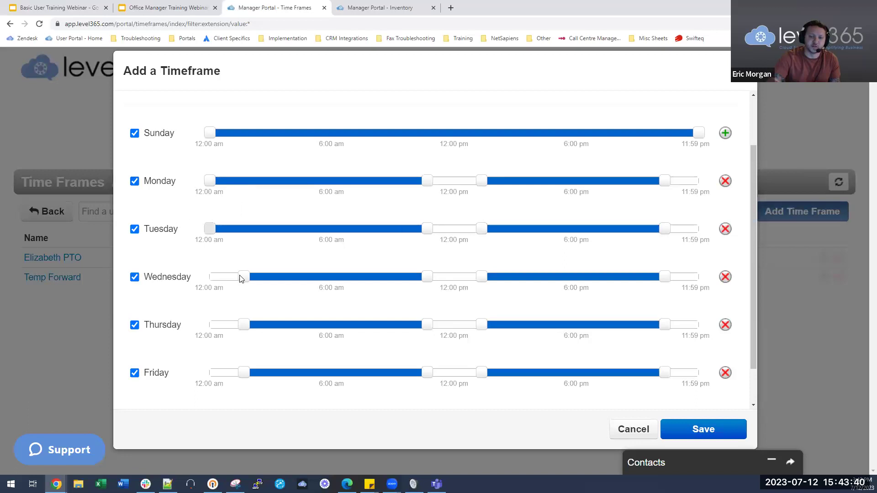
pyautogui.moveTo(241, 277); pyautogui.dragTo(208, 277)
pyautogui.moveTo(242, 327); pyautogui.dragTo(209, 325)
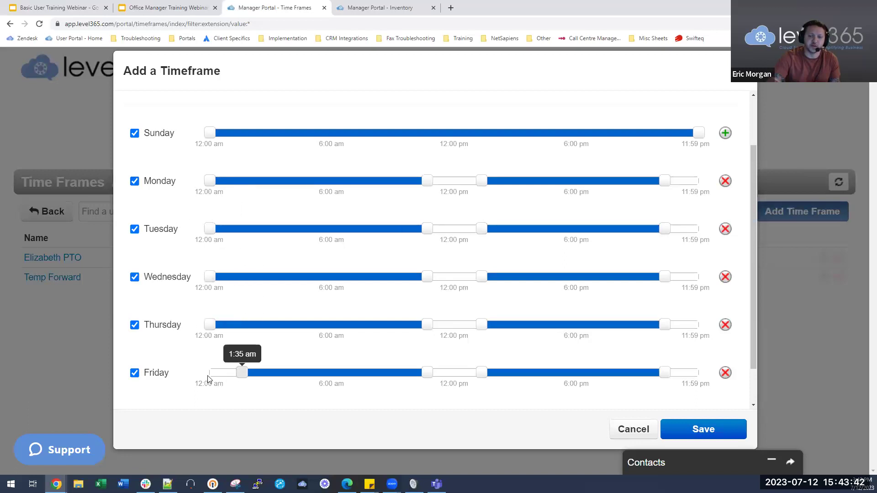
pyautogui.moveTo(244, 374); pyautogui.dragTo(209, 373)
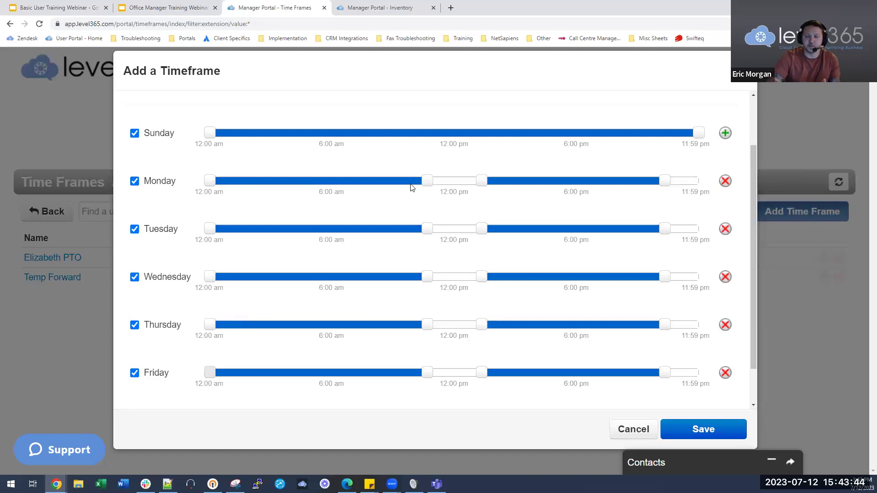
pyautogui.moveTo(425, 180); pyautogui.dragTo(373, 182)
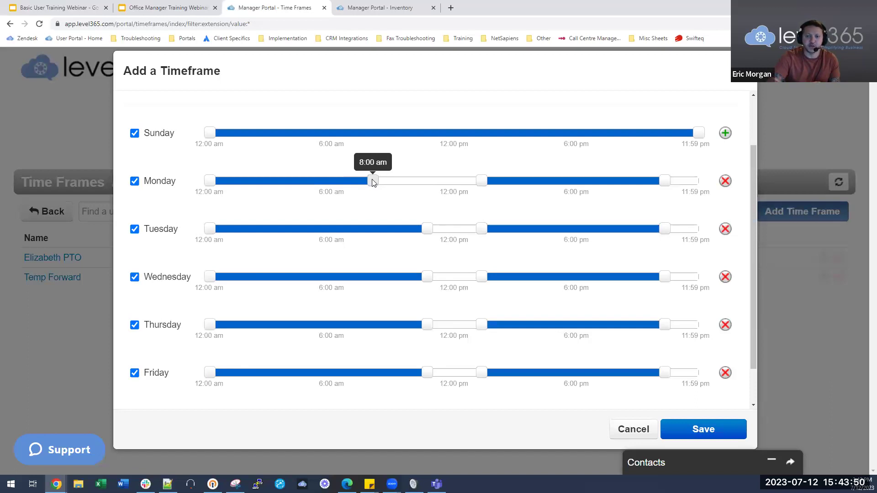
# Start Monday's evening range at 5:00 pm and end all weekday evening ranges at 11:59 pm.
pyautogui.moveTo(211, 182)
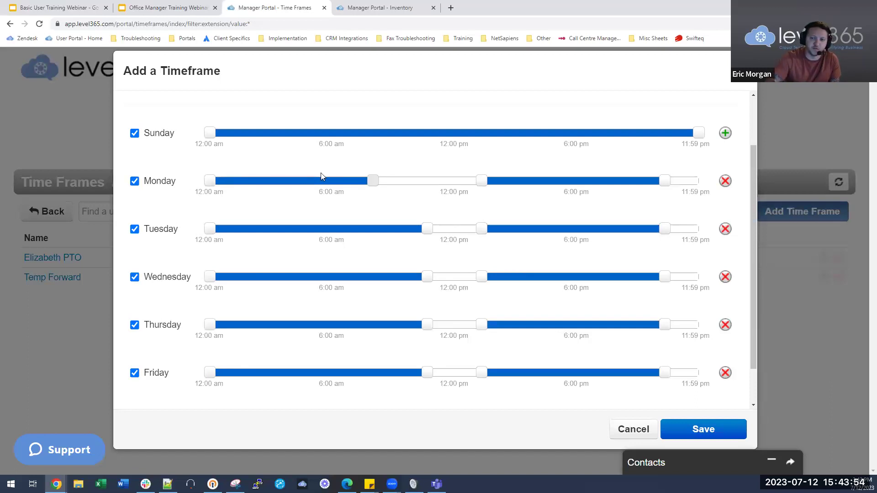
pyautogui.moveTo(373, 183)
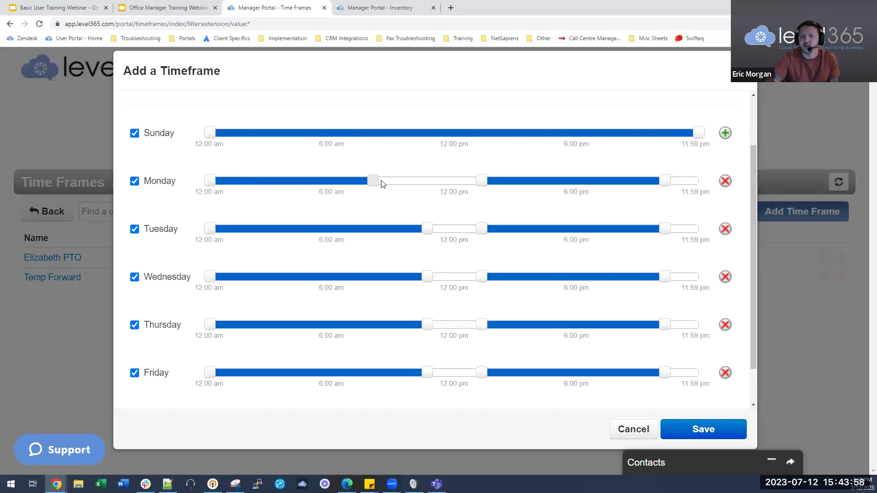
pyautogui.moveTo(490, 184); pyautogui.dragTo(557, 184)
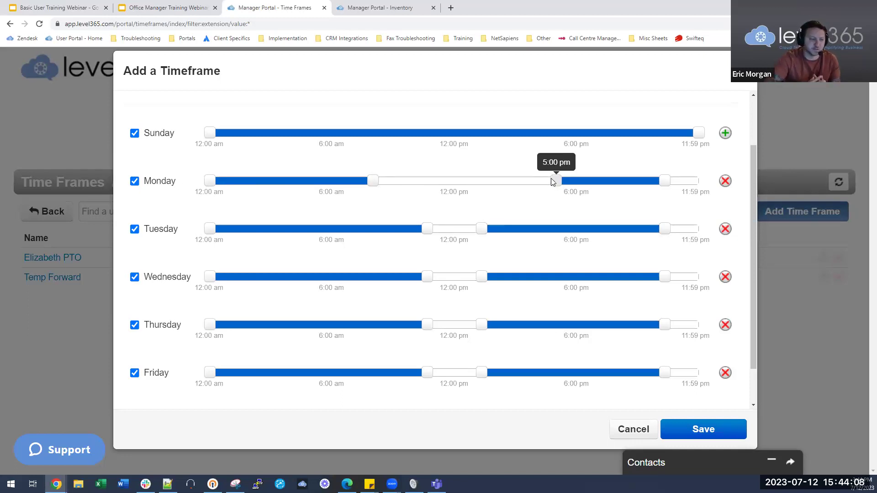
pyautogui.moveTo(664, 181); pyautogui.dragTo(699, 181)
pyautogui.moveTo(664, 229); pyautogui.dragTo(700, 229)
pyautogui.moveTo(665, 277); pyautogui.dragTo(700, 276)
pyautogui.moveTo(665, 324); pyautogui.dragTo(699, 325)
pyautogui.moveTo(665, 373); pyautogui.dragTo(699, 373)
# Start Tuesday–Friday evening ranges at 5:00 pm and end their morning ranges at 8:00 am.
pyautogui.moveTo(485, 230); pyautogui.dragTo(555, 228)
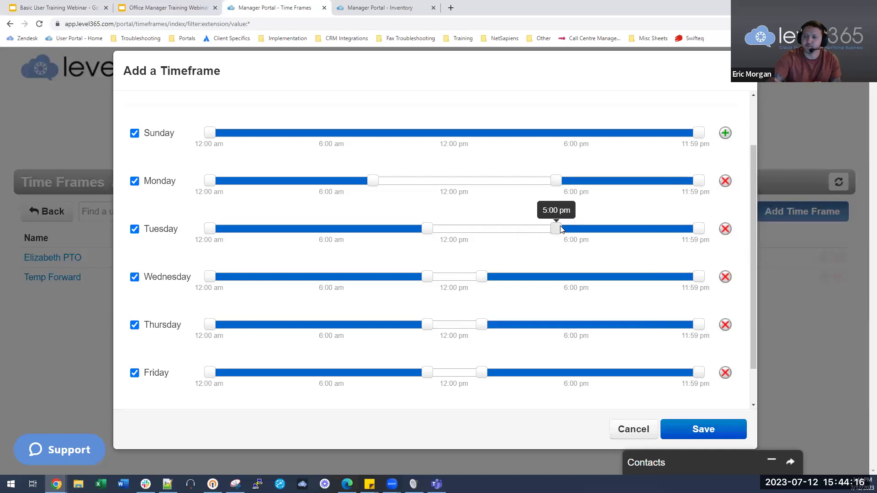
pyautogui.moveTo(482, 277); pyautogui.dragTo(558, 277)
pyautogui.moveTo(482, 325); pyautogui.dragTo(556, 324)
pyautogui.moveTo(482, 373); pyautogui.dragTo(557, 376)
pyautogui.moveTo(397, 230); pyautogui.dragTo(374, 233)
pyautogui.moveTo(426, 277); pyautogui.dragTo(378, 276)
pyautogui.moveTo(427, 325); pyautogui.dragTo(373, 324)
pyautogui.moveTo(427, 373); pyautogui.dragTo(373, 372)
# Save After Hours, then fix Wednesday's morning range to end at 8:00 am and save again.
pyautogui.click(700, 428)
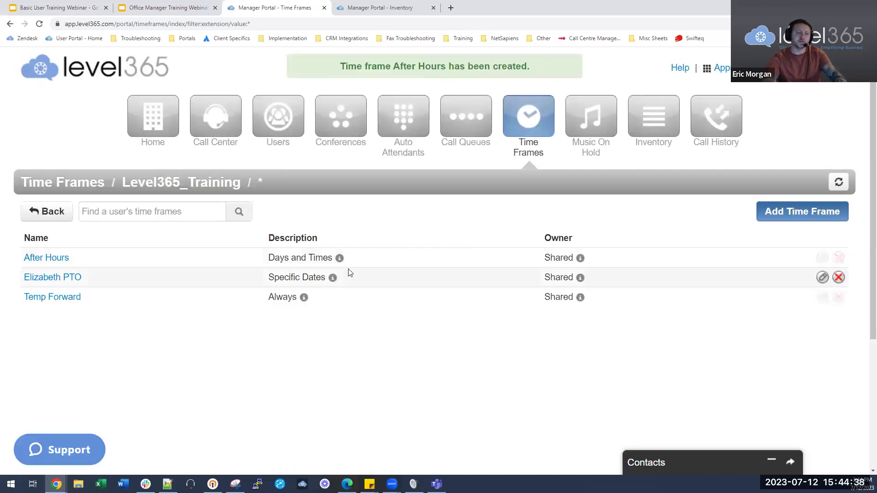
pyautogui.moveTo(337, 259)
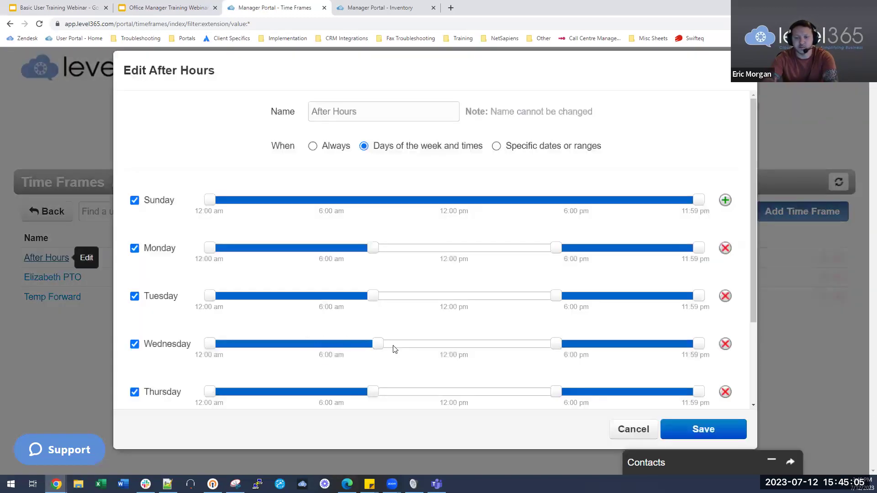
pyautogui.moveTo(378, 346); pyautogui.dragTo(375, 348)
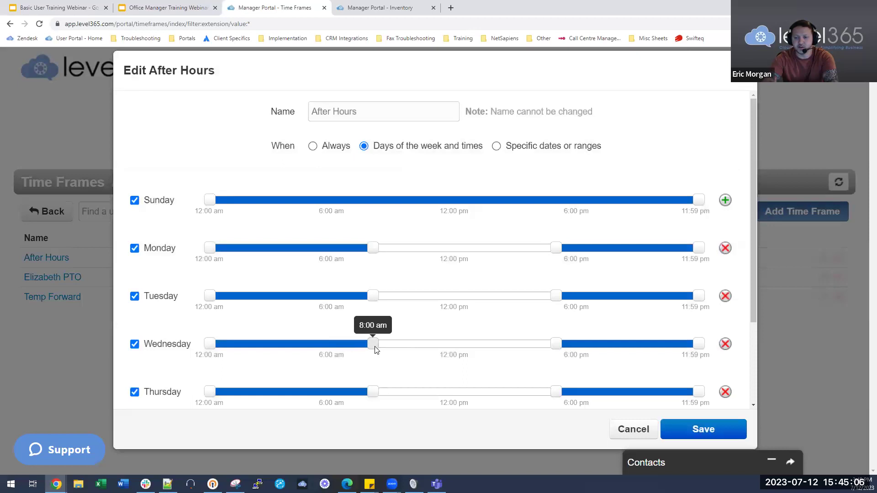
pyautogui.click(698, 431)
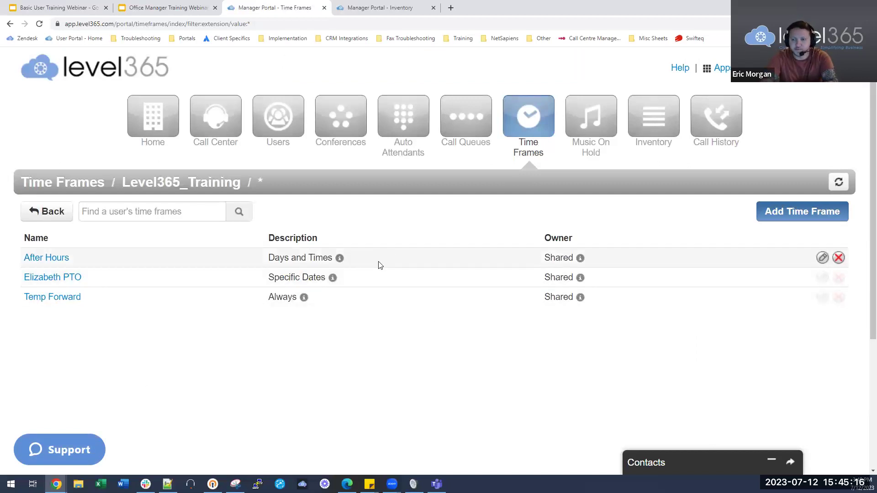
pyautogui.tripleClick(82, 261)
pyautogui.click(80, 262)
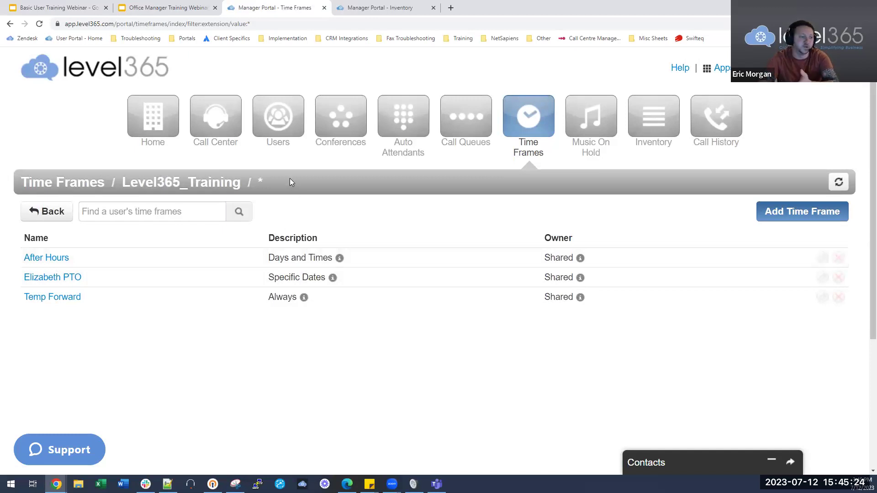
# Find the Day AA user by searching the Users list and open it.
pyautogui.click(277, 122)
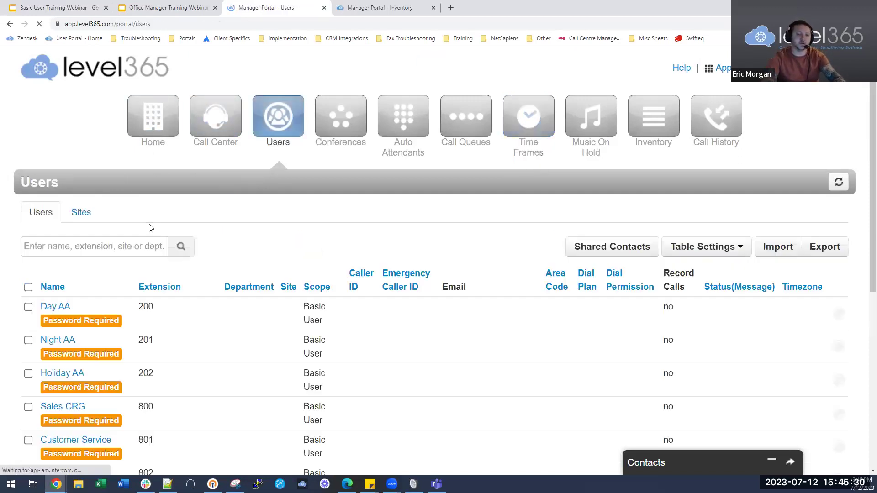
pyautogui.click(122, 249)
pyautogui.write('Day')
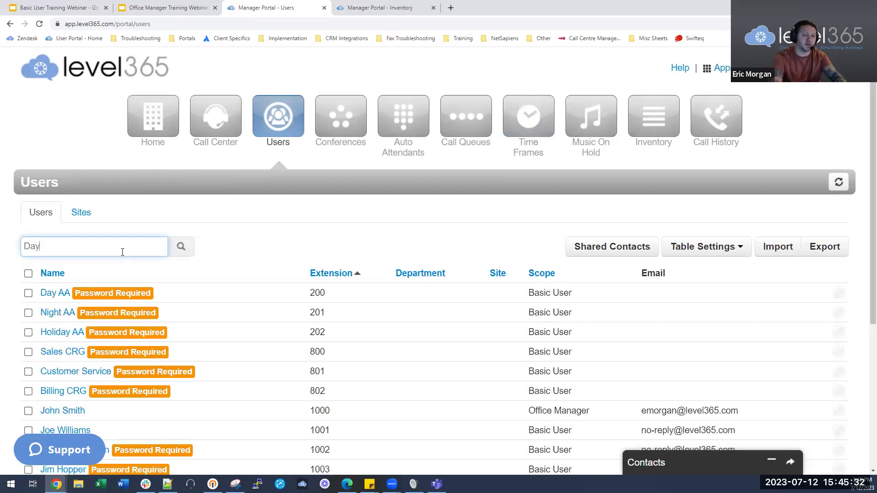
pyautogui.write(' AA')
pyautogui.click(95, 267)
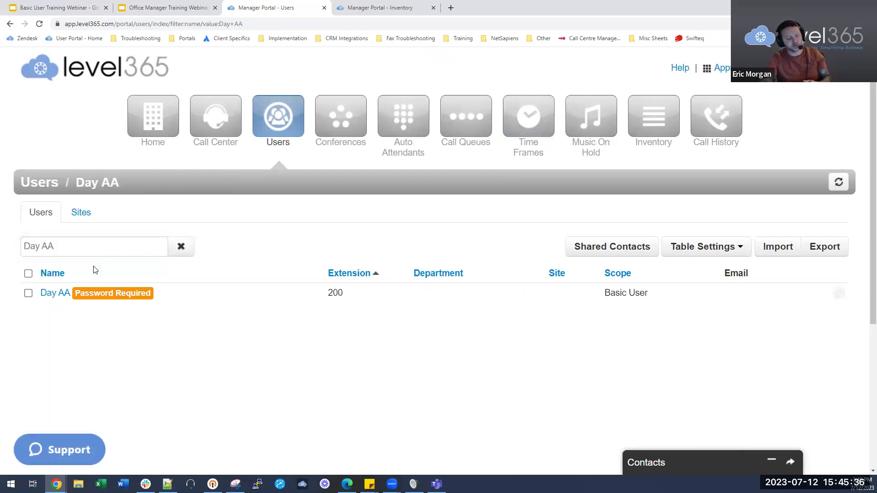
pyautogui.click(57, 293)
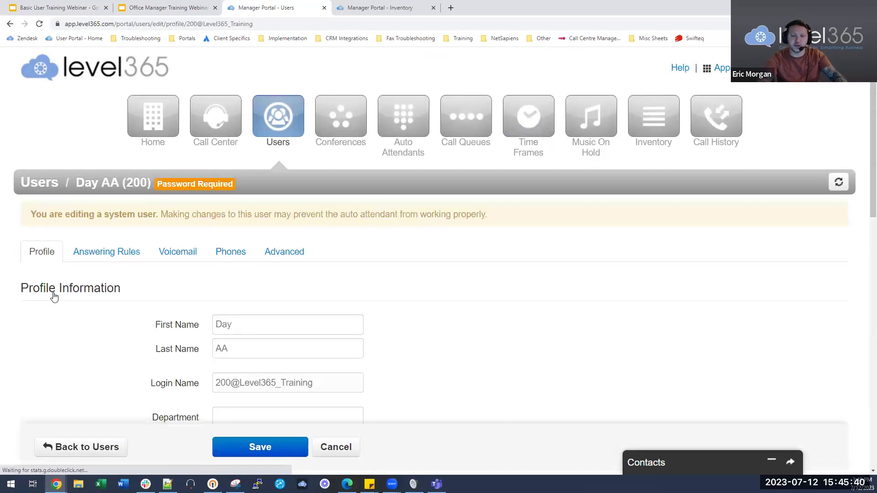
# Delete the Holiday rule from Day AA's answering rules.
pyautogui.click(98, 258)
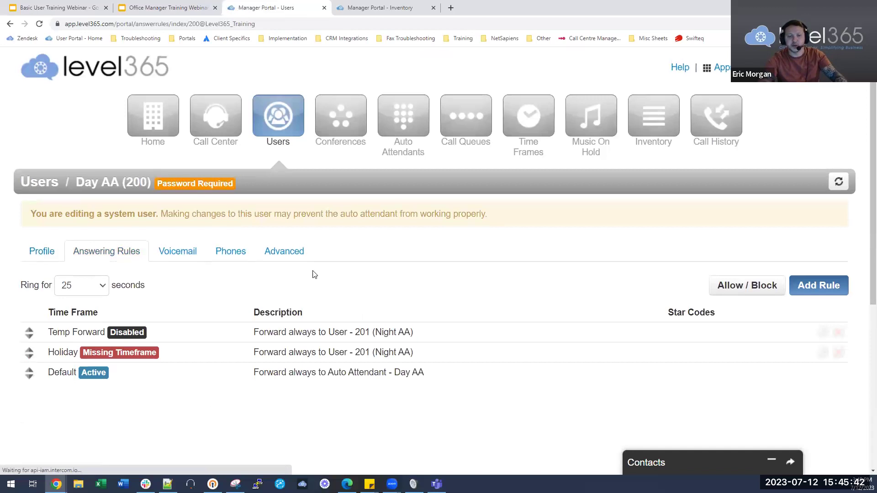
pyautogui.scroll(-2, 313, 275)
pyautogui.click(839, 262)
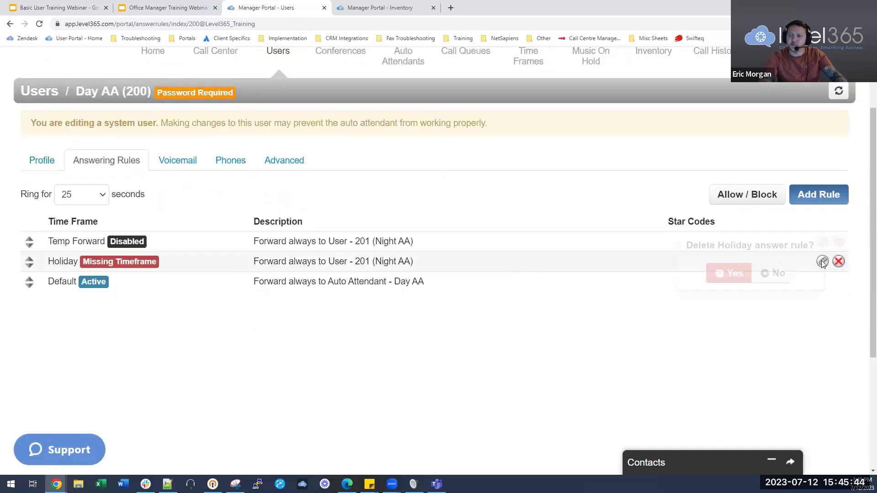
pyautogui.click(718, 275)
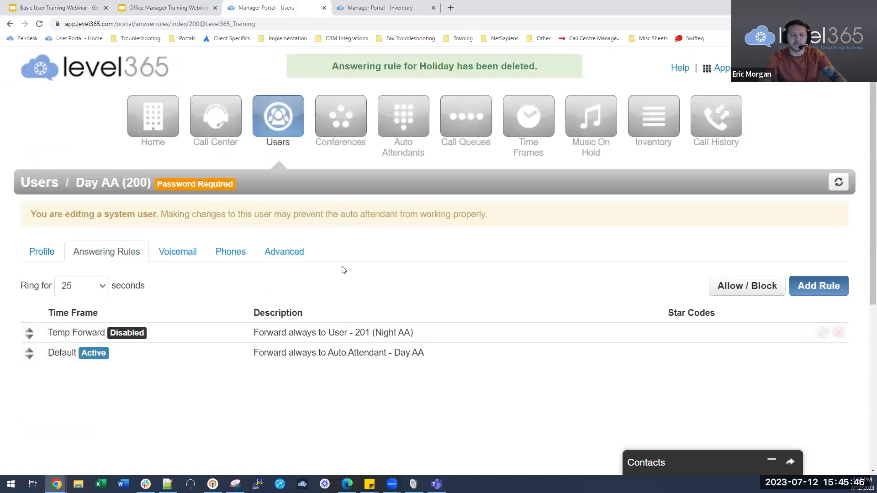
pyautogui.scroll(-1, 344, 270)
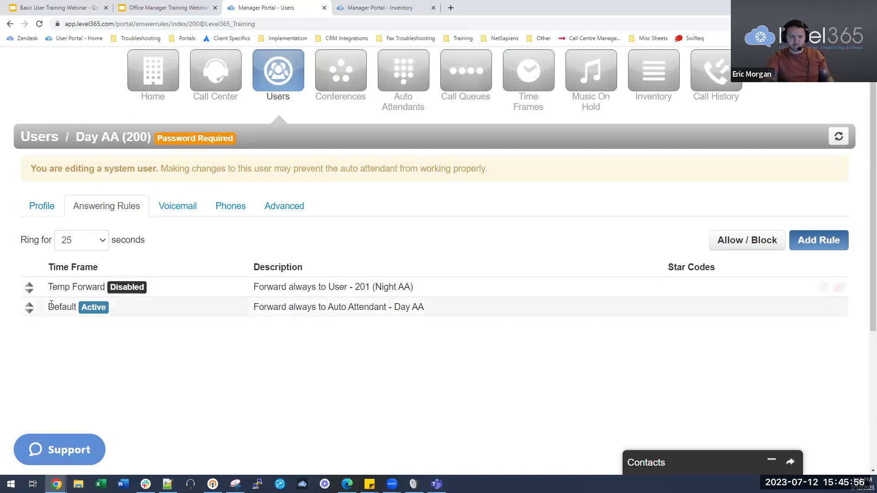
# Add a Day AA answering rule for the After Hours time frame, always forwarding to Auto Attendant Night AA (201).
pyautogui.click(814, 245)
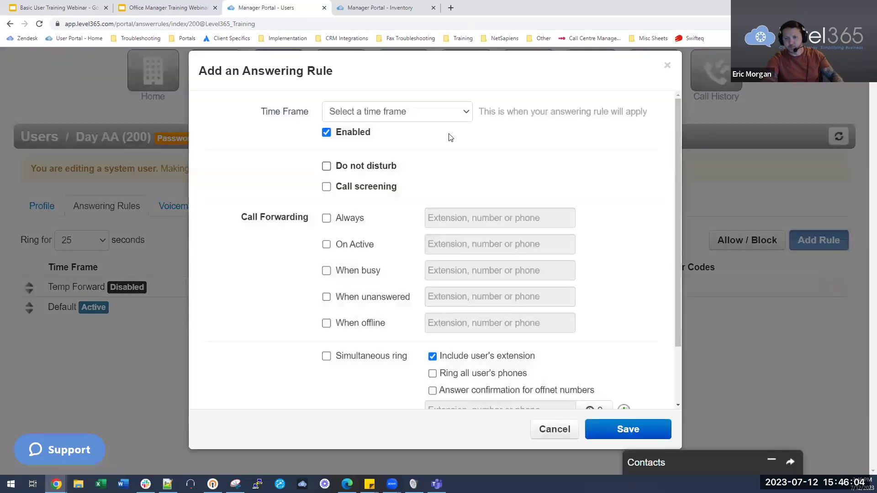
pyautogui.click(406, 117)
pyautogui.click(376, 137)
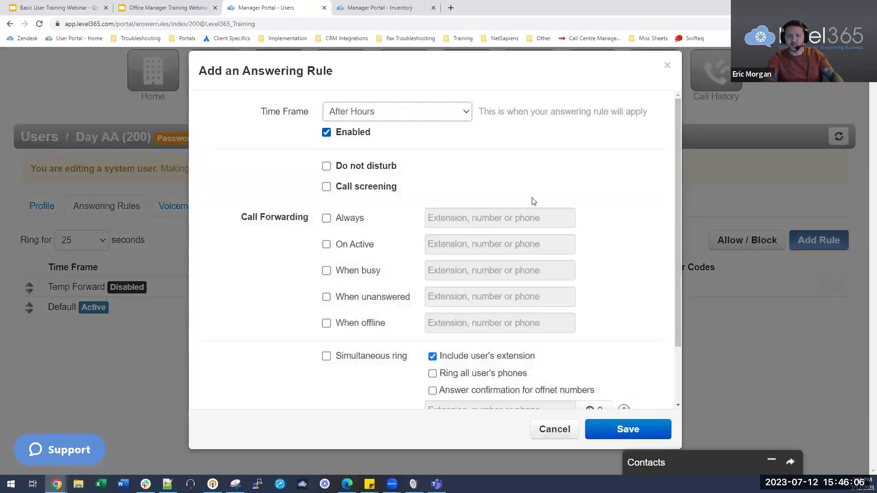
pyautogui.click(335, 222)
pyautogui.click(462, 219)
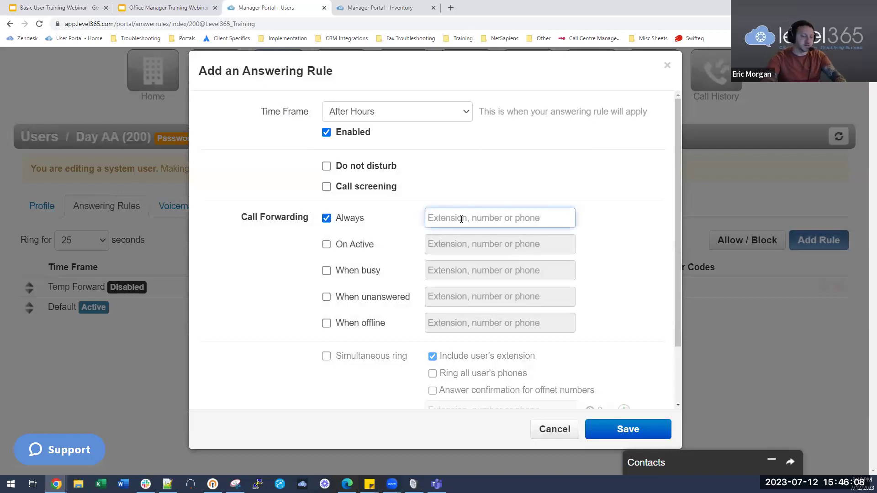
pyautogui.write('night')
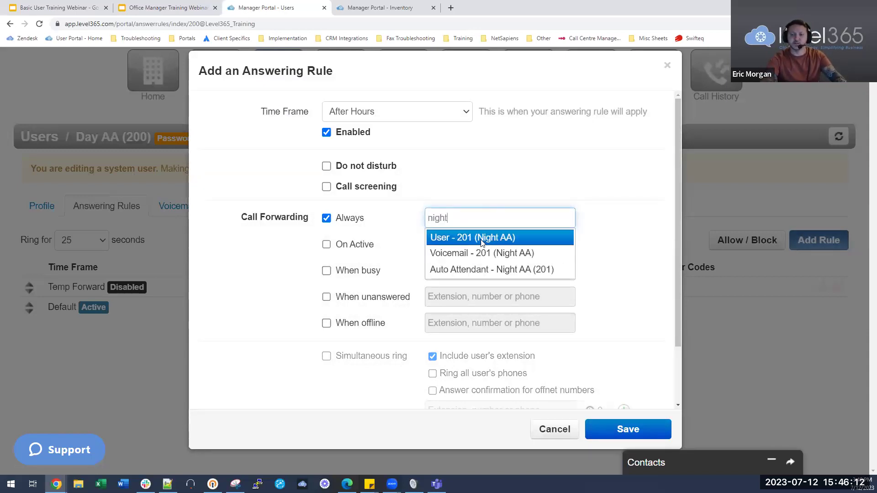
pyautogui.click(480, 270)
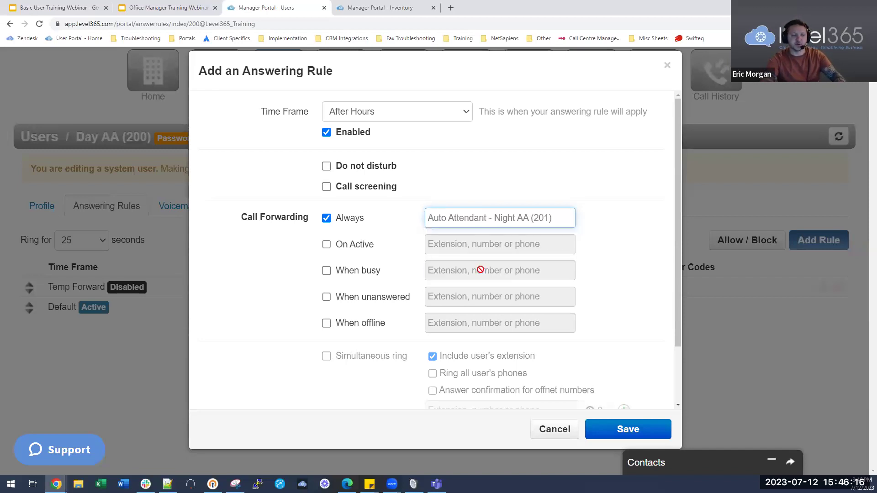
pyautogui.click(623, 430)
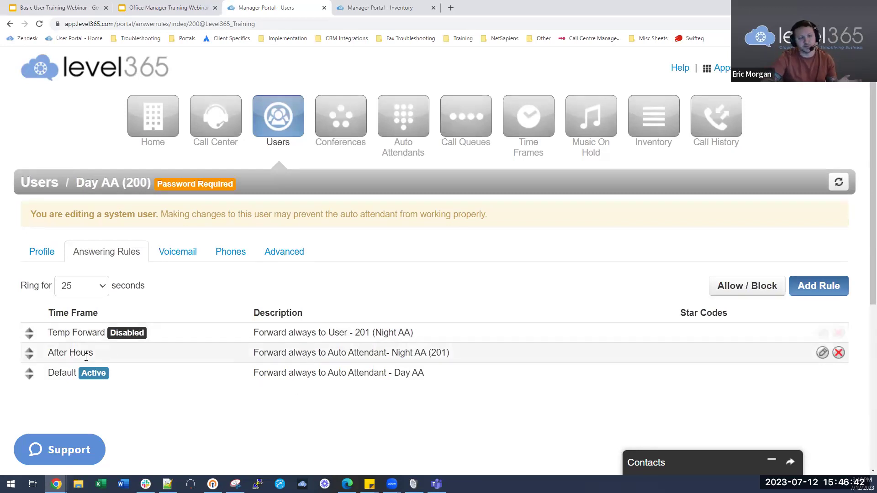
# Move Wednesday's After Hours evening start to about 3:00 pm and save the time frame.
pyautogui.click(517, 136)
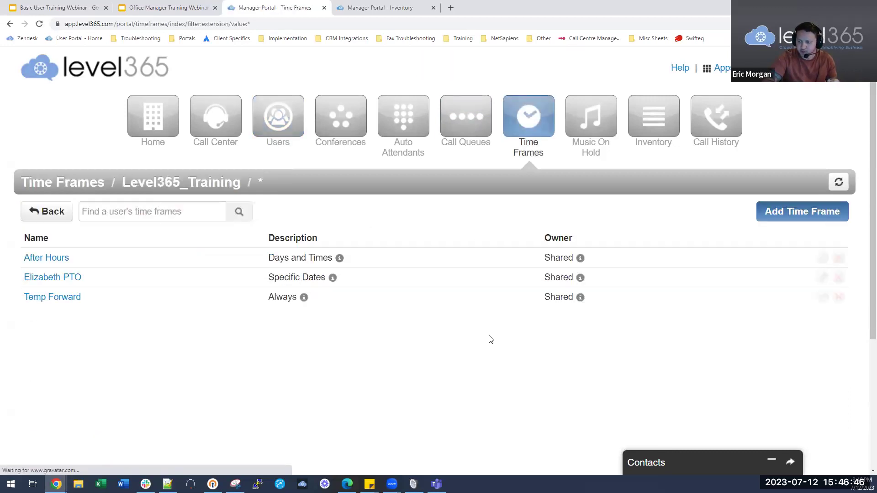
pyautogui.click(46, 258)
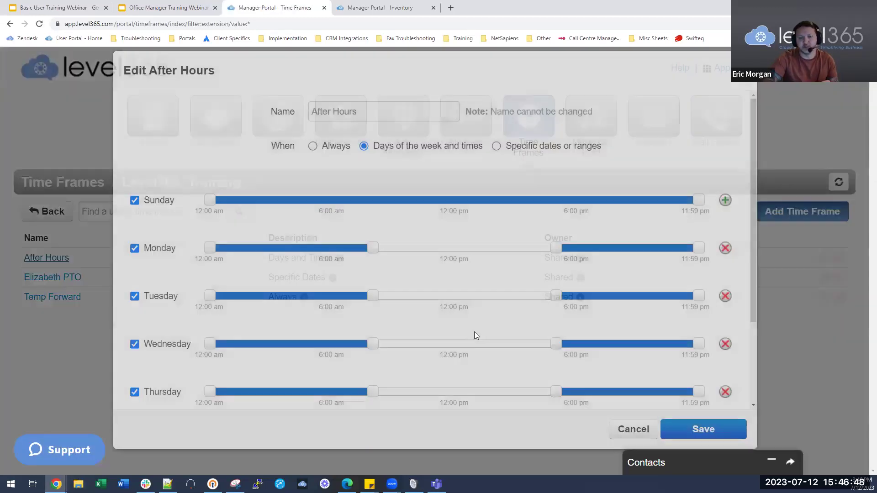
pyautogui.moveTo(556, 344); pyautogui.dragTo(519, 348)
pyautogui.click(674, 429)
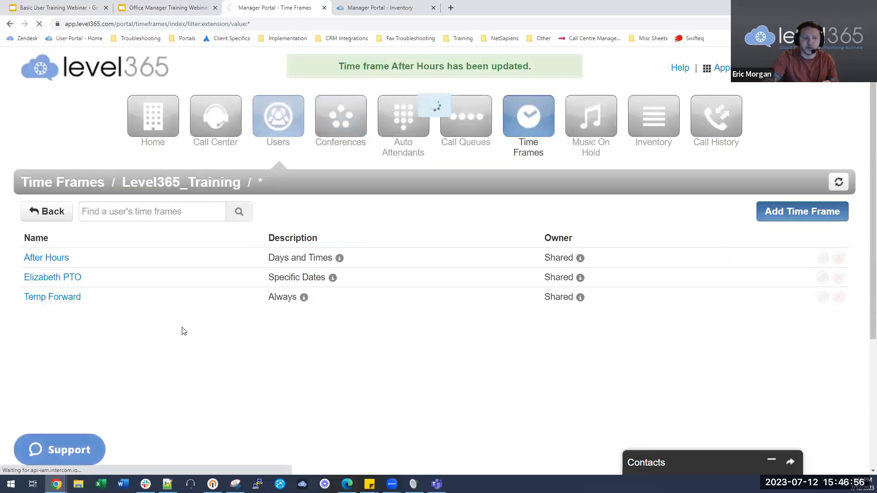
# Recheck Day AA's answering rules to confirm After Hours is now active.
pyautogui.click(55, 293)
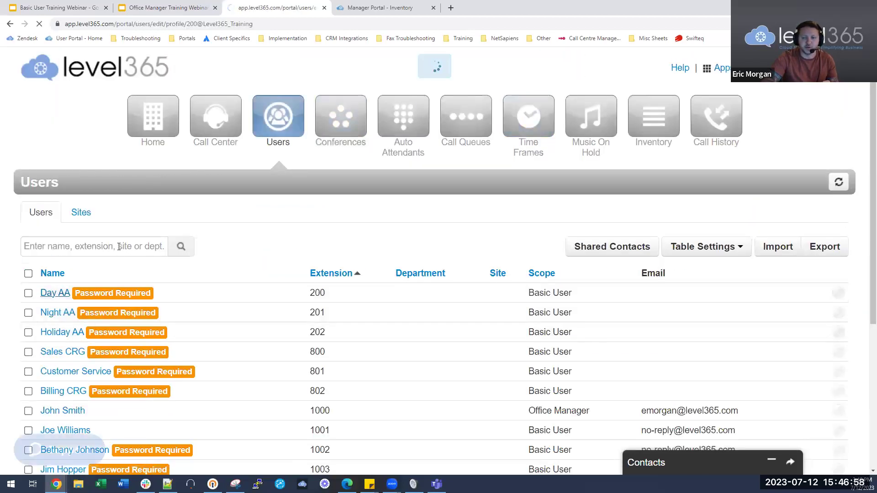
pyautogui.click(98, 252)
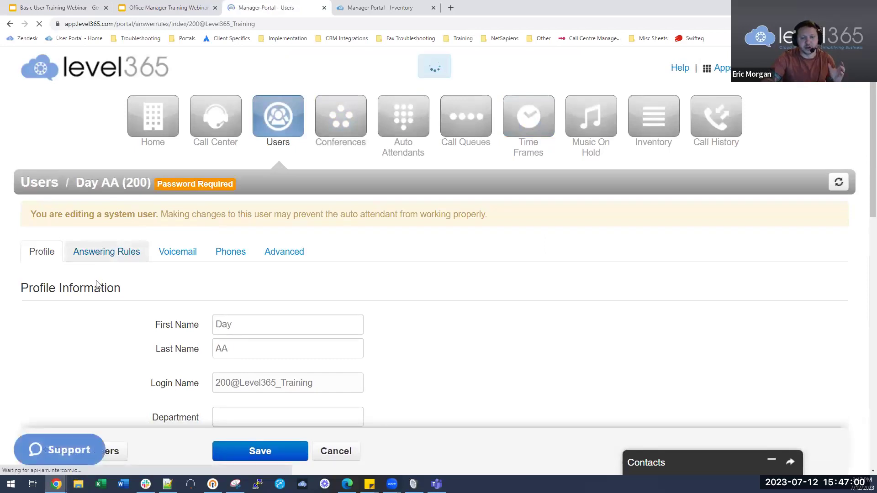
pyautogui.scroll(-1, 121, 332)
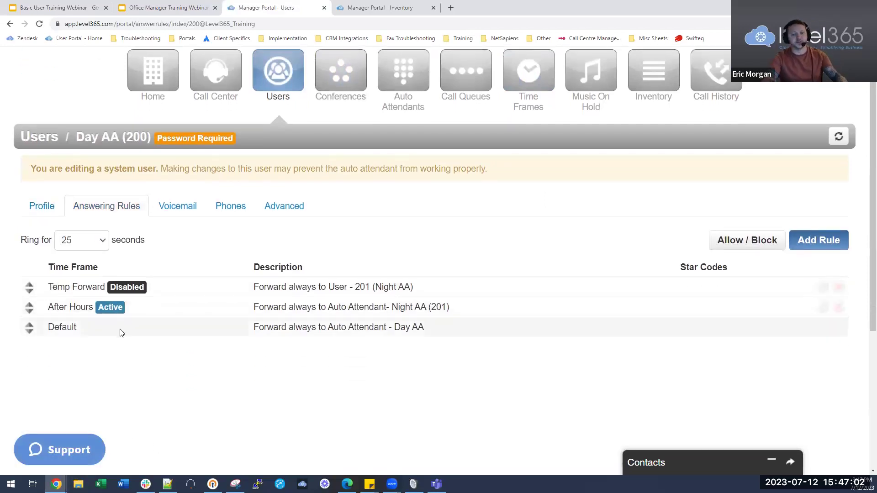
pyautogui.click(114, 309)
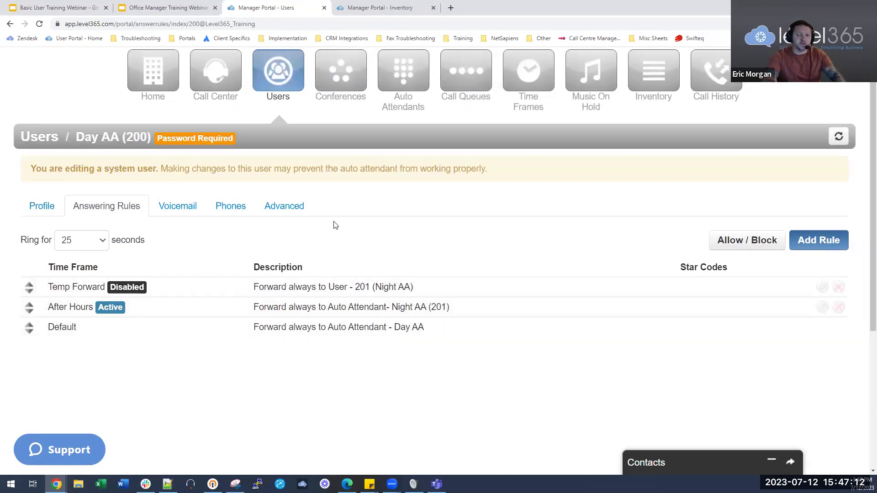
# In a new tab, draft a Level365_Training time frame named 'Holiday' using specific dates or ranges.
pyautogui.click(529, 73)
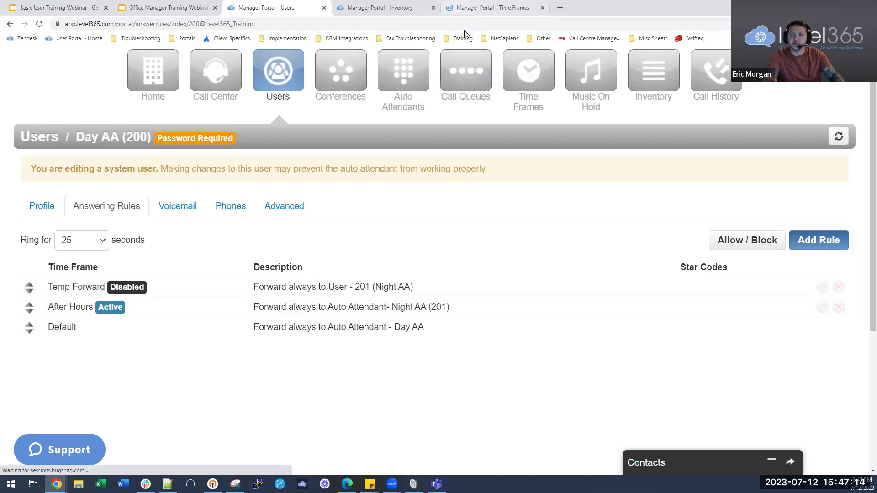
pyautogui.click(80, 270)
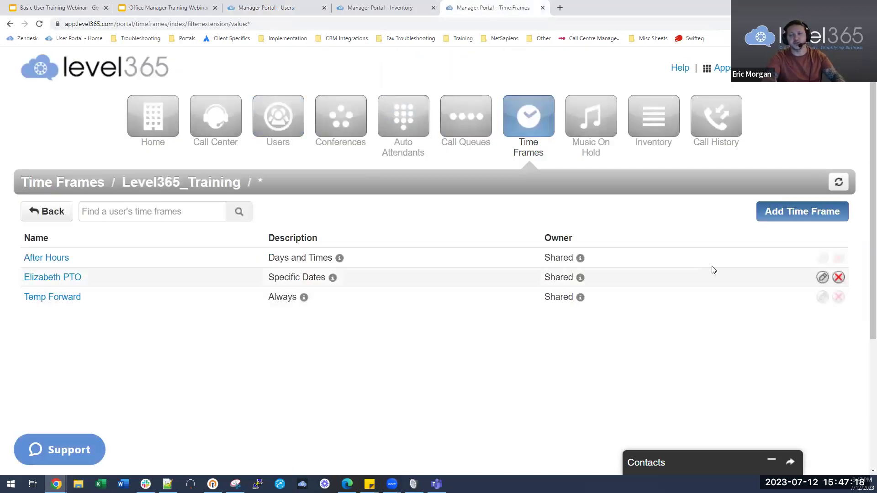
pyautogui.click(782, 210)
pyautogui.click(411, 226)
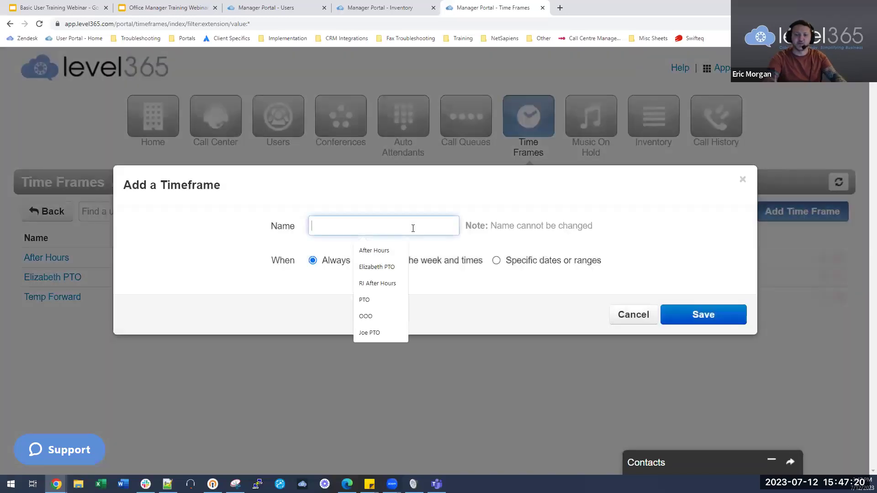
pyautogui.write('Holiday')
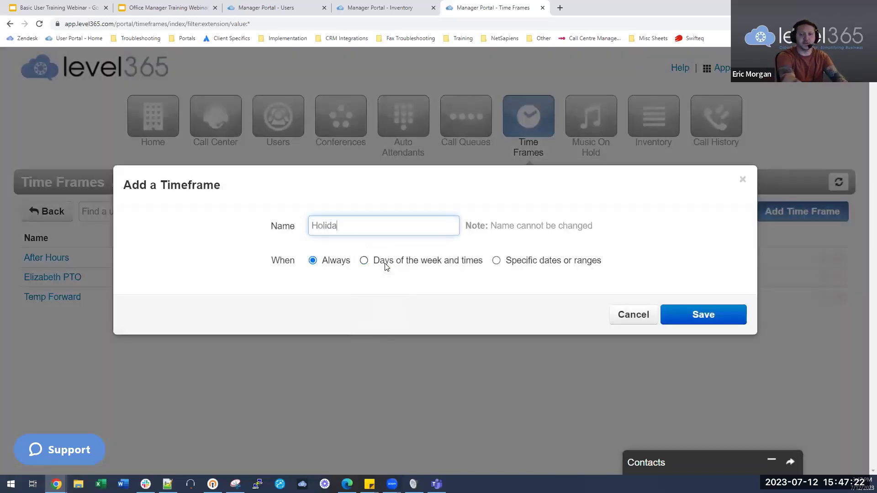
pyautogui.click(496, 261)
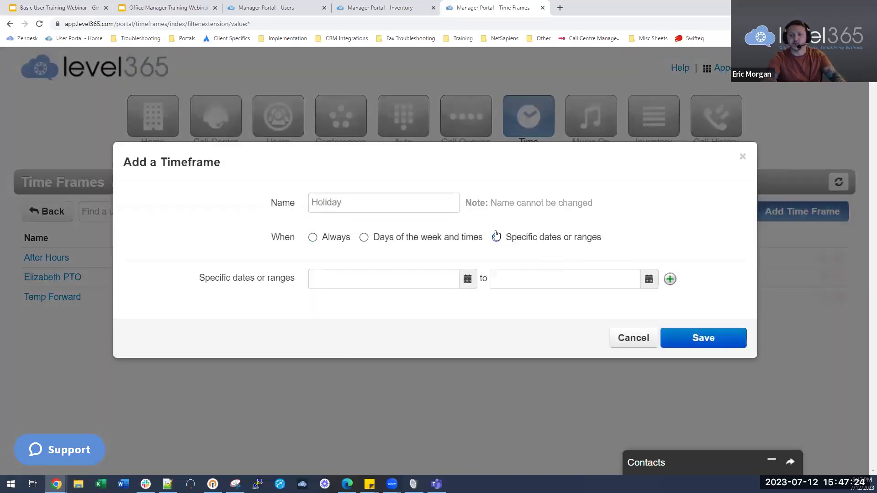
pyautogui.click(460, 289)
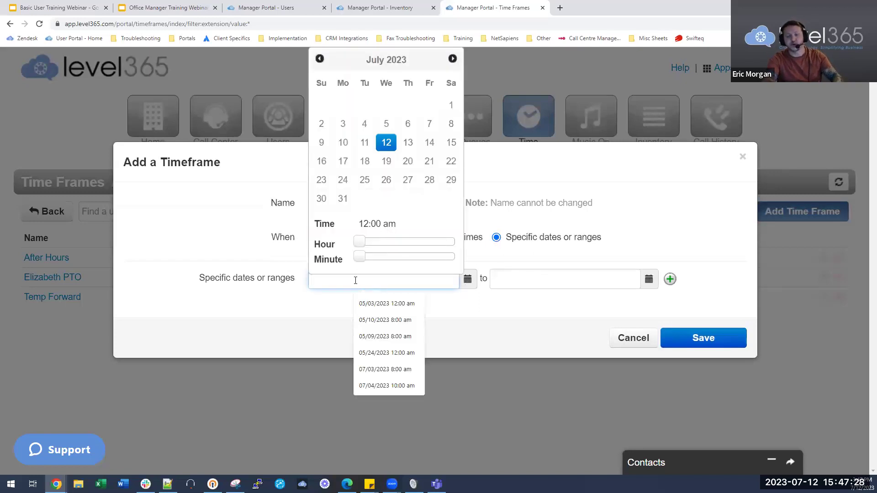
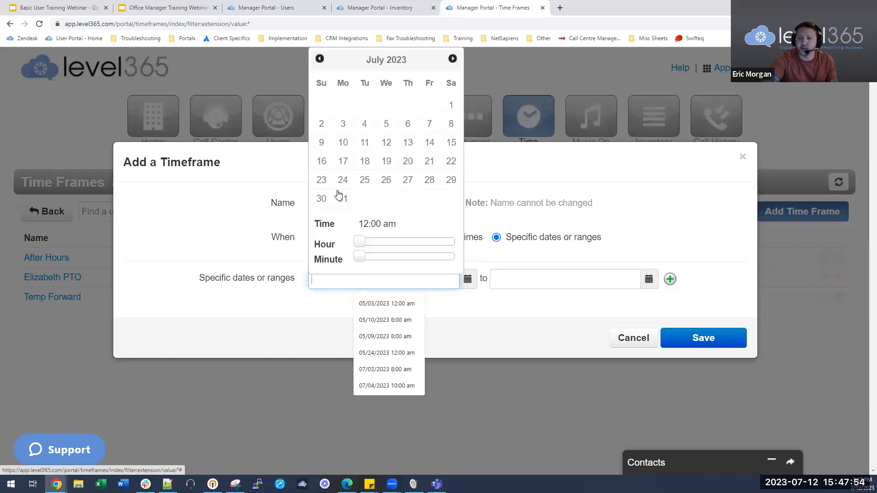
# Save a shared Holiday time frame running 07/26/2023 12:00 am to 07/26/2023 11:59 pm.
pyautogui.click(386, 187)
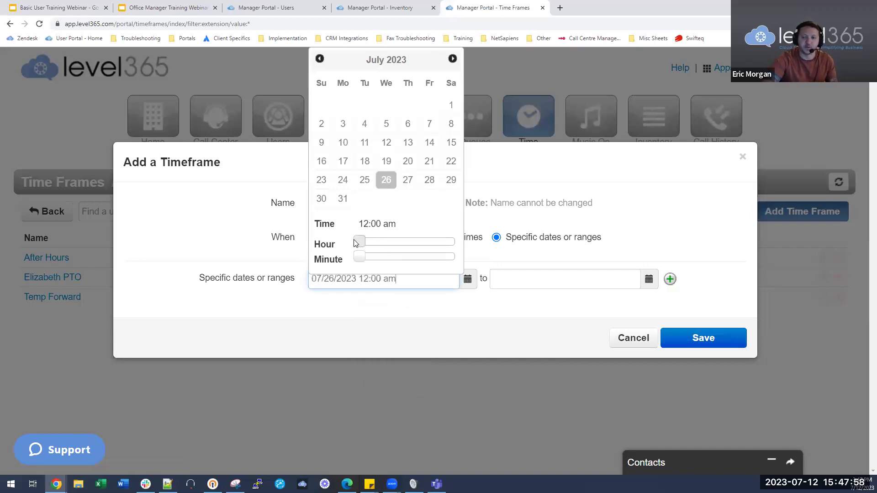
pyautogui.click(471, 309)
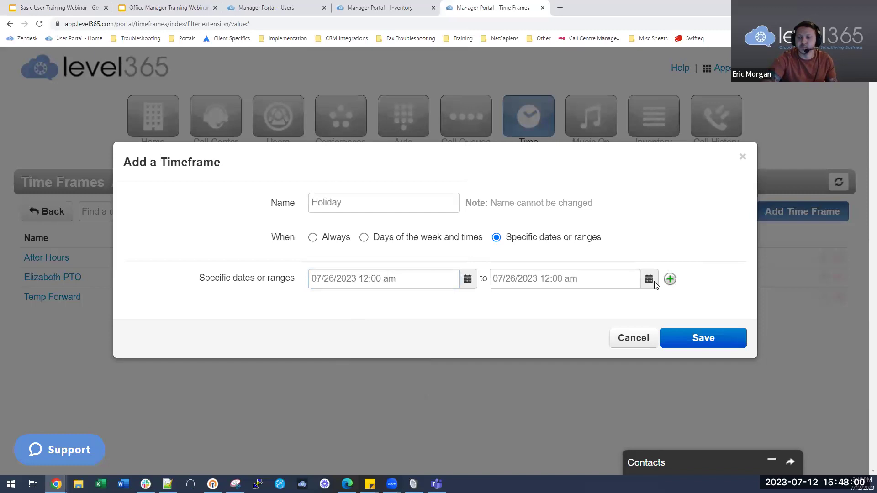
pyautogui.click(649, 280)
pyautogui.moveTo(542, 242); pyautogui.dragTo(650, 245)
pyautogui.moveTo(543, 259); pyautogui.dragTo(638, 256)
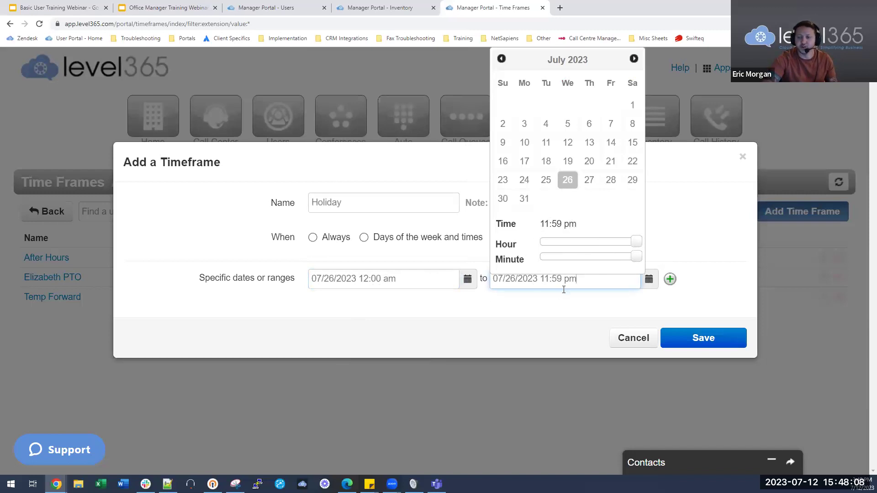
pyautogui.click(560, 305)
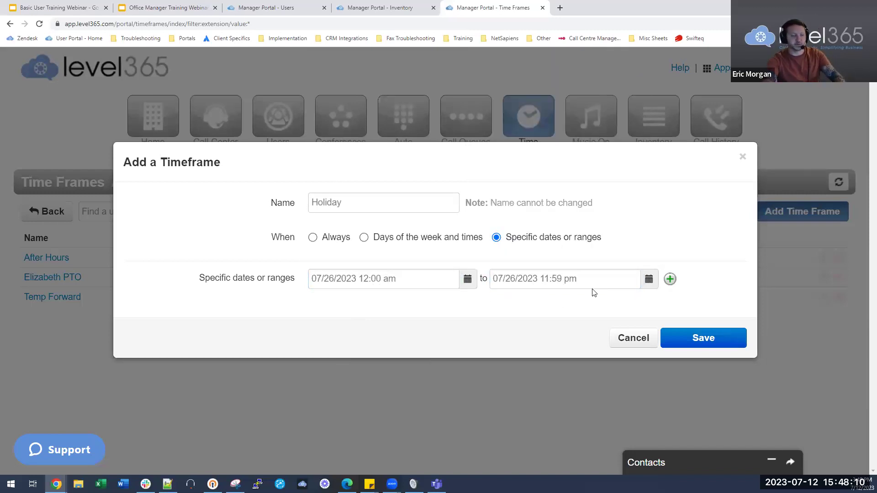
pyautogui.click(689, 338)
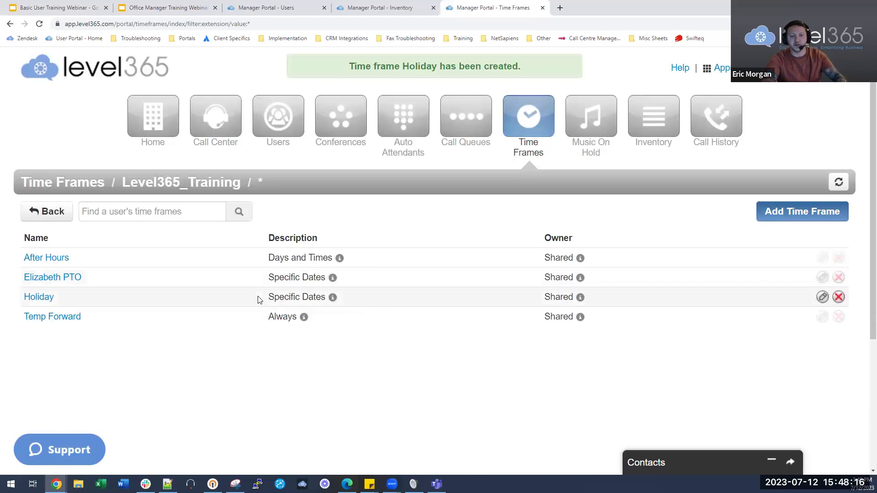
# Add a 10/31/2023 12:00 am to 11:59 pm date range to Holiday and save.
pyautogui.click(44, 301)
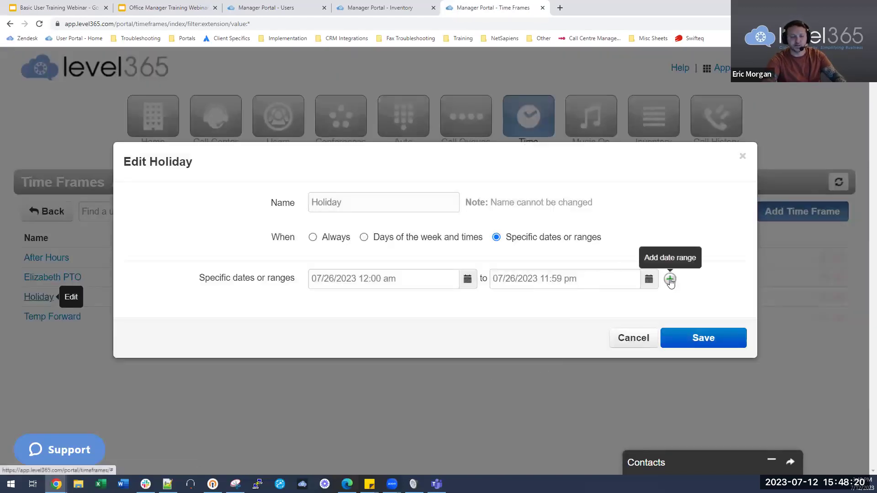
pyautogui.click(670, 280)
pyautogui.click(466, 295)
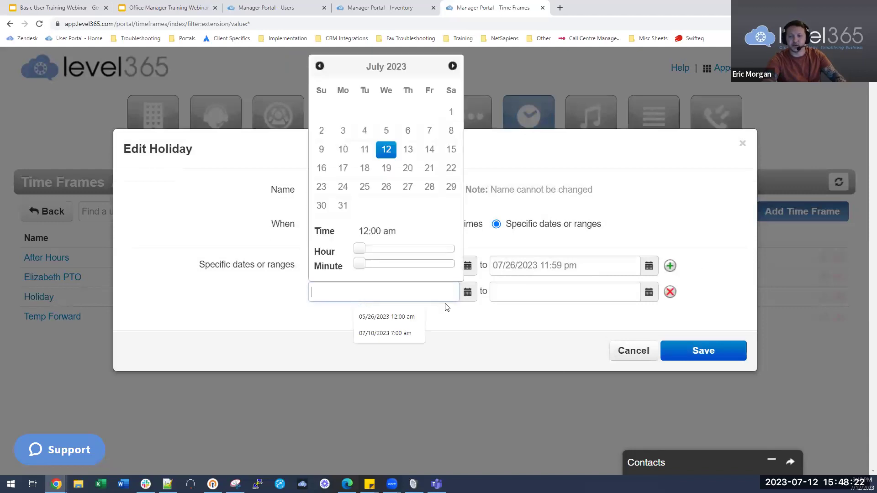
pyautogui.click(451, 67)
pyautogui.click(452, 67)
pyautogui.click(451, 67)
pyautogui.click(451, 67)
pyautogui.click(320, 66)
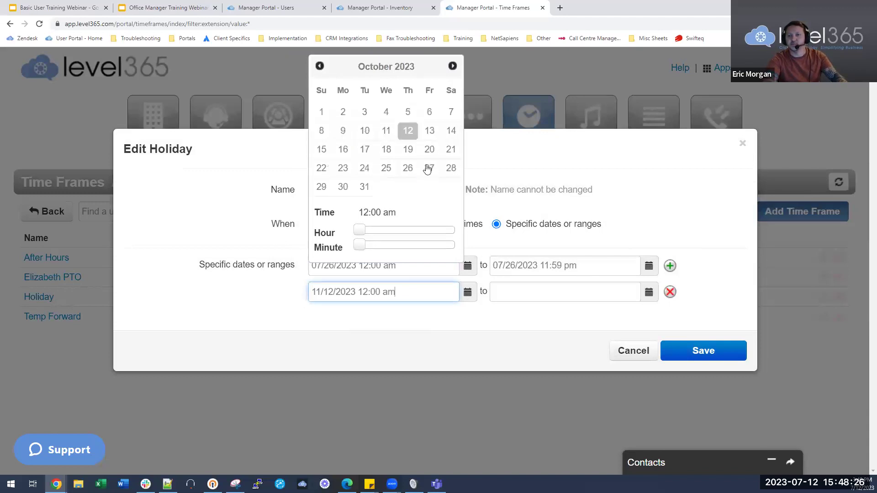
pyautogui.click(364, 187)
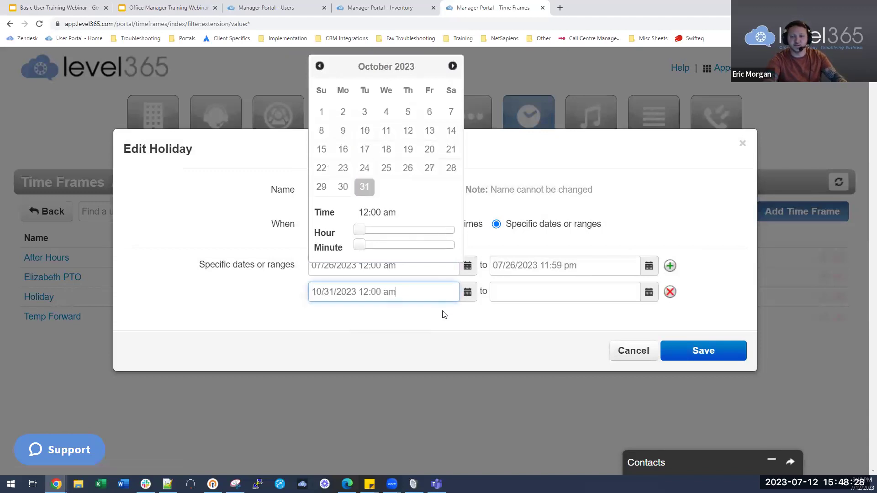
pyautogui.click(451, 322)
pyautogui.click(649, 293)
pyautogui.moveTo(541, 249); pyautogui.dragTo(639, 264)
pyautogui.click(687, 351)
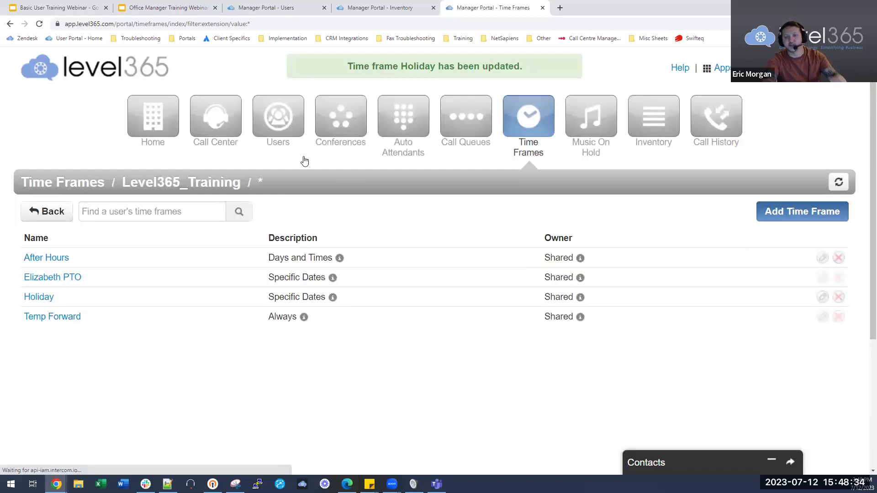
# Start a new answering rule on Day AA for the Holiday time frame.
pyautogui.click(263, 8)
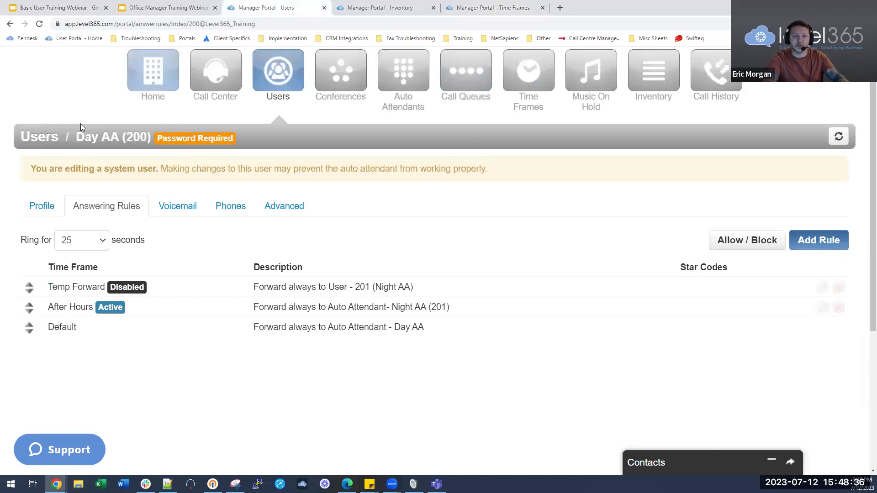
pyautogui.click(81, 191)
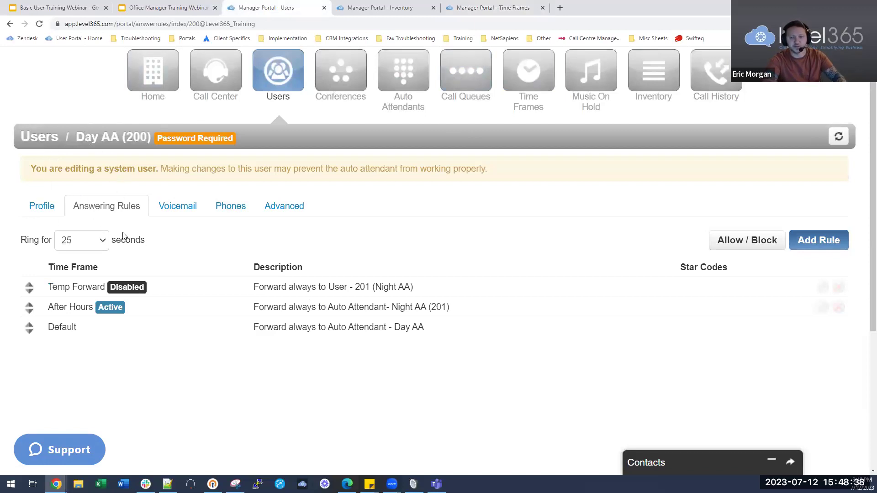
pyautogui.click(812, 243)
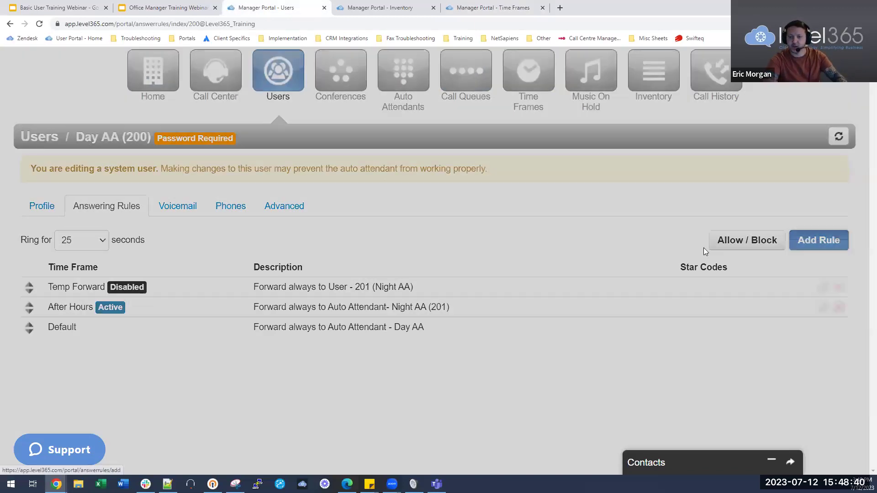
pyautogui.click(415, 114)
pyautogui.click(393, 164)
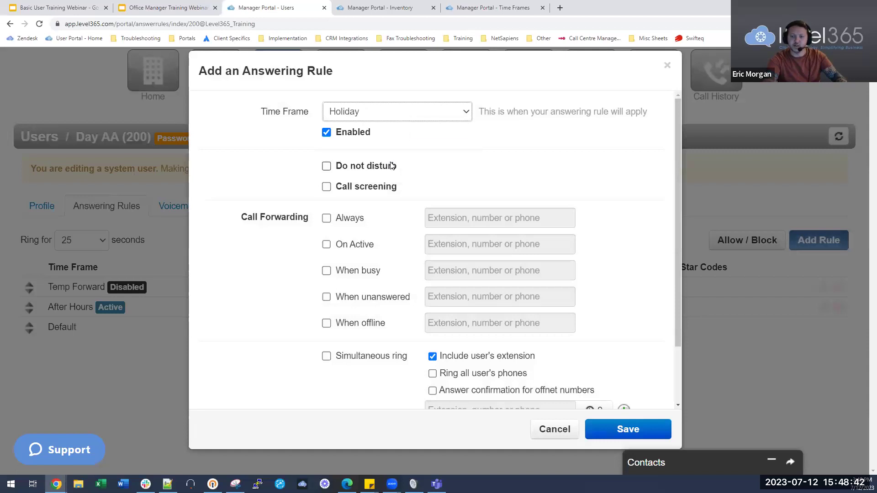
# Make it always forward to Night AA (201), save, and drag it to the top.
pyautogui.click(350, 220)
pyautogui.write('night')
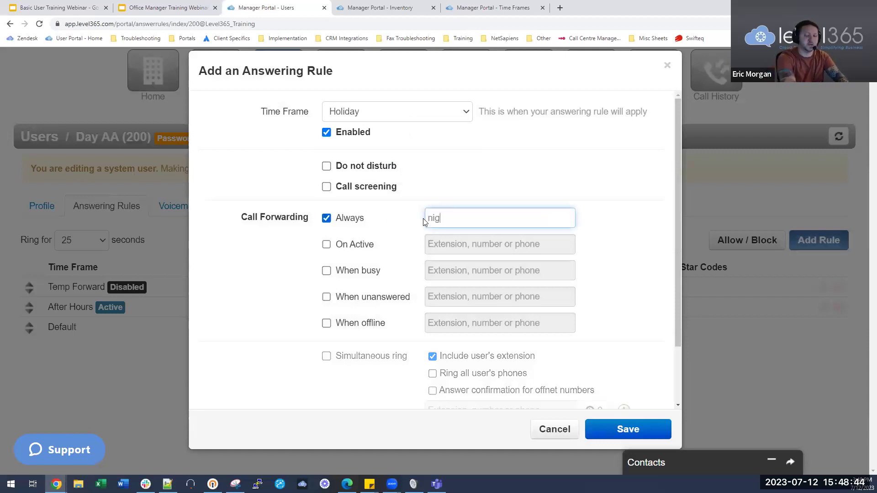
pyautogui.click(446, 269)
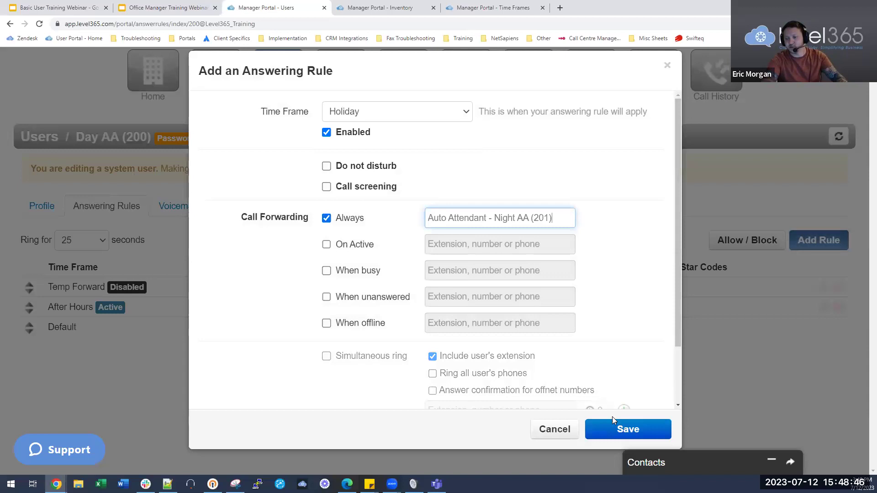
pyautogui.click(612, 423)
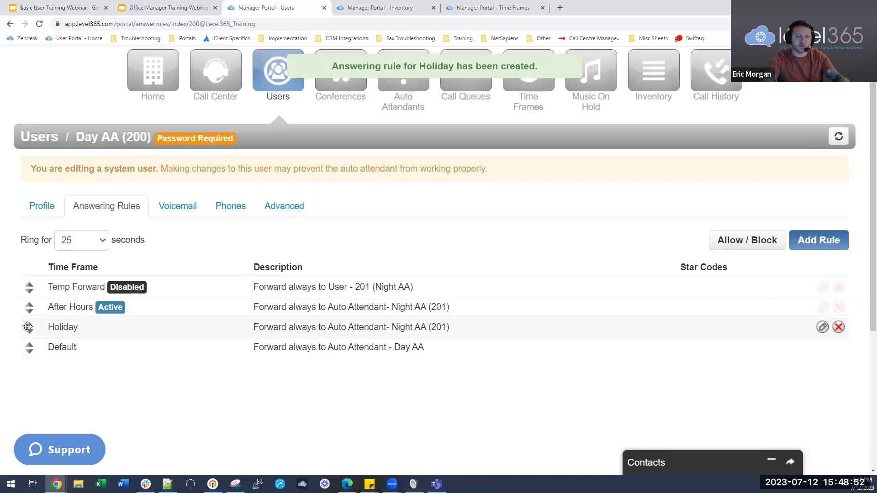
pyautogui.moveTo(28, 327); pyautogui.dragTo(29, 284)
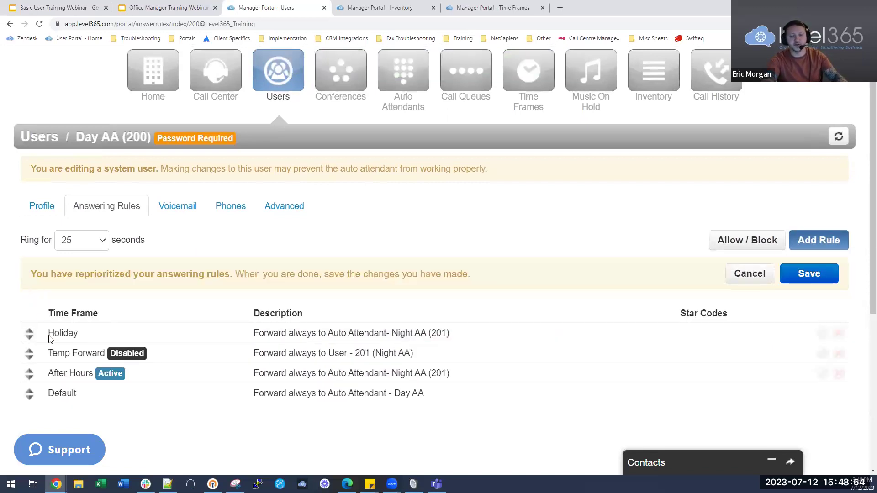
# Save the Holiday-first rule order, then go to the phone number Inventory.
pyautogui.click(809, 273)
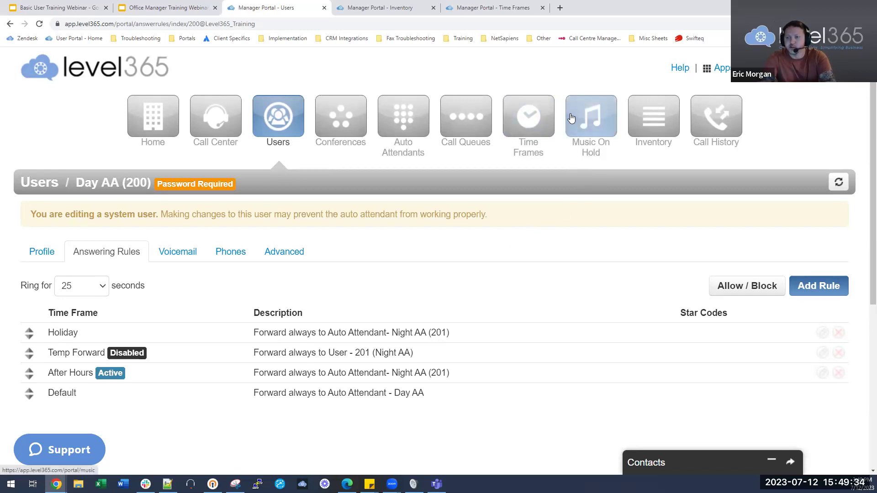
pyautogui.click(656, 119)
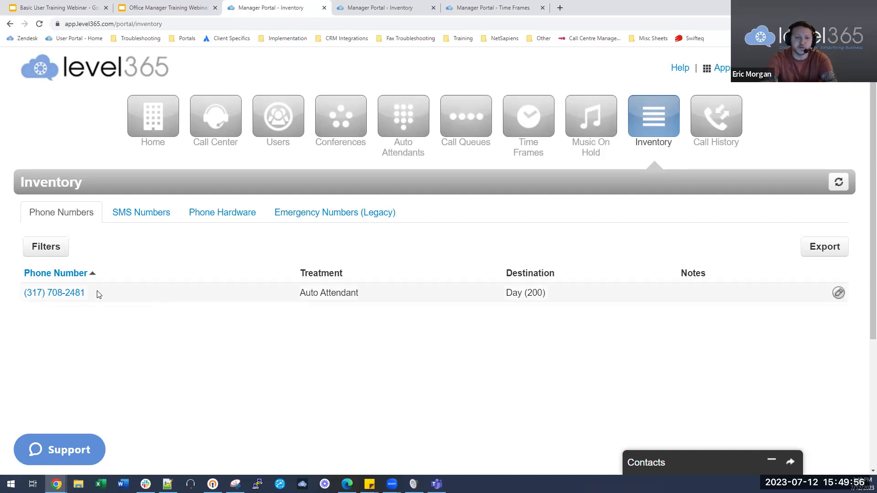
pyautogui.click(69, 294)
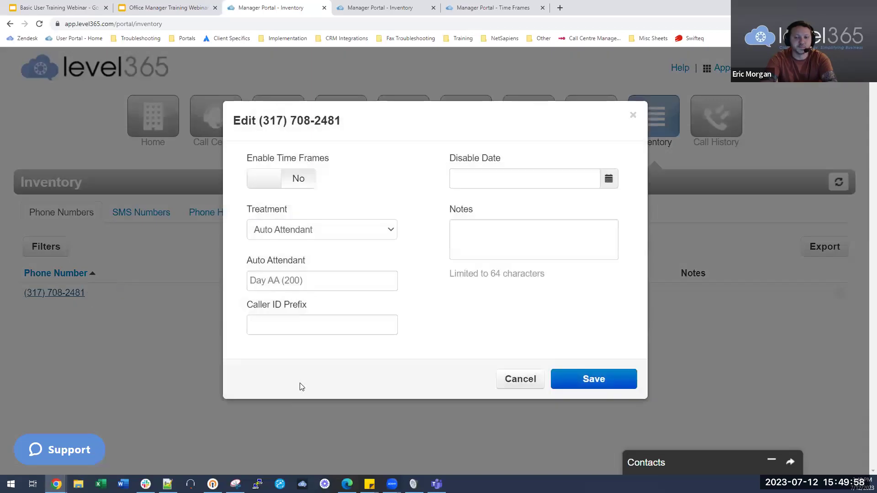
pyautogui.click(315, 230)
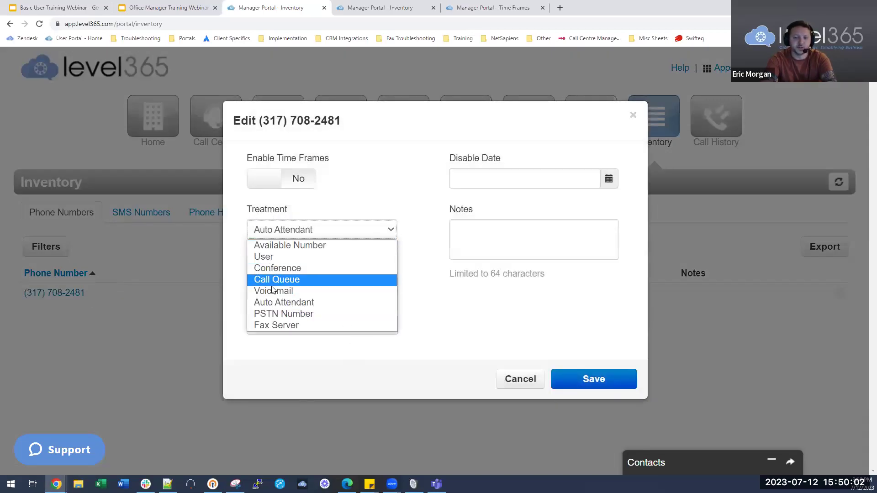
pyautogui.click(279, 303)
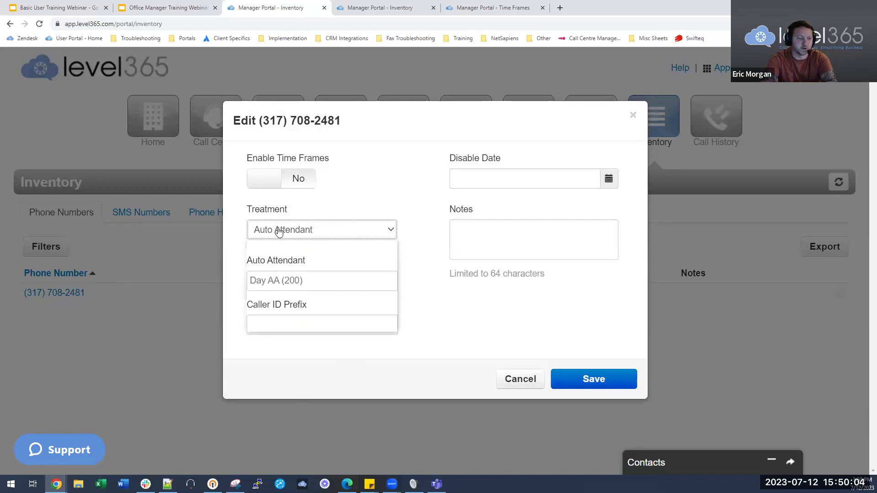
pyautogui.click(279, 231)
pyautogui.click(274, 261)
pyautogui.click(297, 273)
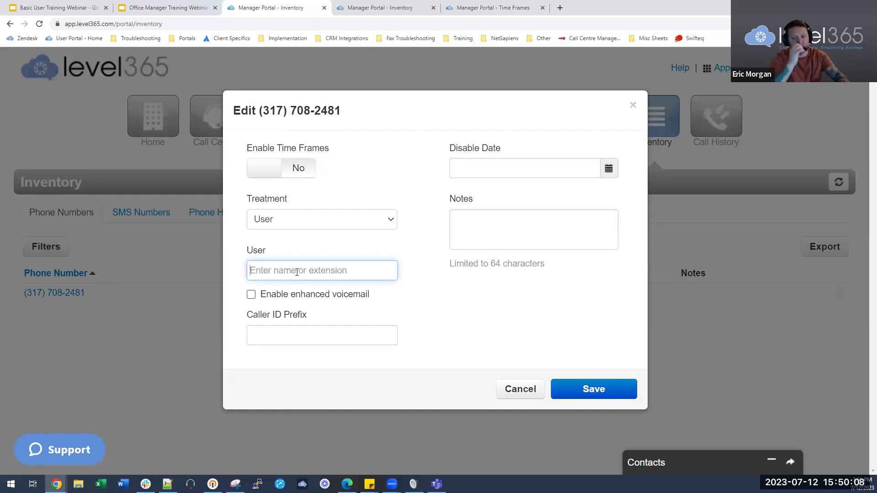
pyautogui.write('john')
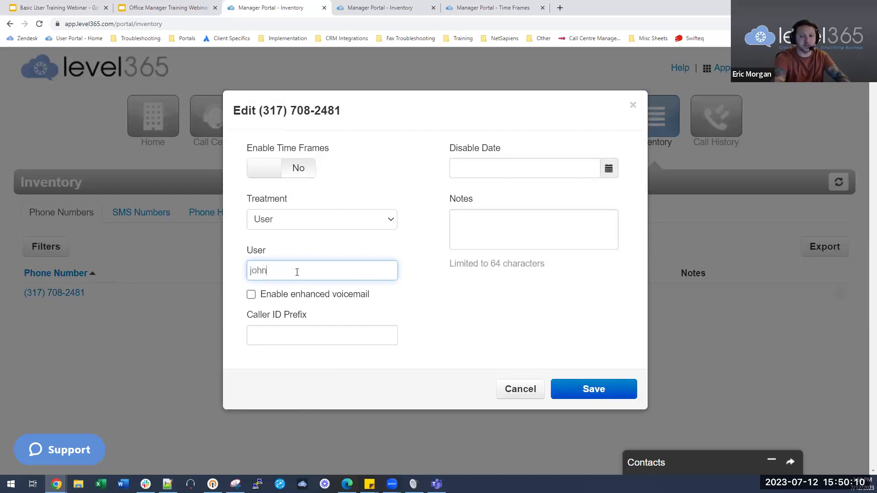
pyautogui.click(292, 291)
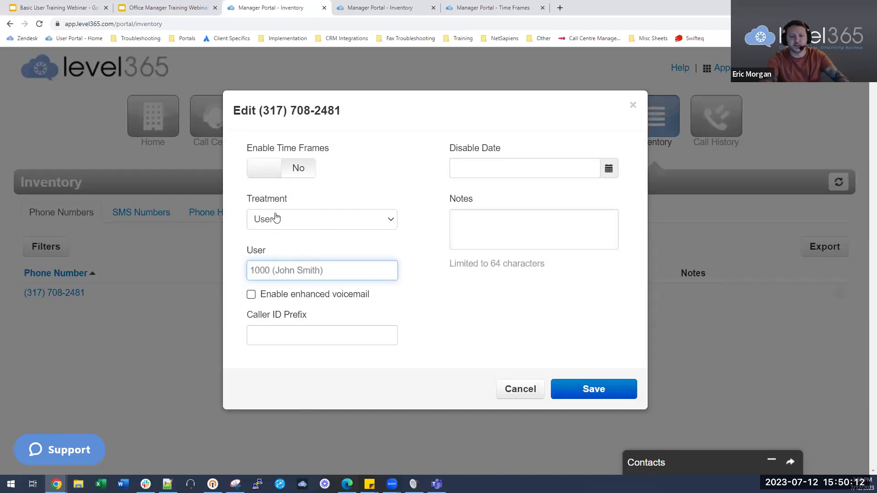
pyautogui.click(589, 390)
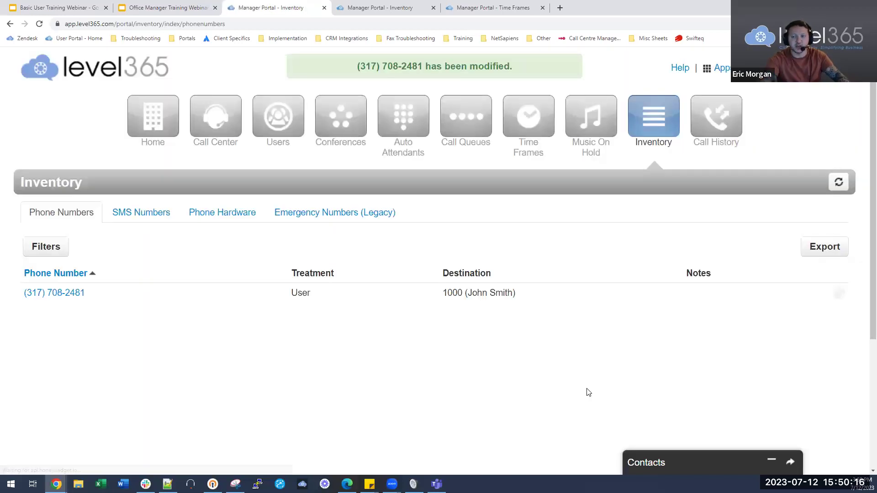
pyautogui.moveTo(91, 299); pyautogui.dragTo(25, 293)
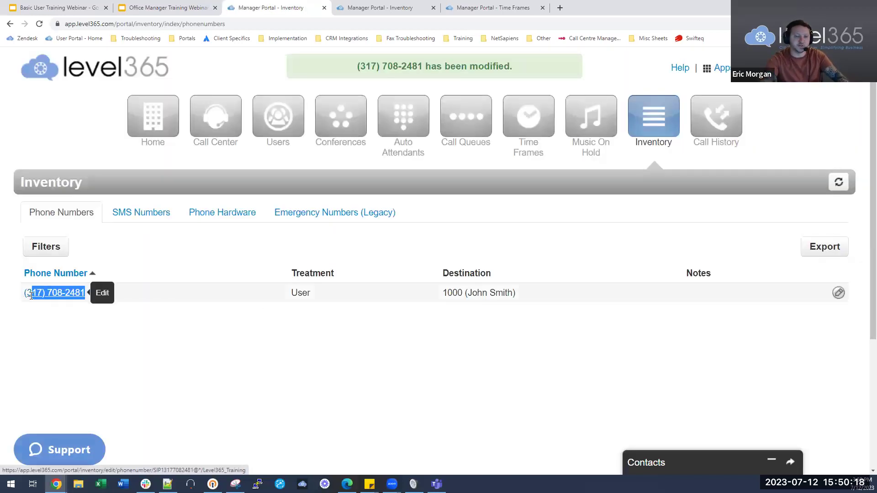
pyautogui.click(446, 296)
pyautogui.moveTo(444, 296); pyautogui.dragTo(520, 297)
pyautogui.click(528, 298)
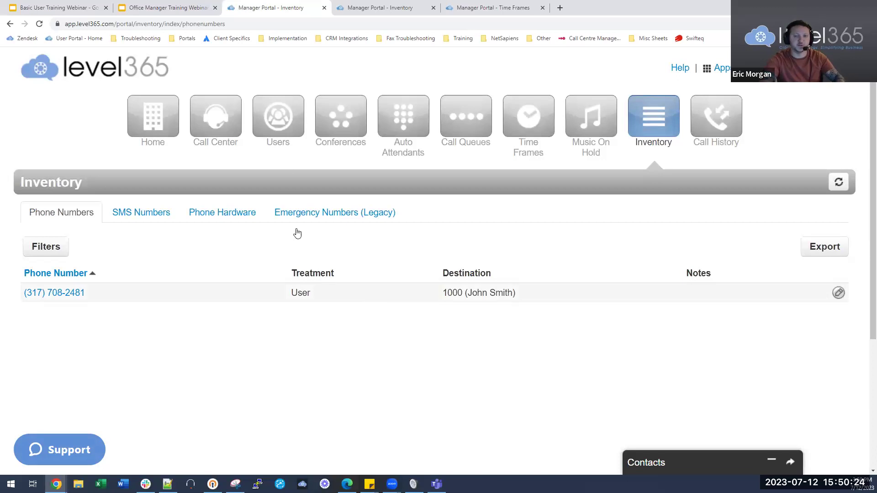
# Review user 1000's answering rules, then open the main number's Edit dialog from Inventory.
pyautogui.click(282, 130)
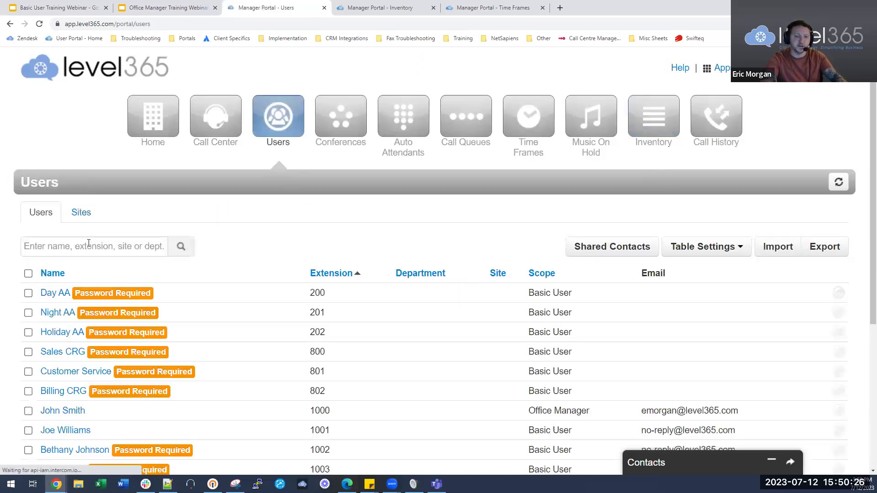
pyautogui.click(60, 412)
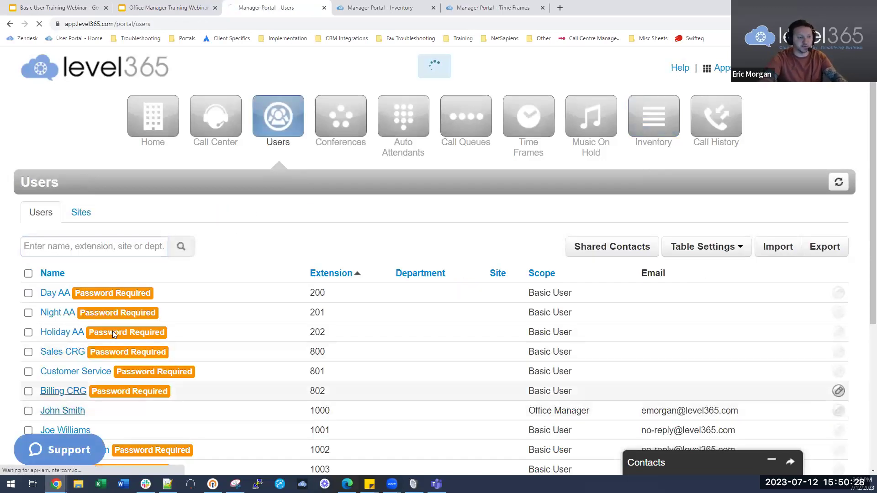
pyautogui.click(103, 216)
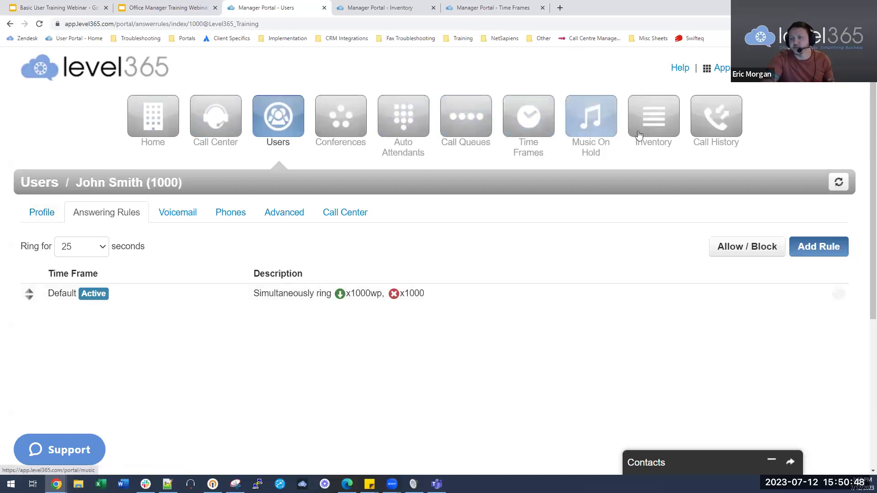
pyautogui.click(653, 117)
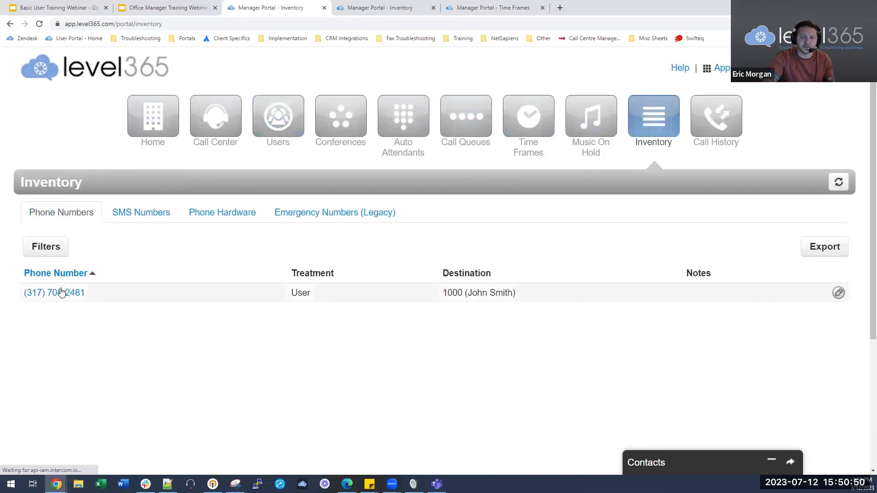
pyautogui.click(52, 293)
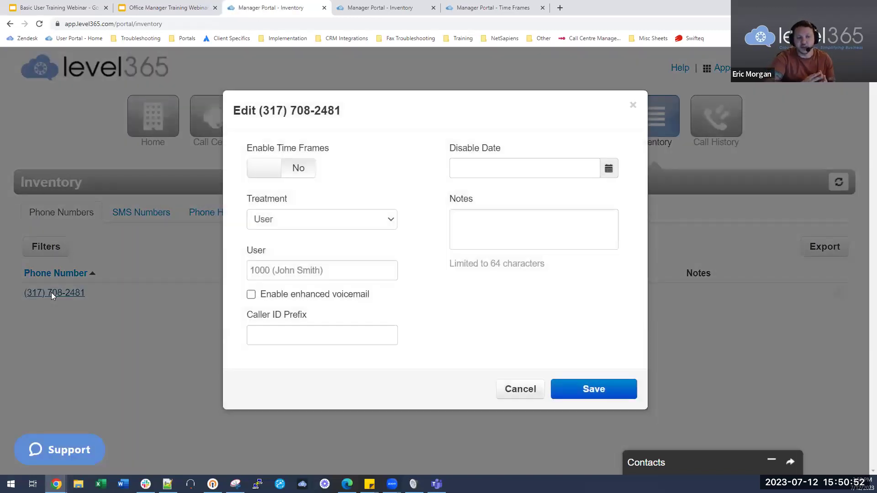
# Leave Caller ID Prefix empty, change the number's destination to 200 (Day AA), and save.
pyautogui.click(341, 336)
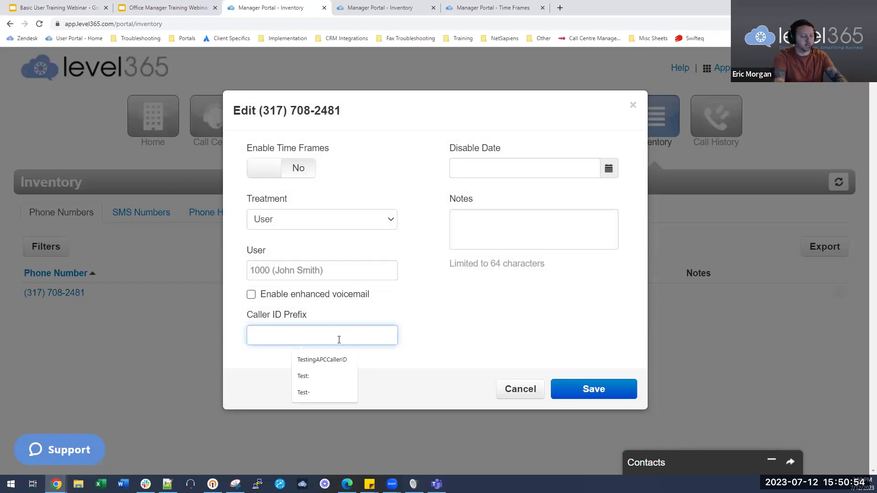
pyautogui.write('DID-')
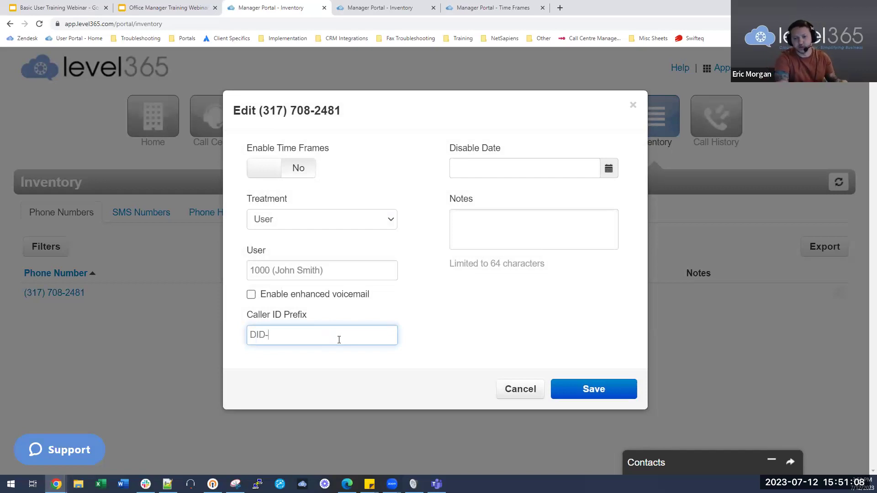
pyautogui.press('BackSpace')
pyautogui.press('BackSpace')
pyautogui.press('BackSpace')
pyautogui.press('BackSpace')
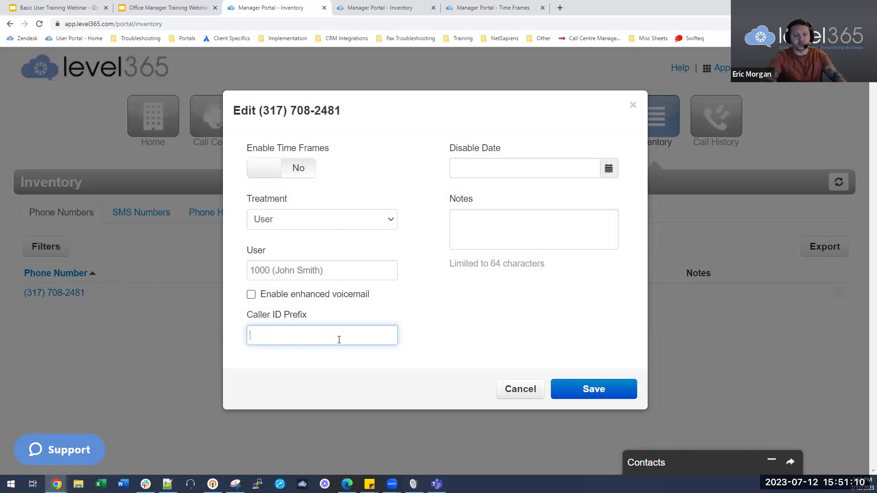
pyautogui.click(327, 224)
pyautogui.click(438, 274)
pyautogui.click(357, 270)
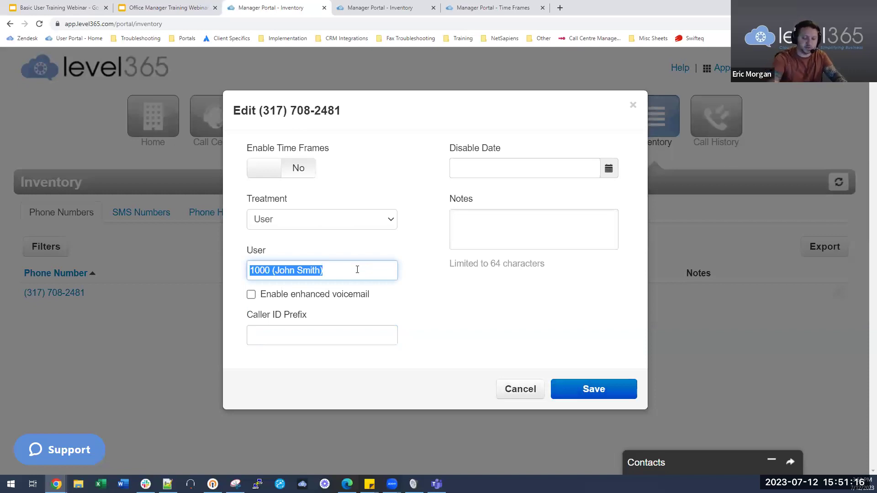
pyautogui.write('200')
pyautogui.click(299, 296)
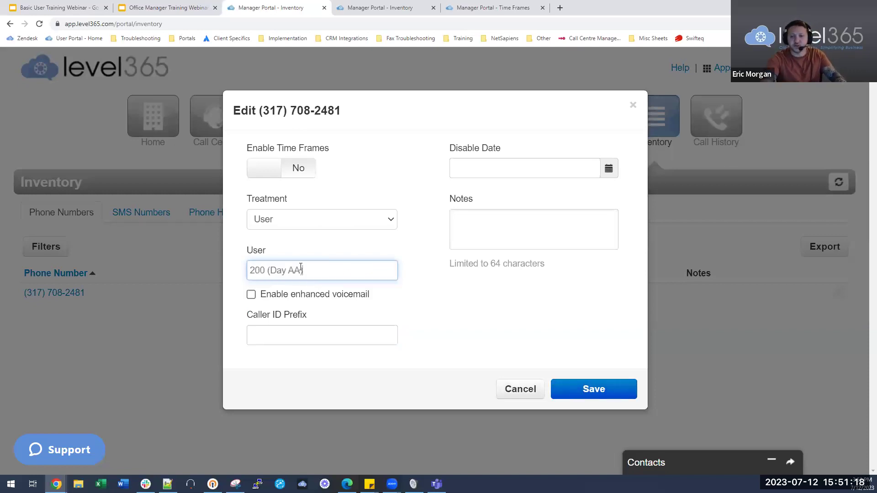
pyautogui.click(577, 393)
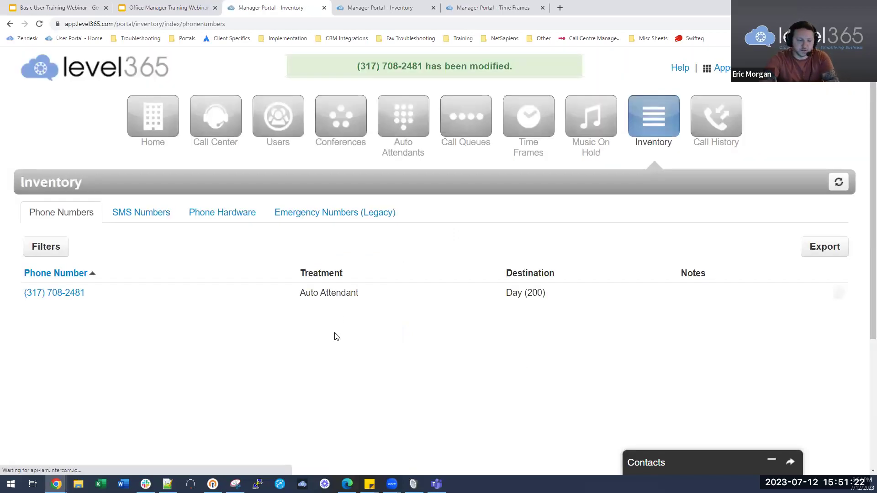
# Highlight the Auto Attendant and Day (200) values, then view the SMS Numbers inventory.
pyautogui.moveTo(299, 294); pyautogui.dragTo(356, 293)
pyautogui.click(356, 293)
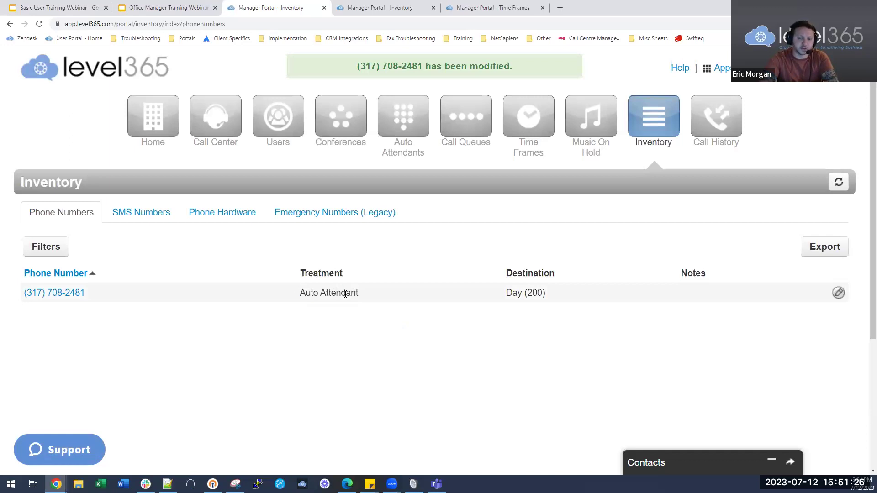
pyautogui.moveTo(300, 294); pyautogui.dragTo(382, 297)
pyautogui.click(381, 297)
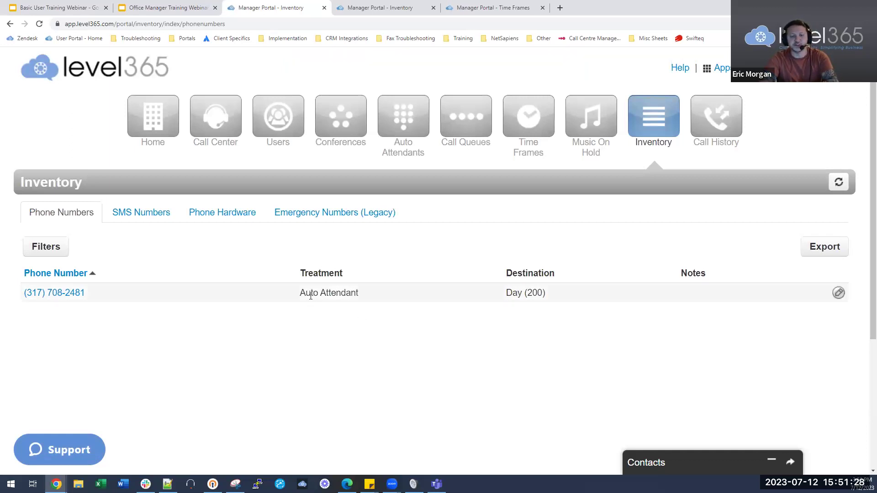
pyautogui.moveTo(512, 294); pyautogui.dragTo(548, 298)
pyautogui.click(548, 298)
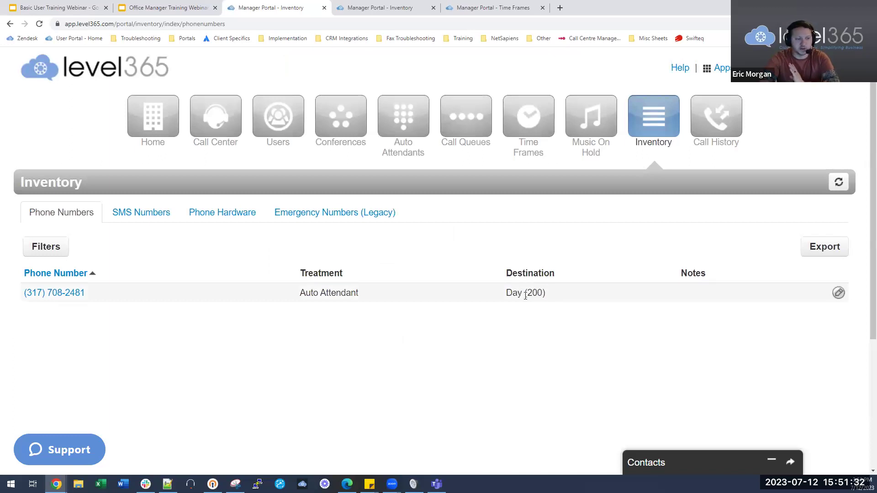
pyautogui.moveTo(511, 295); pyautogui.dragTo(548, 297)
pyautogui.click(547, 294)
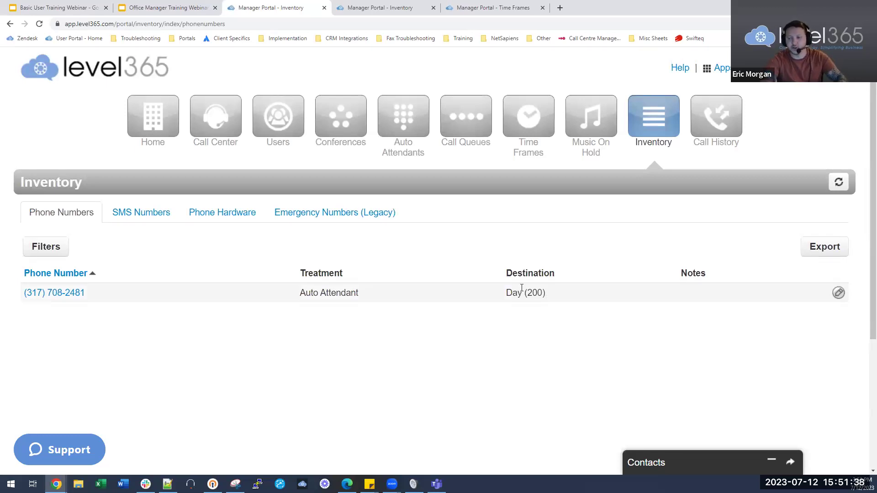
pyautogui.click(122, 217)
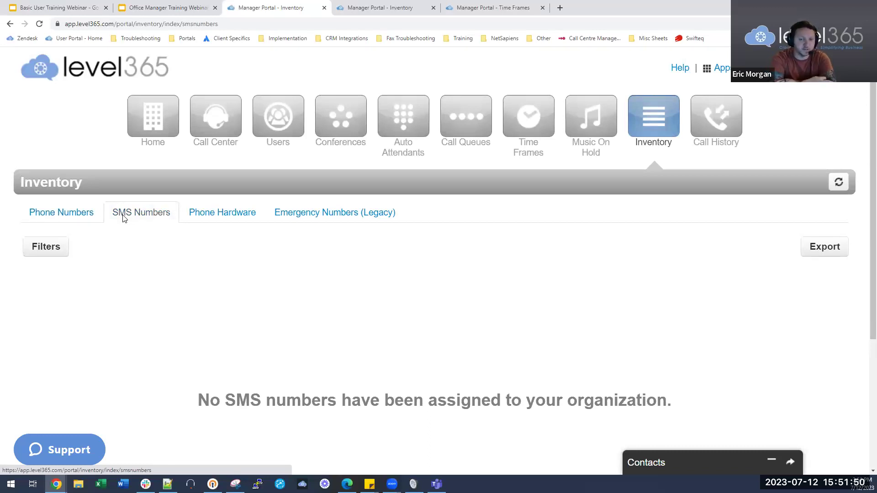
# Check the Phone Hardware inventory, then the Emergency Numbers (Legacy) list with its 911 number.
pyautogui.click(200, 222)
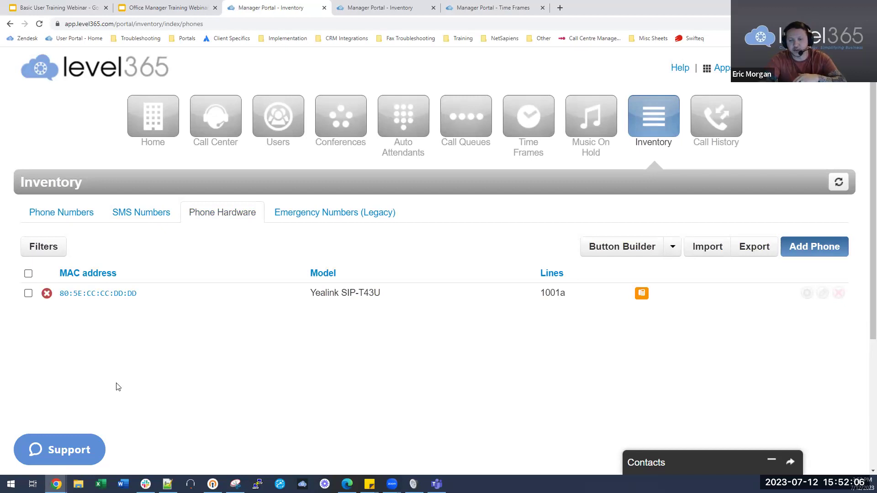
pyautogui.click(328, 214)
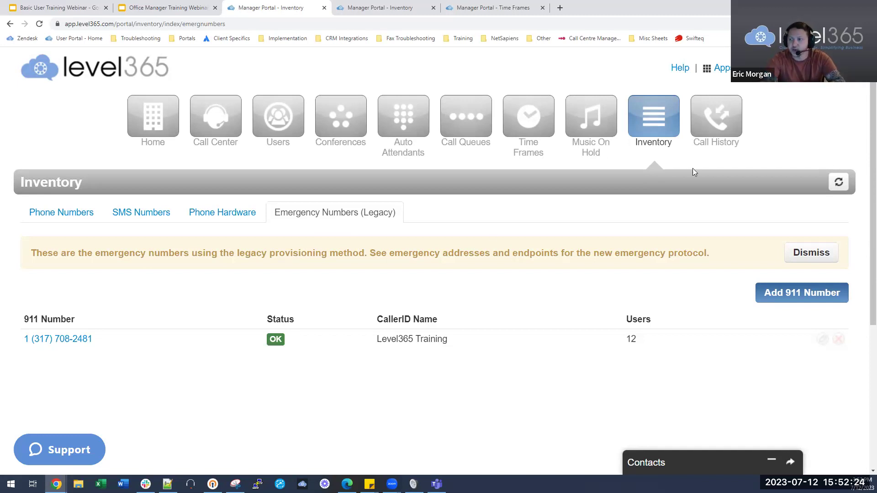
# Open Call History to see today's two calls from extension 1002 to 2017.
pyautogui.click(727, 119)
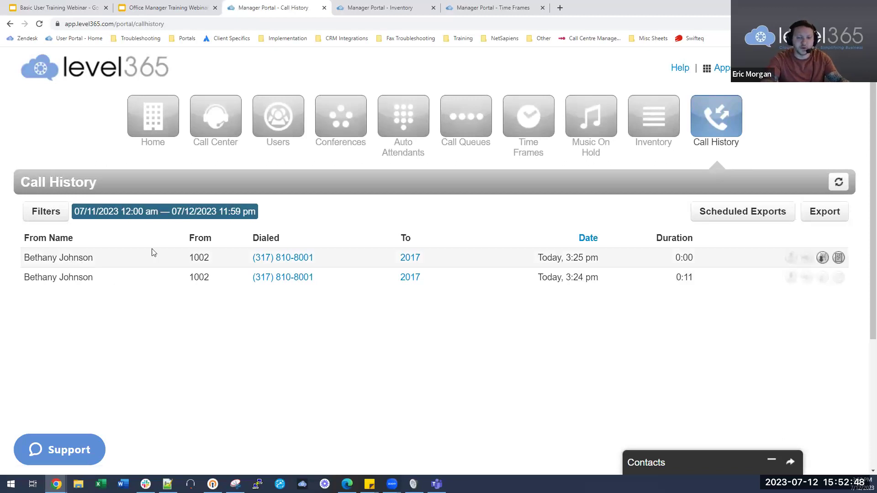
# Set the call history filter dates to 12/01/2022 through 12/31/2022.
pyautogui.click(45, 212)
pyautogui.click(522, 115)
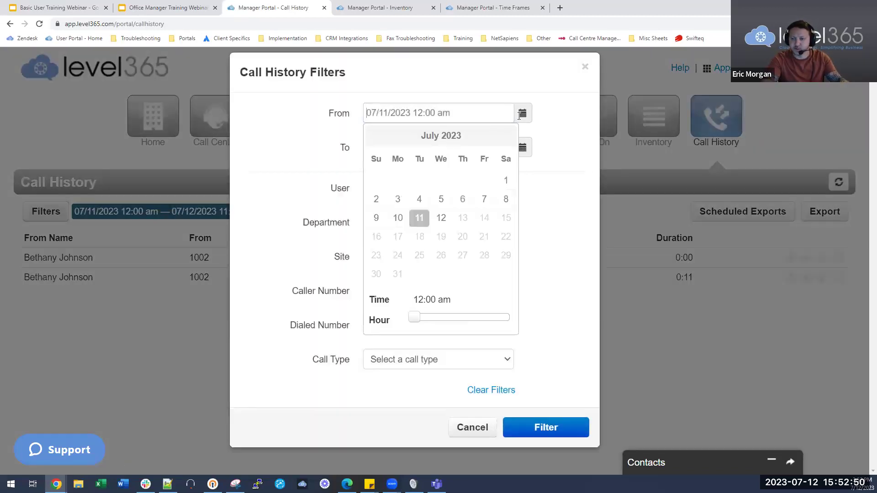
pyautogui.click(374, 135)
pyautogui.click(375, 135)
pyautogui.click(375, 135)
pyautogui.click(374, 135)
pyautogui.click(374, 135)
pyautogui.click(374, 135)
pyautogui.click(374, 135)
pyautogui.click(462, 181)
pyautogui.click(523, 147)
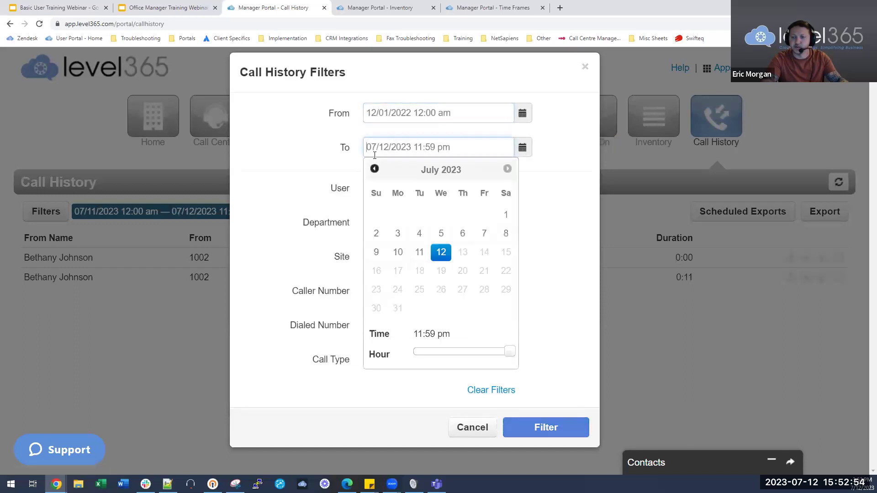
pyautogui.click(375, 168)
pyautogui.click(374, 168)
pyautogui.click(374, 169)
pyautogui.click(374, 169)
pyautogui.click(375, 168)
pyautogui.click(375, 168)
pyautogui.click(374, 169)
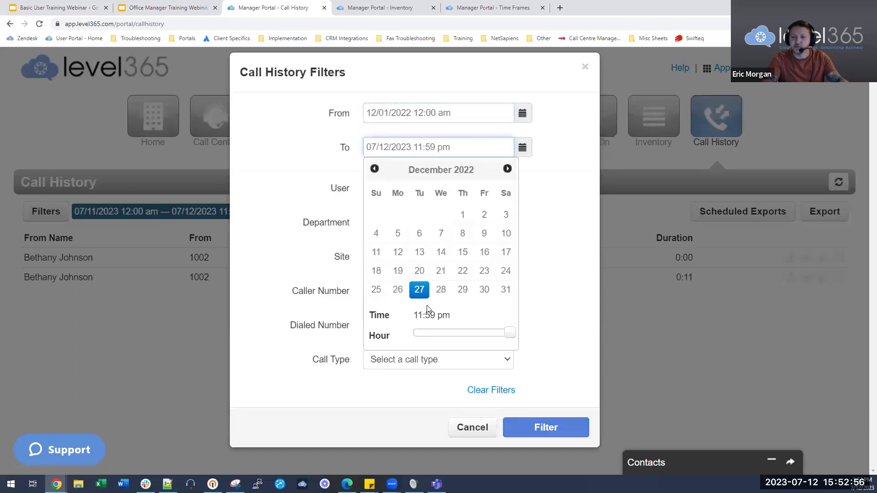
pyautogui.click(505, 290)
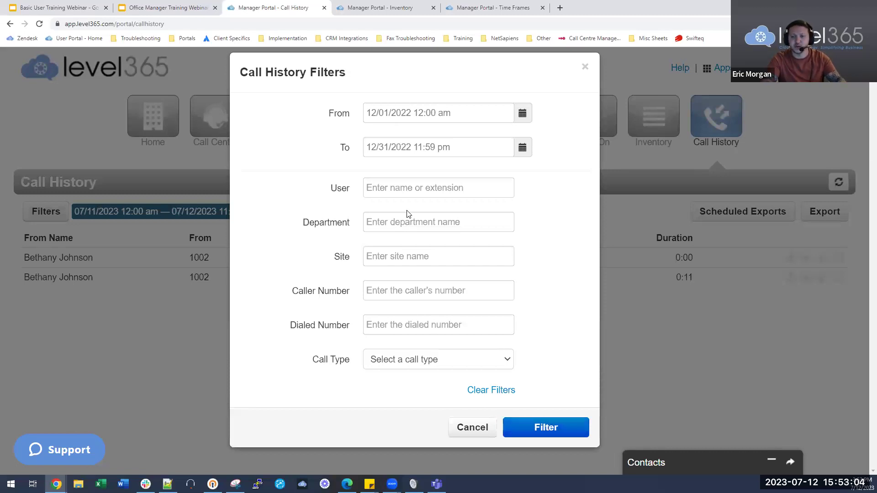
# Leave the User, Caller Number and Call Type filters empty and apply the filter.
pyautogui.click(405, 193)
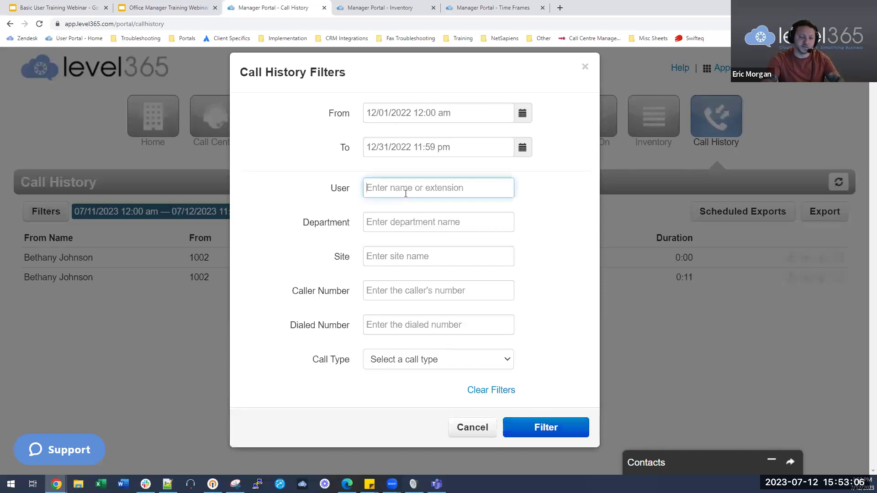
pyautogui.write('1002')
pyautogui.moveTo(411, 191); pyautogui.dragTo(341, 190)
pyautogui.press('BackSpace')
pyautogui.click(285, 241)
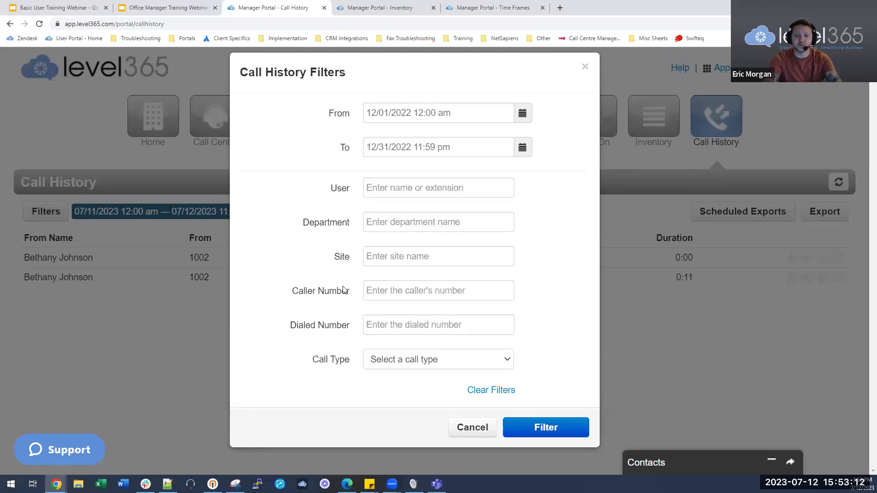
pyautogui.click(402, 294)
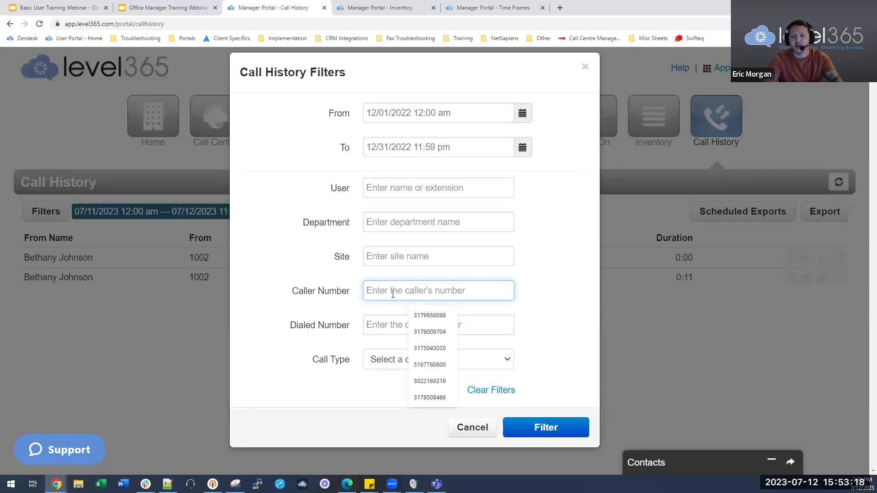
pyautogui.click(329, 387)
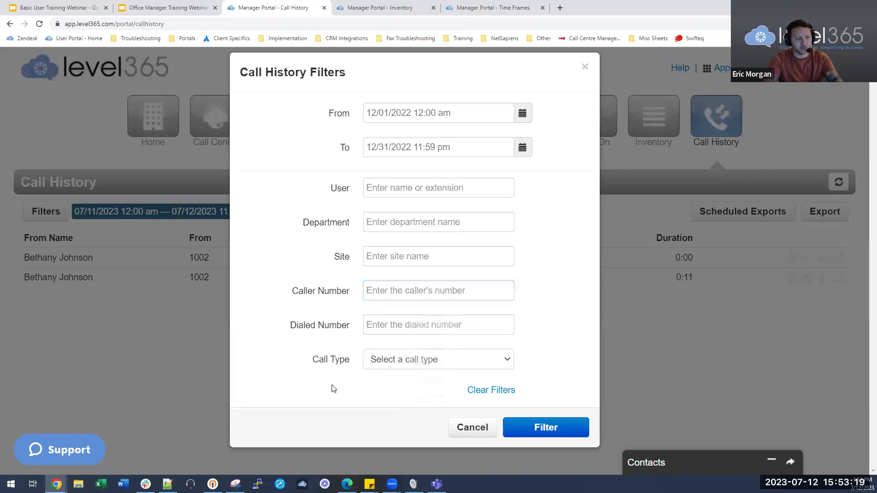
pyautogui.click(404, 366)
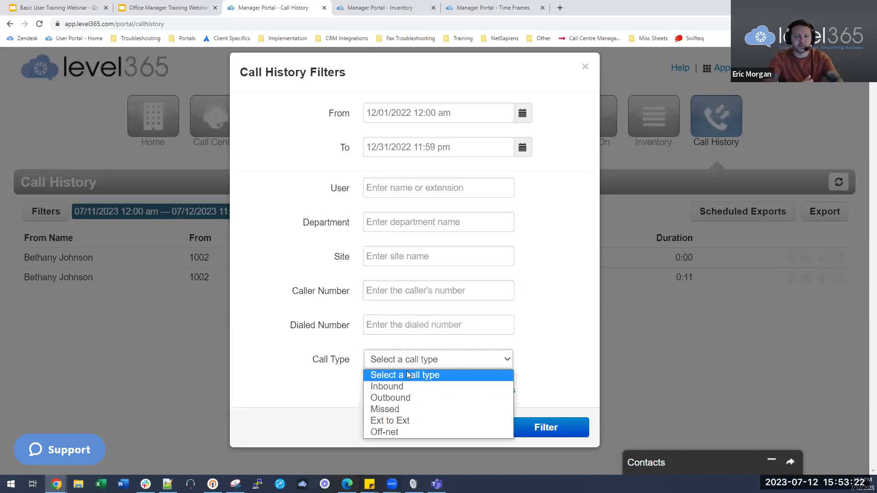
pyautogui.click(275, 396)
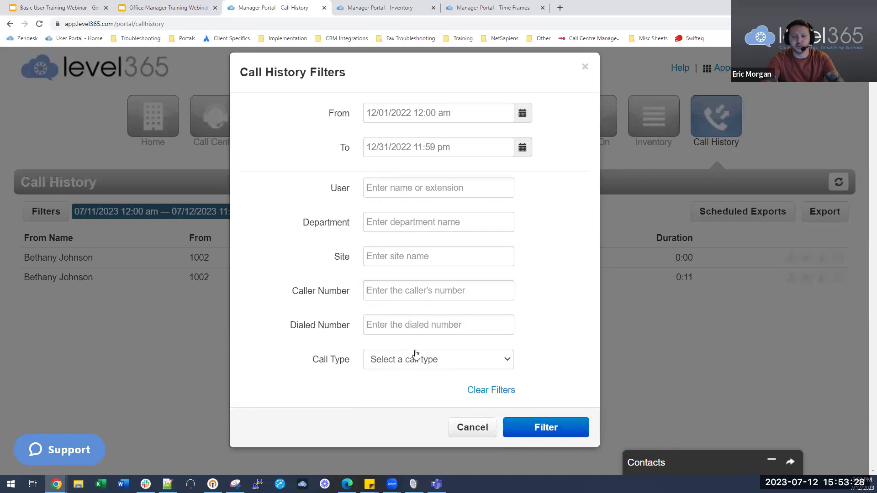
pyautogui.click(537, 429)
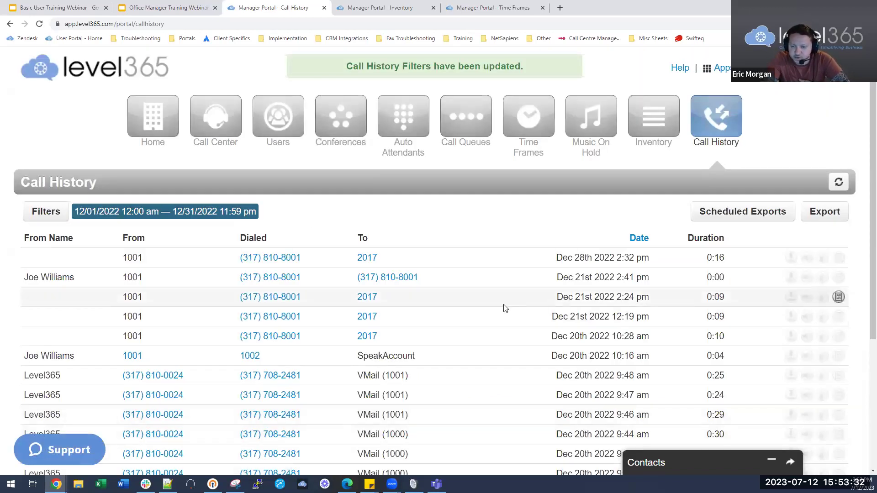
# Highlight the caller details of the listed call in the call history.
pyautogui.scroll(-2, 506, 309)
pyautogui.scroll(1, 505, 306)
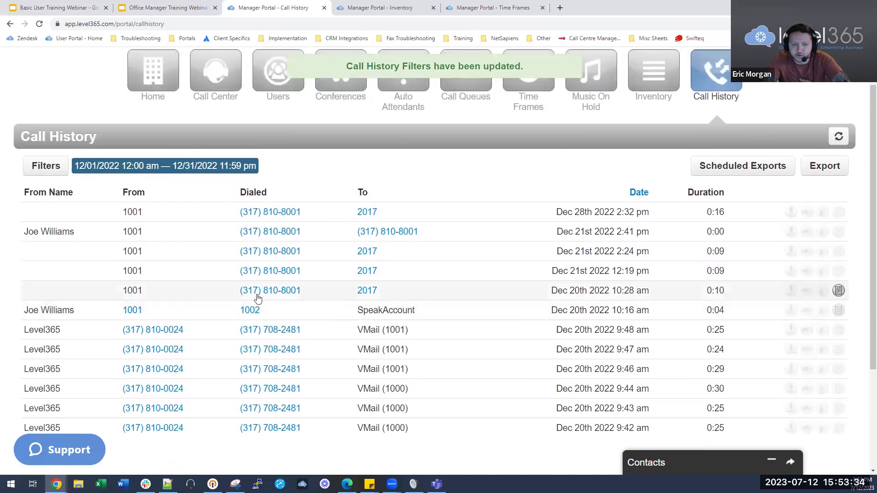
pyautogui.moveTo(25, 231); pyautogui.dragTo(475, 231)
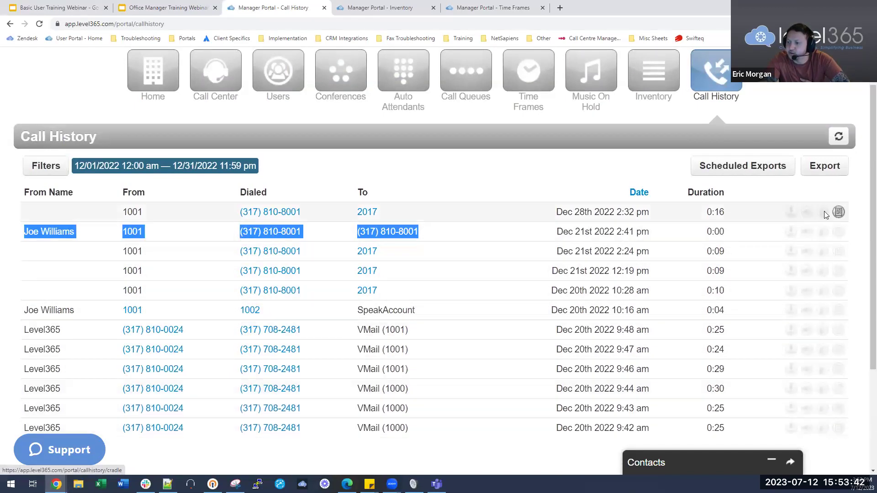
# Filter the call history from 07/01/2023 to 07/12/2023.
pyautogui.click(46, 165)
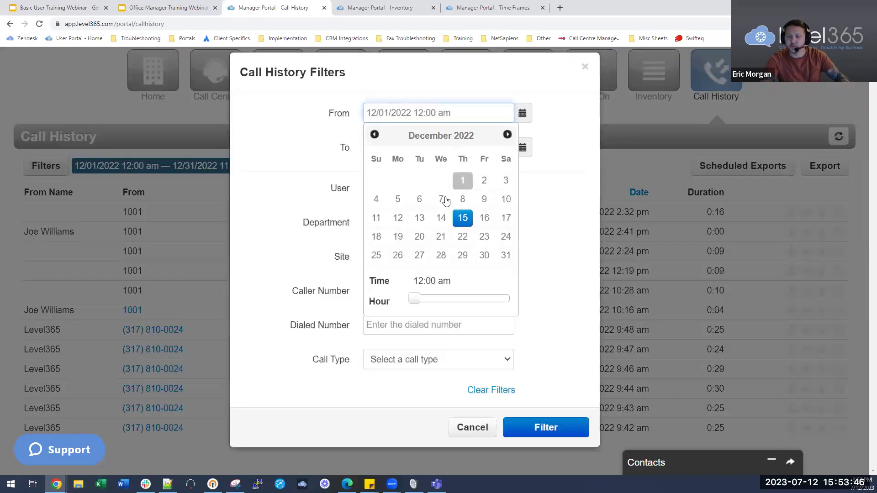
pyautogui.click(375, 135)
pyautogui.click(375, 135)
pyautogui.click(374, 136)
pyautogui.click(374, 136)
pyautogui.click(507, 134)
pyautogui.doubleClick(507, 135)
pyautogui.click(507, 135)
pyautogui.doubleClick(507, 135)
pyautogui.click(507, 134)
pyautogui.doubleClick(507, 134)
pyautogui.click(507, 135)
pyautogui.click(507, 135)
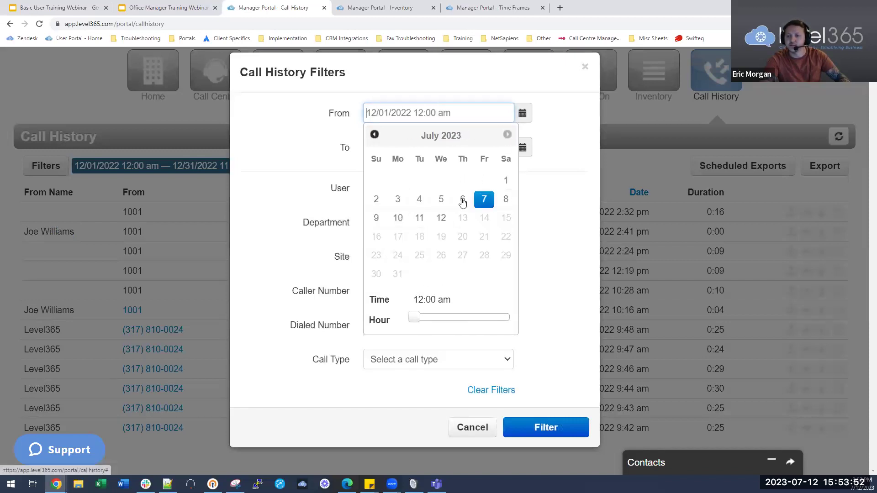
pyautogui.click(507, 181)
pyautogui.click(523, 147)
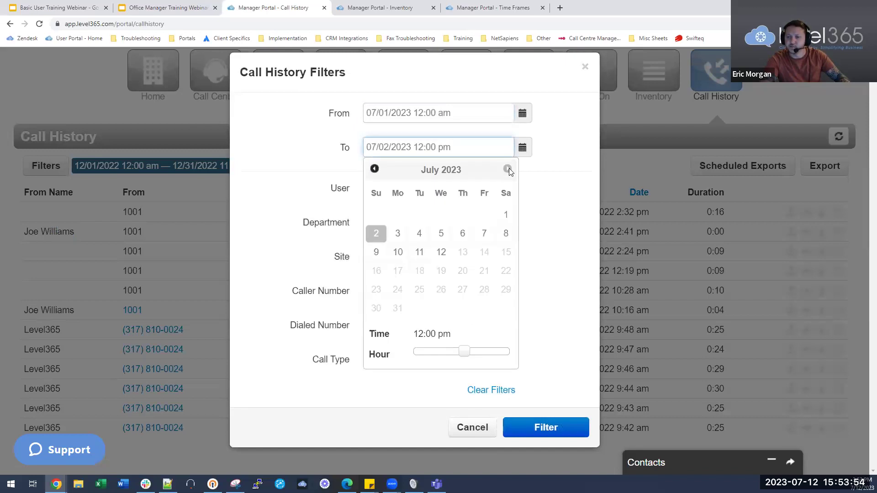
pyautogui.click(441, 252)
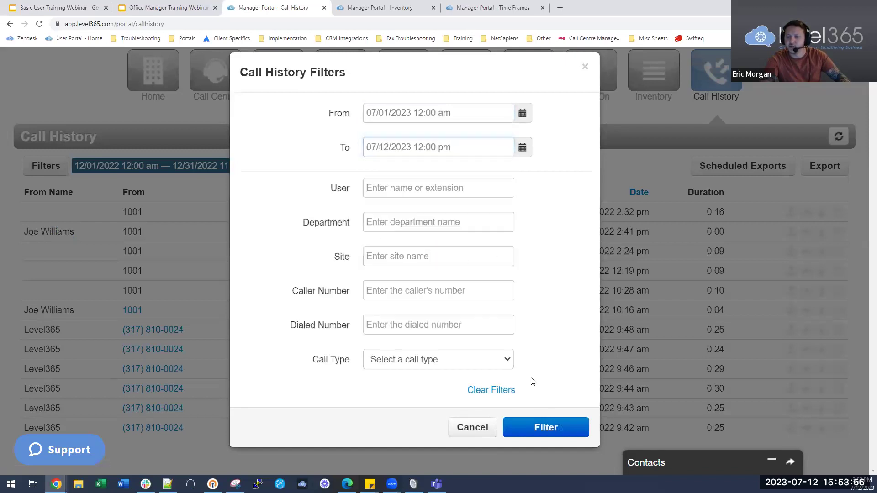
pyautogui.click(523, 430)
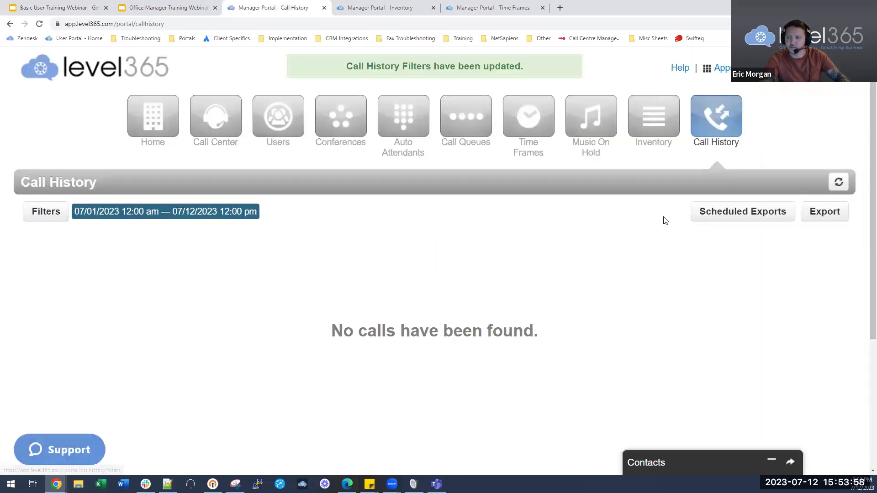
# Reapply the filters, then clear all call history filters and apply again.
pyautogui.click(45, 212)
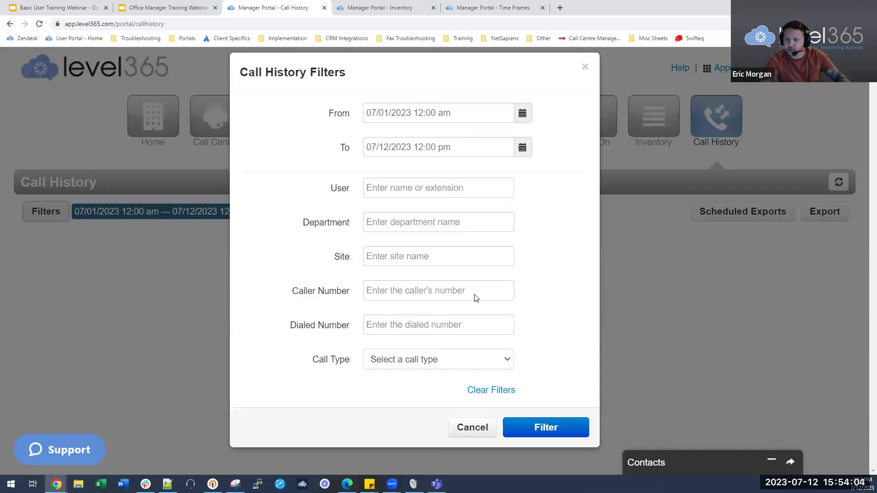
pyautogui.click(516, 420)
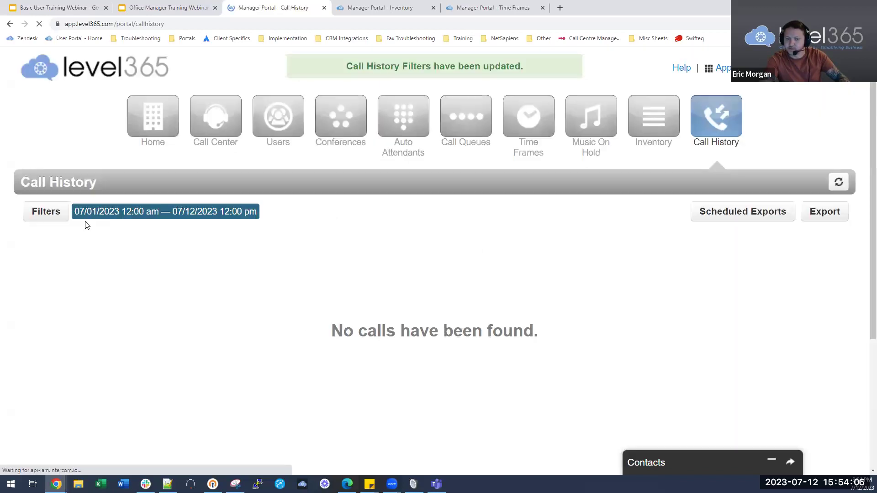
pyautogui.click(48, 214)
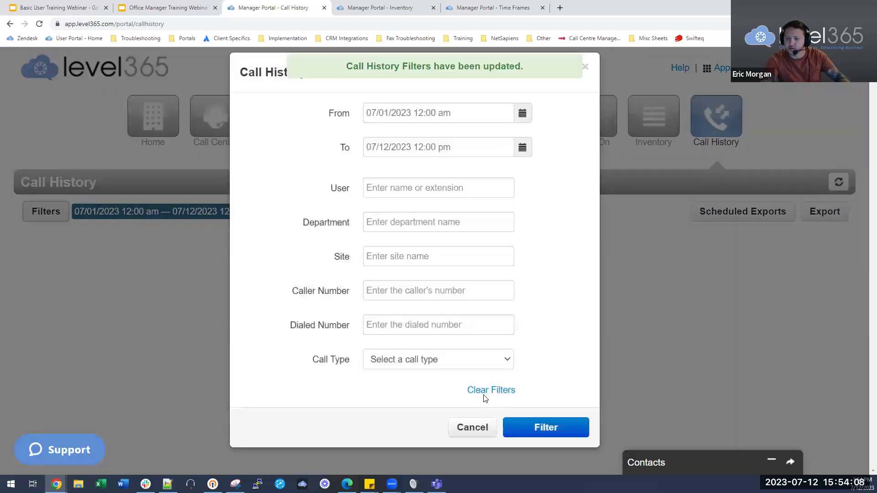
pyautogui.click(491, 390)
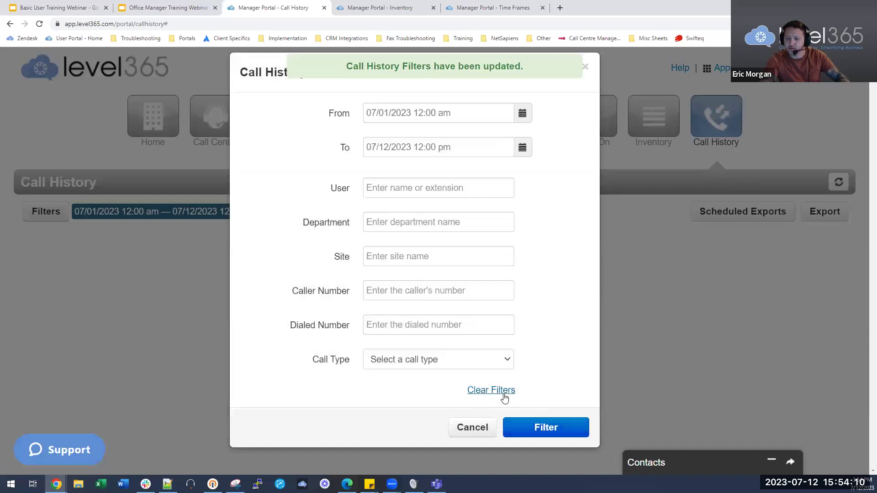
pyautogui.click(539, 430)
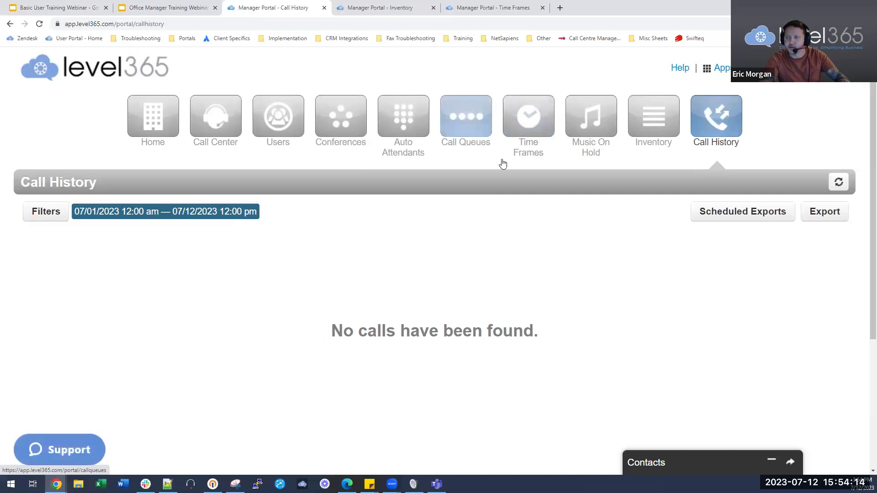
# Reapply the July 1–12, 2023 range, leaving the From date unchanged.
pyautogui.click(40, 219)
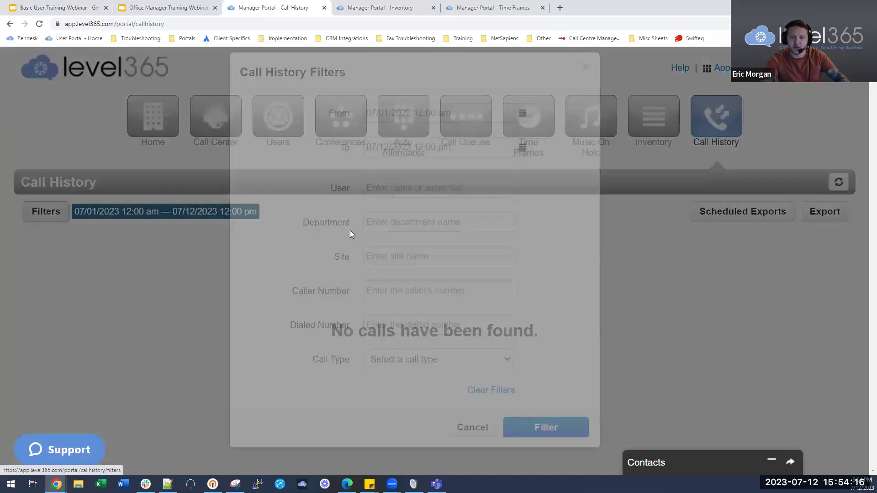
pyautogui.click(522, 114)
pyautogui.click(375, 134)
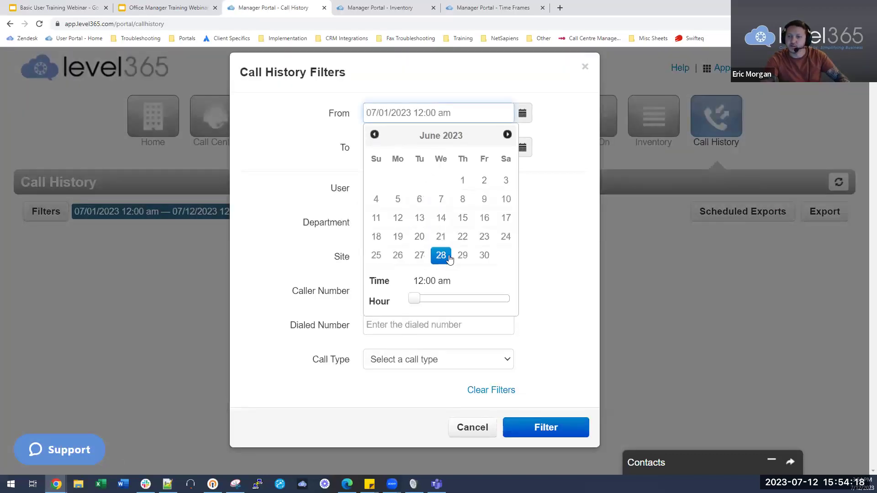
pyautogui.click(530, 375)
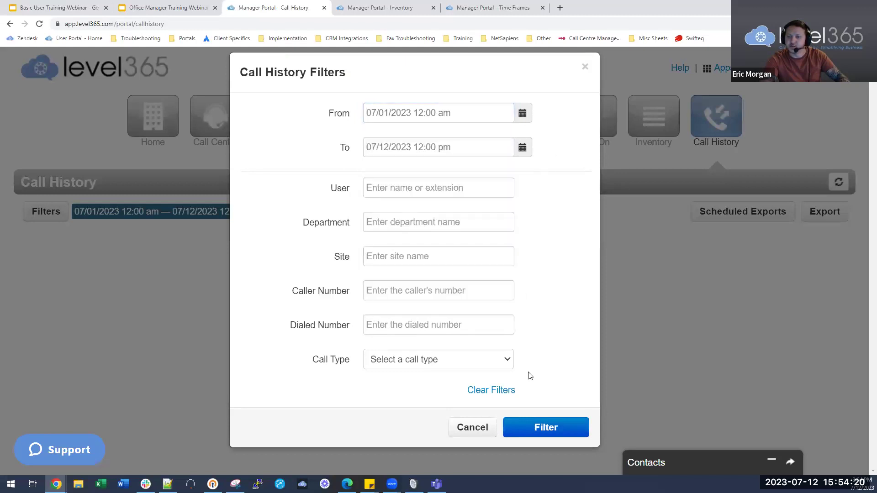
pyautogui.click(531, 426)
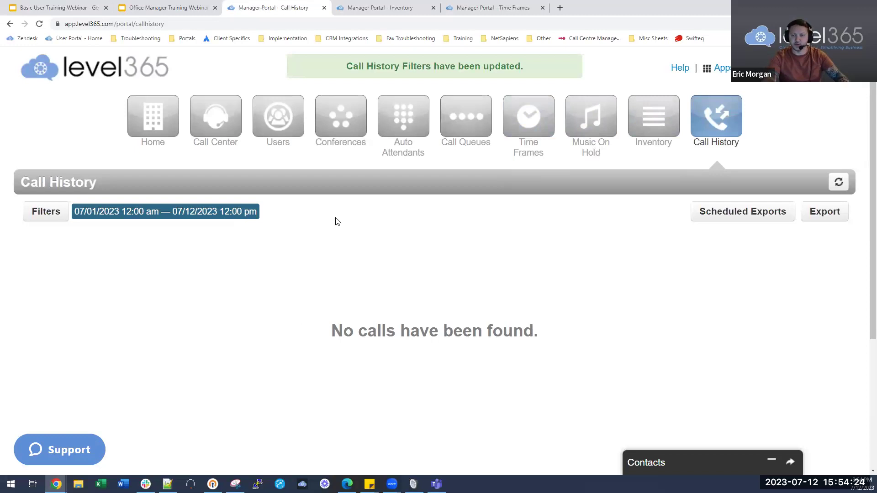
# Visit the Users page, return to call history, then log out of the portal.
pyautogui.click(278, 116)
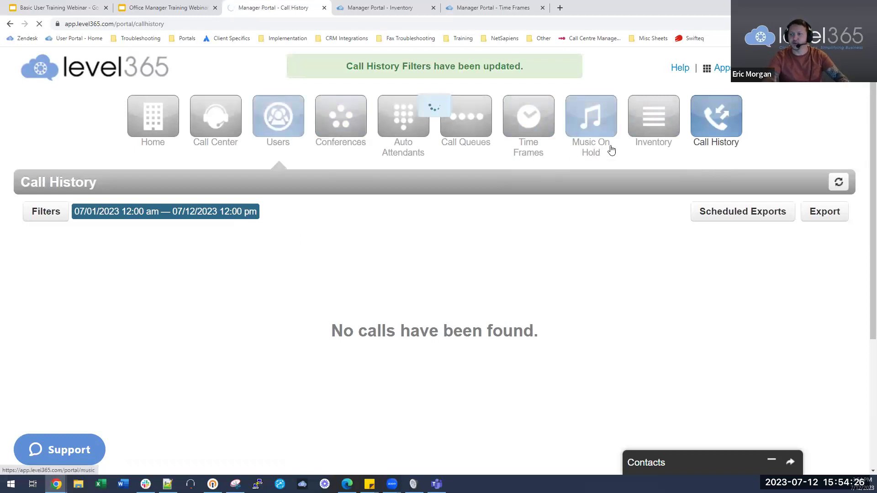
pyautogui.click(715, 89)
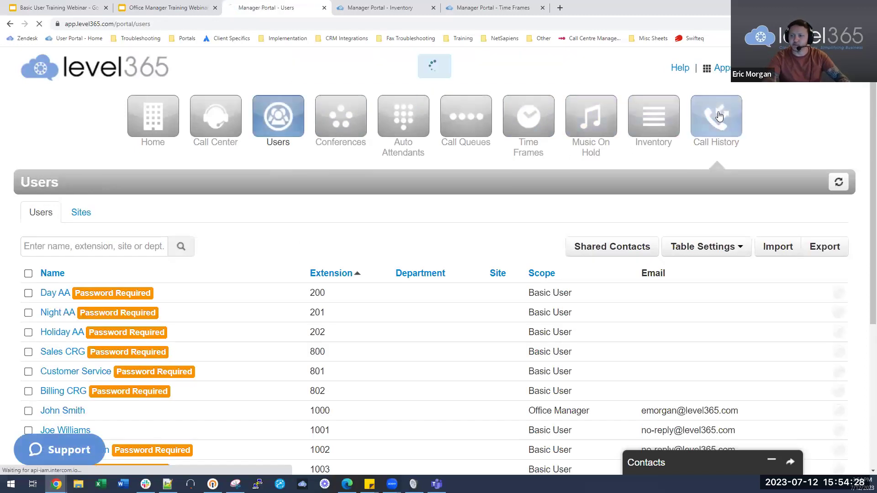
pyautogui.click(799, 69)
pyautogui.click(788, 137)
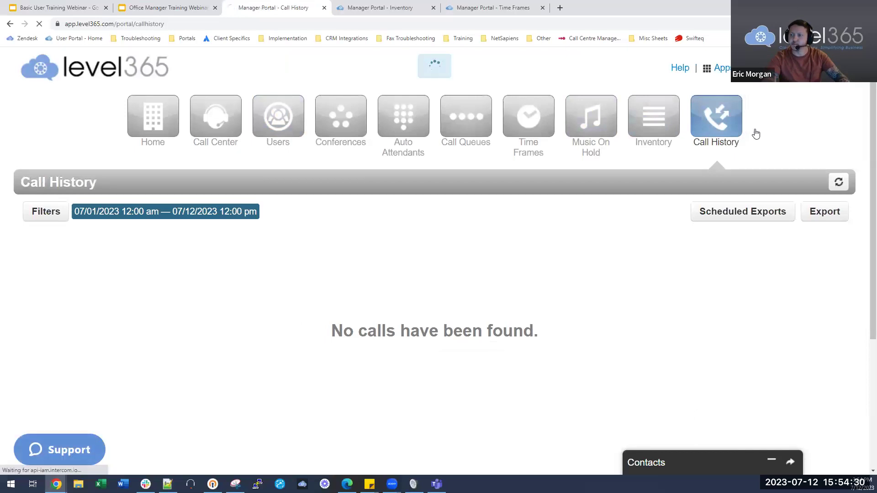
# Sign back in with the training account's login and password, then view Call History.
pyautogui.click(467, 210)
pyautogui.write('100')
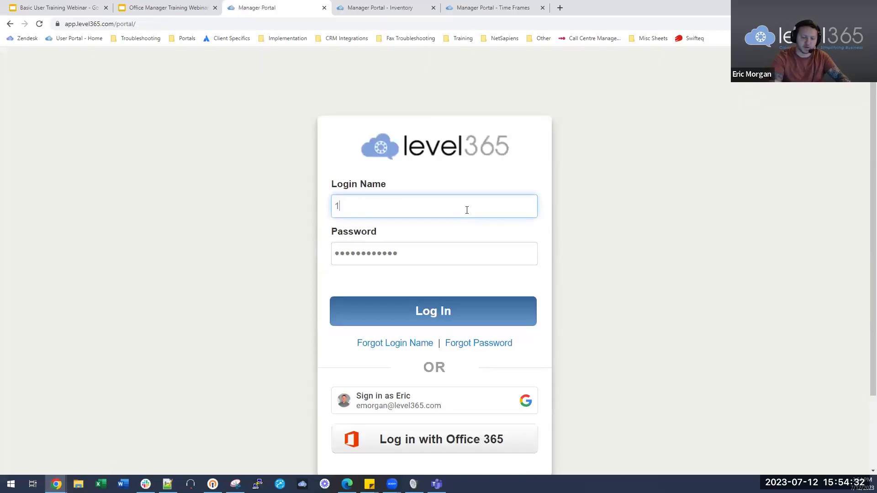
pyautogui.click(443, 232)
pyautogui.doubleClick(426, 254)
pyautogui.write('••••••••')
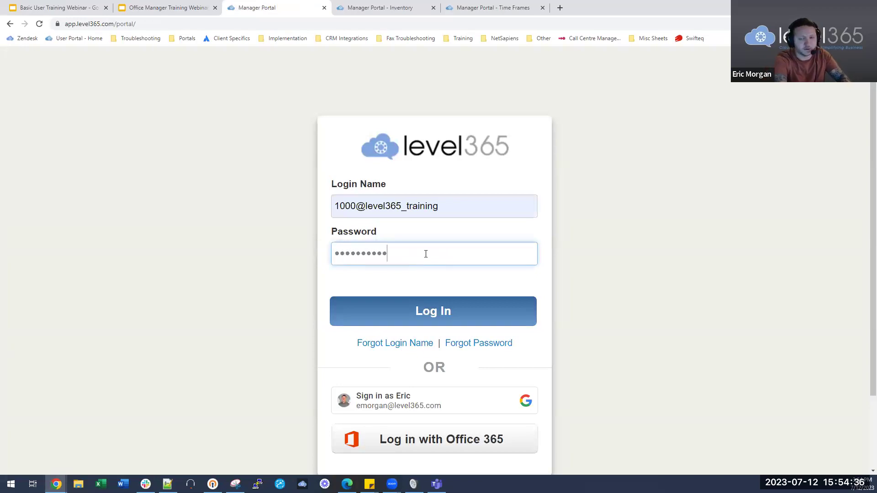
pyautogui.press('Return')
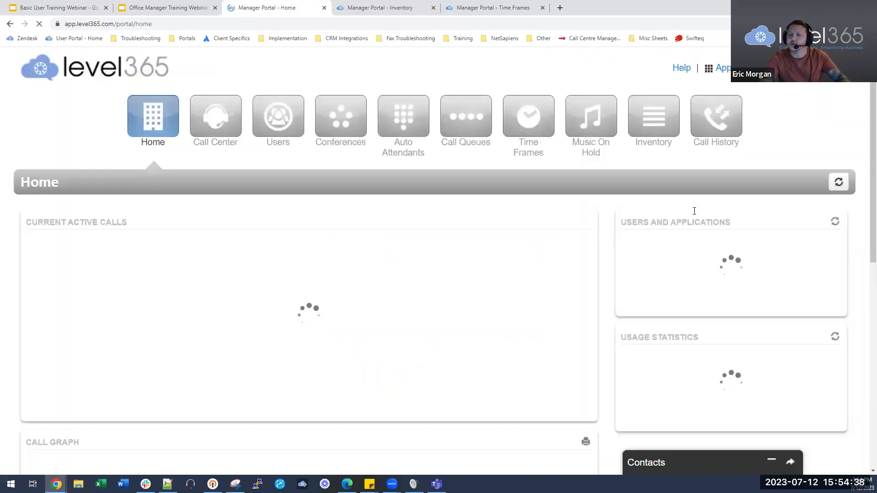
pyautogui.click(702, 118)
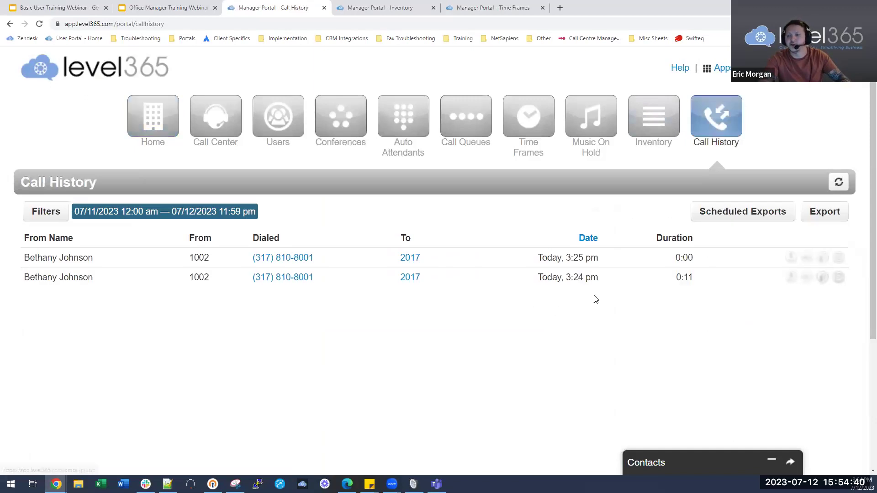
# Review the 3:24 pm call's Cradle To Grave trace, then view Inventory in a new tab.
pyautogui.click(823, 278)
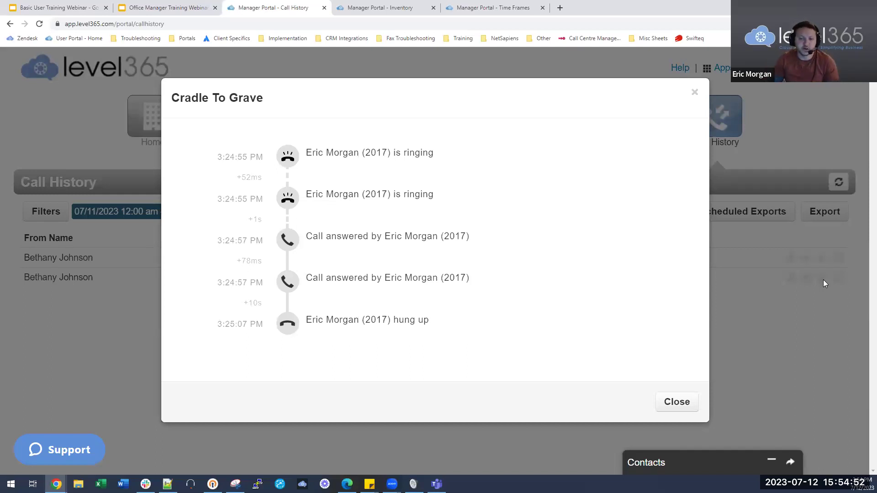
pyautogui.click(677, 402)
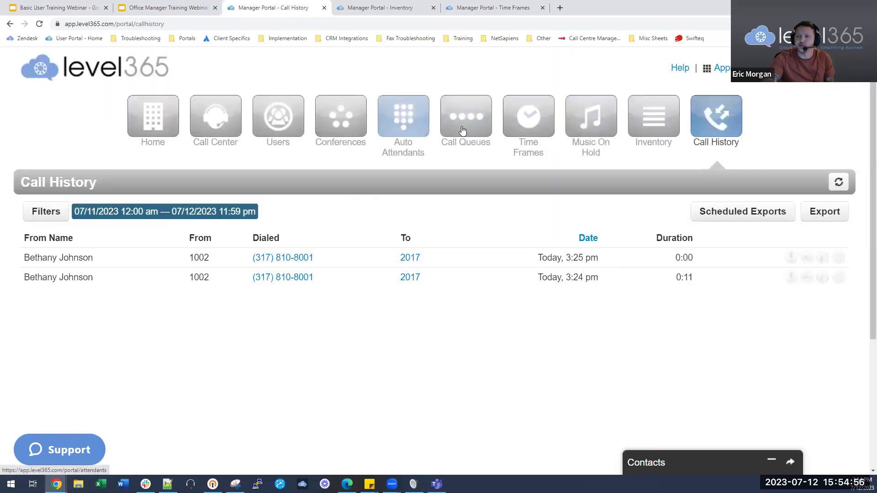
pyautogui.middleClick(654, 117)
pyautogui.click(590, 5)
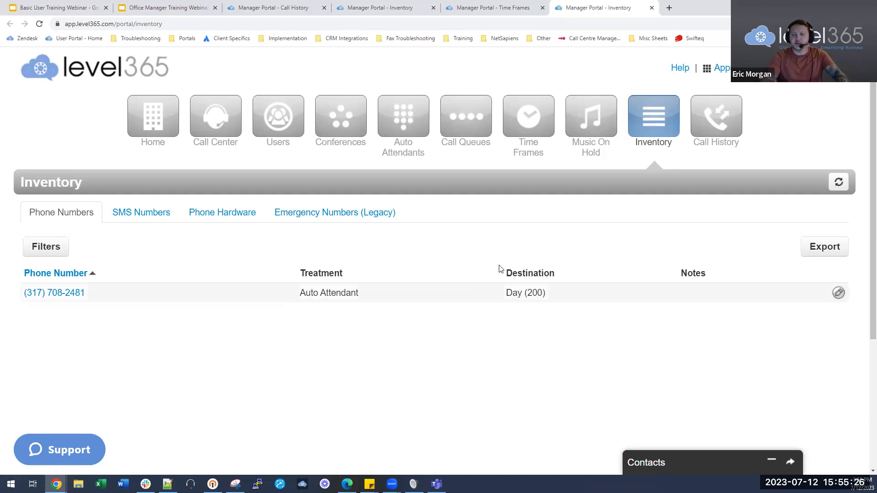
# Refresh call history and view the 3:55 pm call's trace routed to Night AA (201).
pyautogui.click(698, 136)
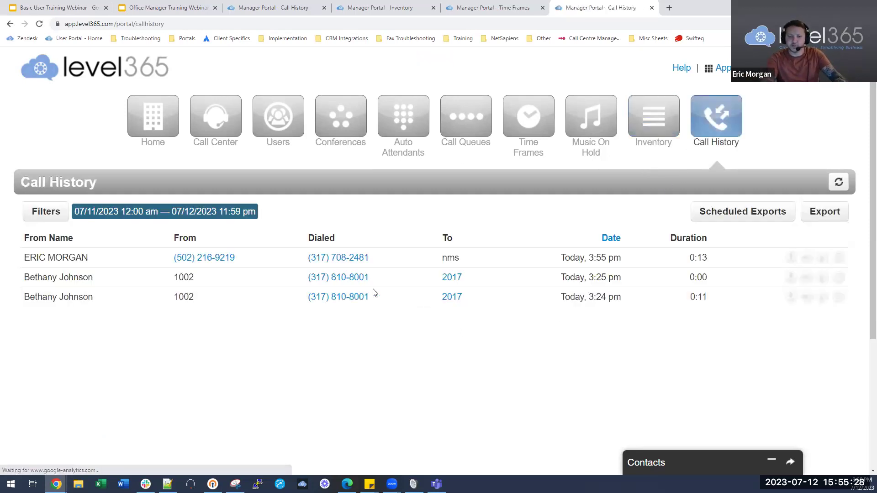
pyautogui.click(822, 259)
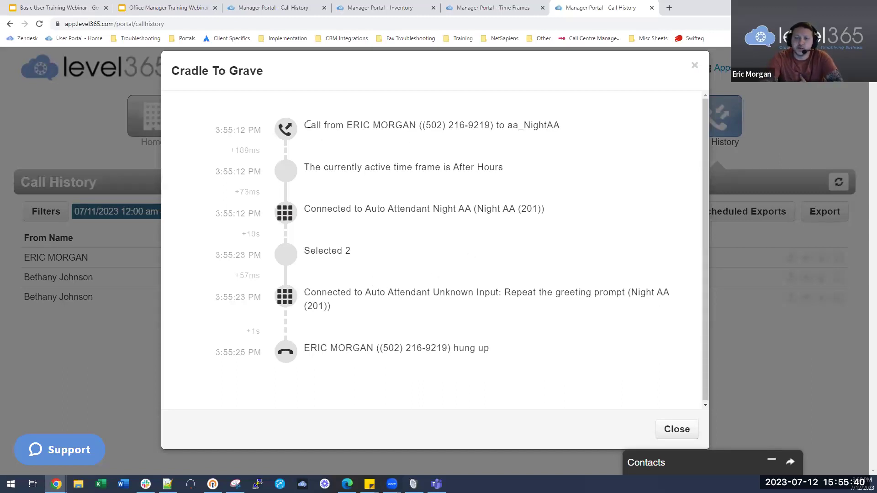
pyautogui.moveTo(307, 124); pyautogui.dragTo(561, 127)
pyautogui.click(386, 124)
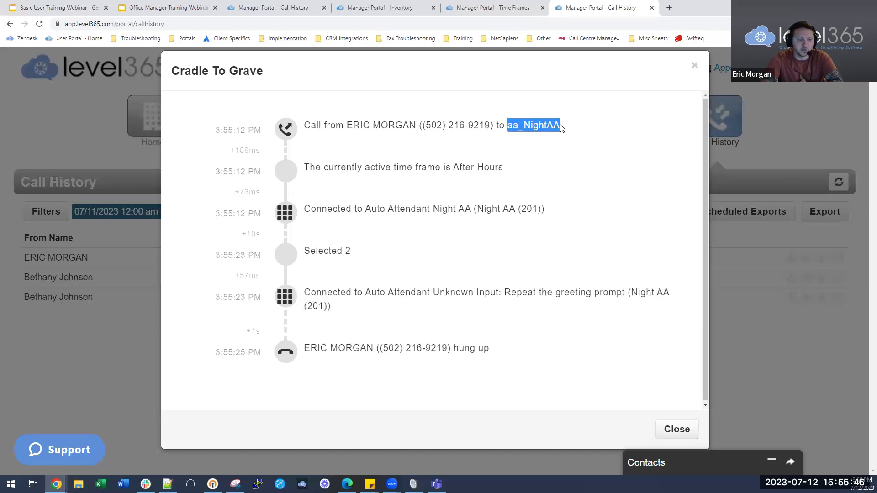
pyautogui.moveTo(311, 168); pyautogui.dragTo(496, 167)
pyautogui.click(353, 206)
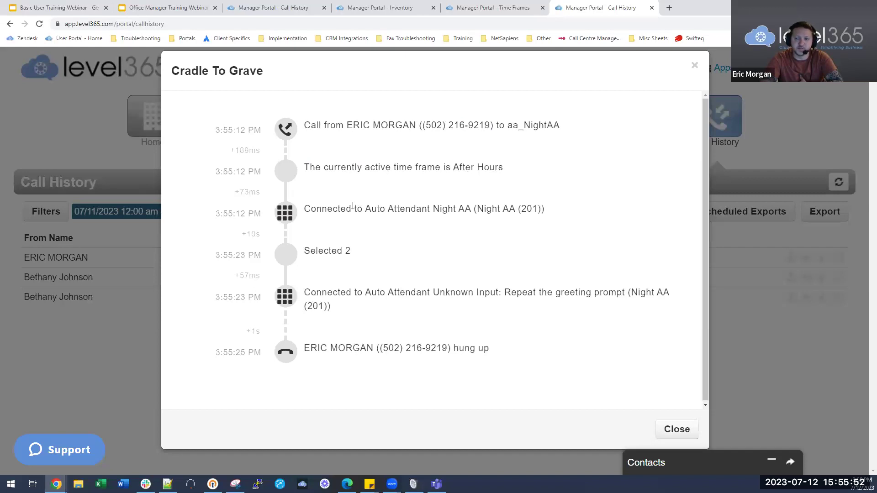
pyautogui.moveTo(346, 208); pyautogui.dragTo(531, 205)
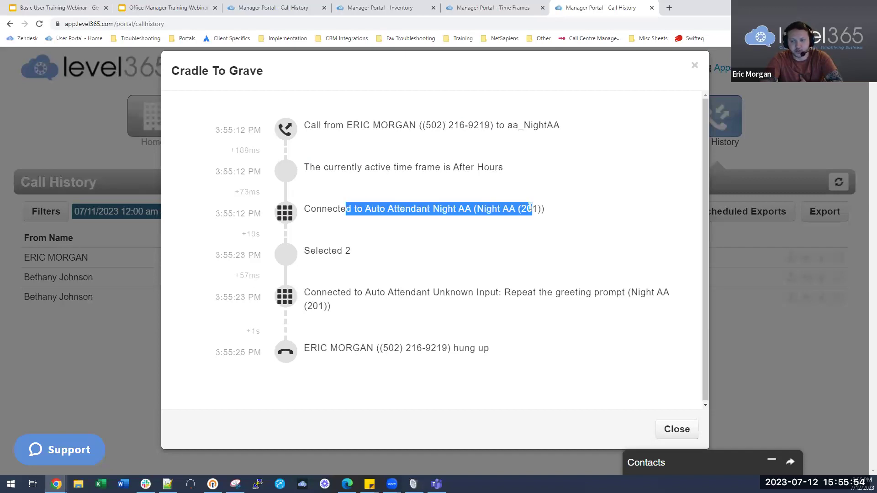
pyautogui.click(526, 215)
pyautogui.moveTo(475, 210); pyautogui.dragTo(545, 209)
pyautogui.click(544, 209)
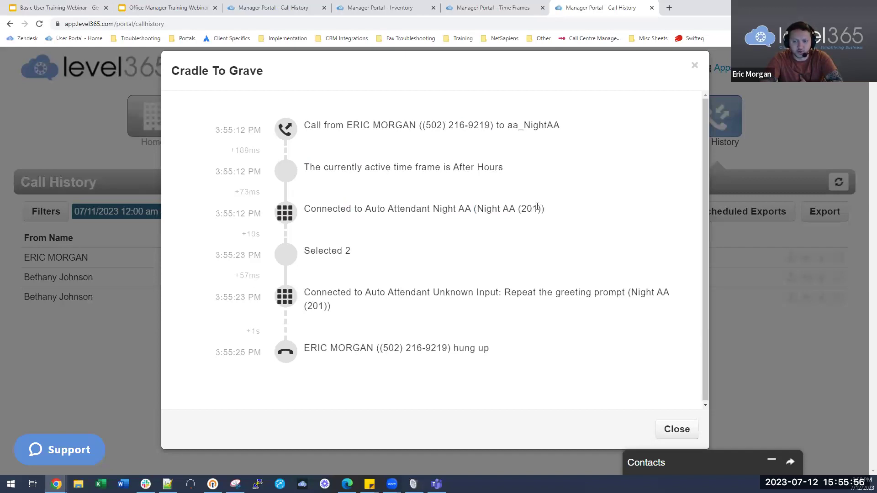
pyautogui.moveTo(306, 253); pyautogui.dragTo(357, 254)
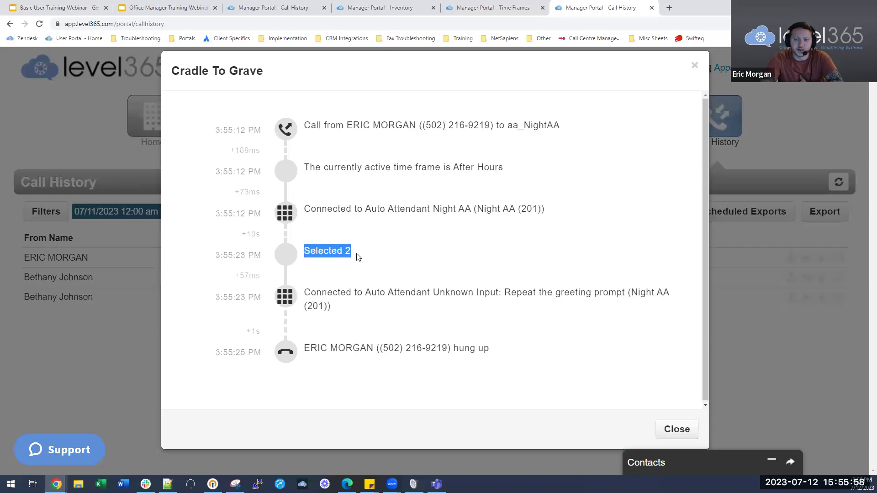
pyautogui.click(359, 257)
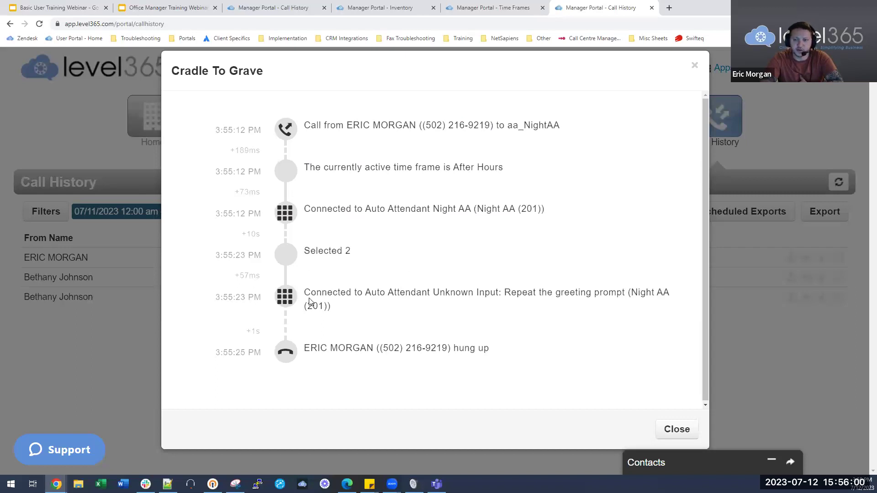
pyautogui.moveTo(304, 292); pyautogui.dragTo(490, 293)
pyautogui.click(396, 292)
pyautogui.click(490, 293)
# Check the Night AA auto attendant's settings, then return to the call trace.
pyautogui.click(479, 8)
pyautogui.click(403, 117)
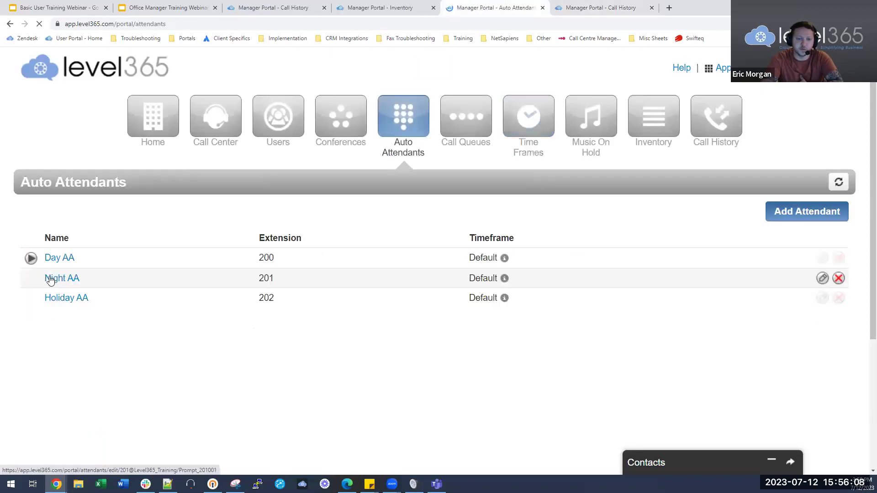
pyautogui.click(55, 279)
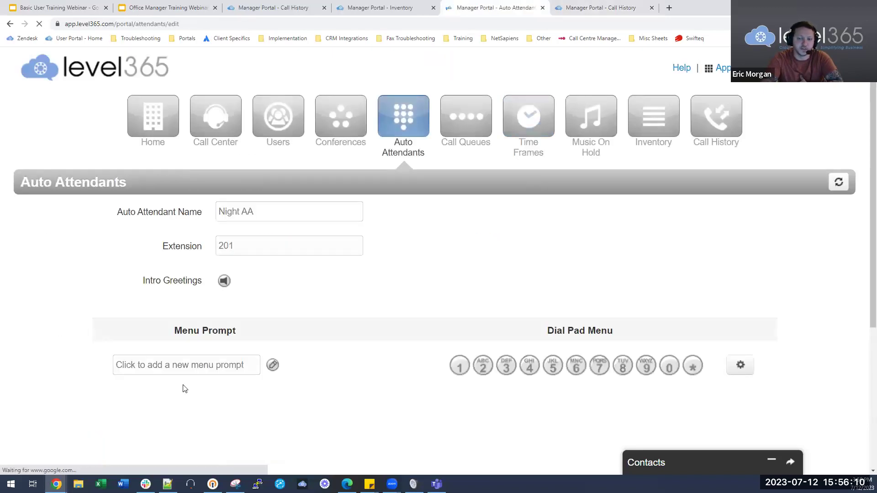
pyautogui.click(553, 4)
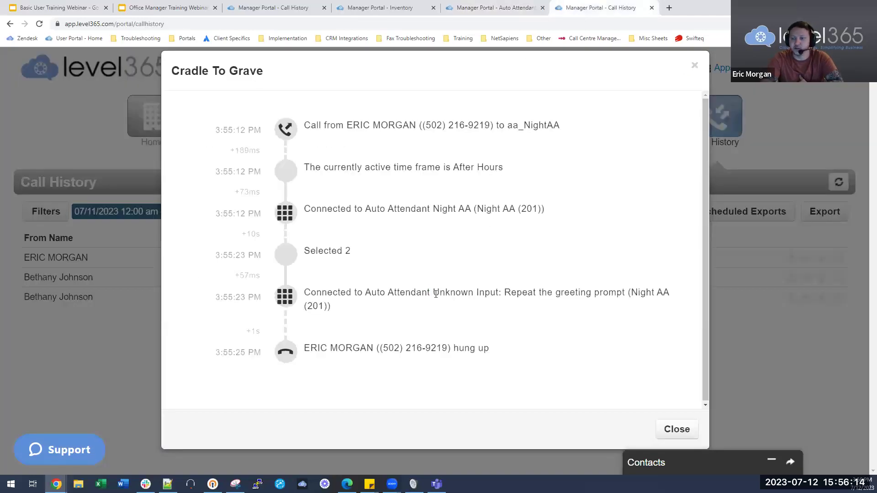
# Highlight the repeat greeting prompt step and the caller hang-up line in the trace.
pyautogui.moveTo(498, 288); pyautogui.dragTo(617, 293)
pyautogui.click(617, 293)
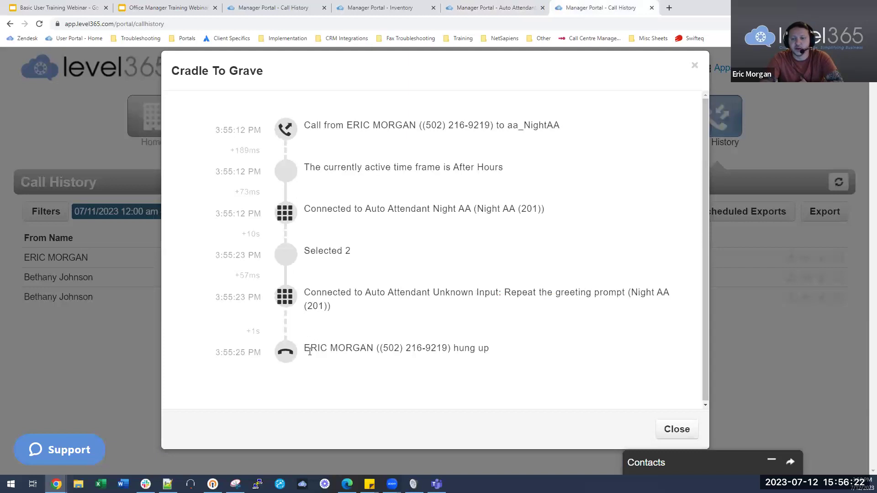
pyautogui.moveTo(305, 350); pyautogui.dragTo(426, 350)
pyautogui.moveTo(304, 350); pyautogui.dragTo(459, 347)
# Clear the highlight and dismiss the Cradle To Grave trace with Esc.
pyautogui.click(461, 347)
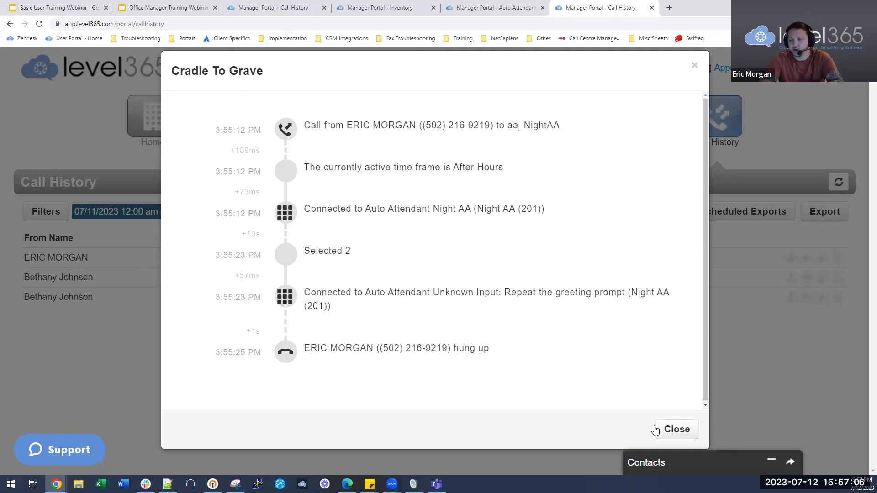
pyautogui.press('Escape')
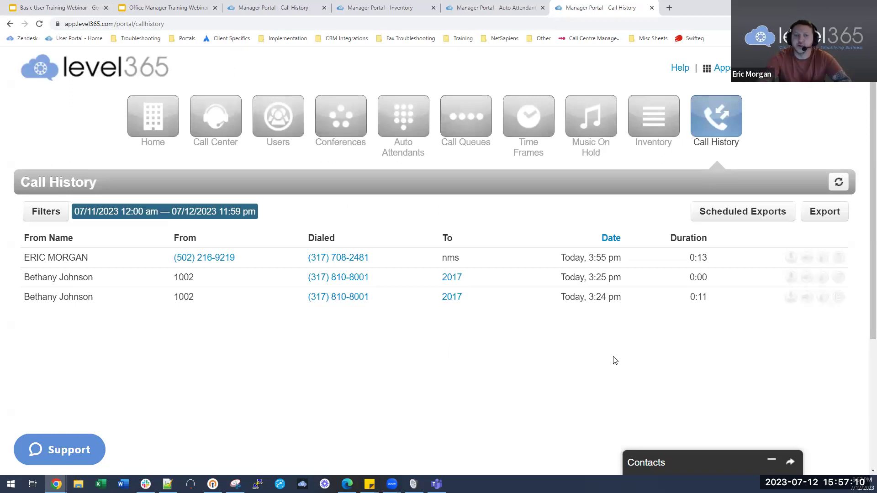
# Present the deck from slide 20, Final Questions?, and advance to Getting Support.
pyautogui.click(182, 8)
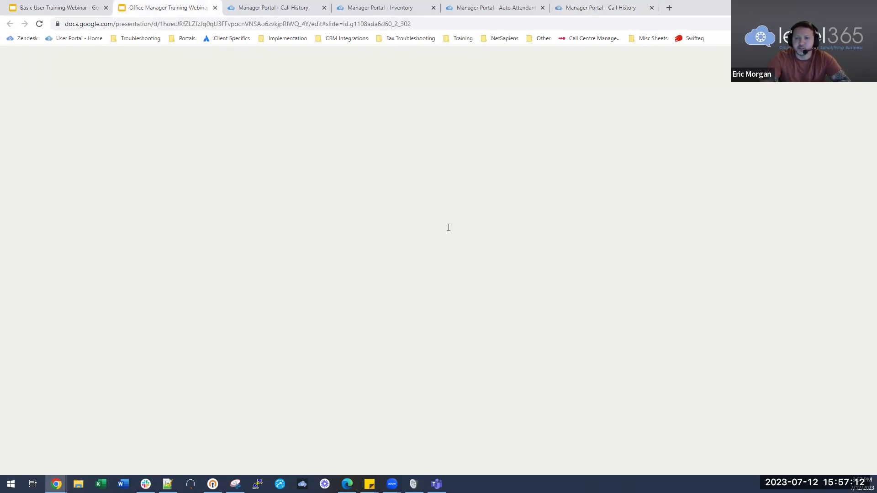
pyautogui.scroll(-10, 76, 300)
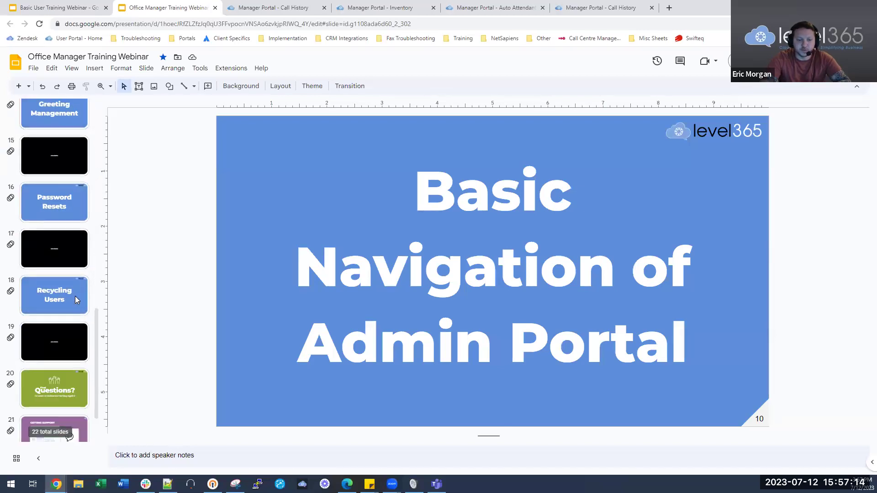
pyautogui.click(54, 324)
pyautogui.click(736, 60)
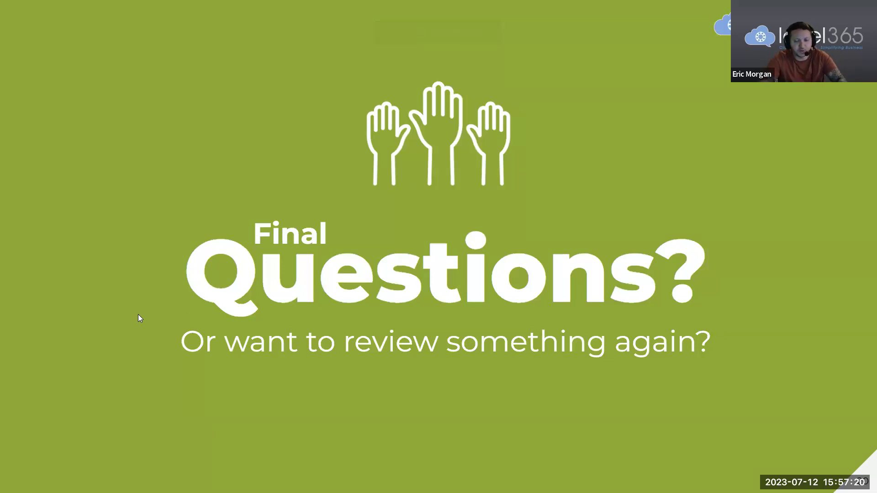
pyautogui.press('Right')
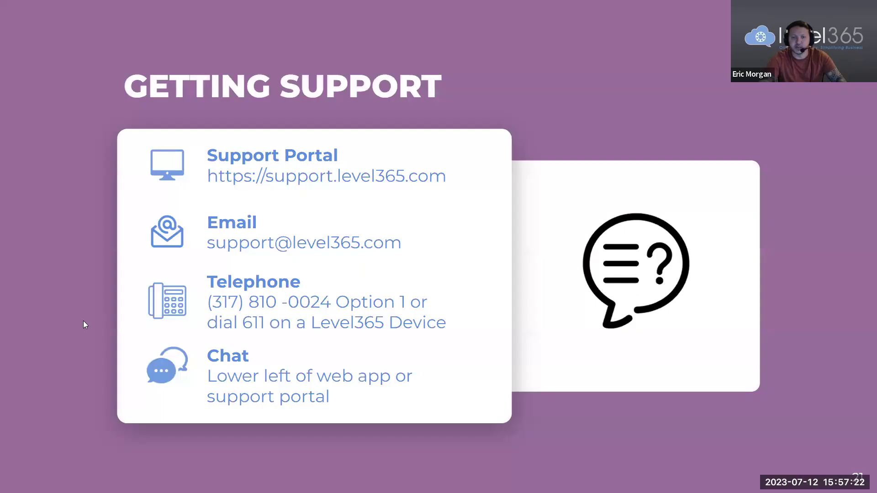